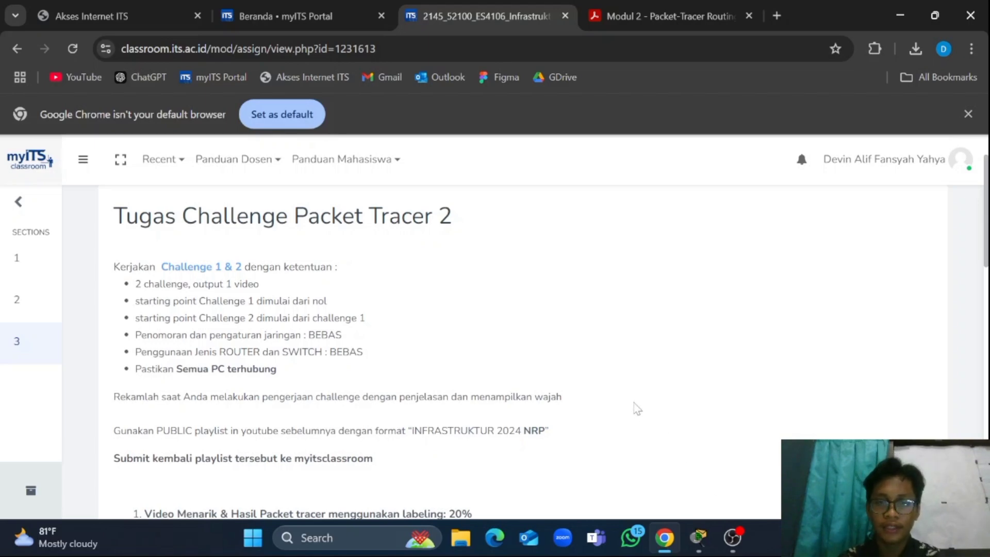
Review the Packet Tracer 2 assignment requirements and the Challenge 1 and 2 network topology in the Modul 2 routing PDF
scroll(637, 408, down, 1)
scroll(637, 408, up, 1)
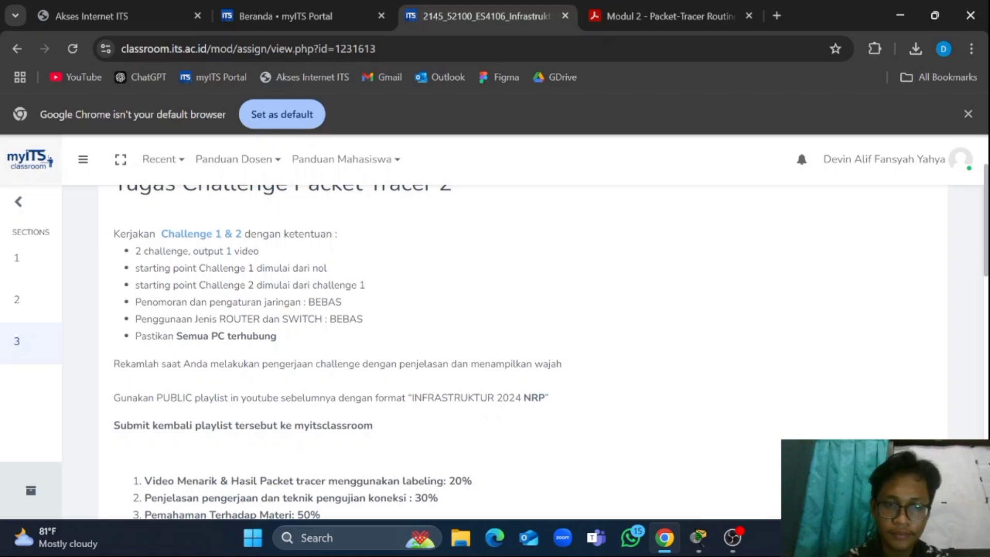
scroll(335, 350, up, 1)
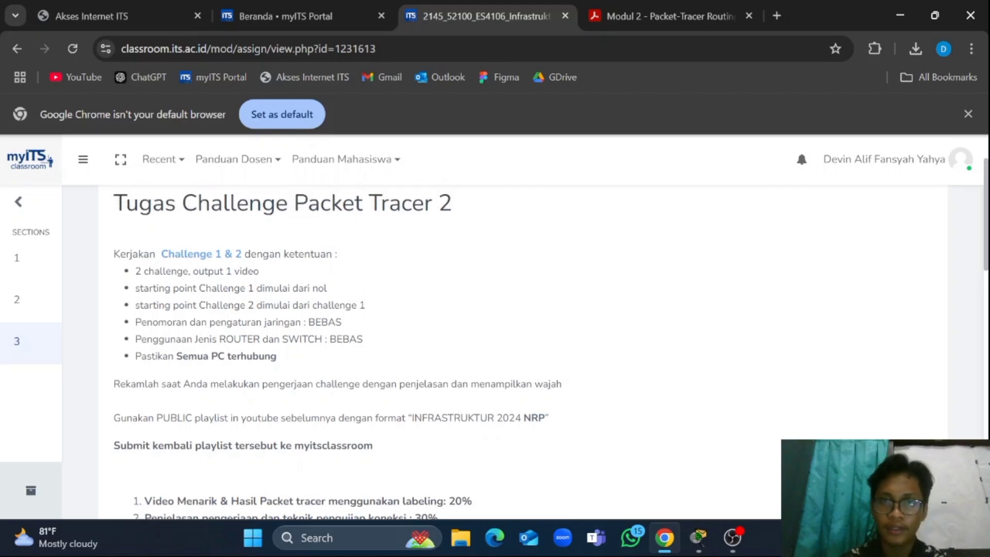
click(633, 26)
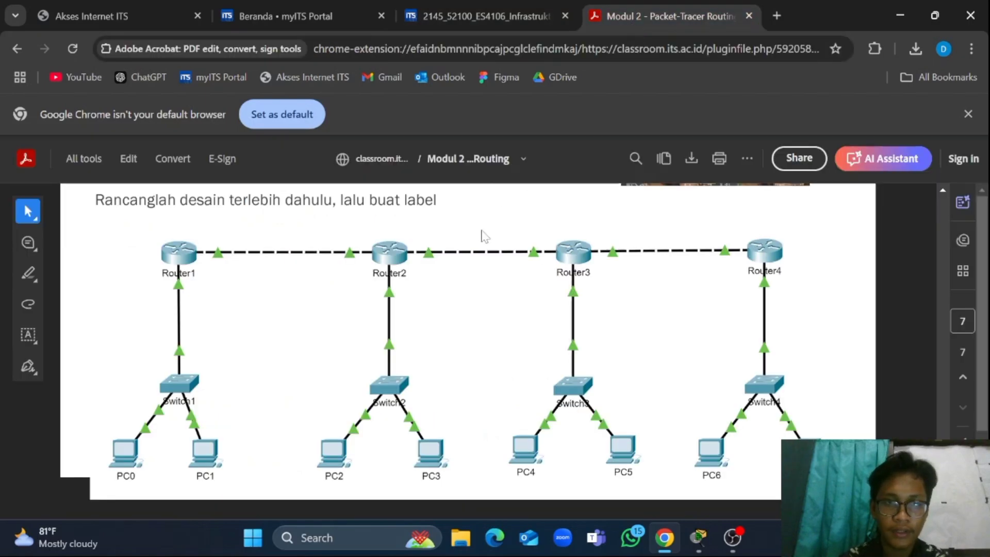
scroll(484, 236, up, 2)
scroll(484, 236, up, 2)
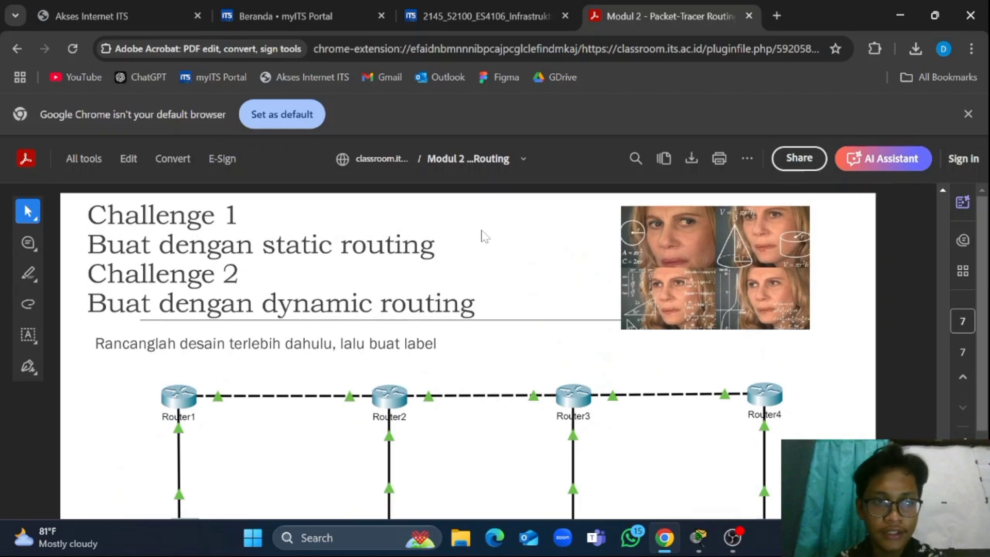
scroll(483, 236, down, 2)
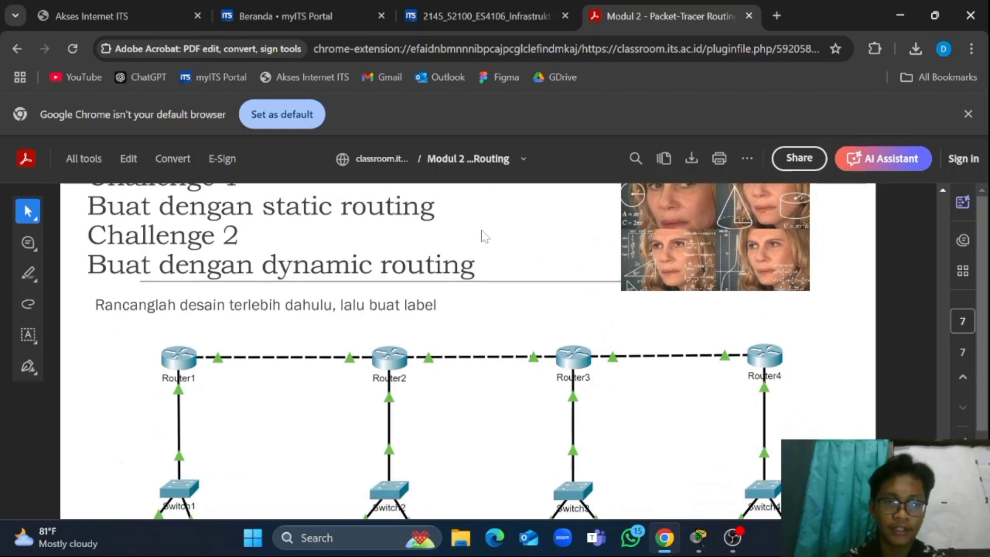
scroll(484, 236, down, 2)
scroll(484, 236, up, 3)
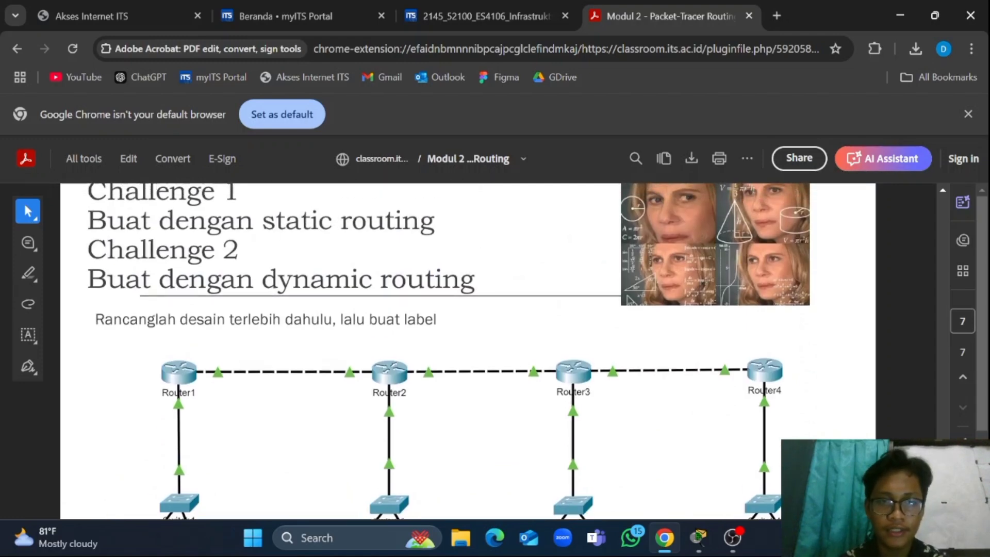
scroll(416, 294, down, 1)
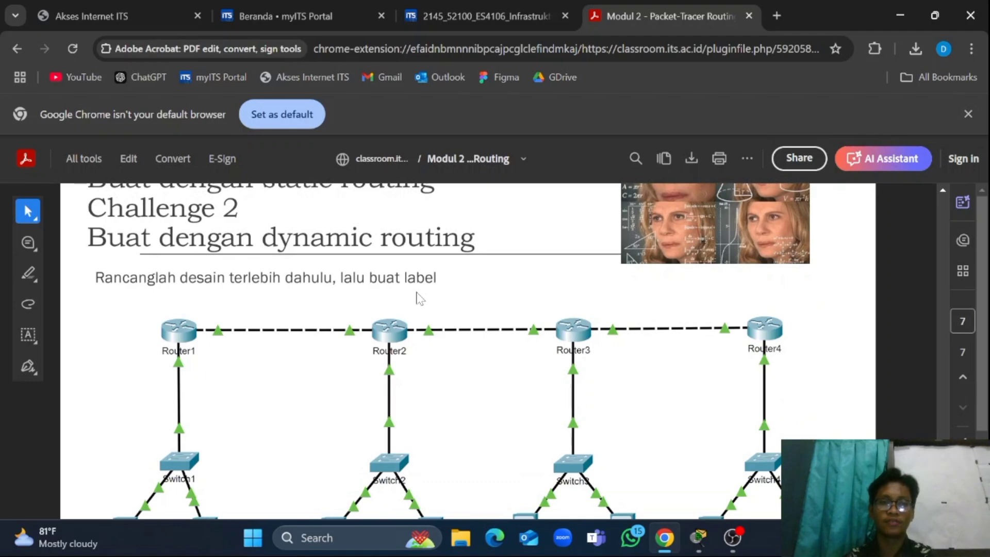
scroll(420, 297, down, 1)
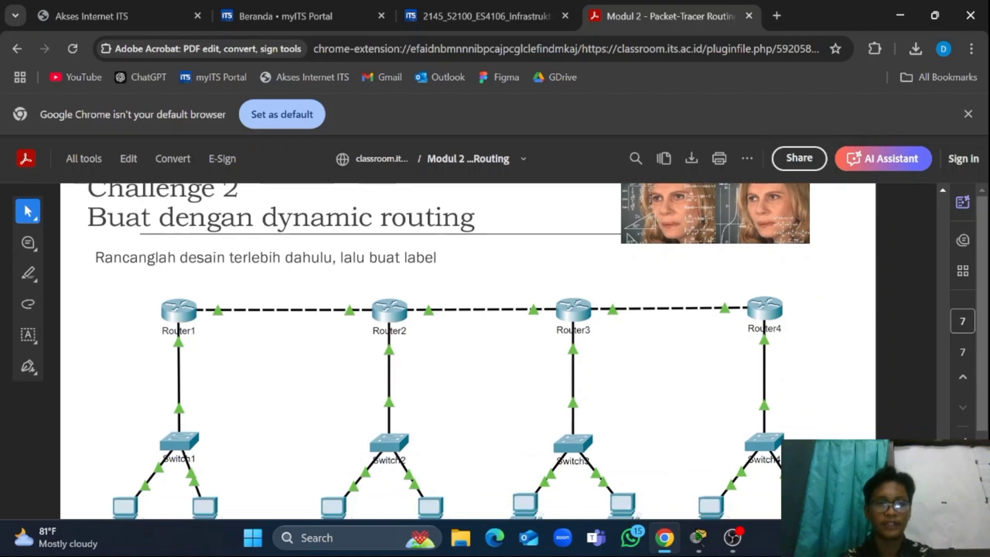
scroll(439, 351, down, 1)
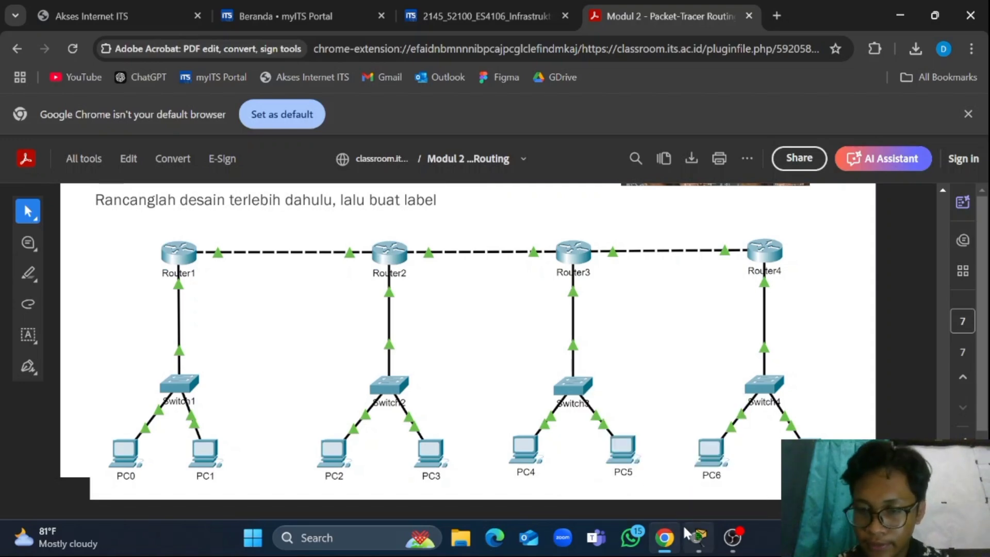
Switch to Cisco Packet Tracer and place four ISR4331 routers in a horizontal row across the workspace
mouse_move(684, 528)
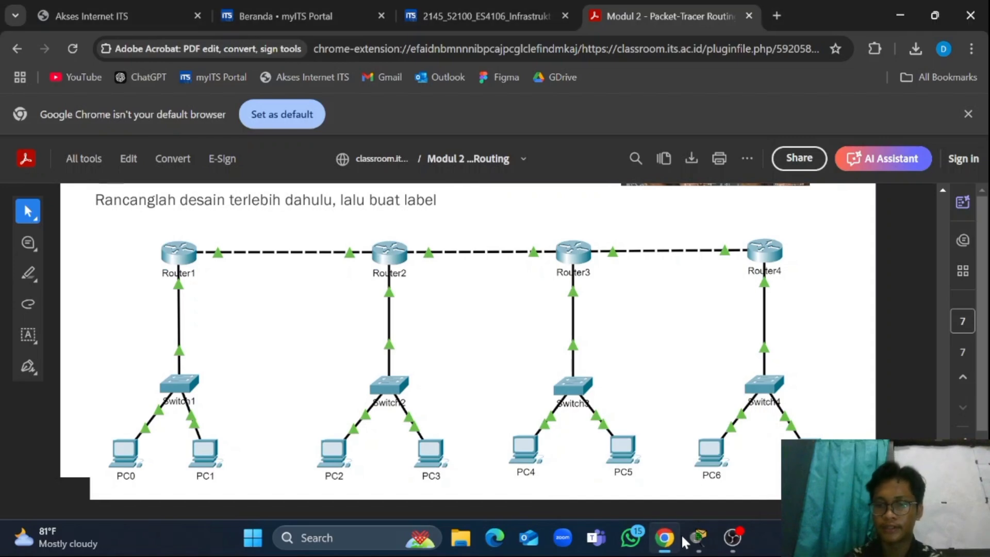
click(703, 545)
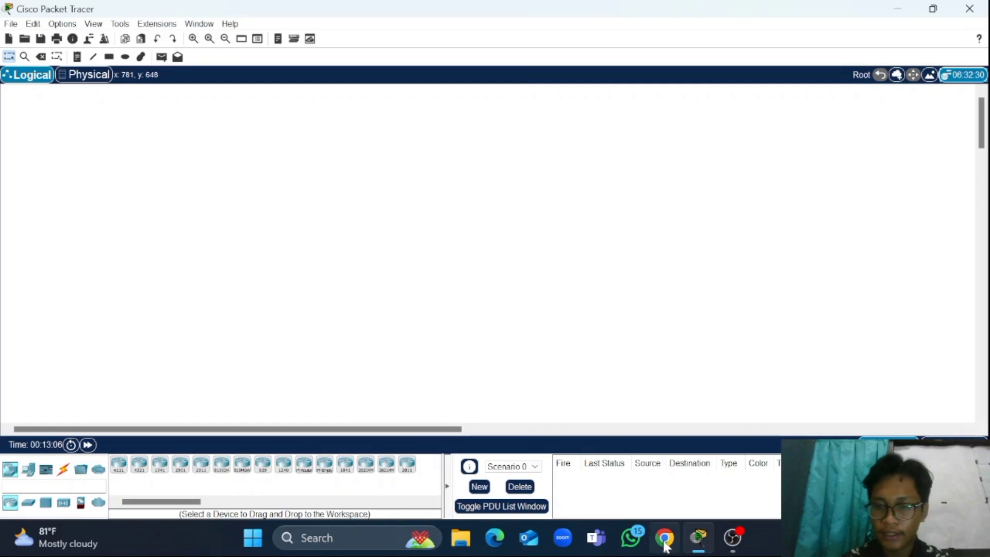
click(117, 464)
click(247, 164)
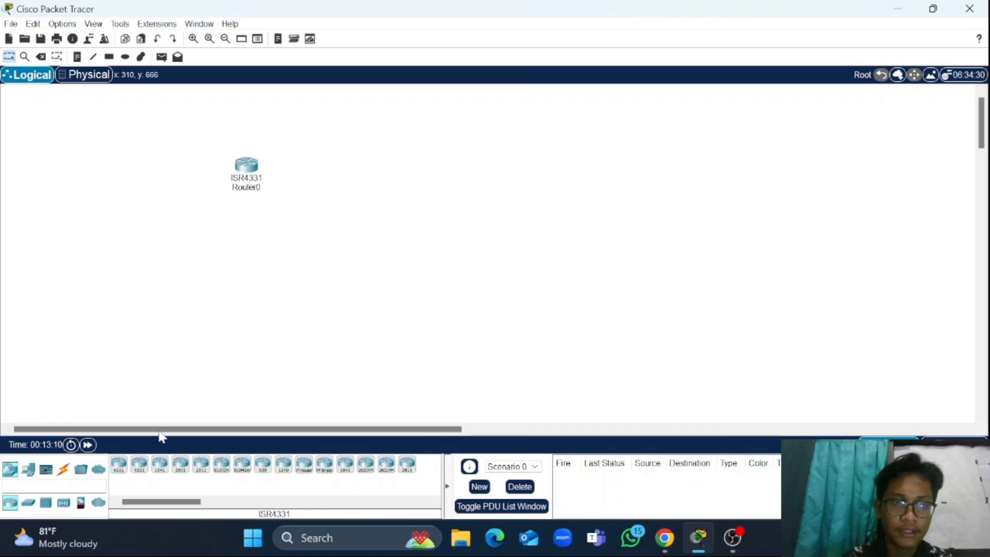
click(119, 468)
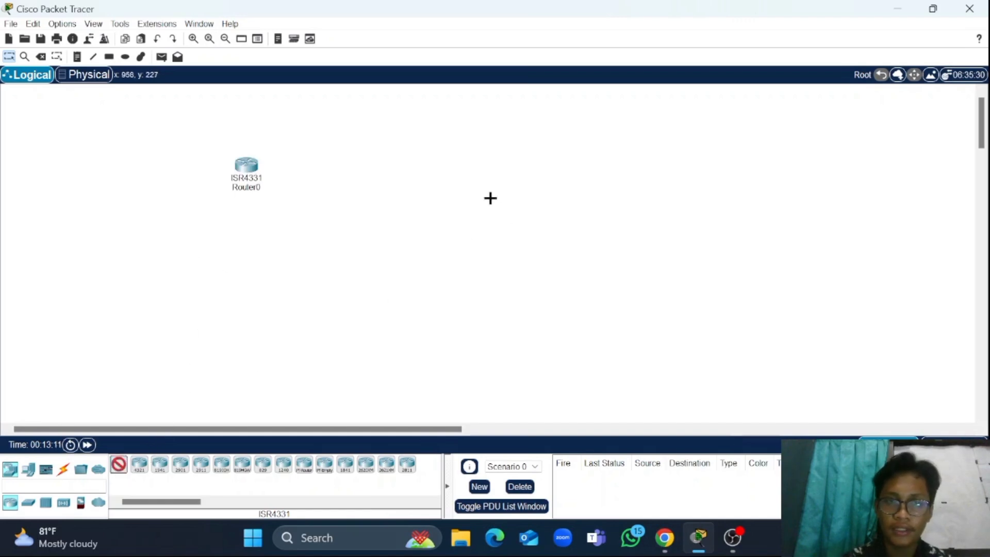
click(433, 168)
click(118, 464)
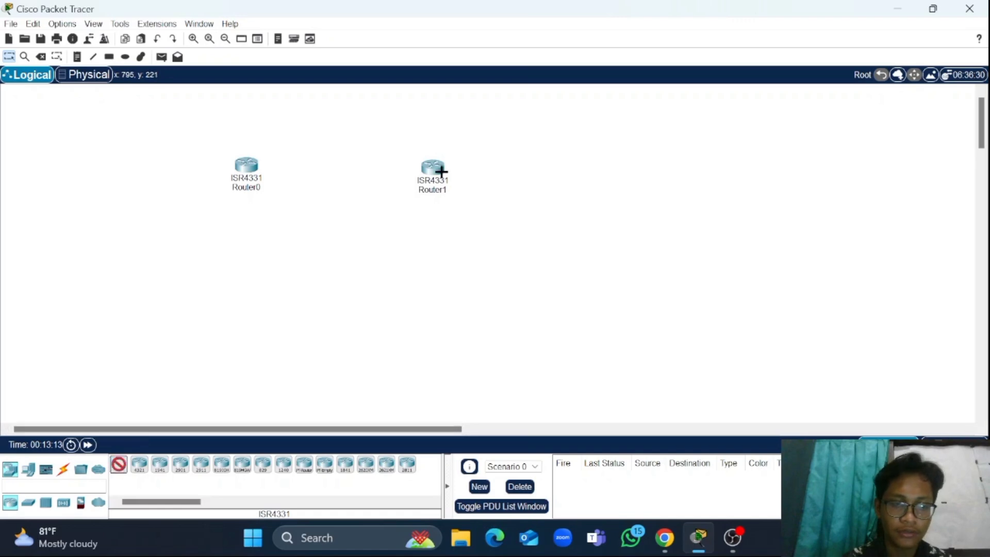
click(634, 164)
click(121, 466)
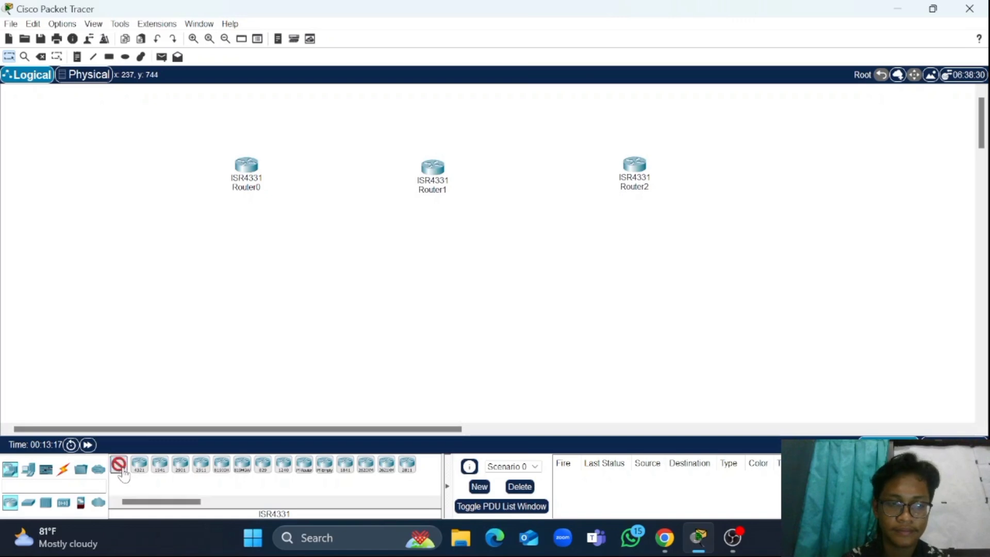
click(826, 167)
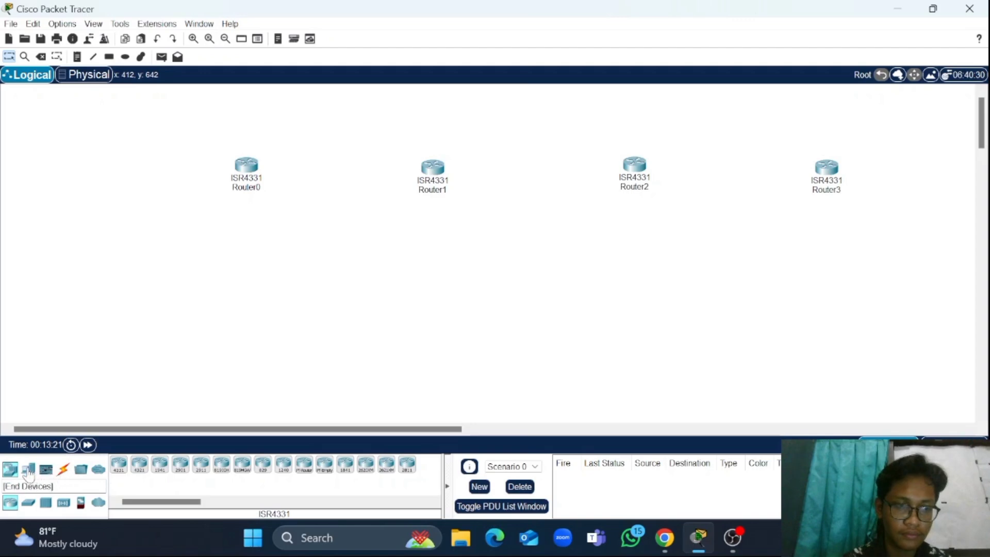
Place four 2960-24TT switches in the workspace, one below each router
click(27, 504)
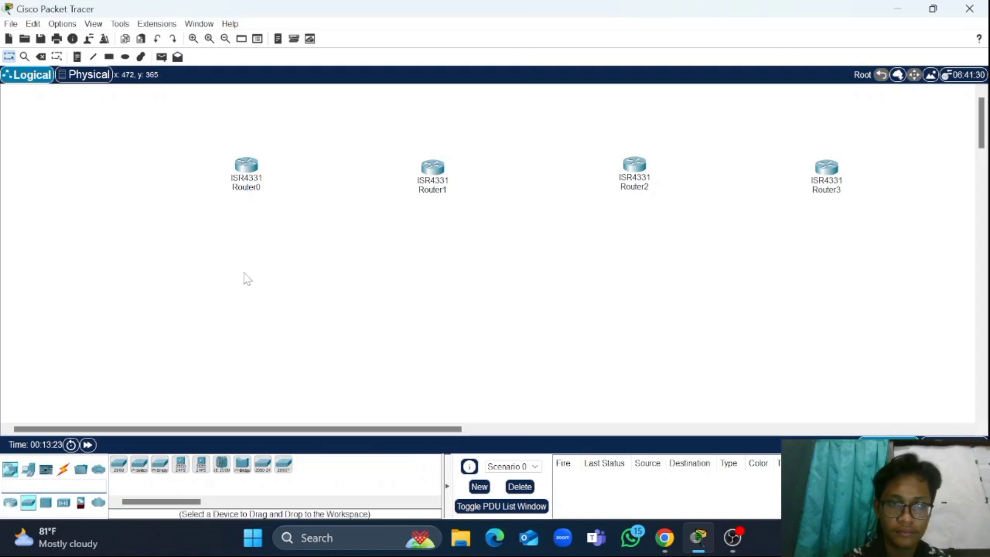
drag(244, 273, 196, 343)
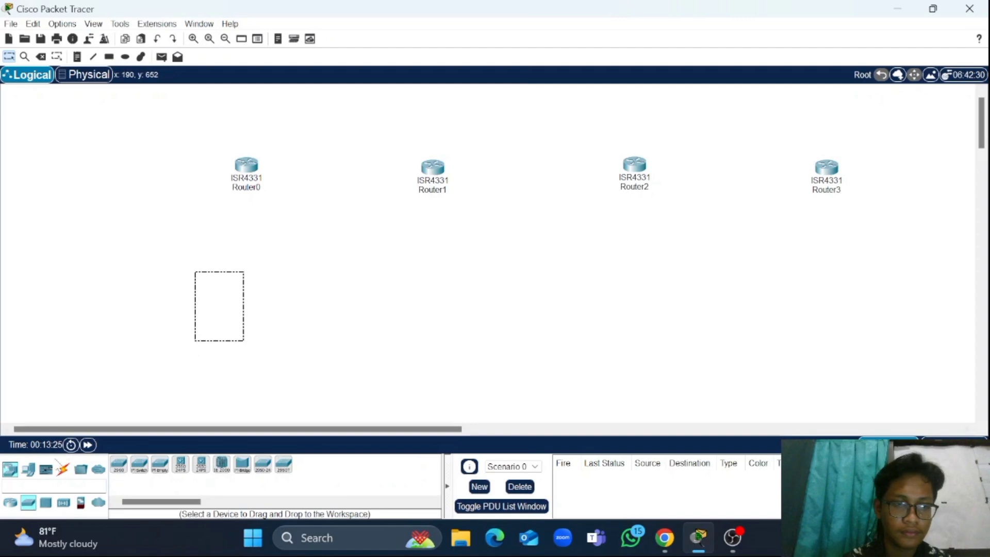
click(119, 464)
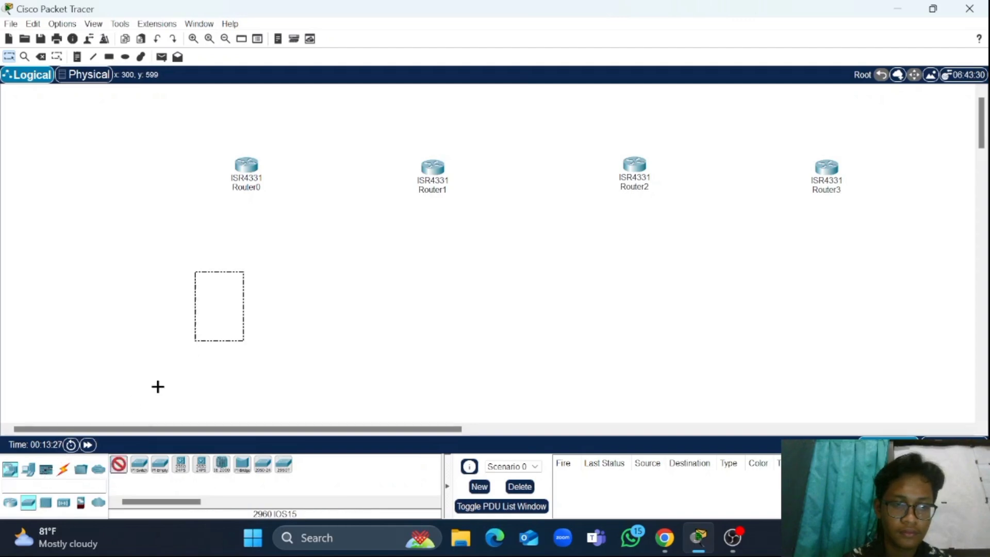
click(241, 291)
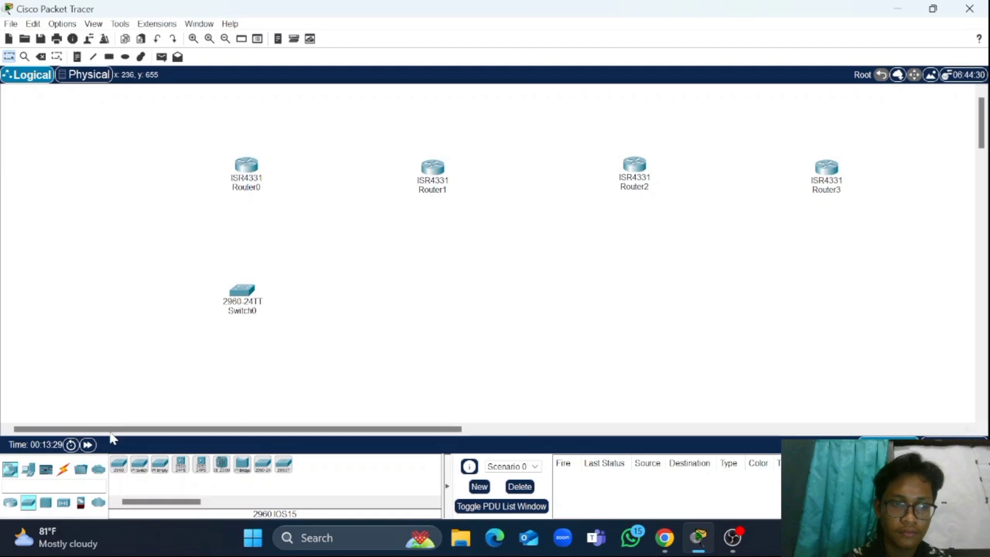
click(119, 464)
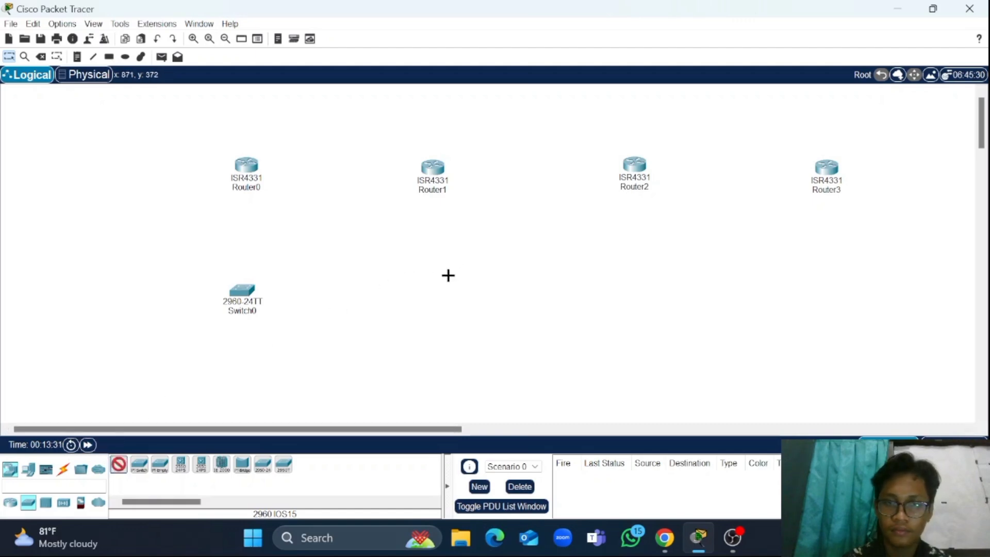
click(443, 276)
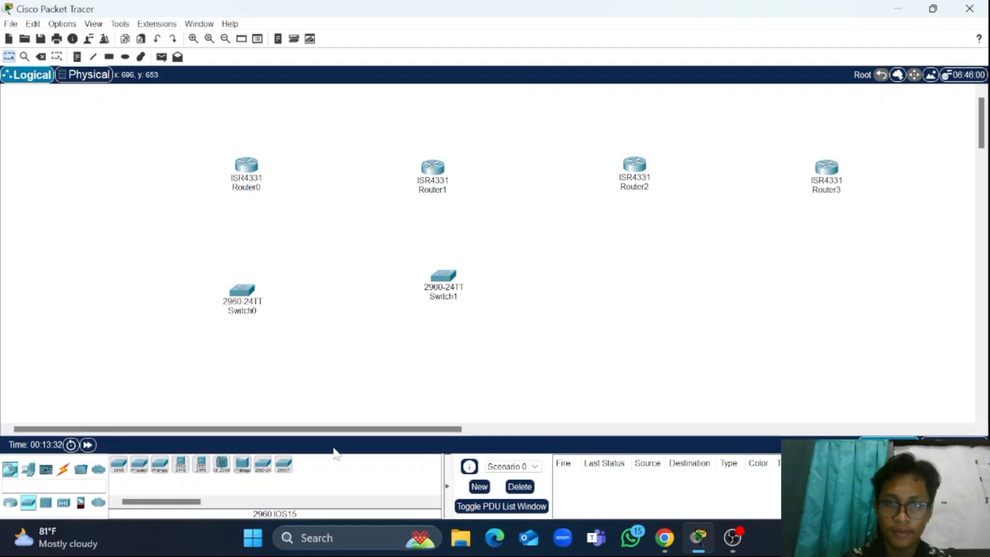
click(119, 465)
click(642, 276)
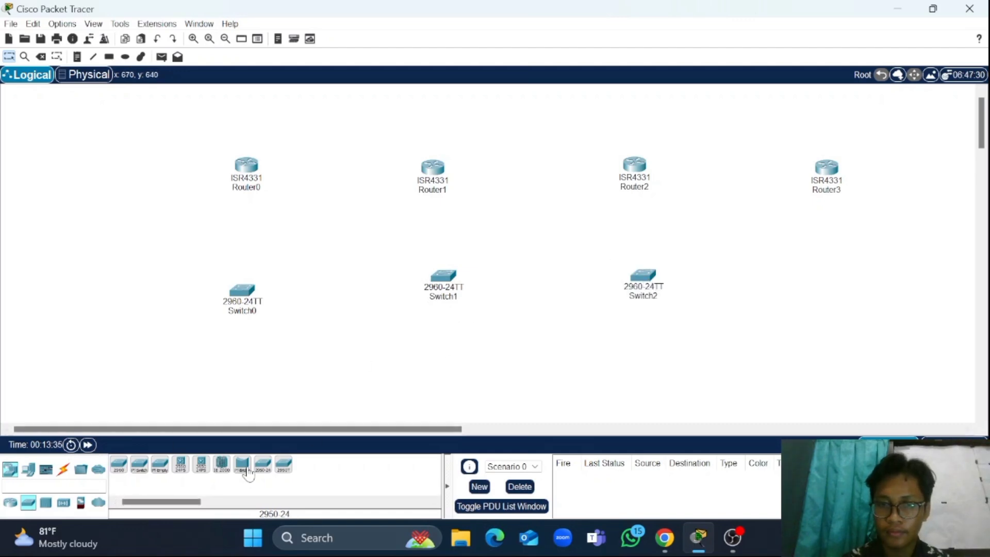
click(119, 463)
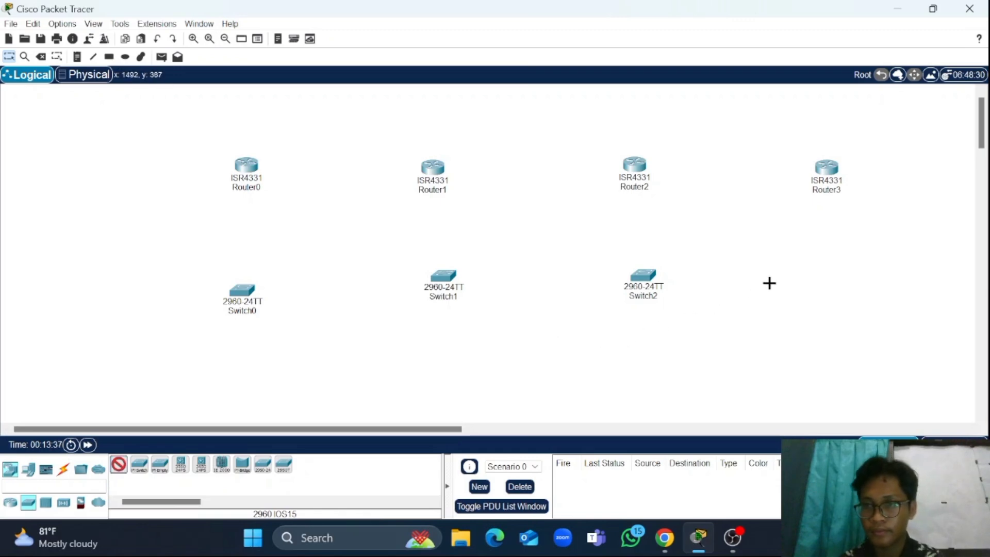
click(818, 278)
Add two PC-PT end devices, the first beside Switch2 and the second below Switch0
scroll(765, 321, down, 3)
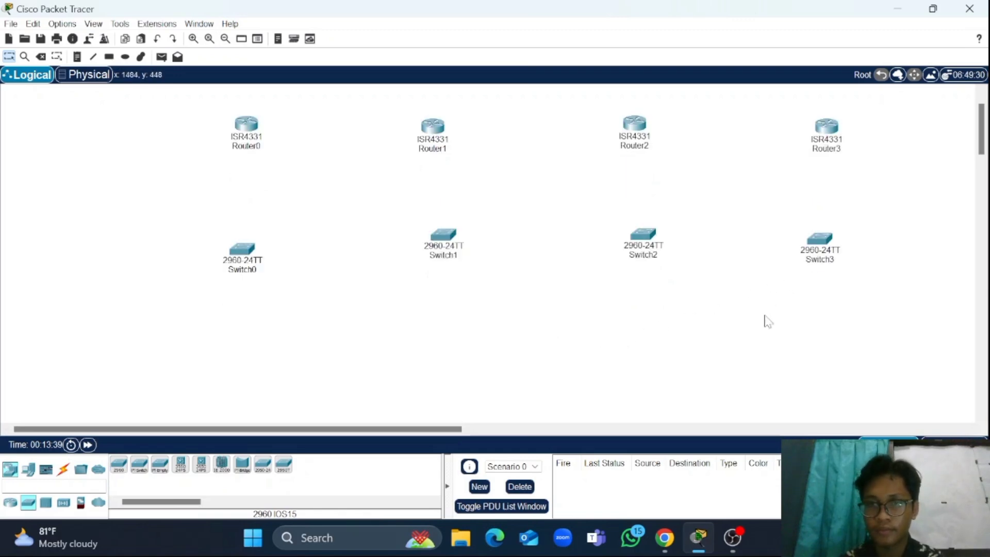
scroll(764, 320, down, 2)
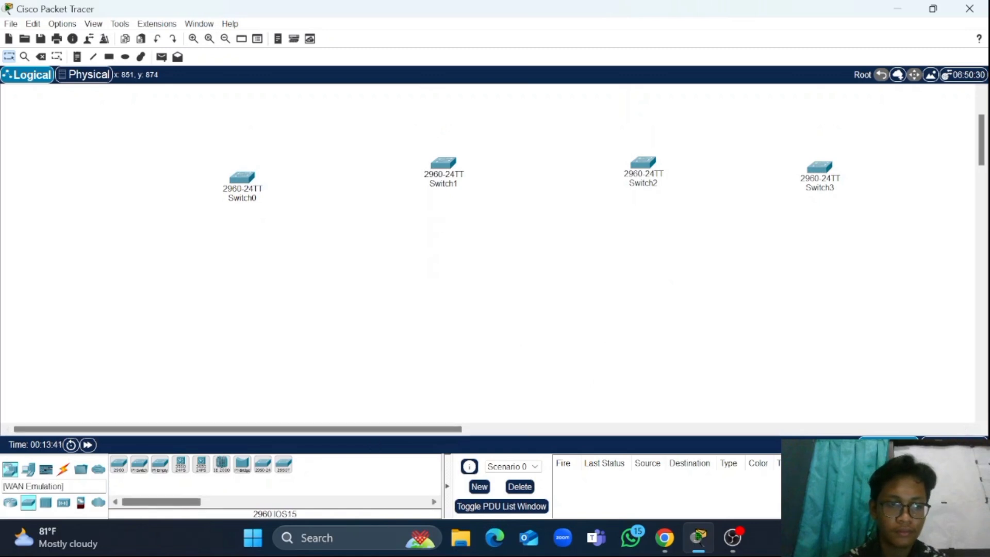
click(27, 471)
drag(118, 464, 636, 144)
click(119, 464)
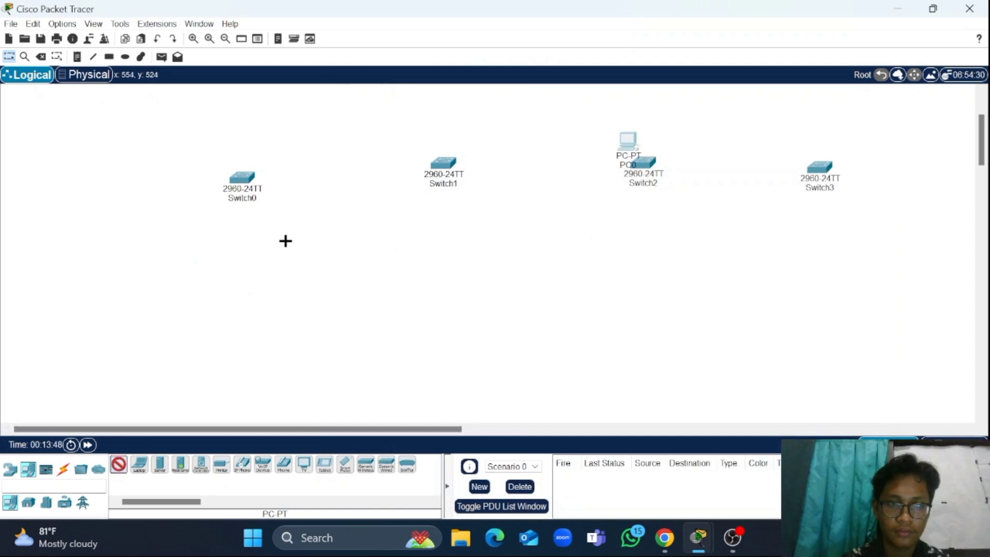
scroll(284, 240, down, 2)
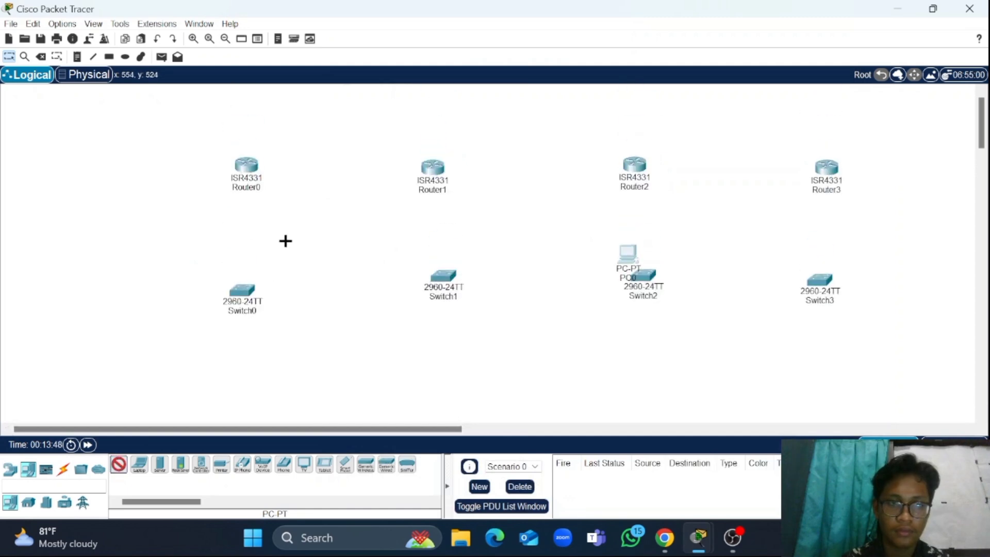
click(198, 209)
Arrange the two PCs side by side below Switch0, with PC0 to the left of PC1
scroll(302, 192, up, 5)
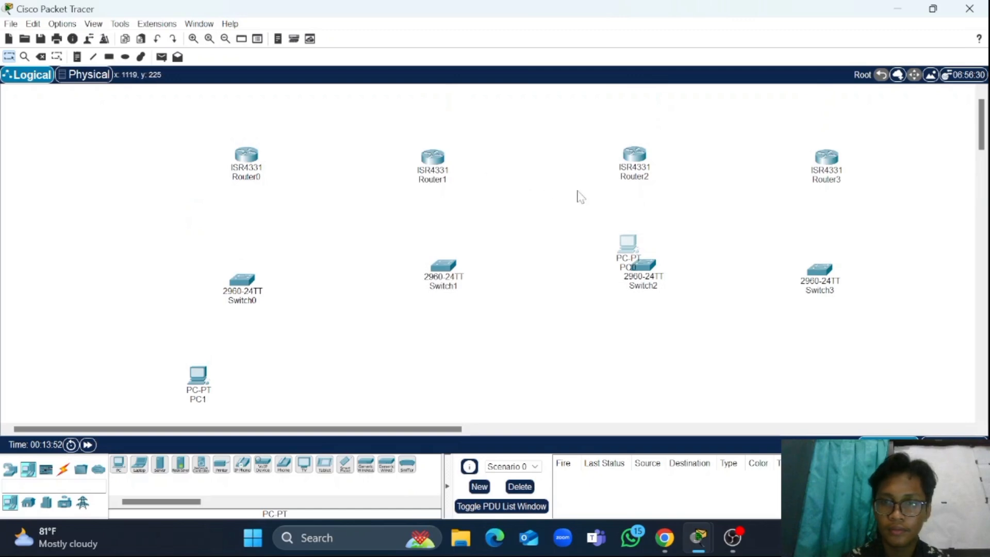
drag(628, 252, 268, 370)
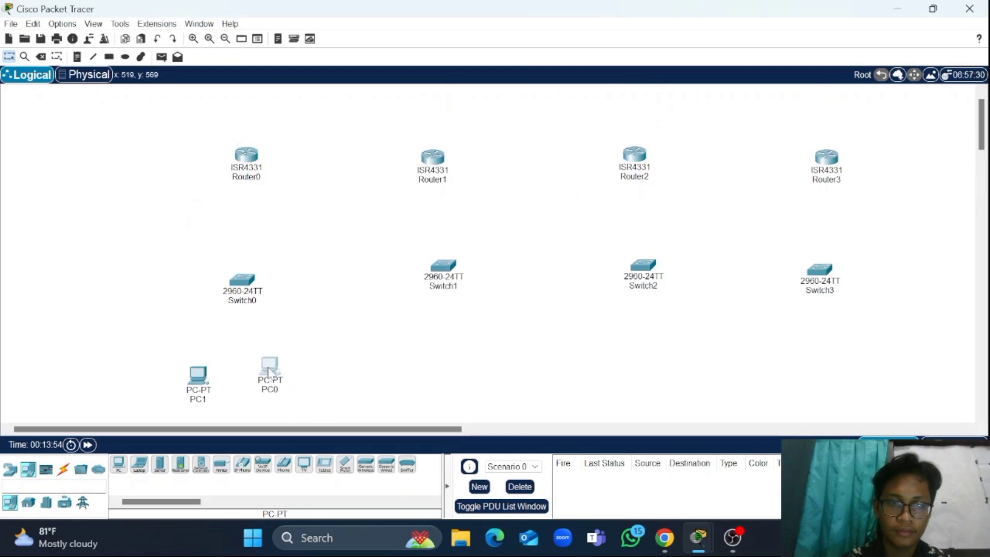
drag(208, 378, 185, 382)
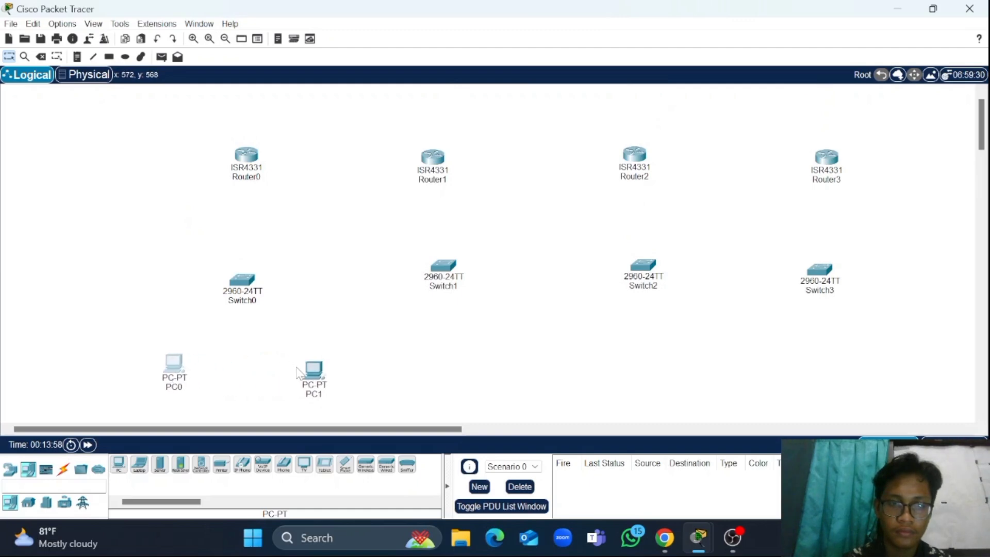
drag(323, 372, 297, 361)
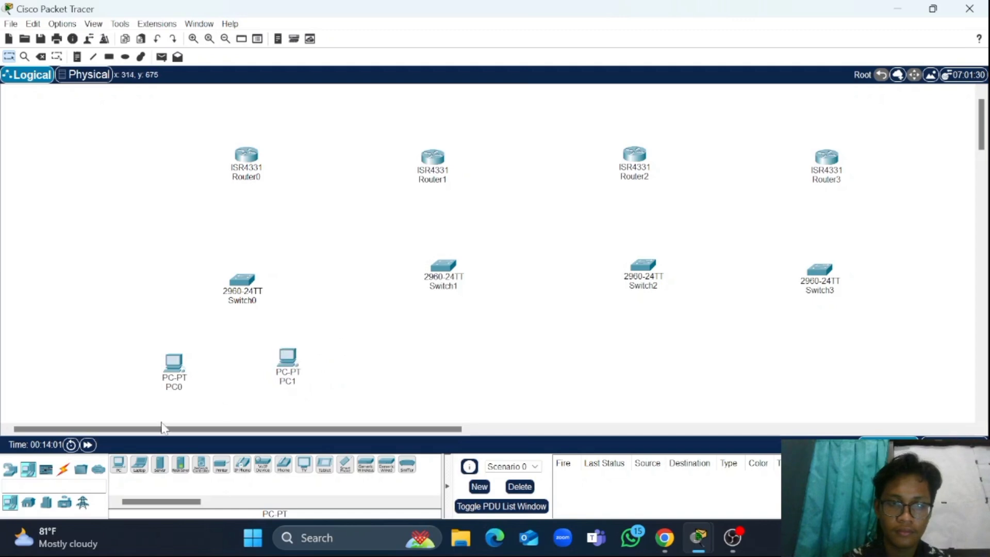
Add two more PC-PT devices side by side below Switch1
click(119, 464)
click(400, 346)
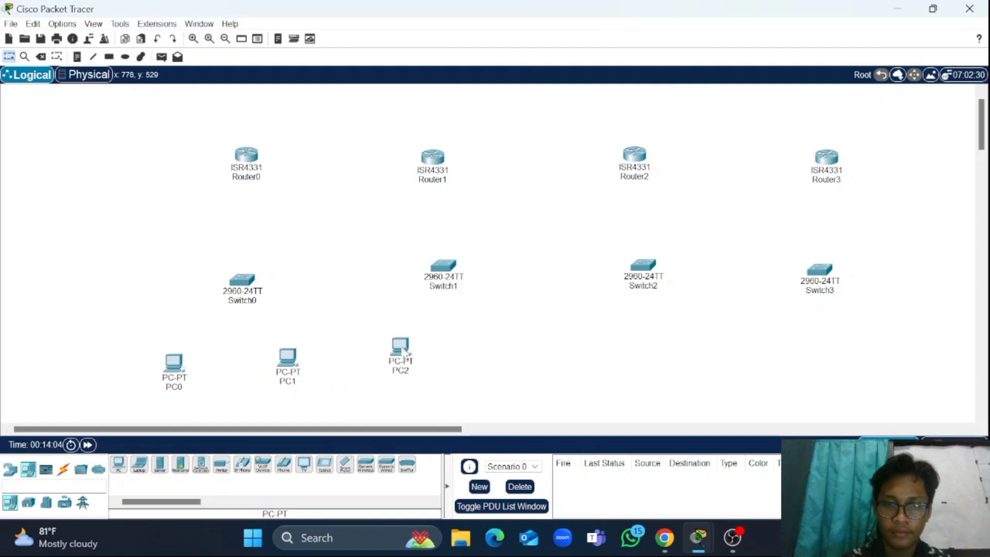
click(497, 355)
drag(402, 357, 436, 344)
Add two PC-PT devices, PC4 and PC5, side by side below Switch2
scroll(438, 347, down, 3)
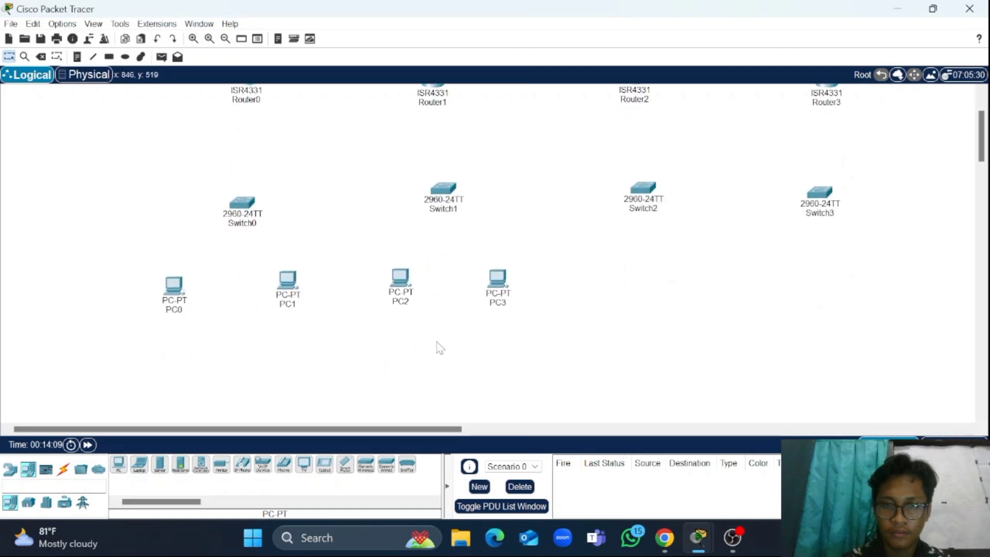
click(119, 466)
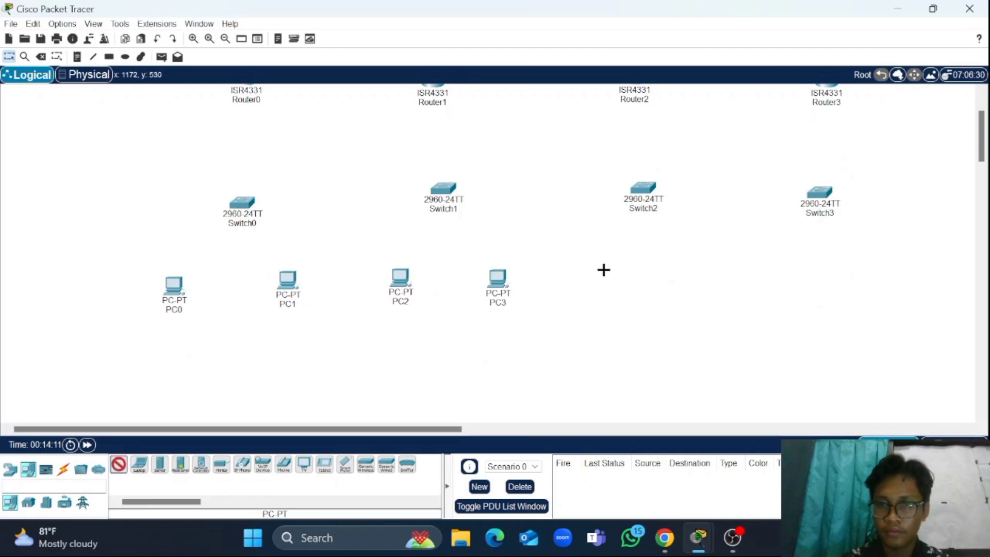
click(601, 276)
click(120, 466)
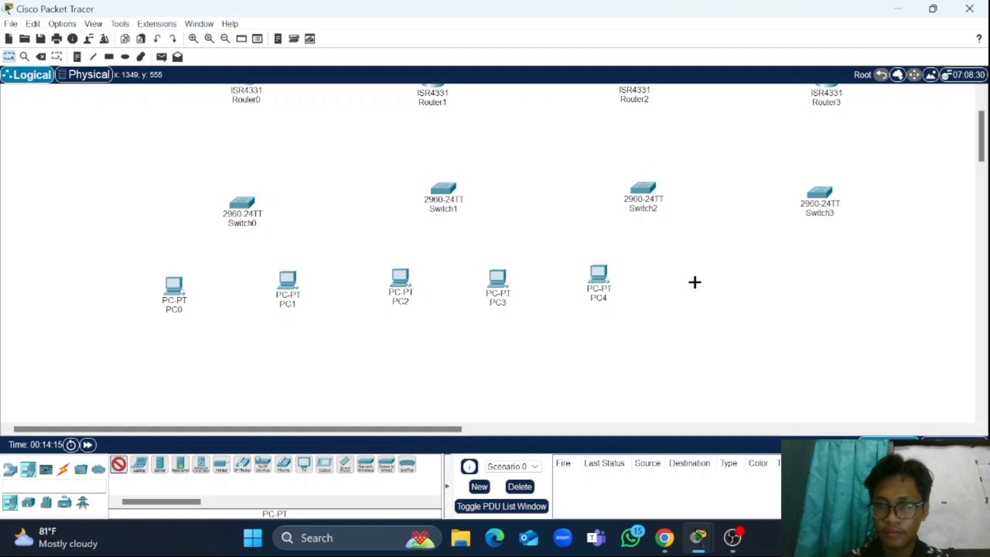
click(695, 282)
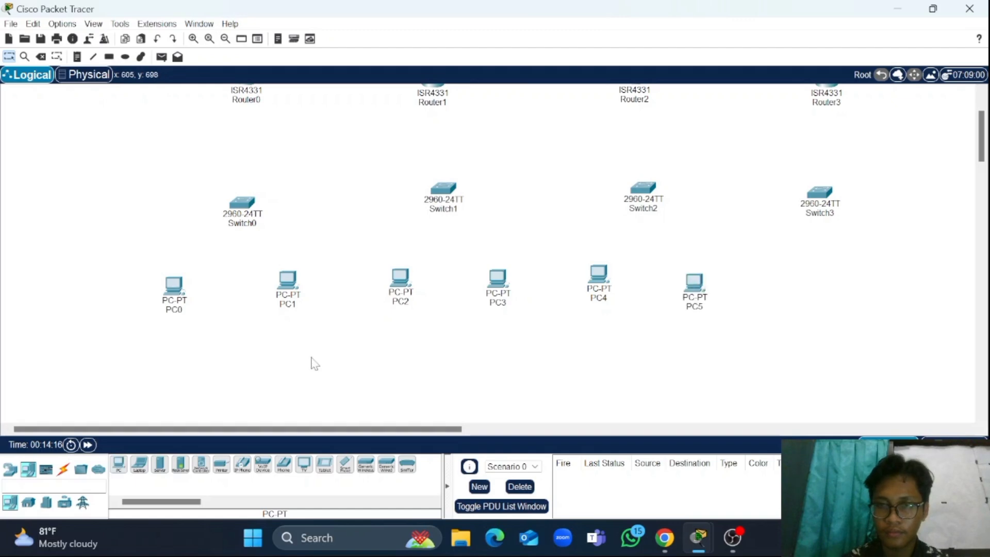
Add two more PC-PT devices, PC6 and PC7, side by side below Switch3
click(119, 467)
click(774, 276)
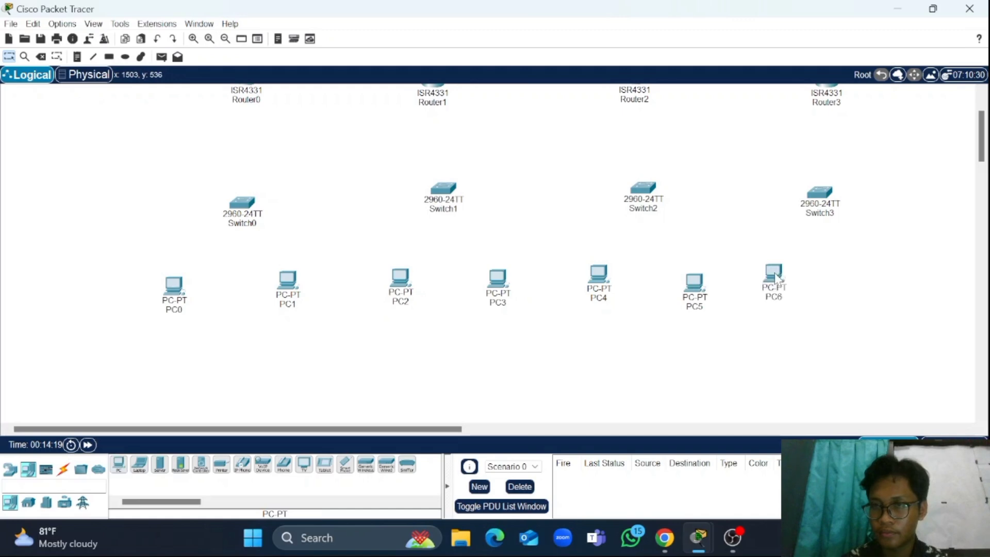
click(121, 465)
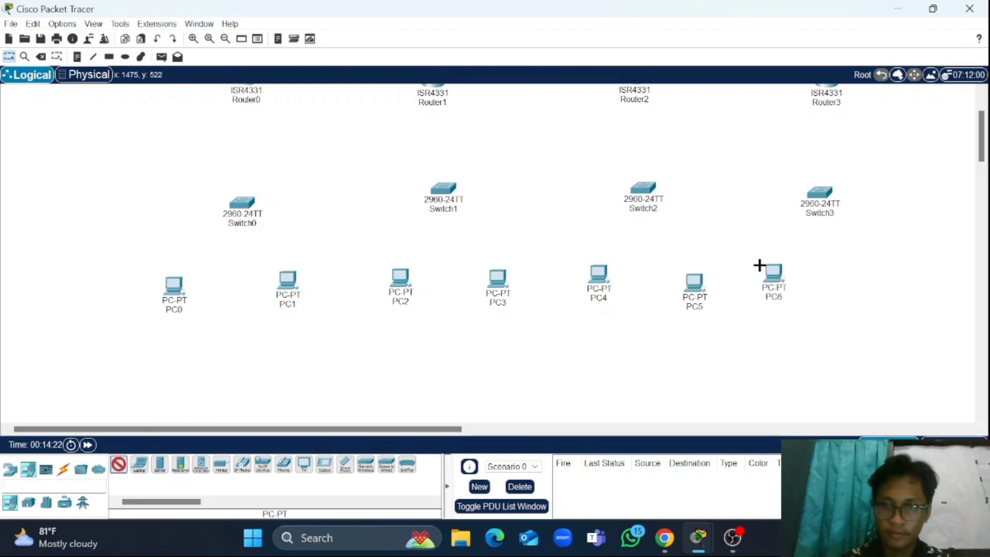
click(886, 273)
Nudge PC6, PC7 and PC5 so the PCs below Switch2 and Switch3 sit in a more even row
drag(768, 286, 782, 292)
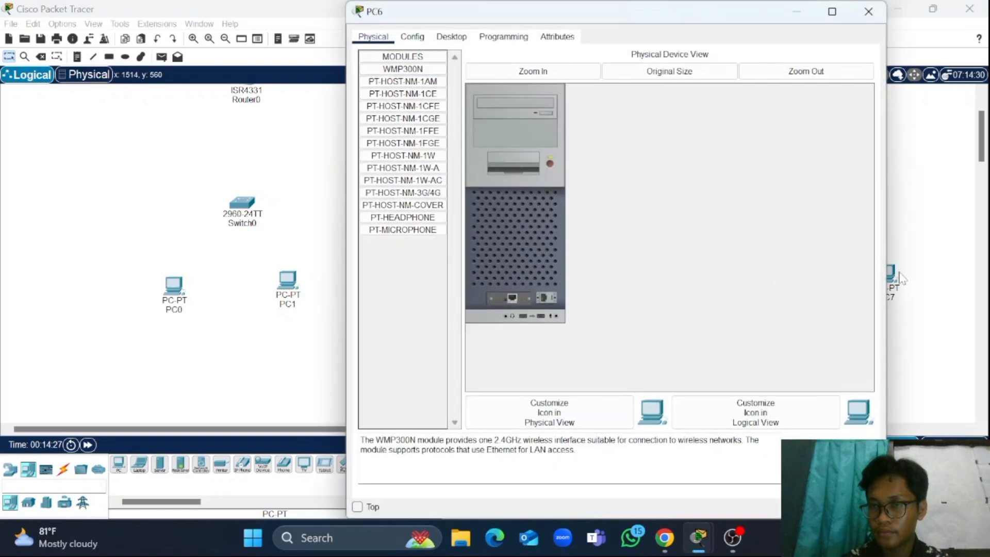
click(868, 12)
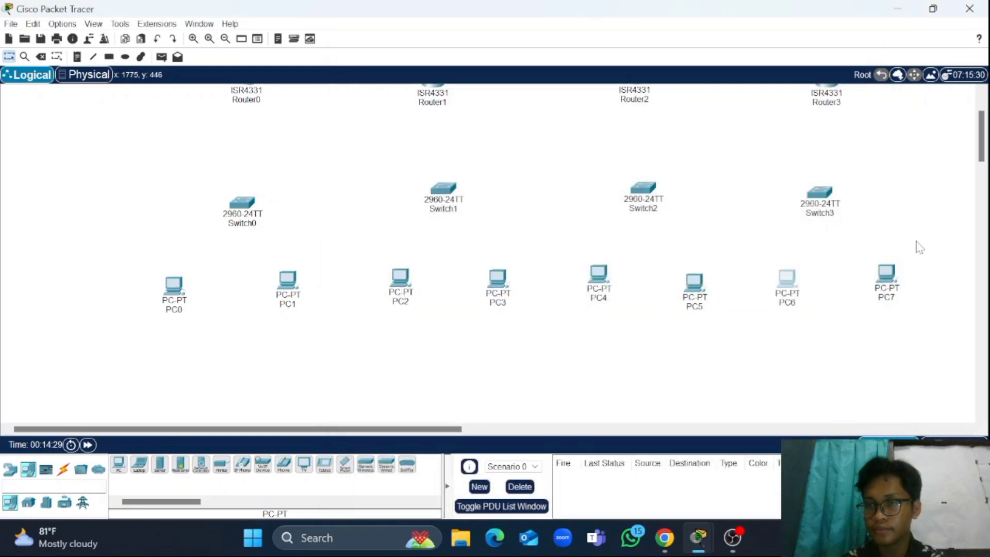
drag(894, 281, 876, 281)
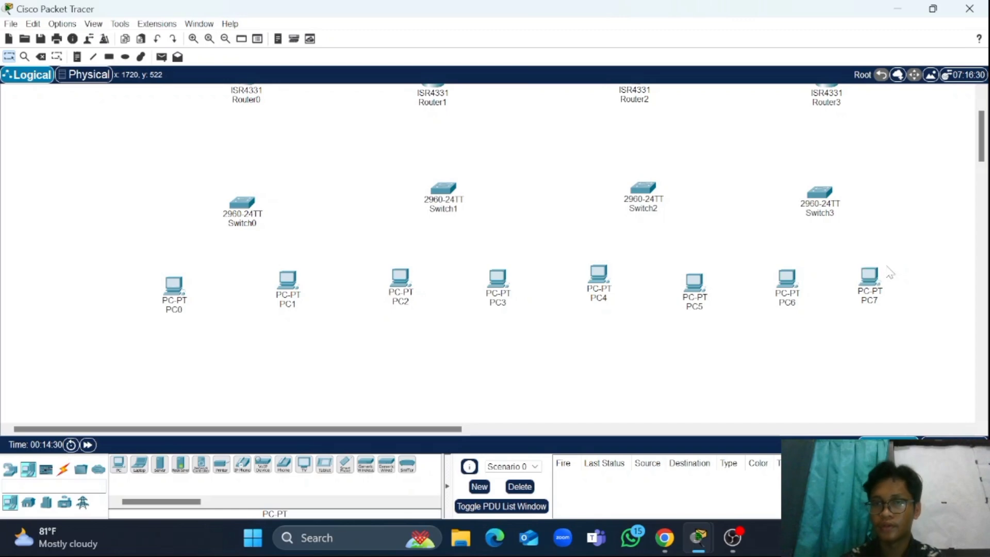
drag(699, 299, 695, 289)
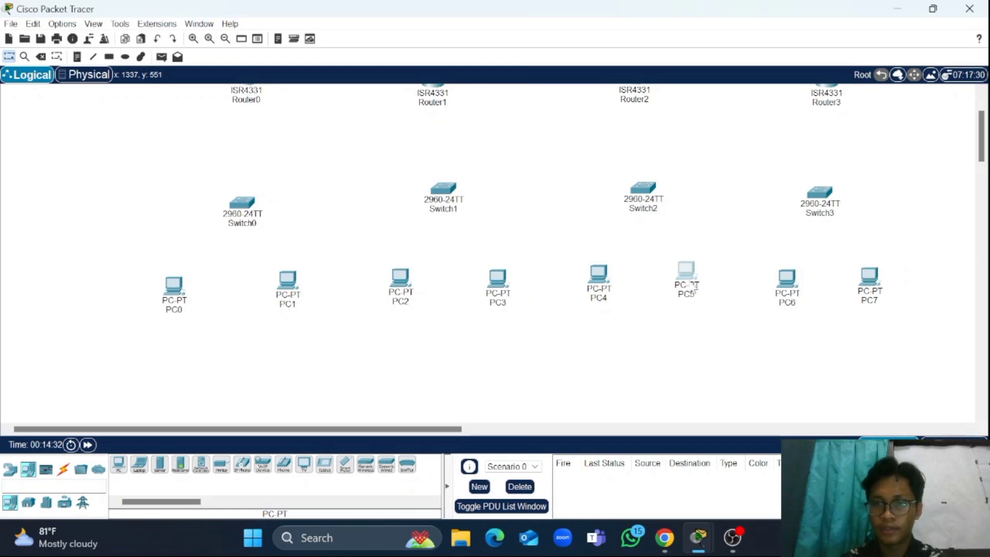
Move the four switches slightly upward, closer to the routers and further from the PC row
scroll(762, 270, up, 3)
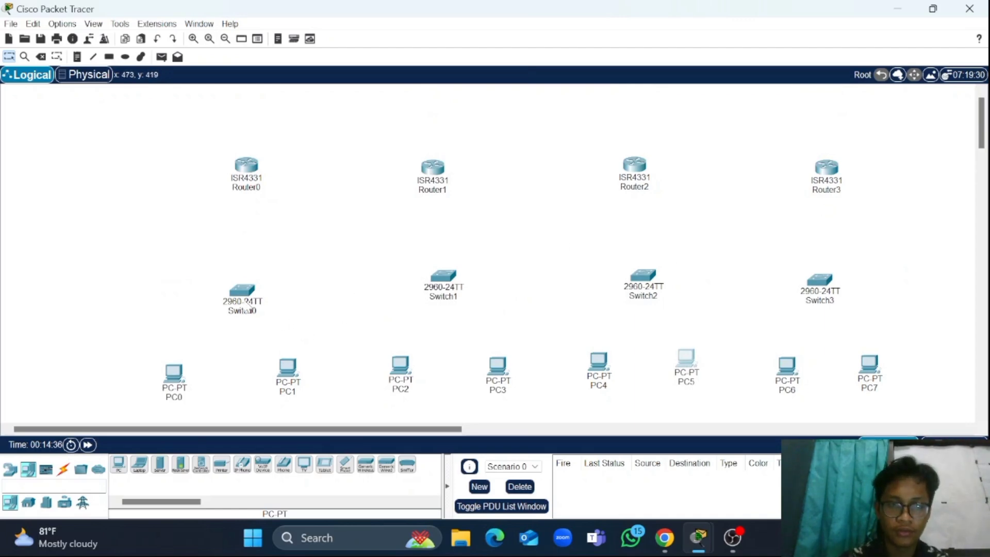
drag(245, 305, 243, 277)
drag(428, 294, 428, 284)
drag(613, 283, 613, 268)
click(816, 285)
drag(816, 285, 828, 275)
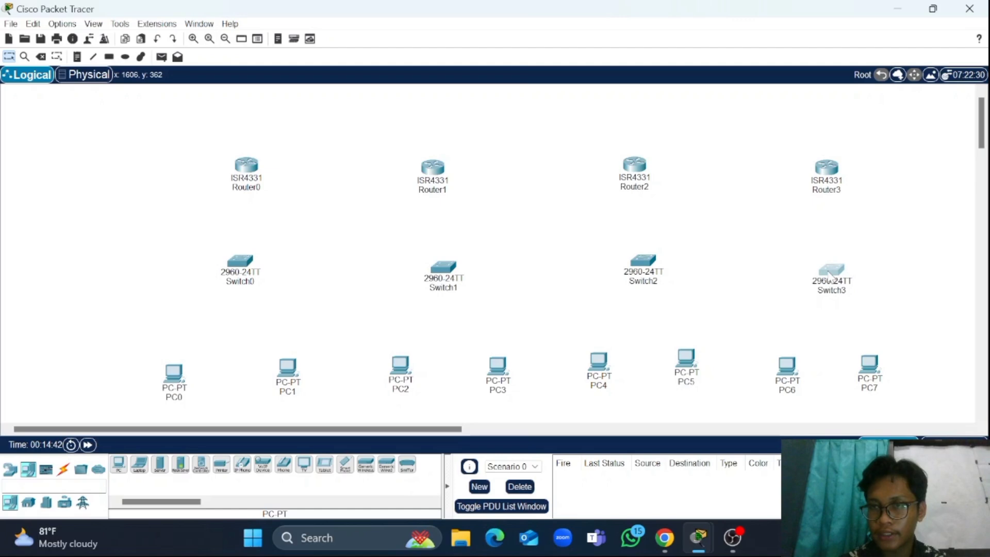
click(877, 245)
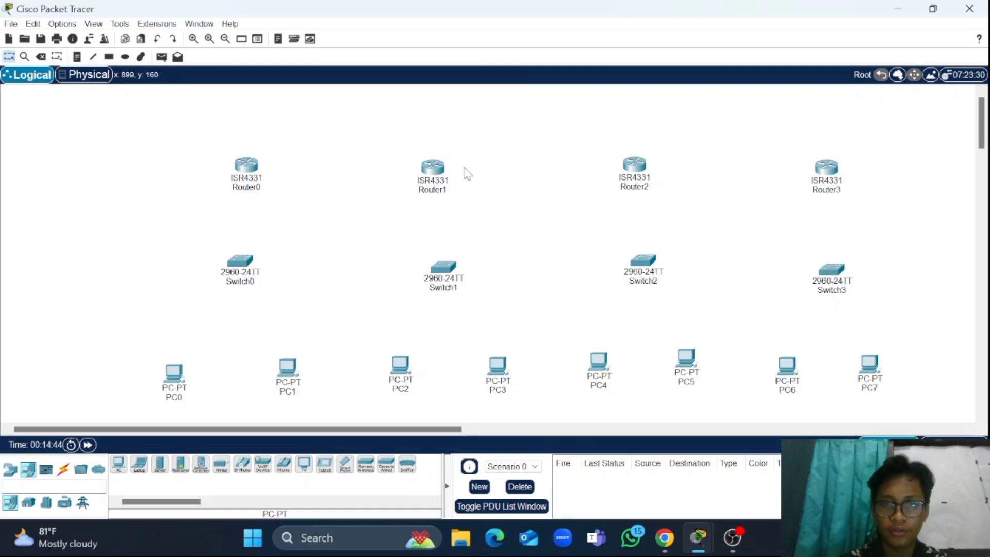
Fit a GLC-TE module into the small SFP slot of Router1
click(427, 176)
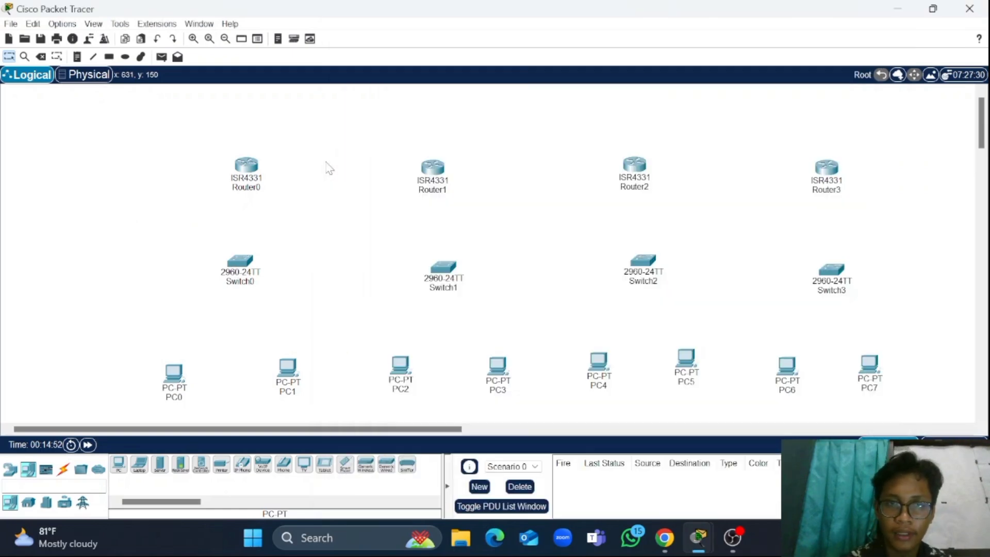
click(330, 167)
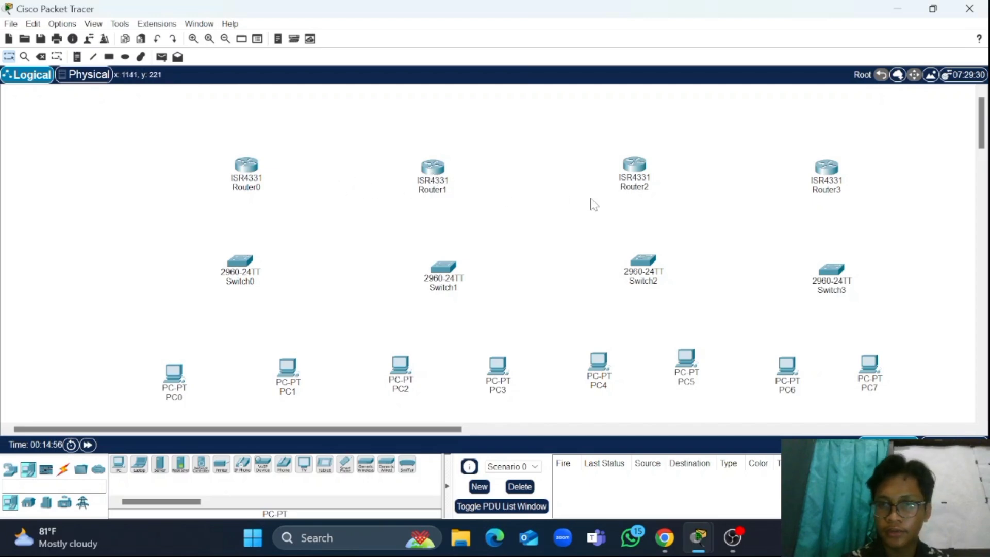
click(435, 170)
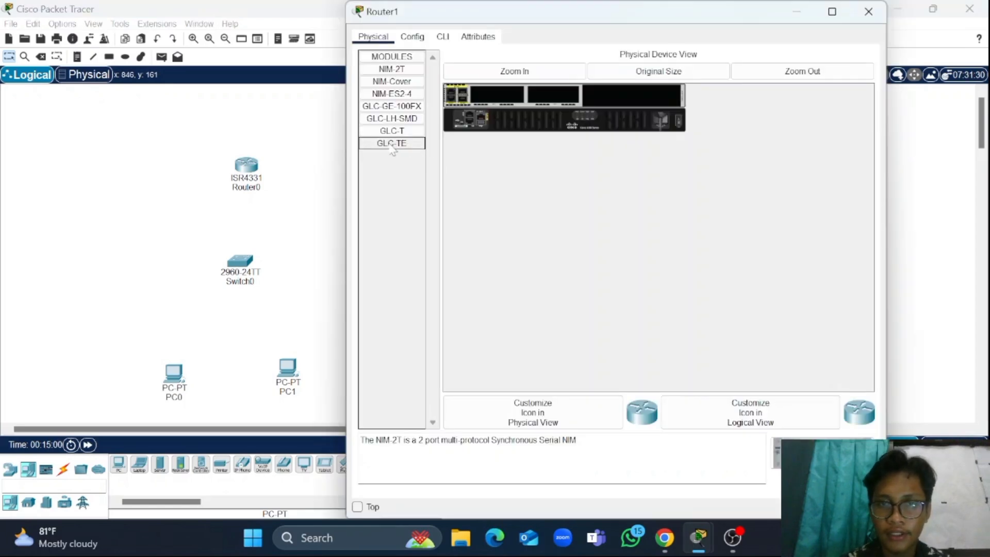
drag(391, 146, 462, 103)
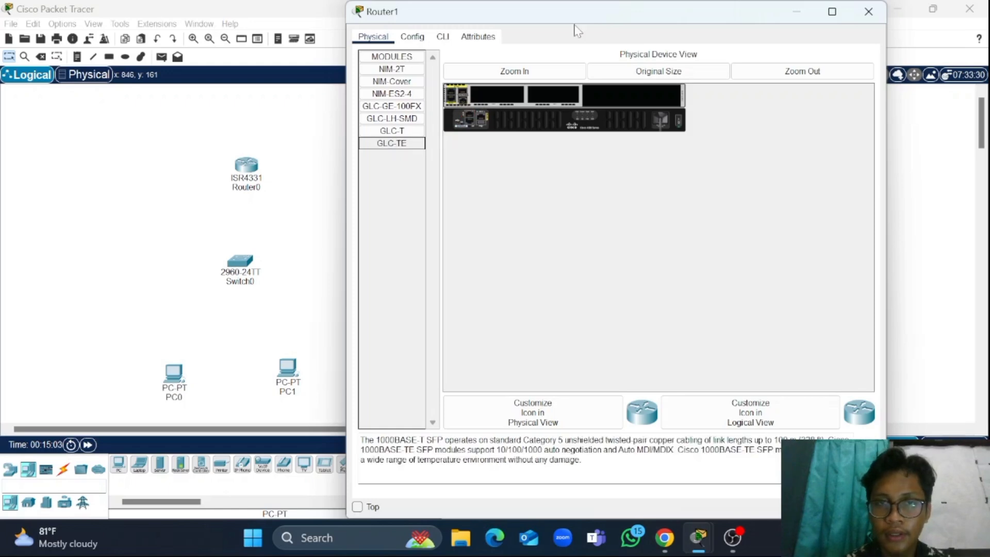
click(868, 11)
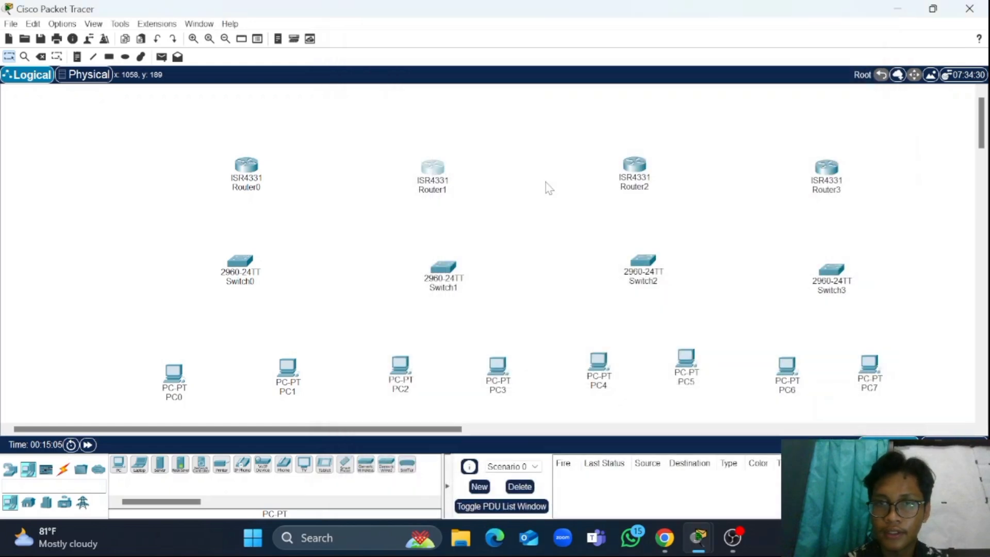
Fit a GLC-TE module into the small SFP slot of Router2
click(642, 174)
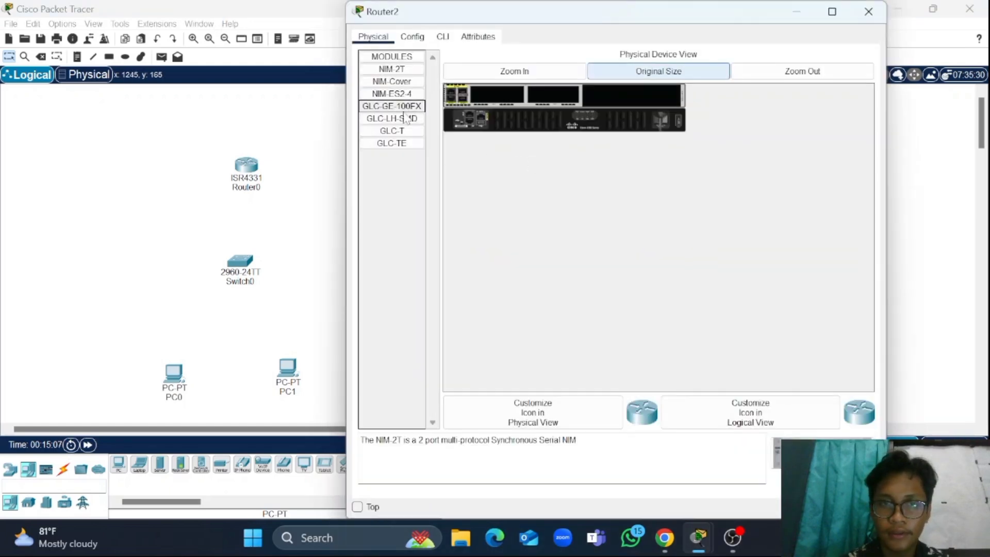
click(401, 143)
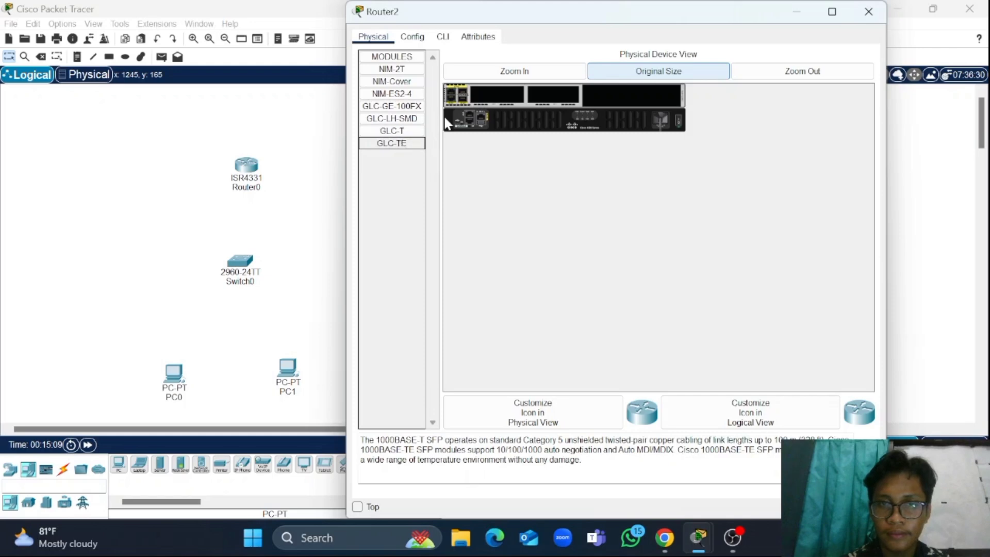
drag(392, 143, 463, 100)
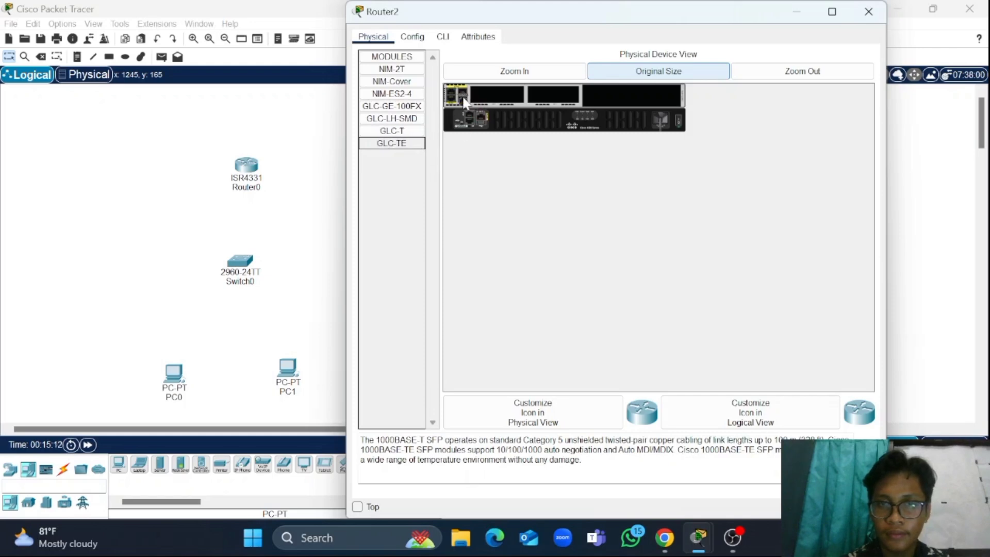
click(868, 12)
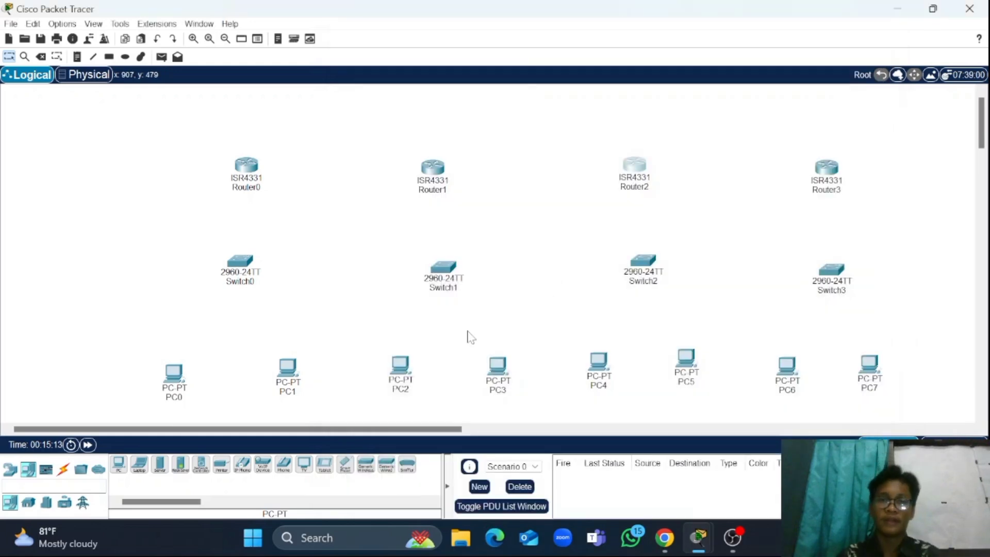
Connect PC0 and PC1 to Switch0 using the automatically chosen connection type
click(64, 469)
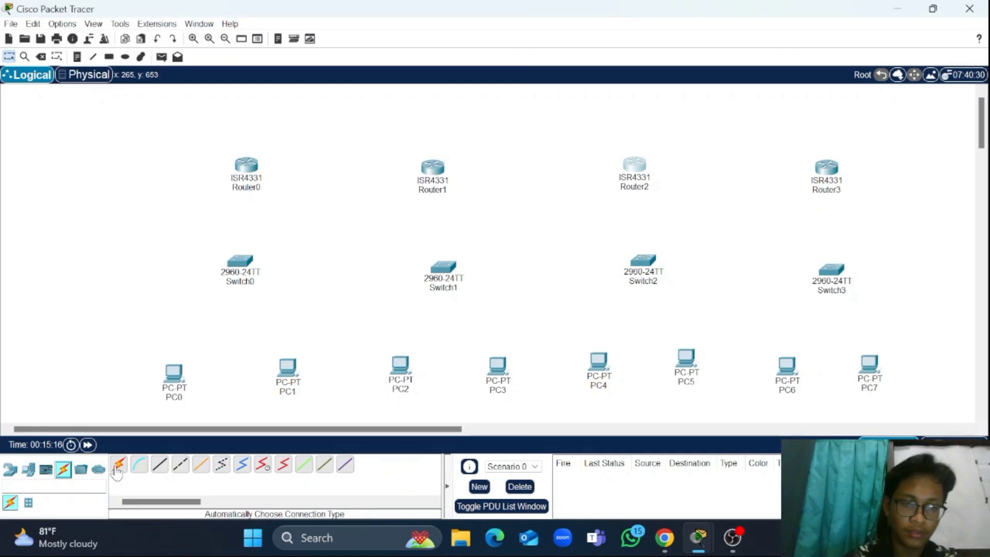
click(118, 467)
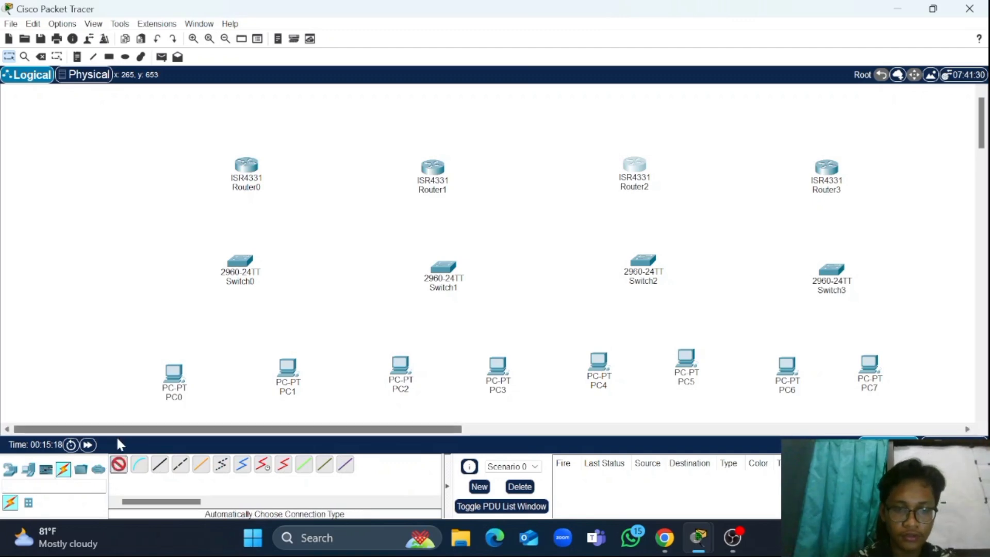
click(182, 371)
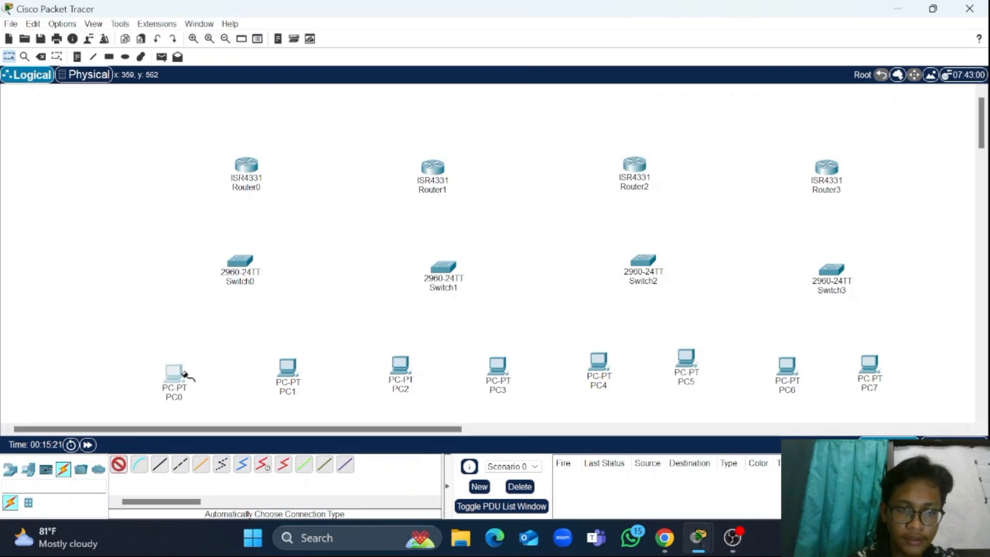
click(250, 276)
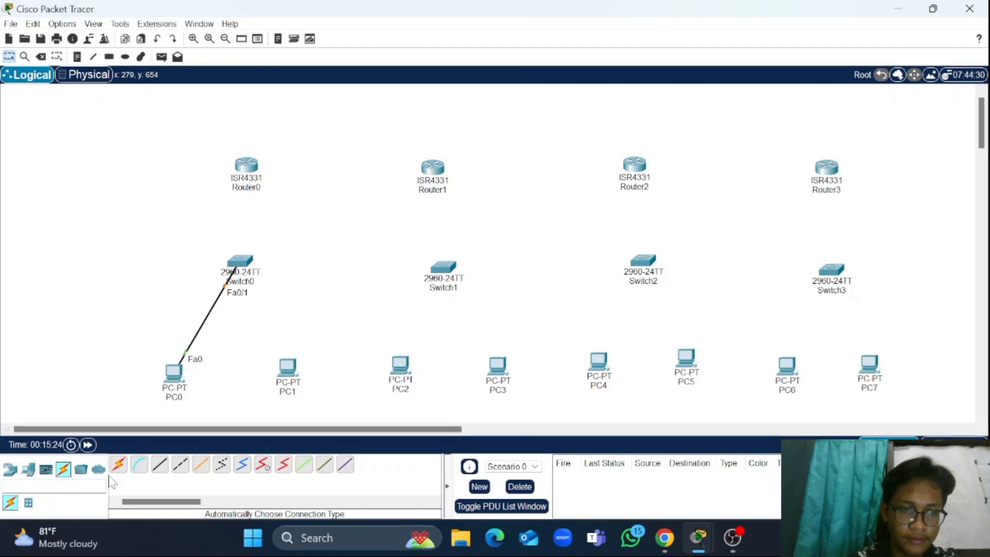
click(117, 464)
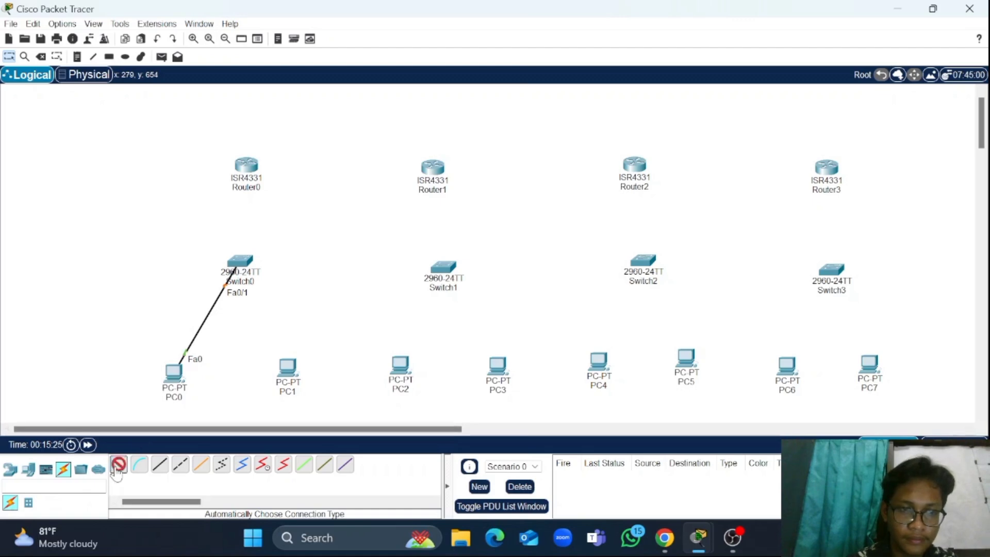
click(287, 369)
click(245, 260)
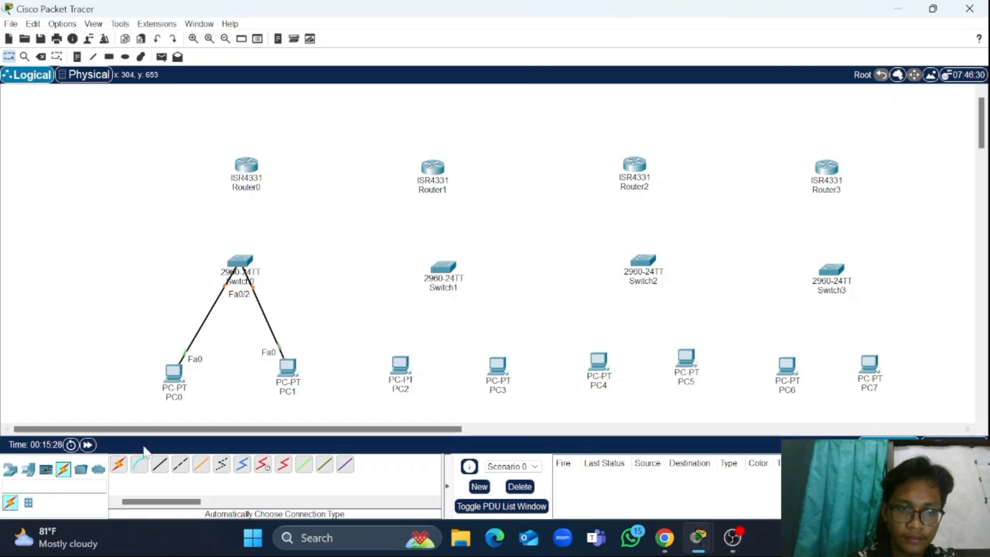
click(118, 464)
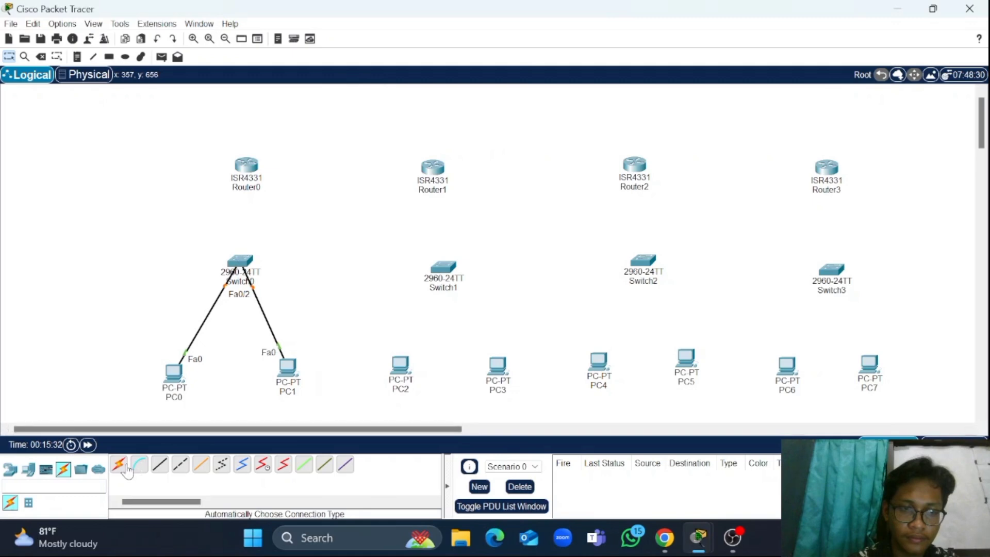
click(137, 463)
click(246, 259)
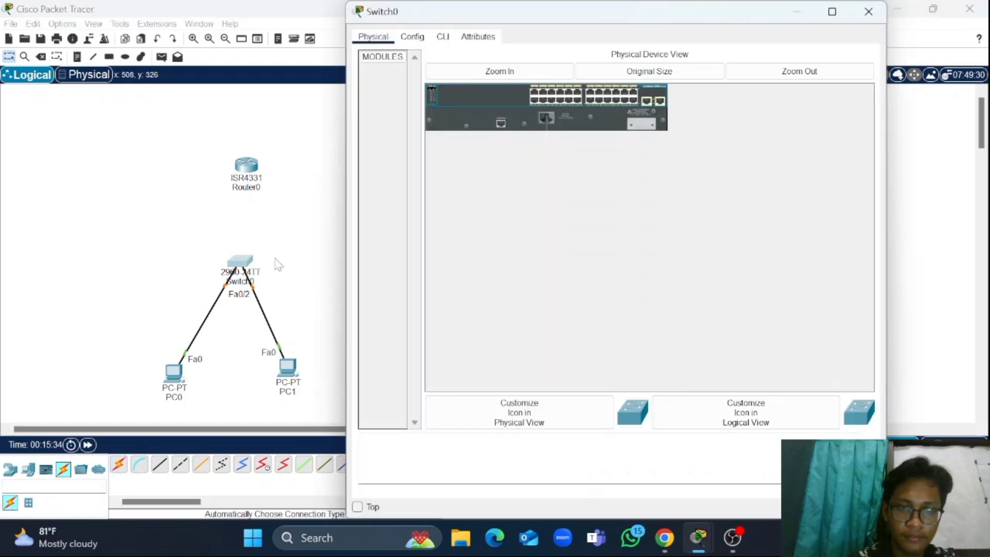
click(279, 264)
Connect Switch0 to Router0, and Router0 to Router1, using the automatically chosen connection type
click(119, 465)
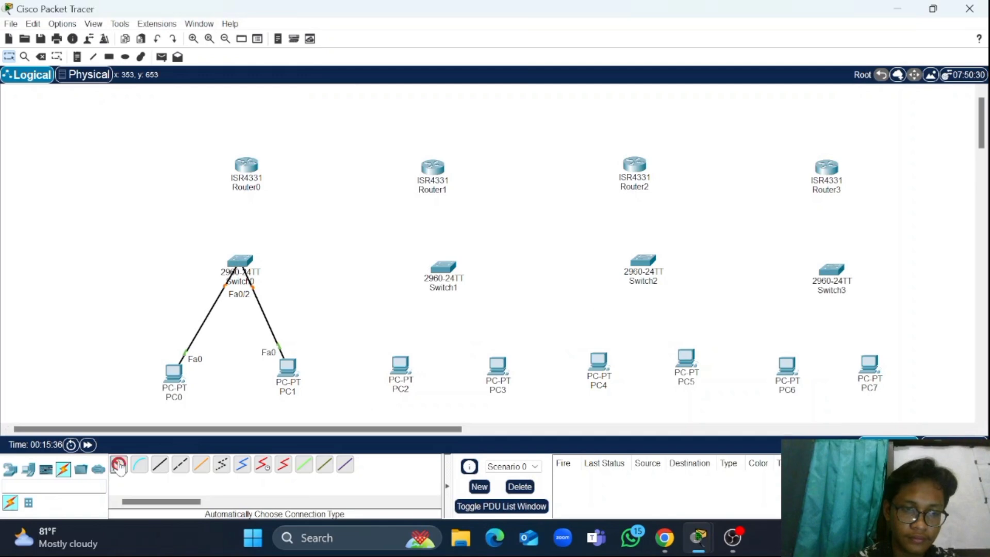
click(238, 261)
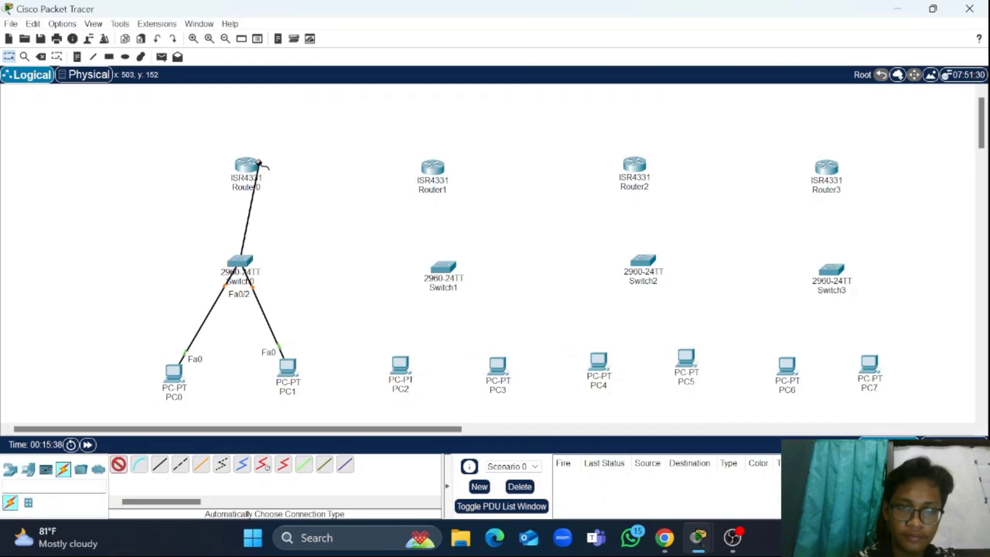
click(246, 168)
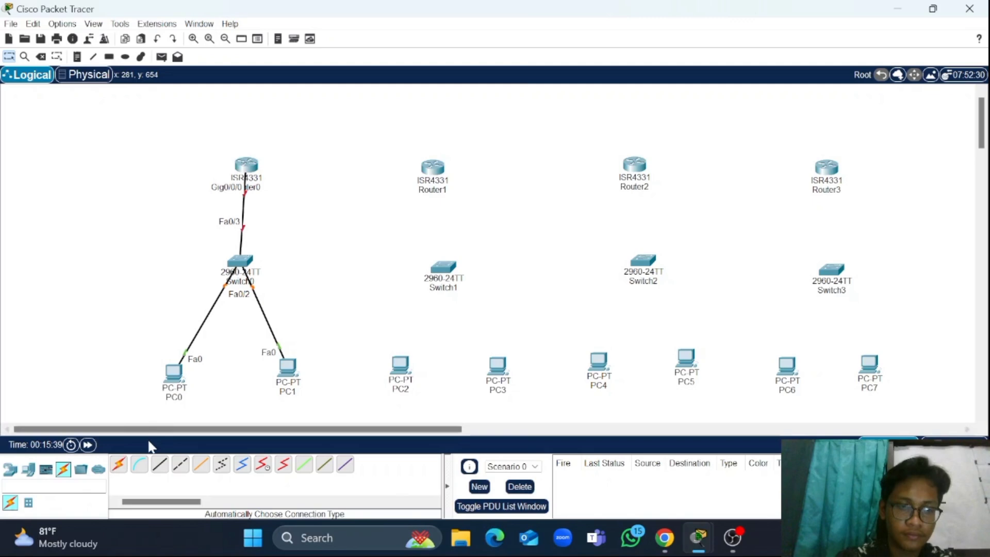
click(119, 465)
click(242, 166)
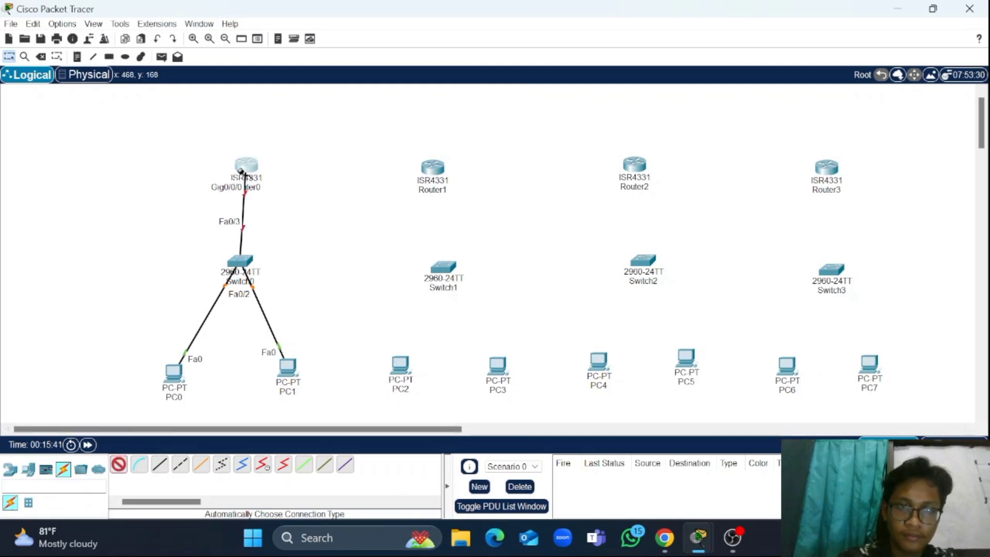
click(432, 166)
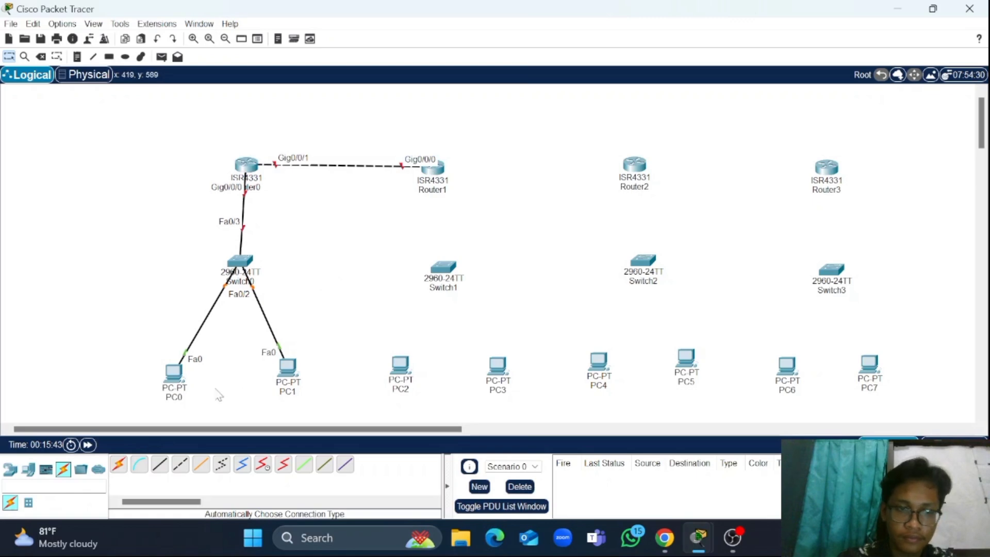
Connect Router1 to Switch1, and Router1 to Router2, using the automatically chosen connection type
click(119, 465)
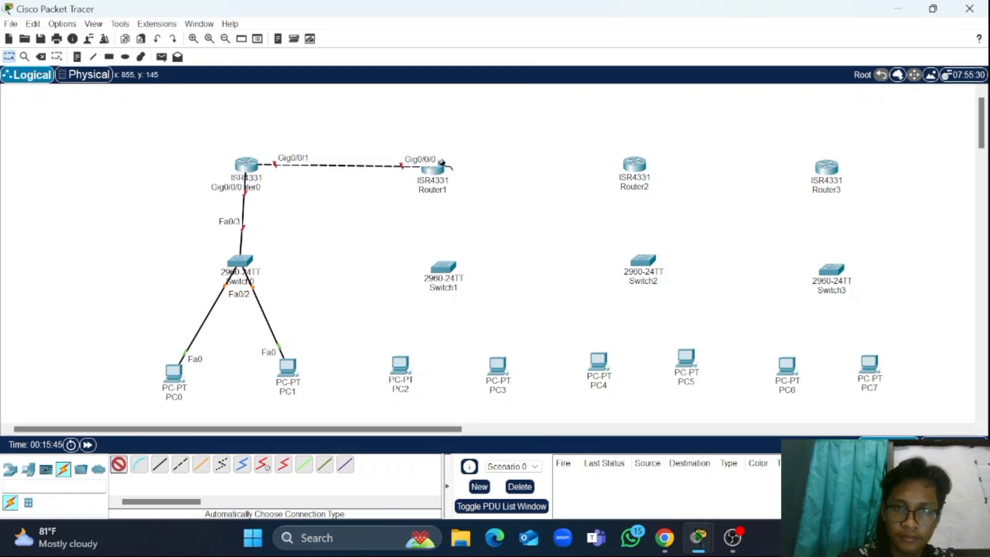
click(441, 168)
click(439, 266)
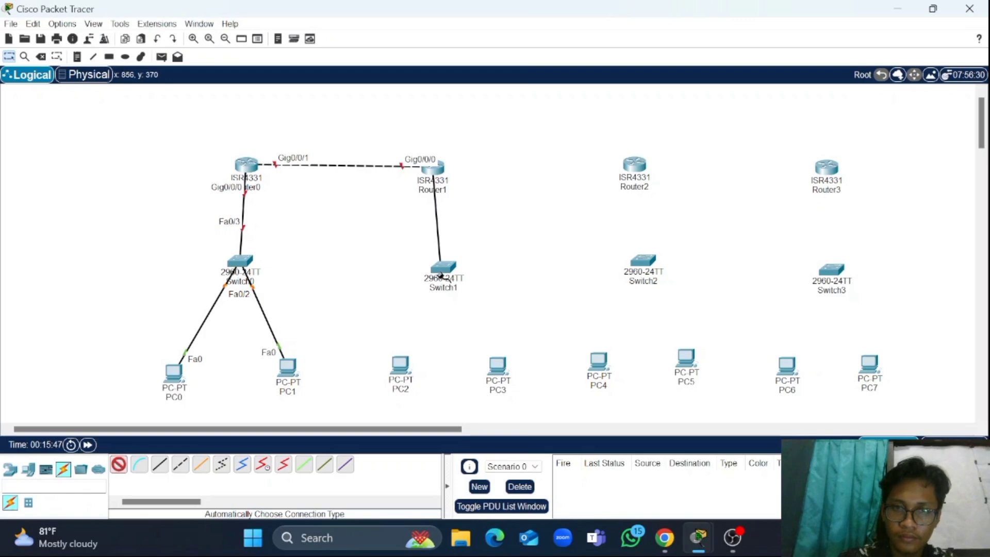
click(441, 269)
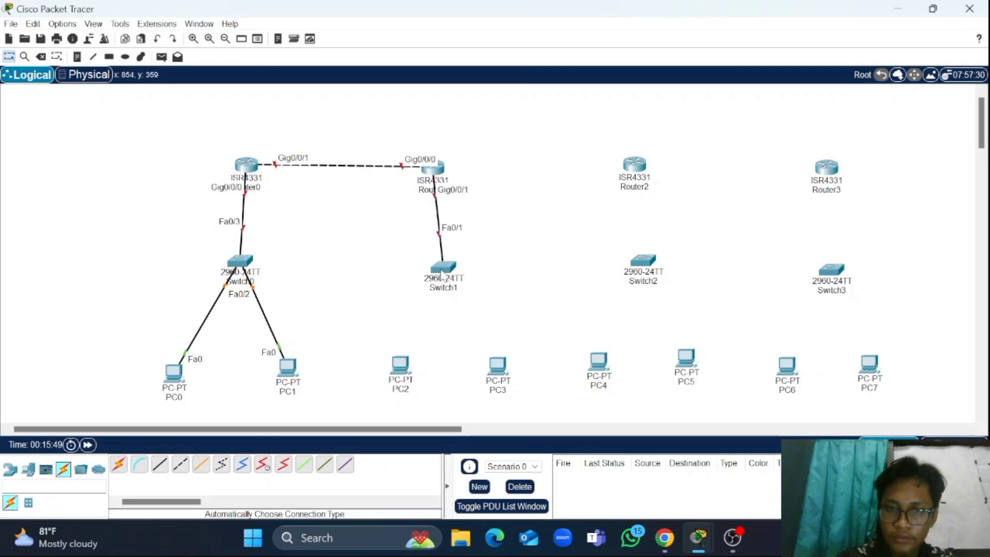
click(119, 465)
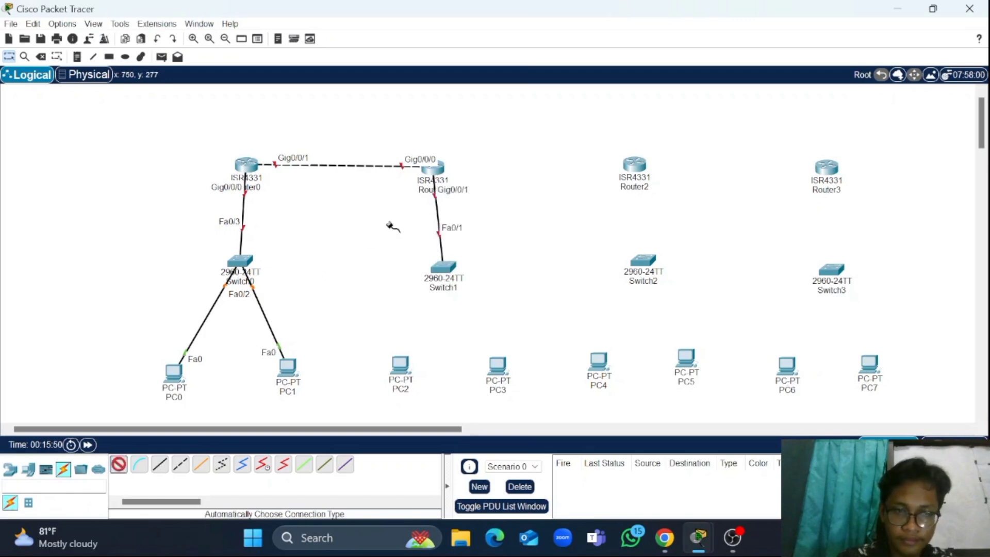
click(446, 172)
click(635, 164)
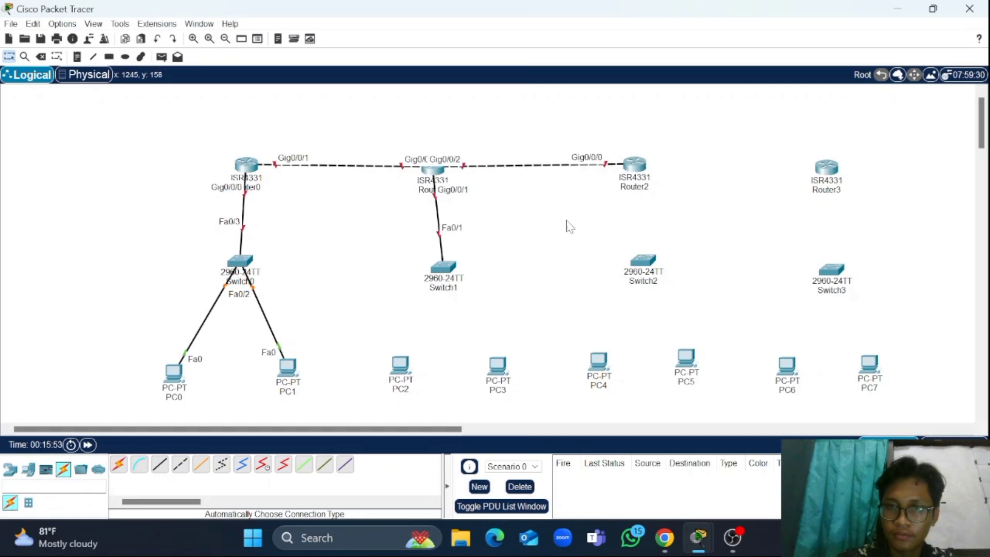
Connect Router2 to Switch2, and Router2 to Router3, using the automatically chosen connection type
click(119, 464)
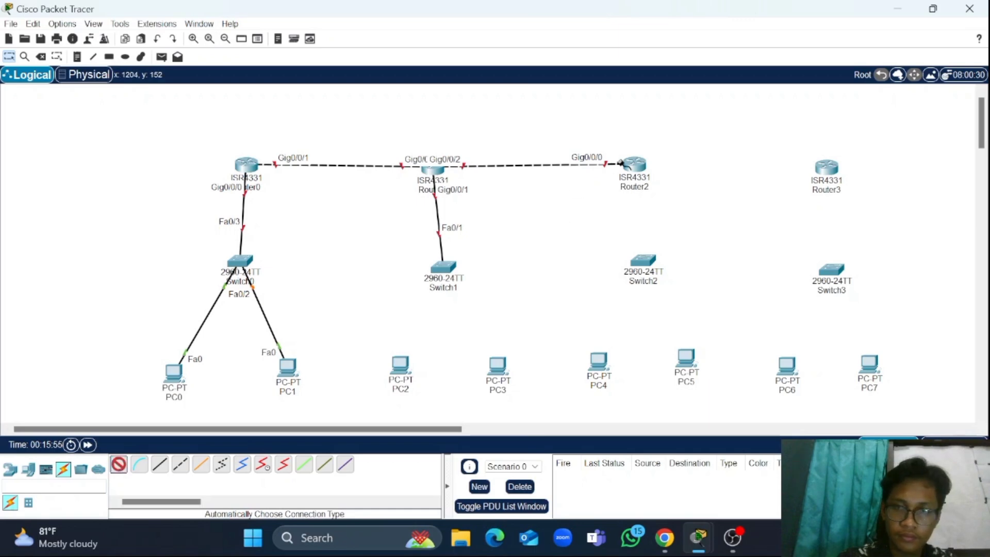
click(633, 164)
click(639, 270)
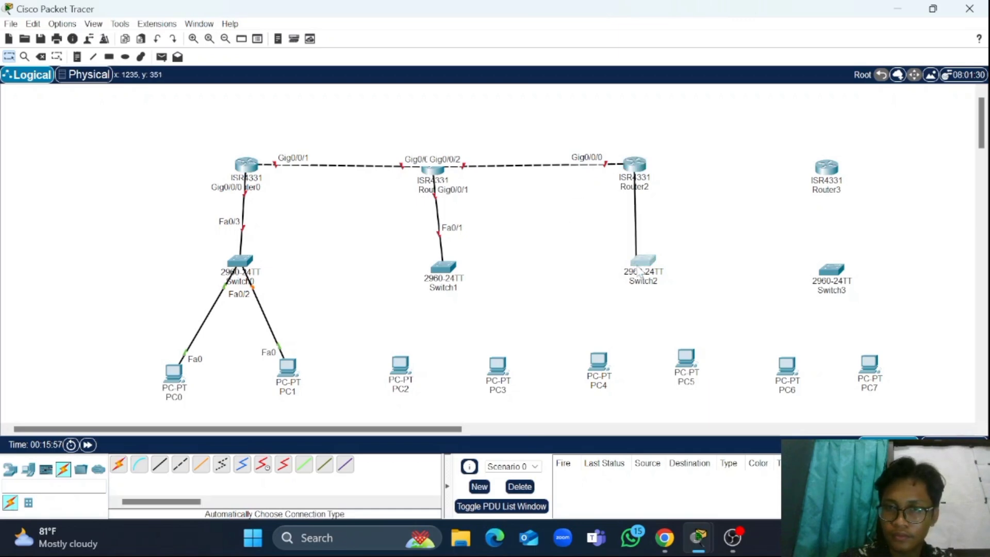
click(119, 465)
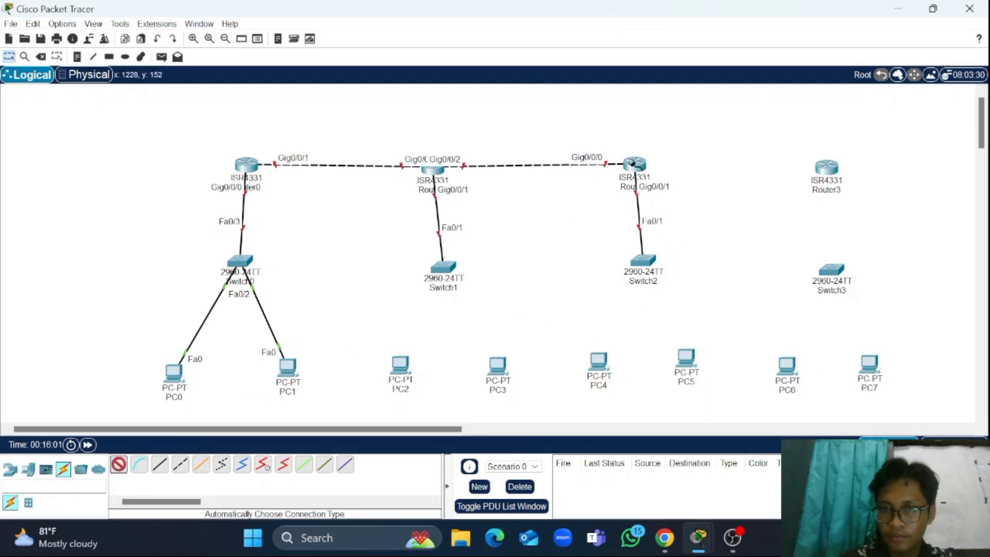
click(632, 164)
click(835, 168)
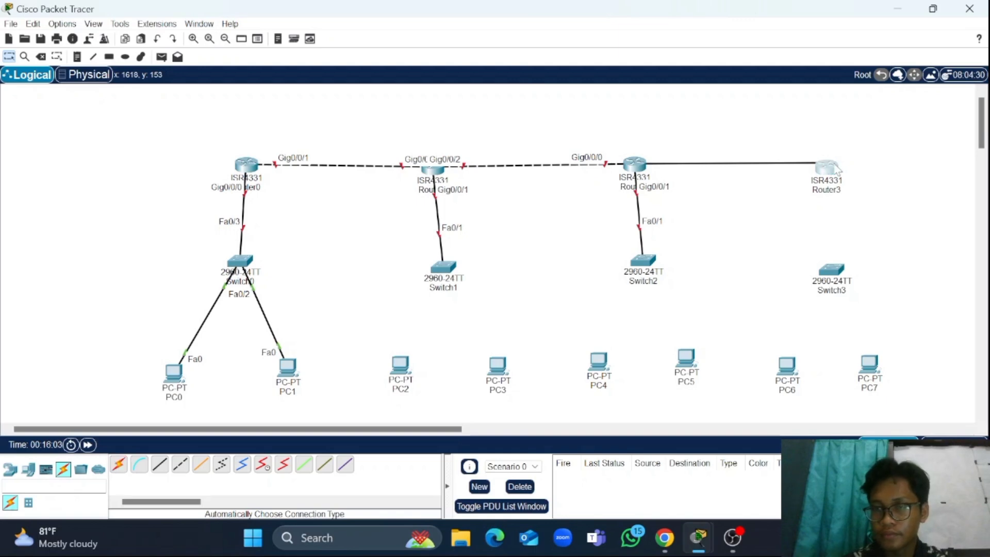
Connect PC2 and PC3 to Switch1 using the automatically chosen connection type
click(118, 466)
click(400, 366)
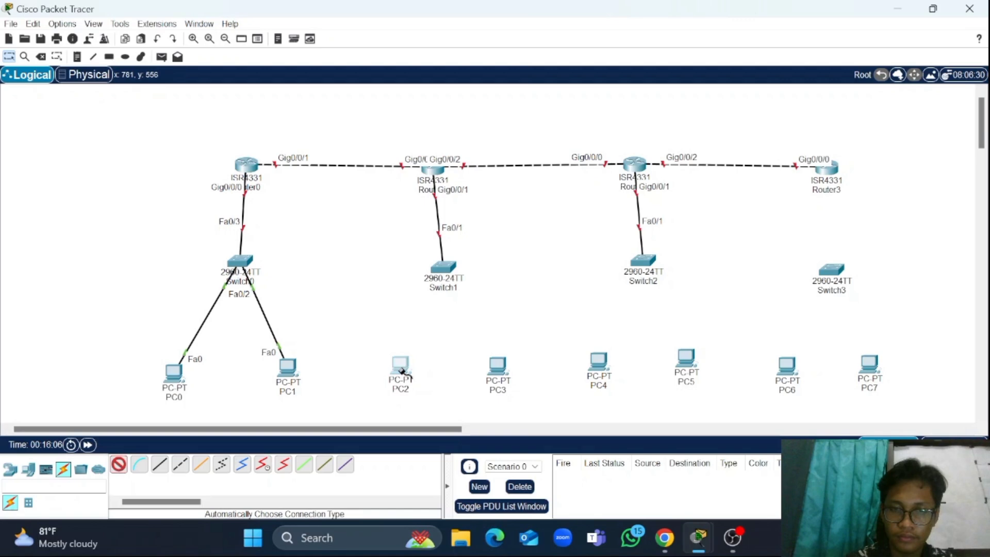
click(453, 270)
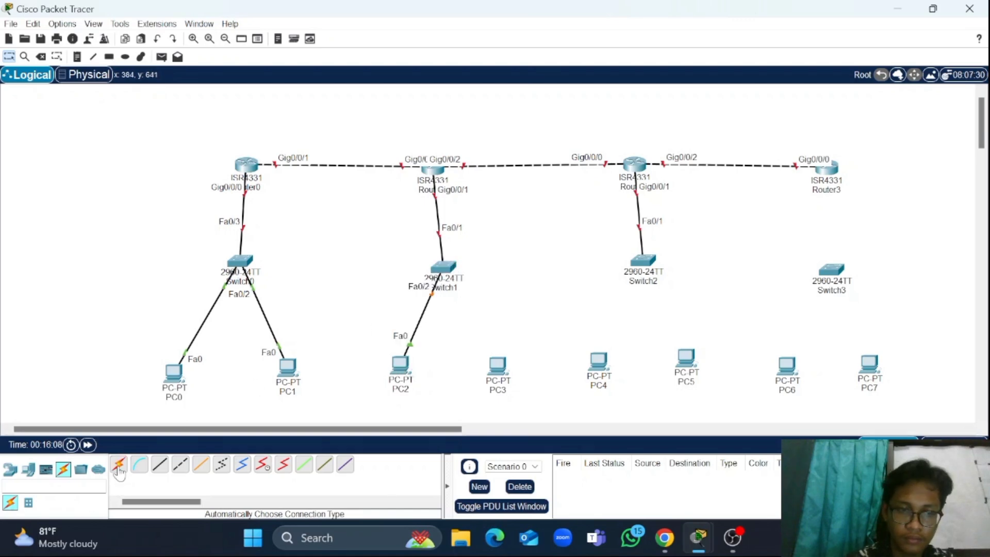
click(119, 467)
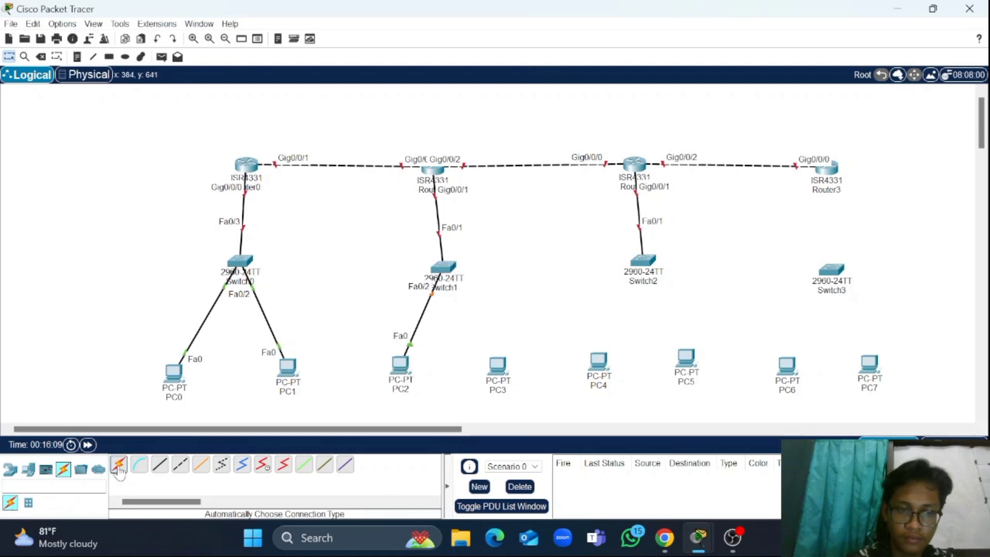
click(496, 367)
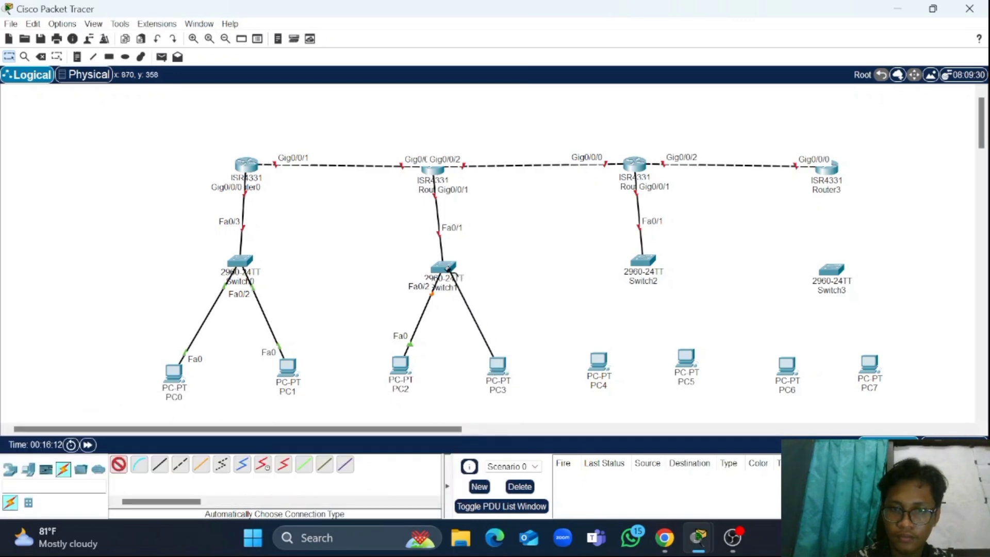
click(452, 269)
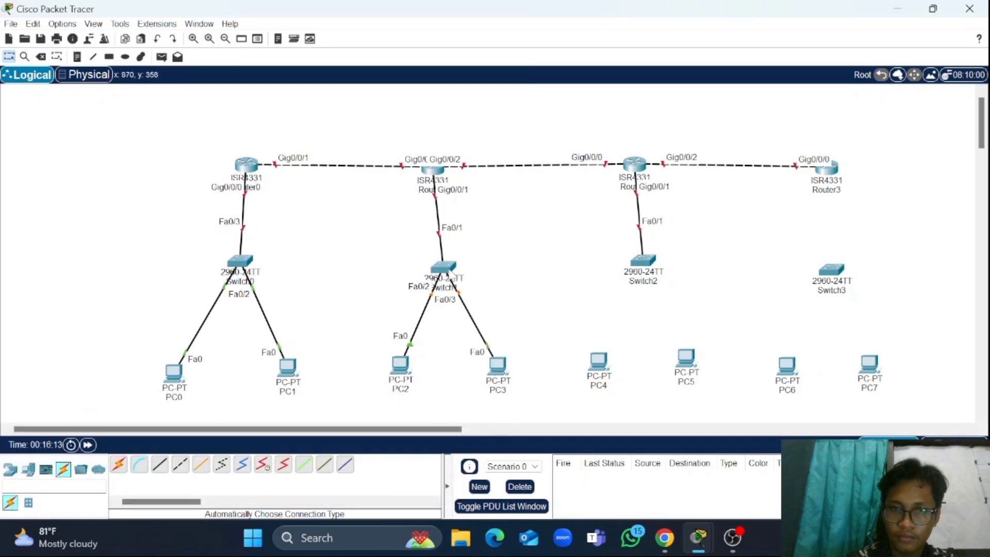
Connect PC4 and PC5 to Switch2 using the automatically chosen connection type
click(120, 465)
click(598, 361)
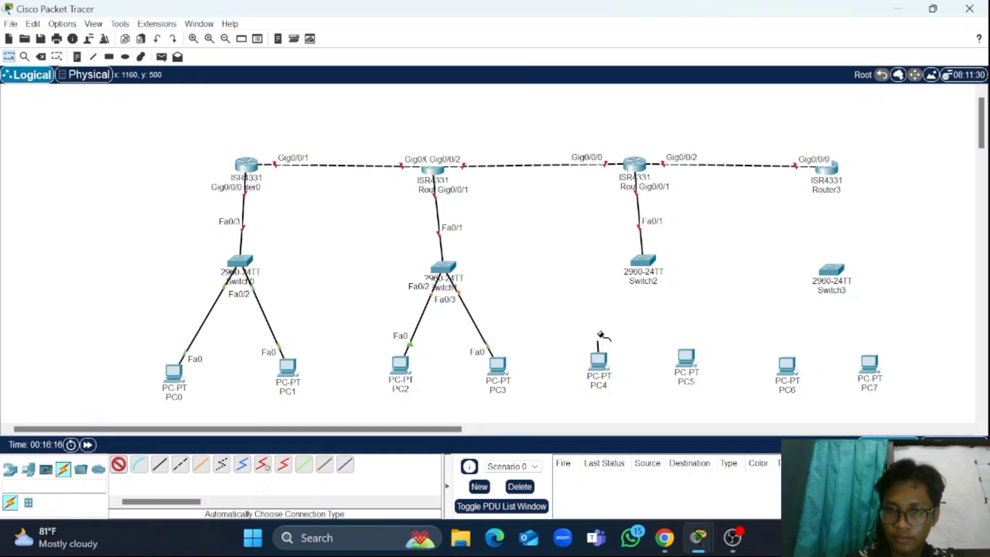
click(643, 261)
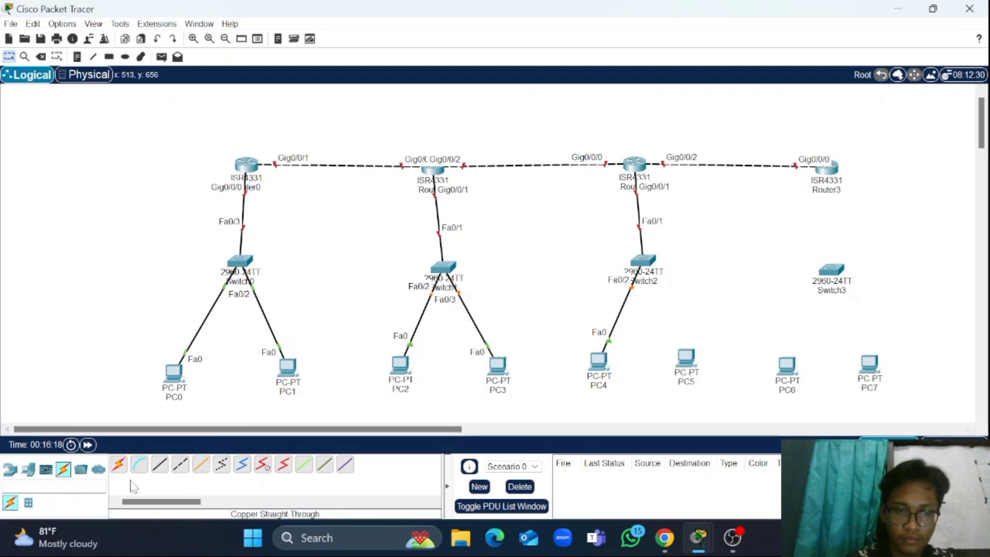
click(118, 464)
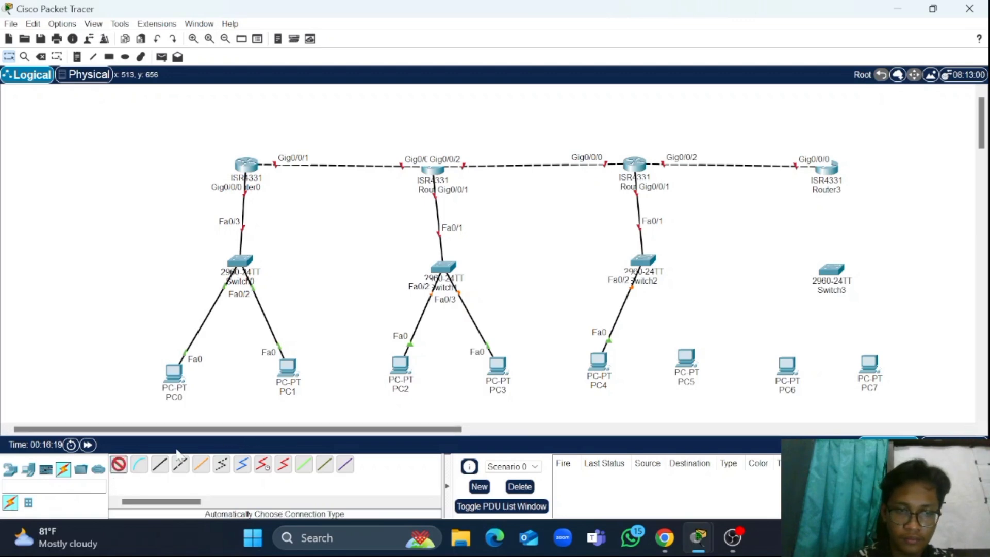
click(690, 367)
click(645, 252)
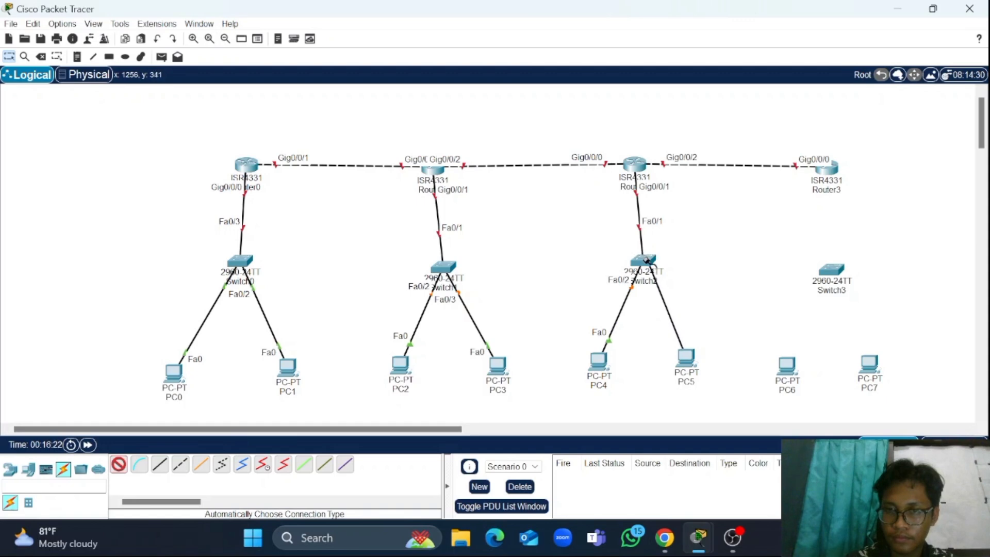
click(646, 253)
Connect Router3 to Switch3 using the automatically chosen connection type
click(119, 465)
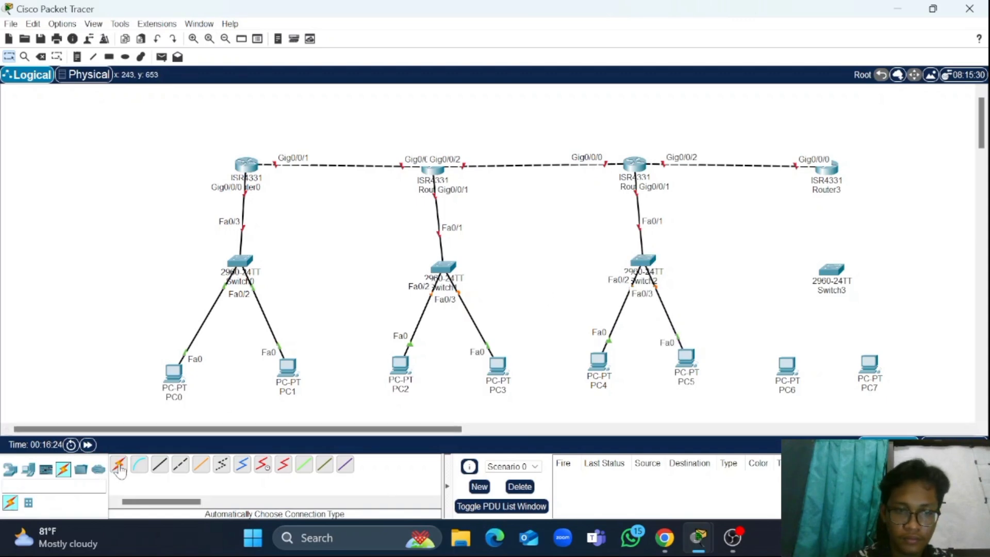
click(821, 177)
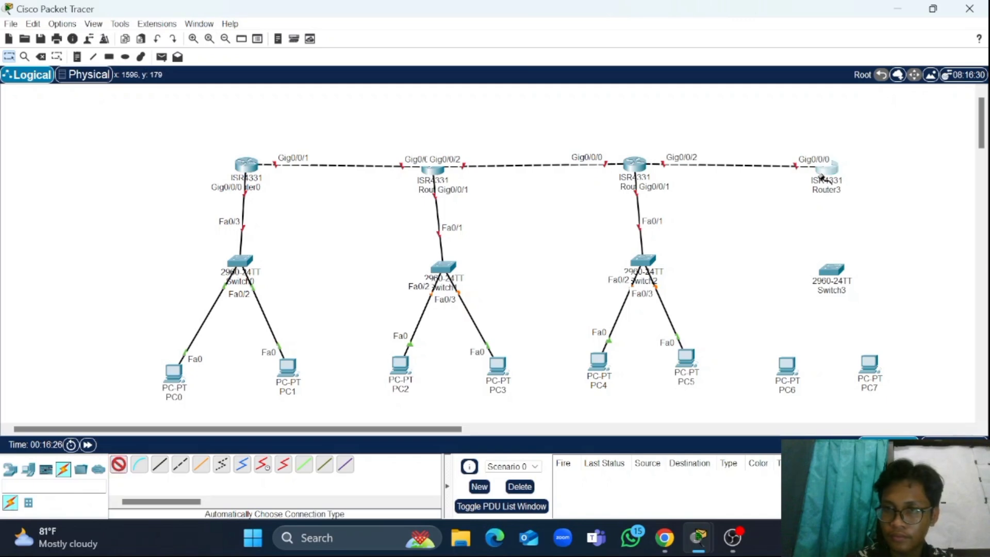
click(830, 268)
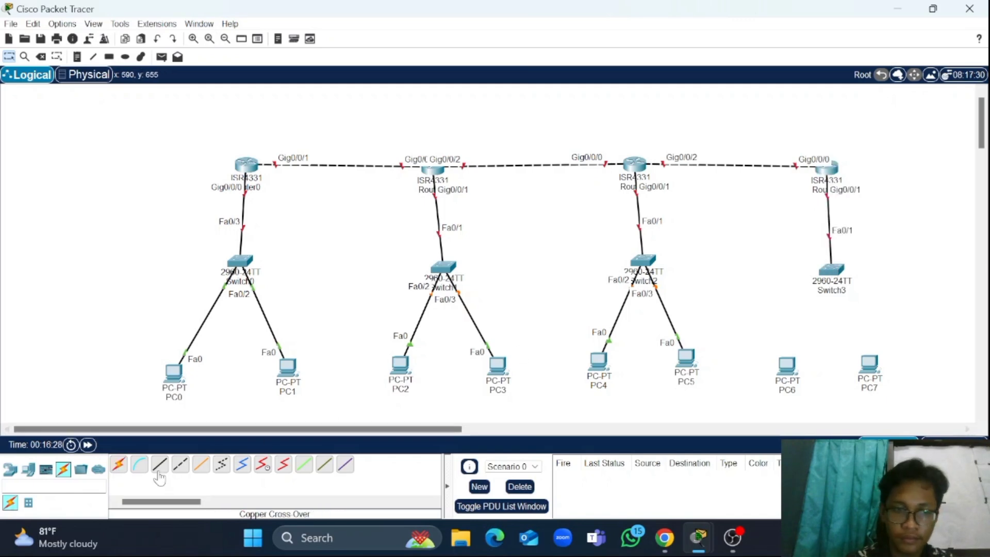
Connect PC6 and PC7 to Switch3 using the automatically chosen connection type
click(119, 465)
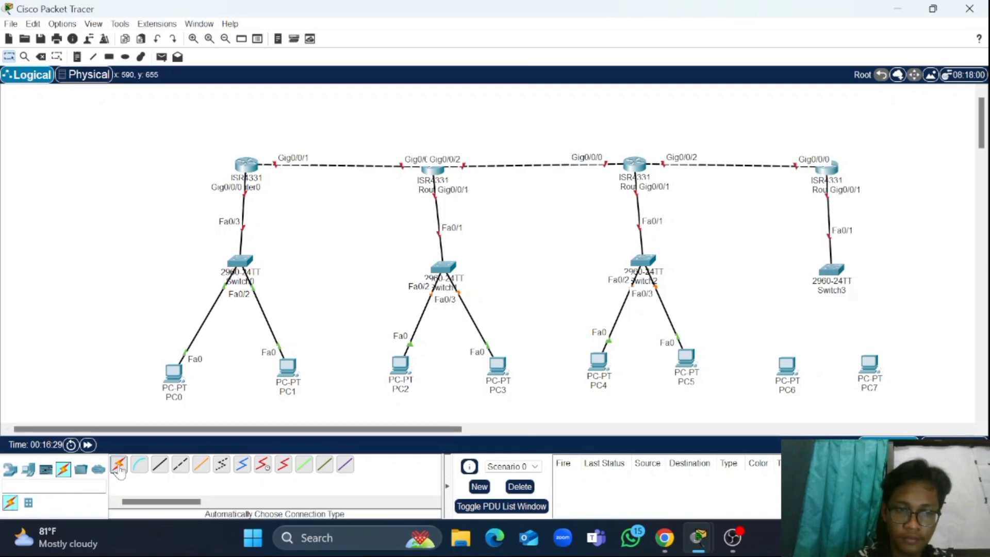
click(786, 366)
click(831, 270)
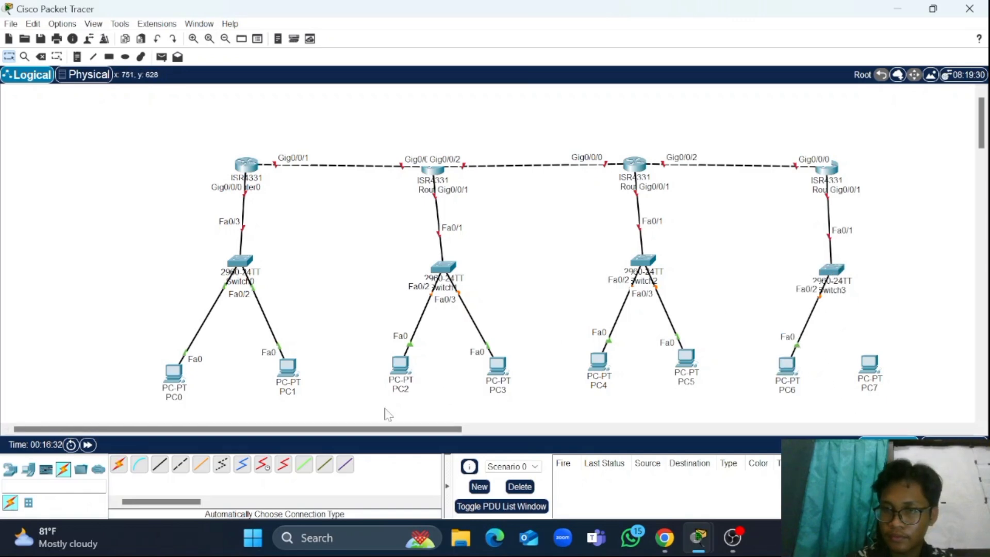
click(118, 465)
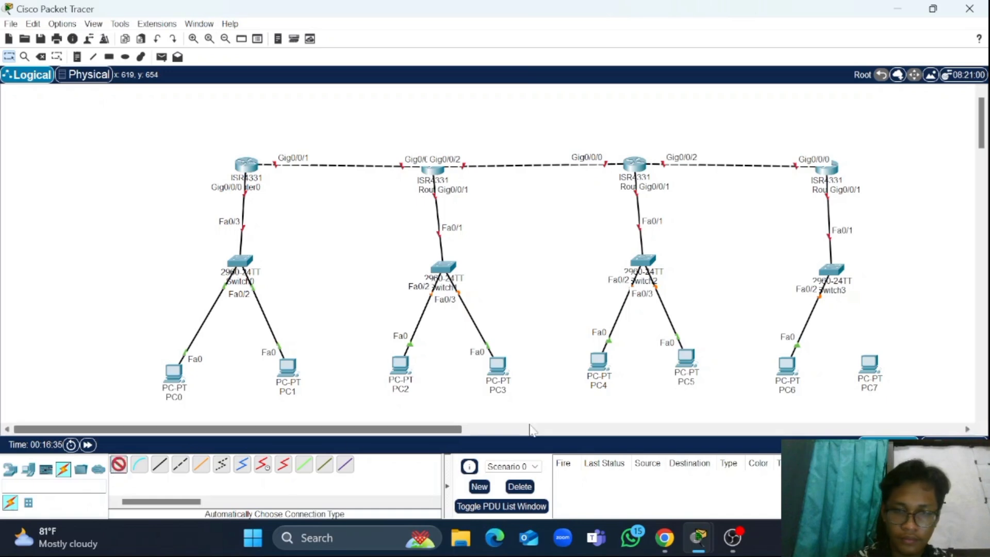
click(876, 366)
click(831, 273)
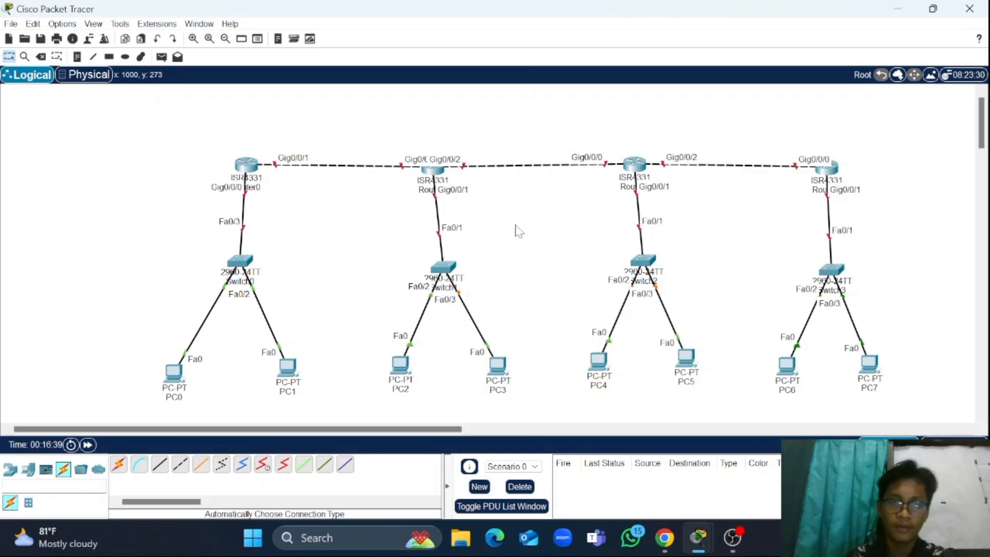
Move Router1 slightly up and to the right in the topology to spread out its port labels
scroll(518, 230, down, 1)
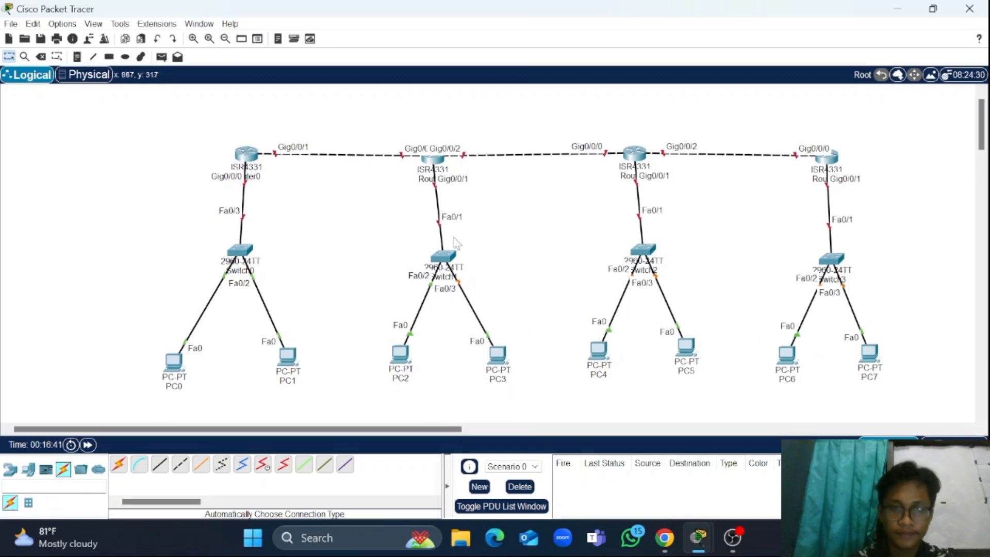
click(432, 161)
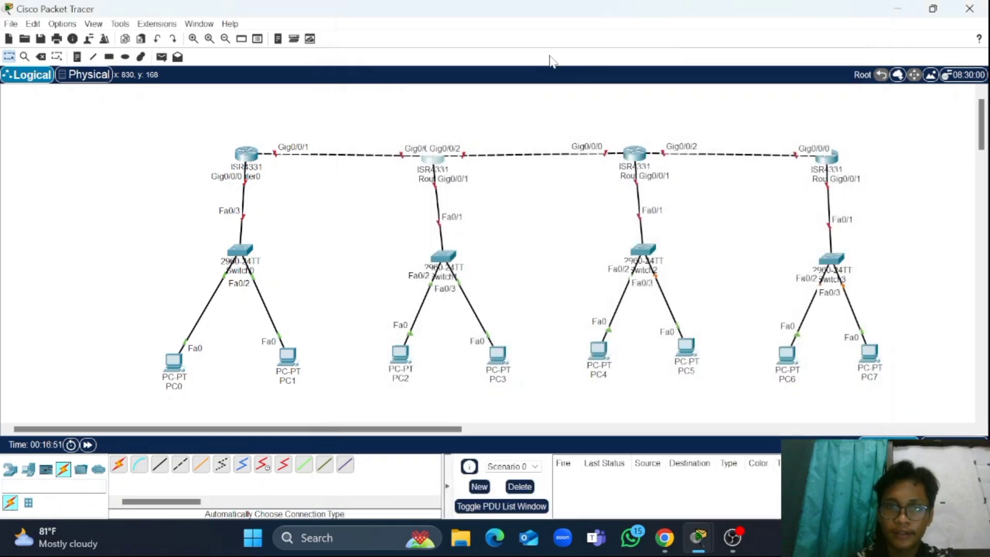
click(868, 12)
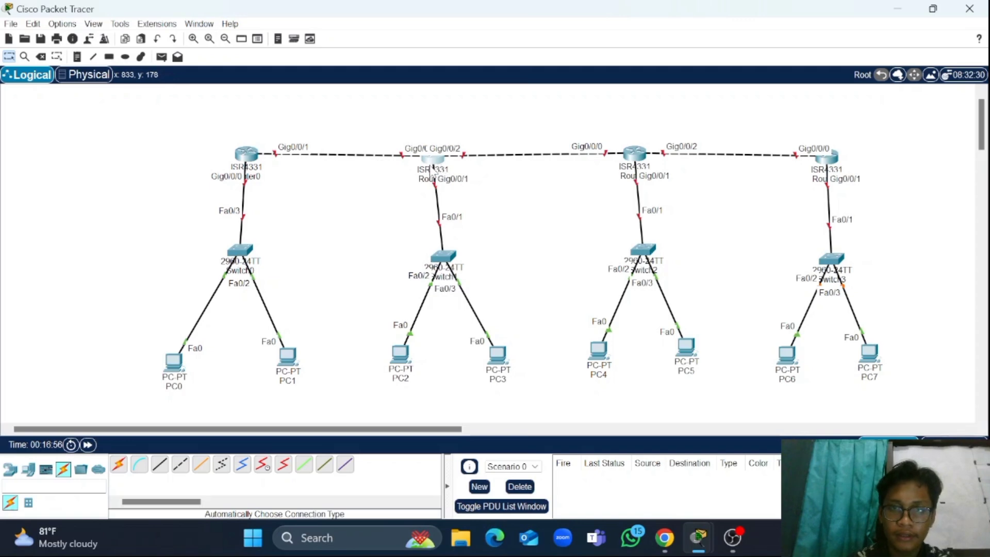
drag(429, 168, 435, 162)
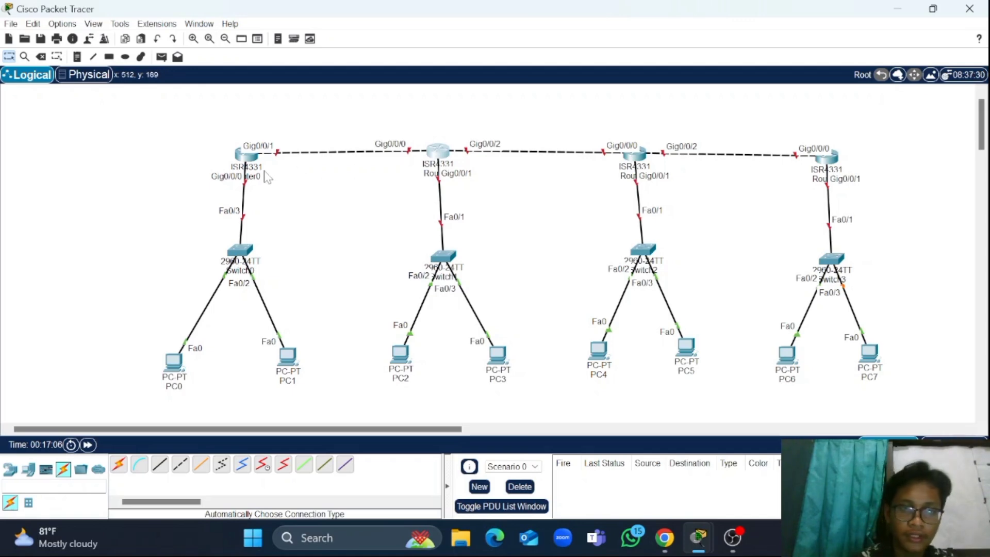
Place the text notes 192.168.2.2 under PC0 and 192.168.2.3 under PC1
mouse_move(820, 171)
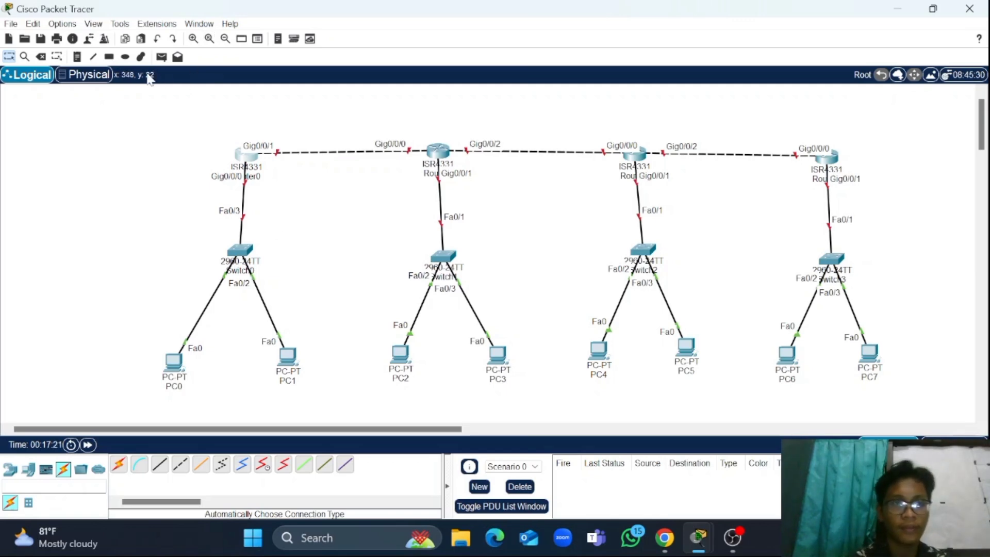
click(81, 58)
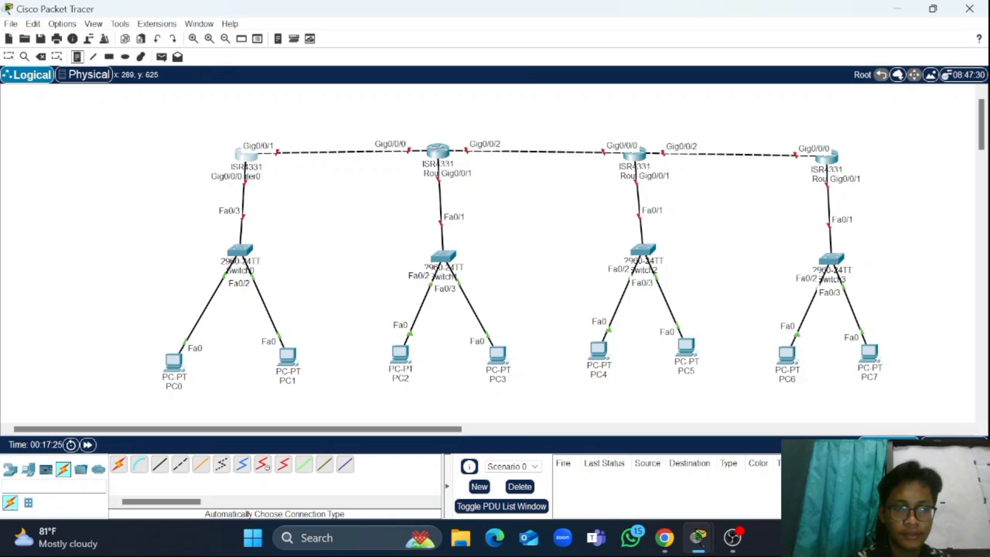
click(143, 401)
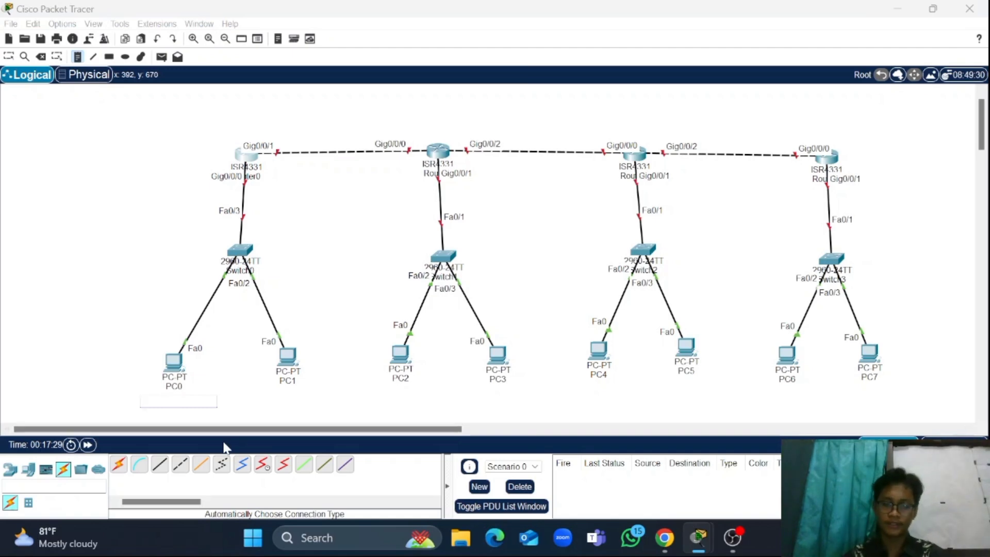
text(112)
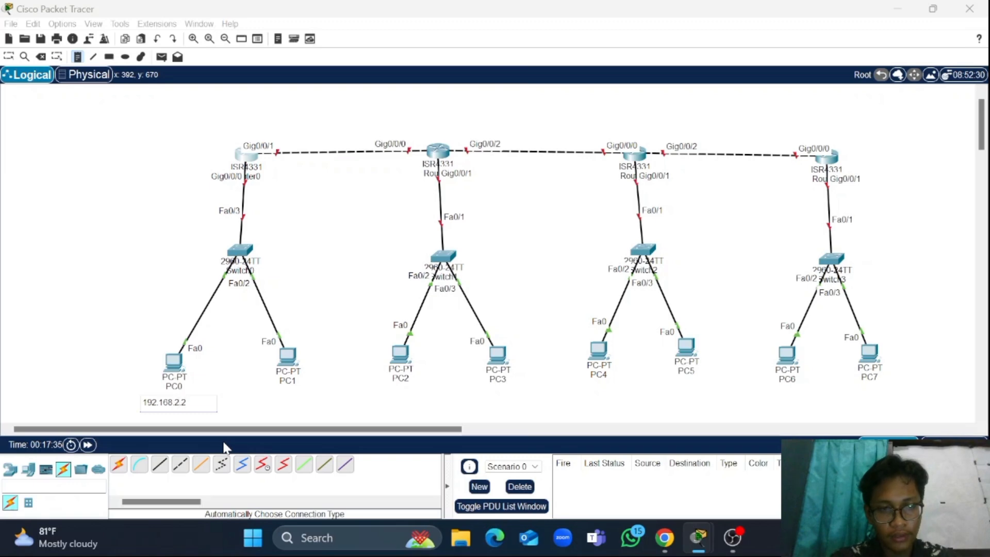
click(268, 399)
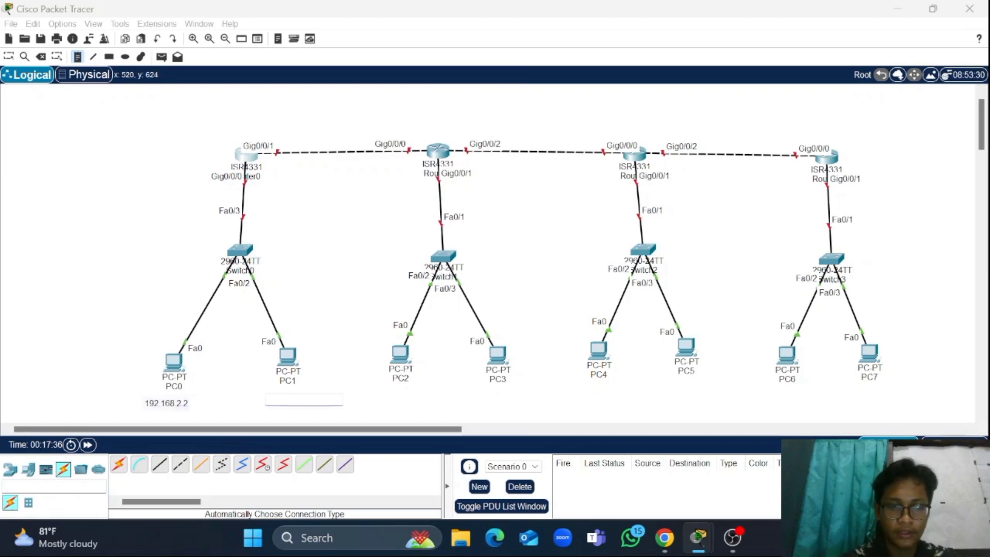
text(192.168.2.3)
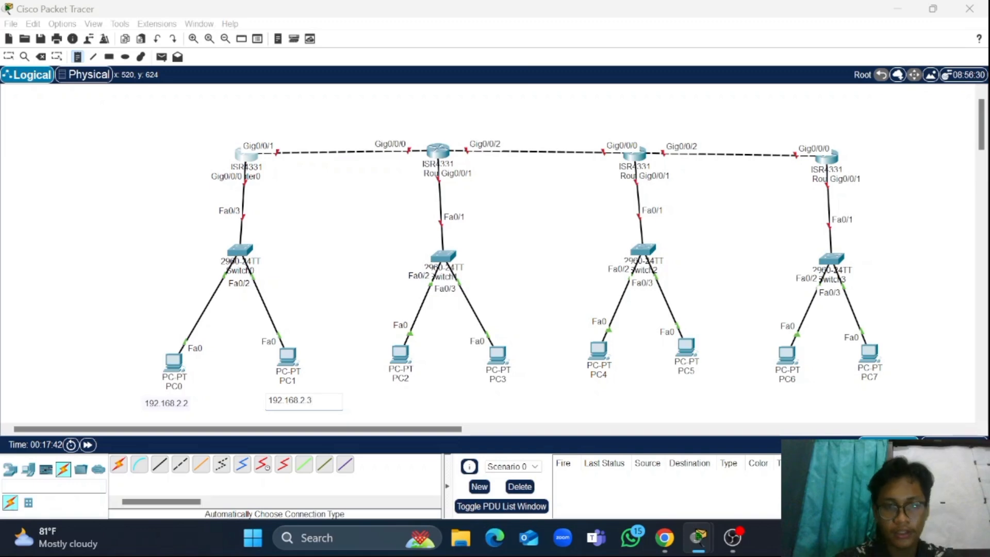
Place the text notes 192.168.3.2 under PC2 and 192.168.3.3 under PC3
click(373, 402)
text(192.168.3.2)
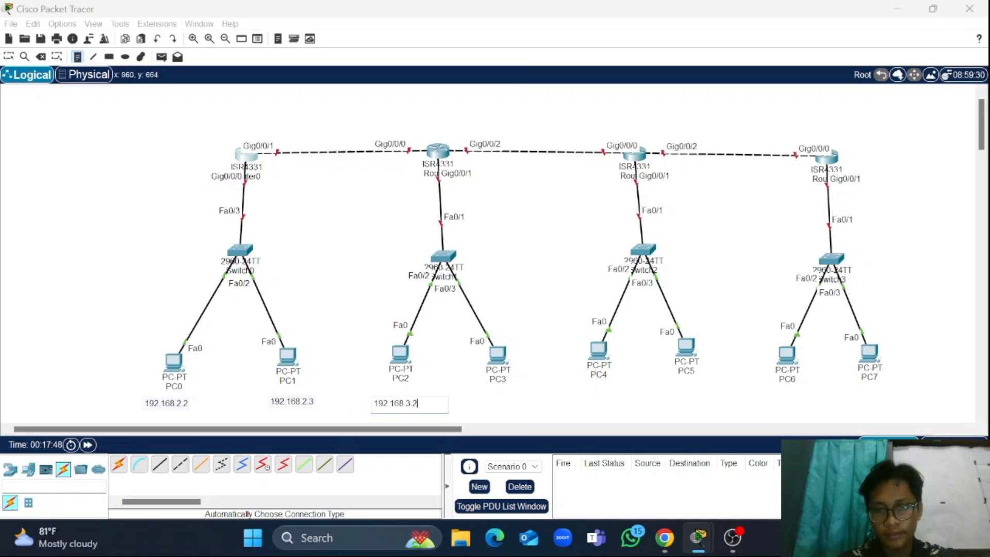
click(488, 404)
text(192.168.3.3)
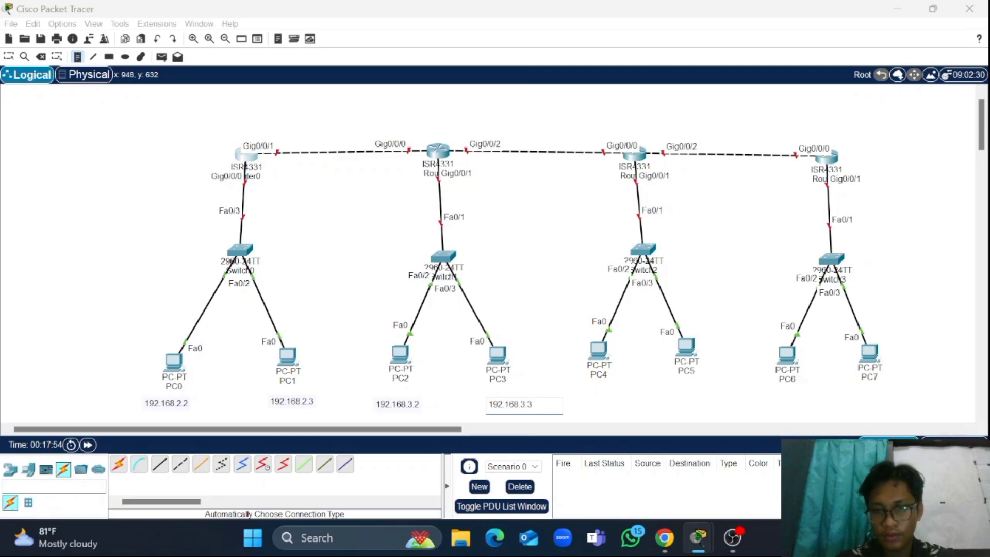
Place the text notes 192.168.4.2 under PC4 and 192.168.4.3 under PC5
click(580, 401)
text(1)
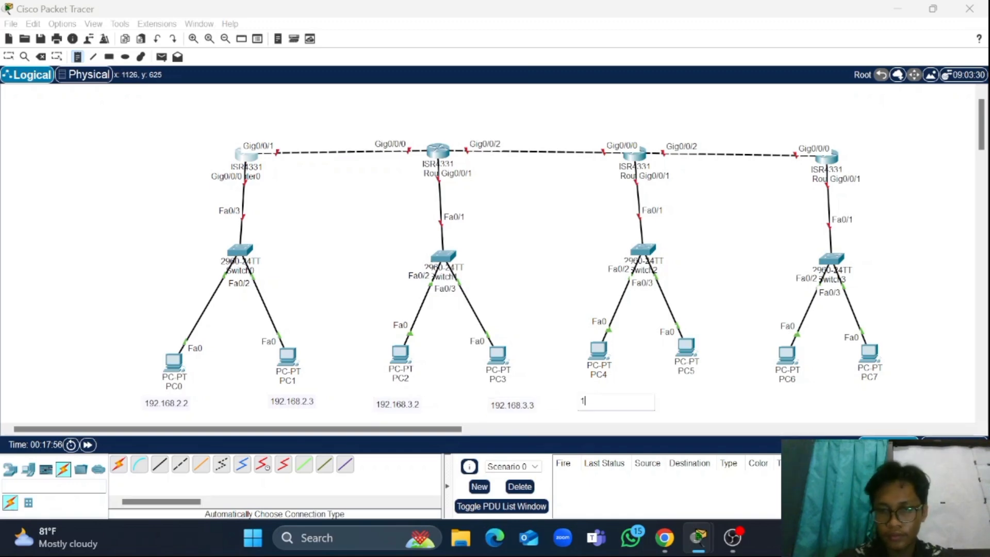
text(92.168.)
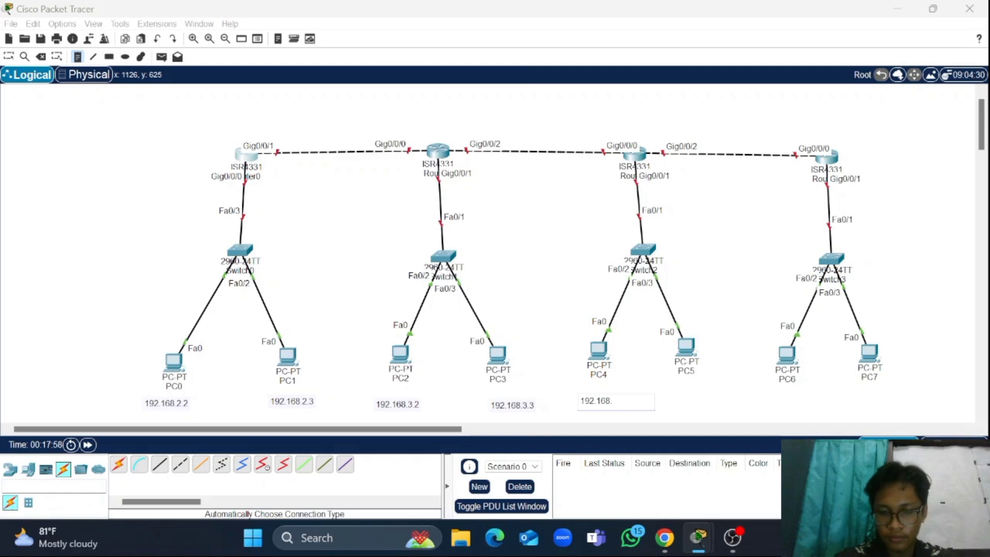
text(4.2)
click(667, 407)
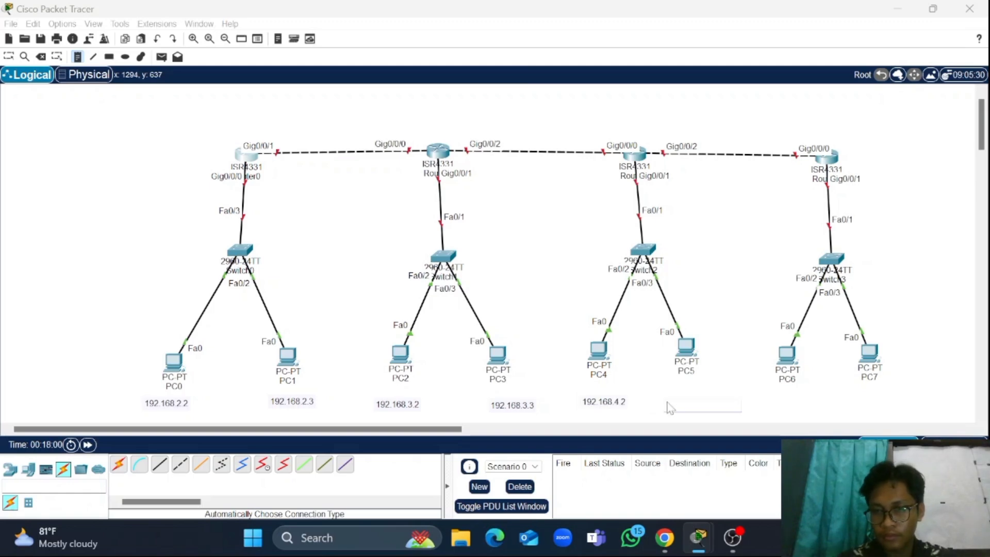
text(192.168.)
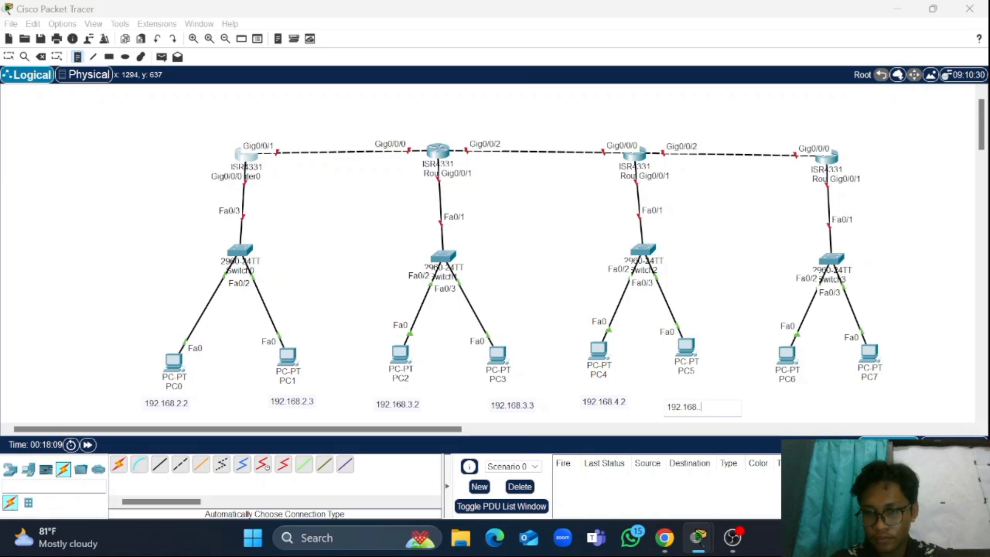
key(BackSpace)
text(5.3)
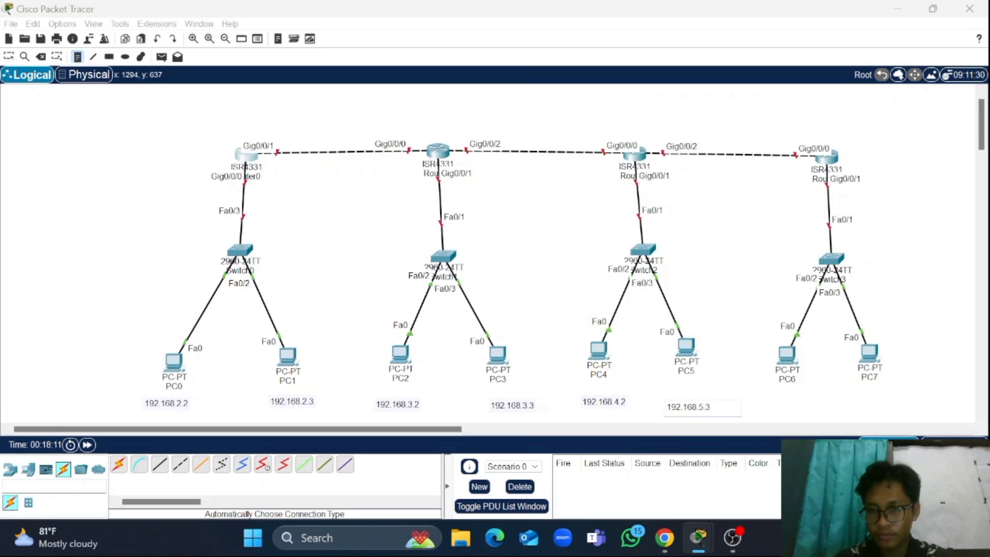
text(/2)
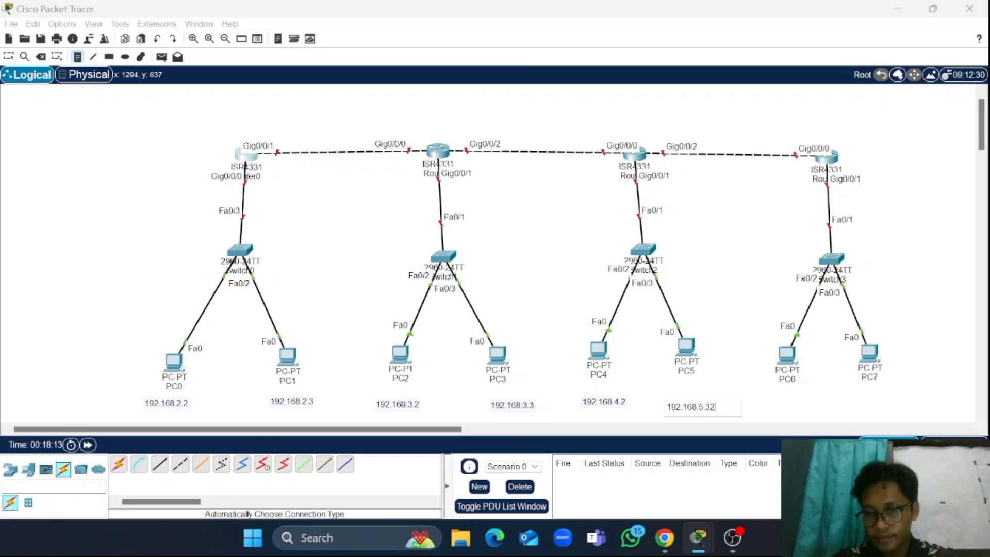
key(BackSpace)
text(2)
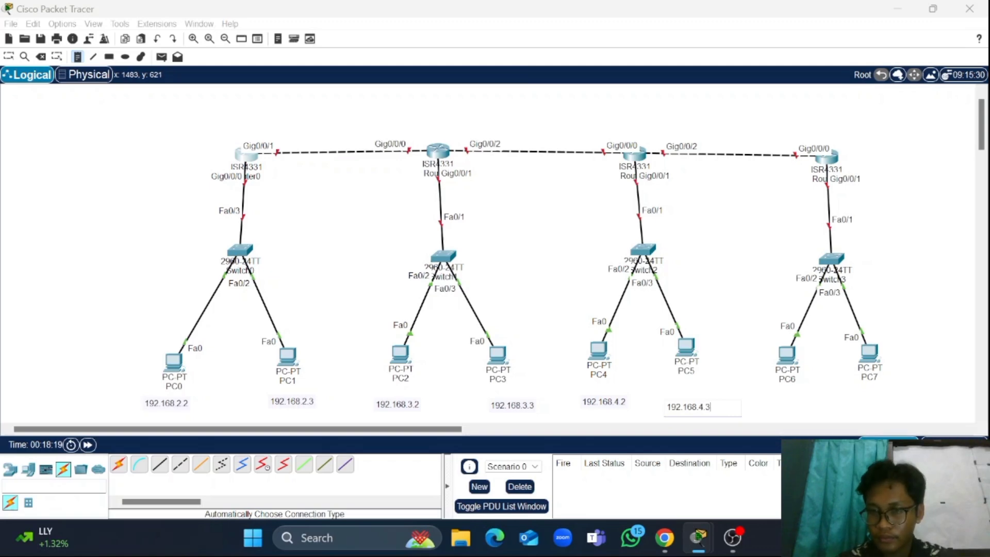
Place the text notes 192.168.5.2 under PC6 and 192.168.5.3 under PC7
click(765, 402)
text(192.168.5.2)
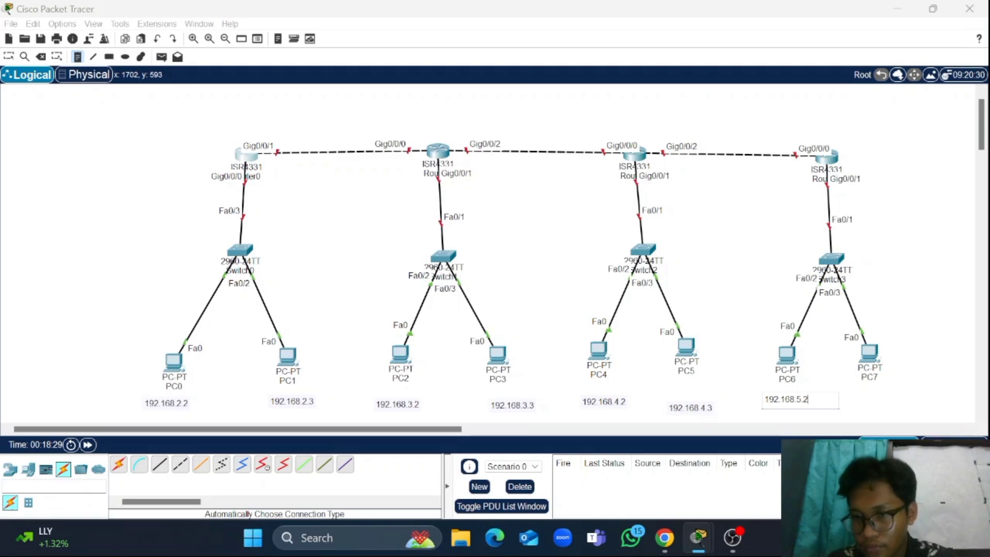
click(861, 400)
text(192.168.5.3)
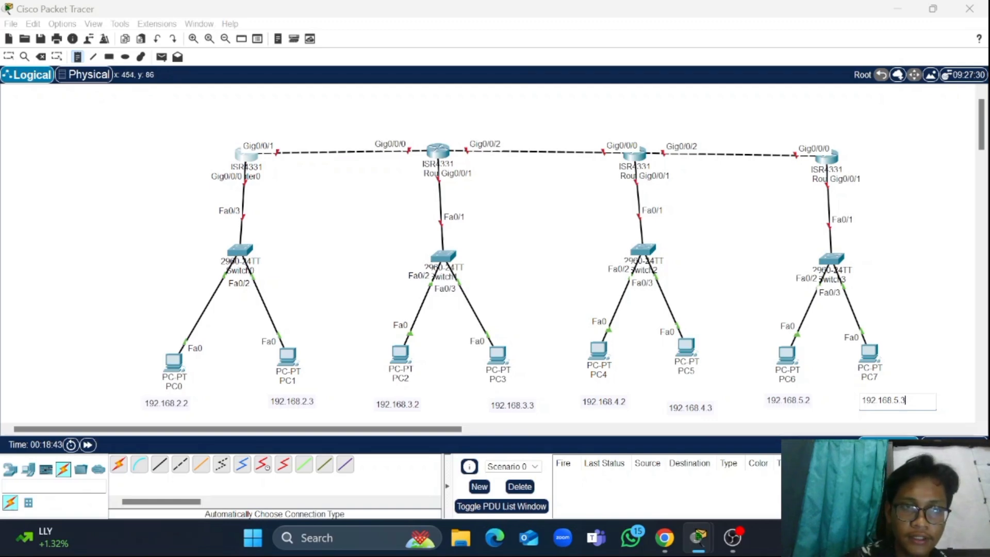
Place the text note 192.168.6.1 above Router0
click(224, 117)
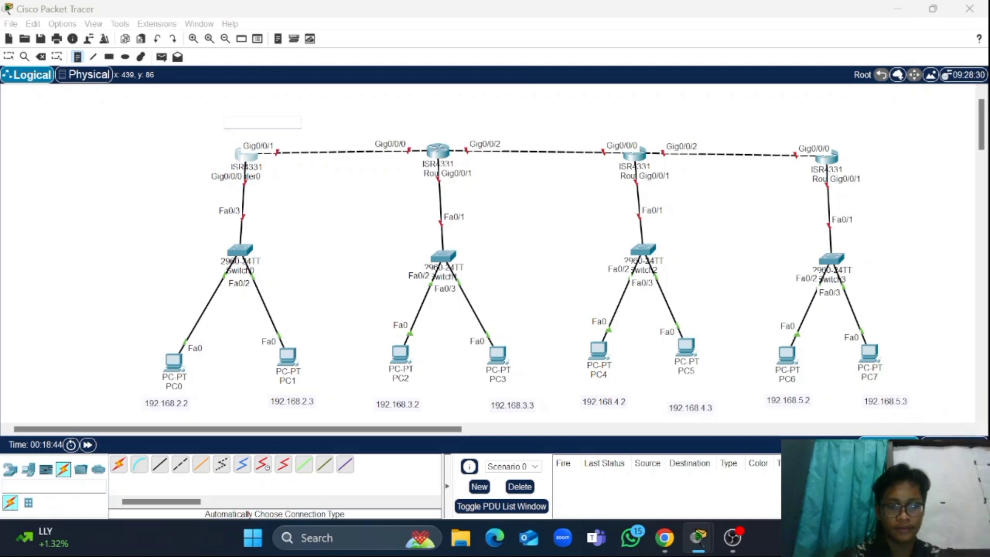
text(192)
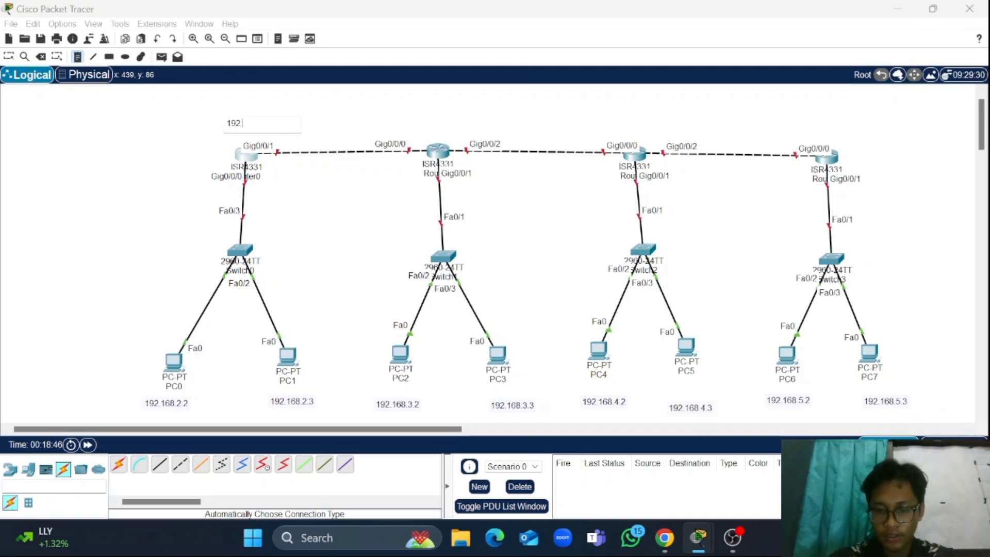
text(.168.6.1)
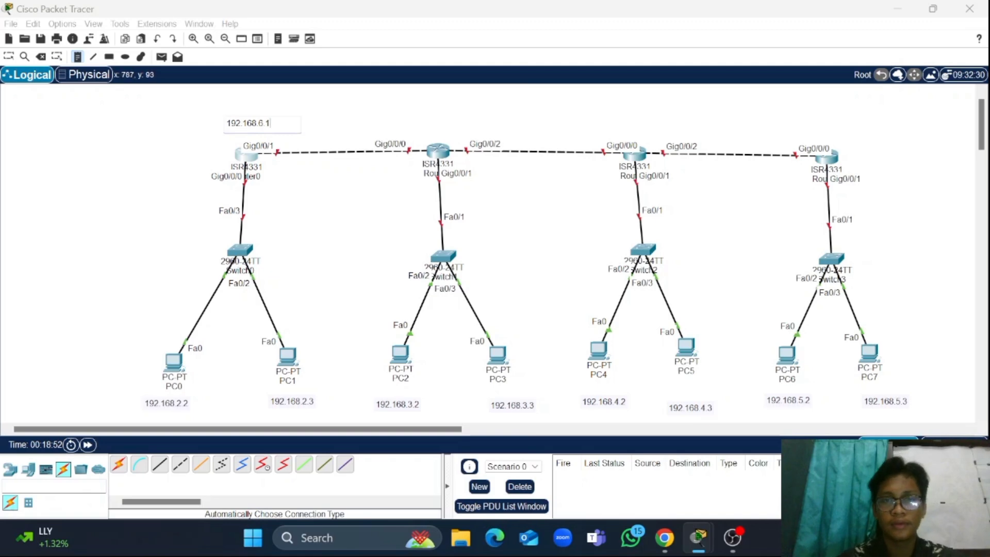
click(419, 127)
text(192.168)
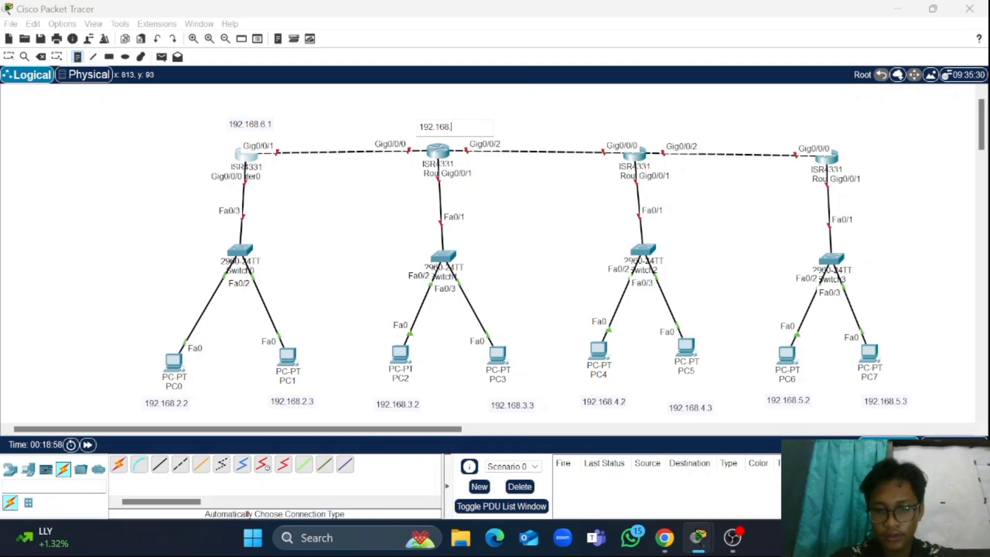
text(.6)
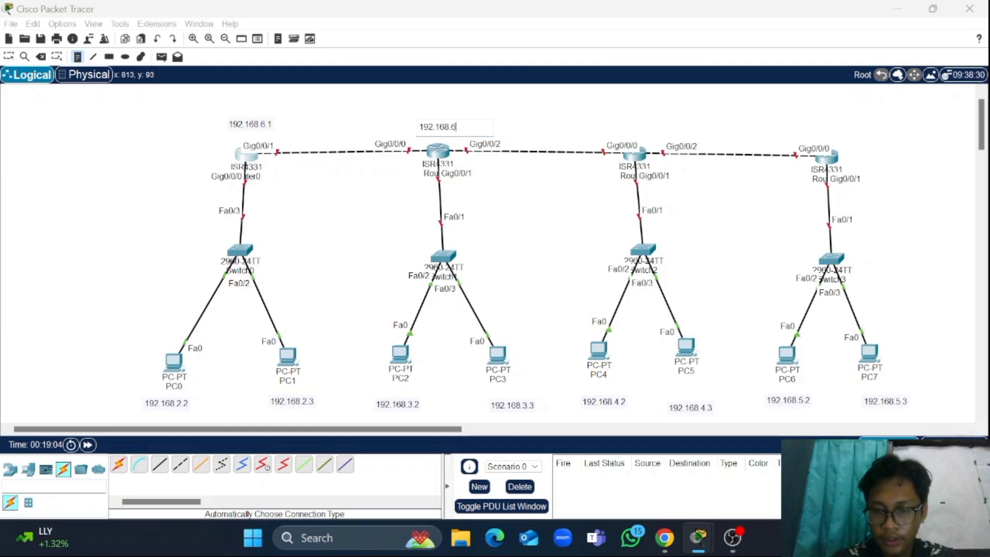
key(BackSpace)
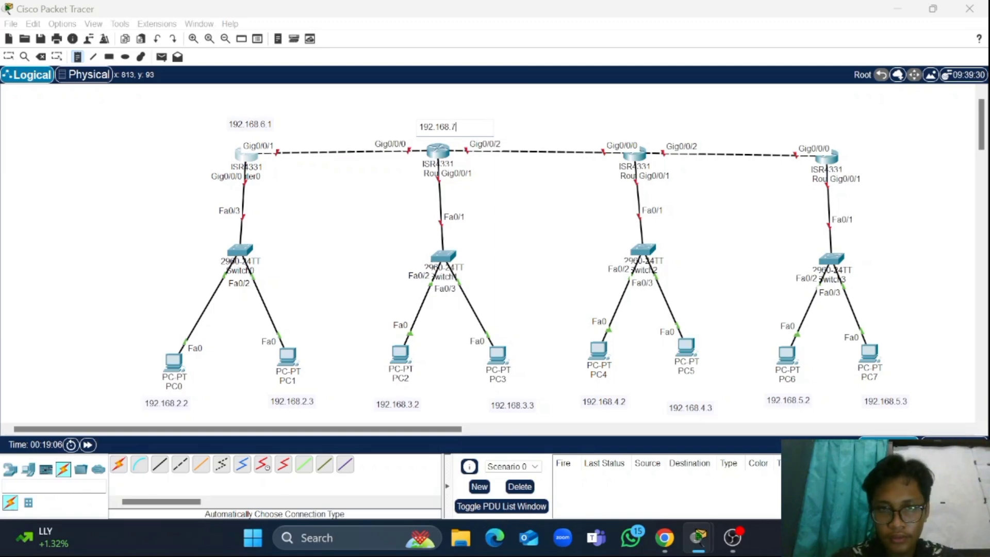
text(.)
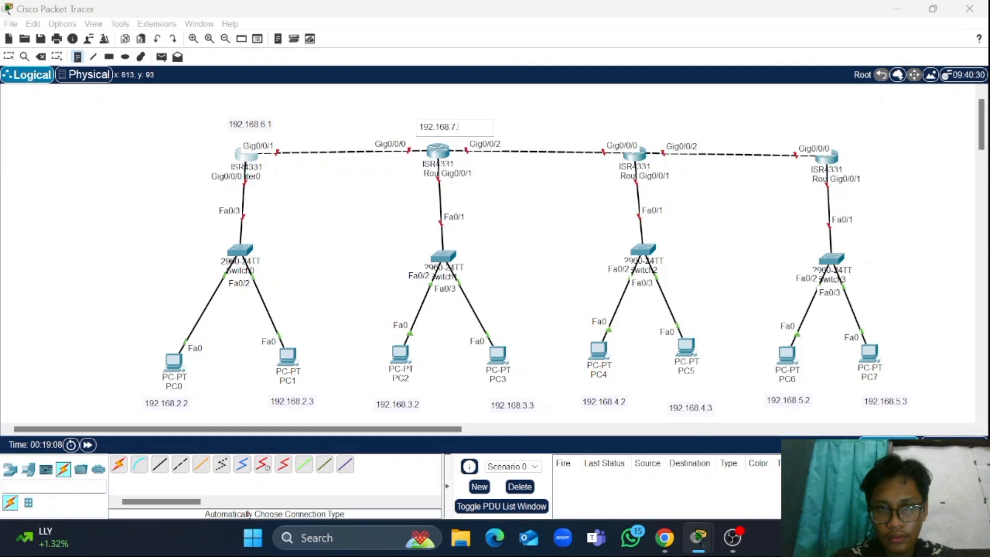
text(1)
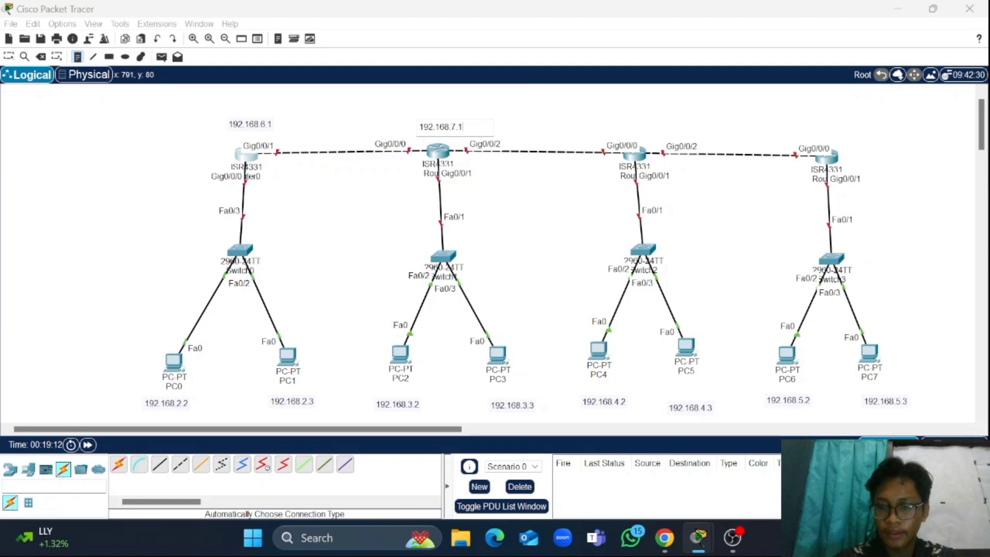
key(BackSpace)
key(BackSpace)
key(BackSpace)
key(BackSpace)
key(BackSpace)
key(BackSpace)
key(BackSpace)
key(BackSpace)
key(BackSpace)
key(BackSpace)
key(BackSpace)
text(1)
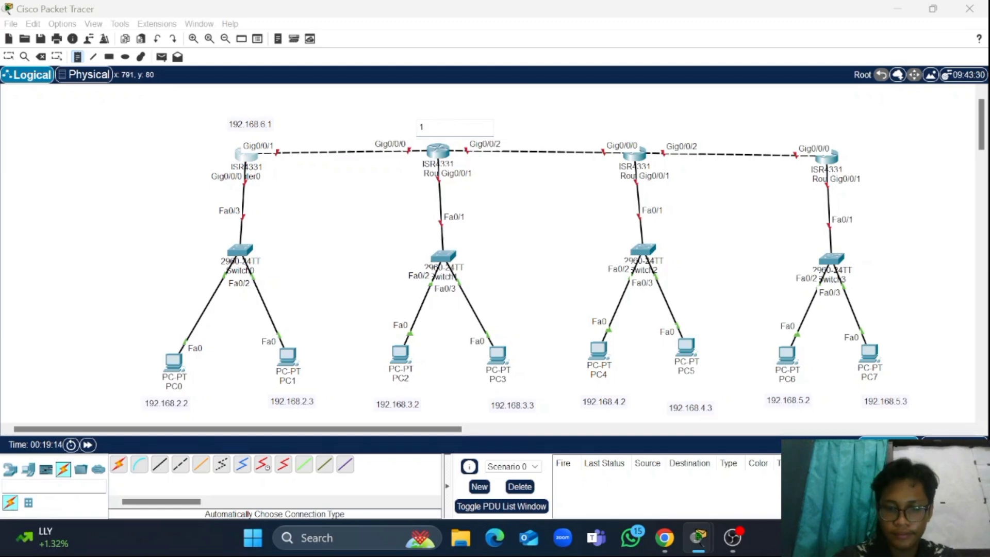
text(92)
key(BackSpace)
key(BackSpace)
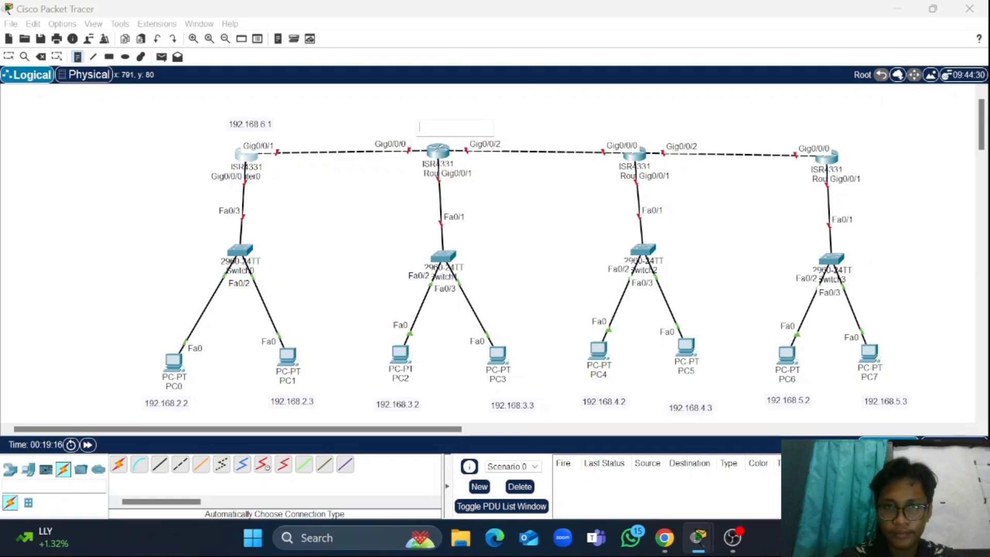
Place the text note 192.168.2.1 beside the link between Router0 and Switch0
click(261, 201)
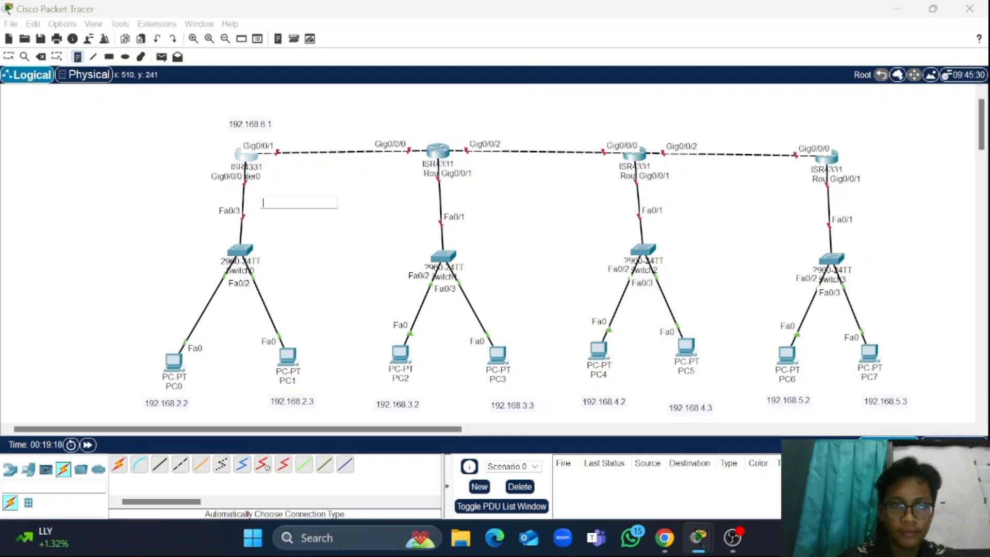
text(192.1)
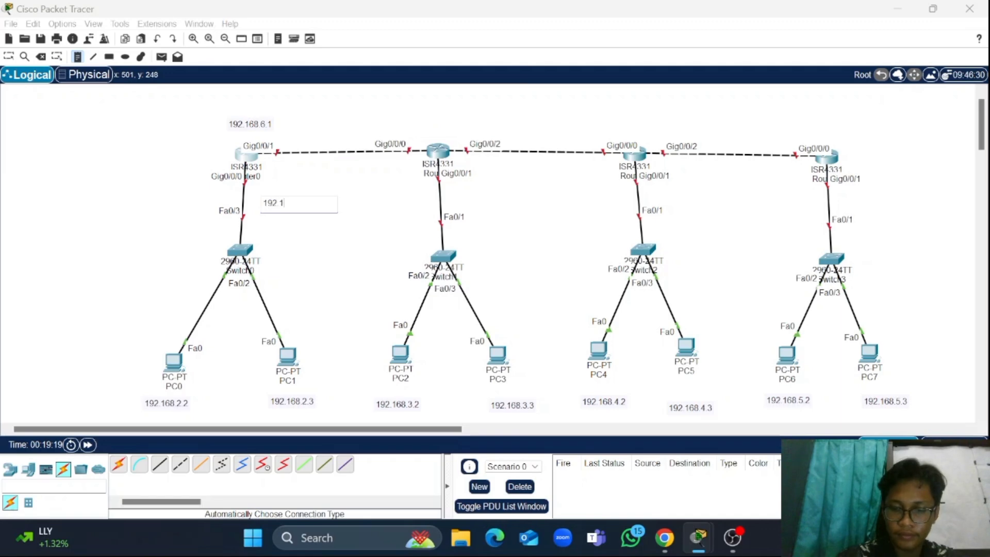
text(68)
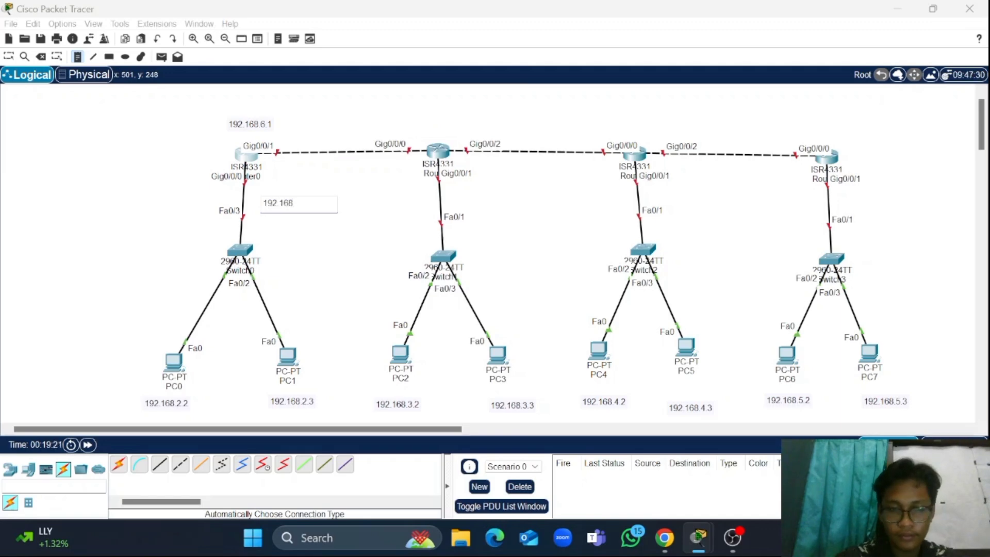
text(.)
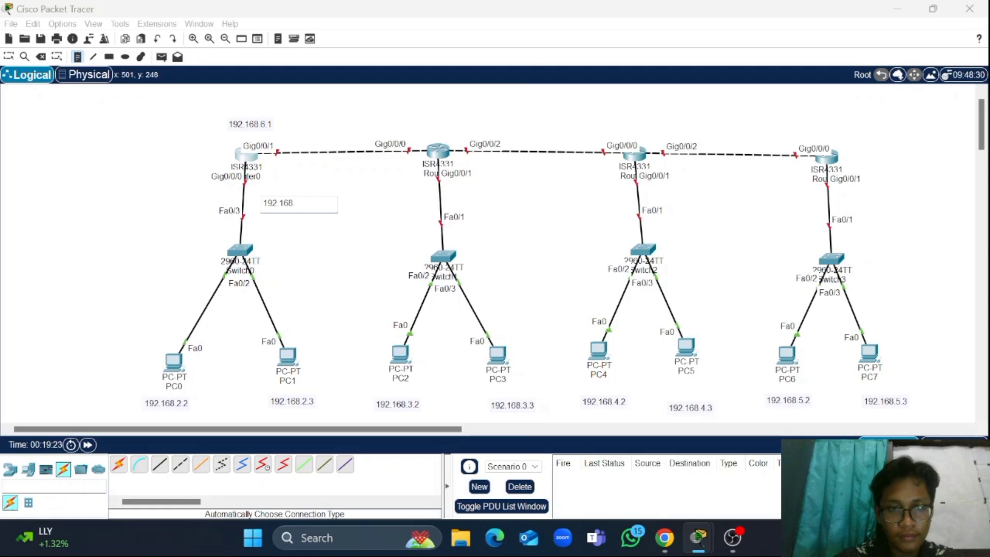
text(2.1)
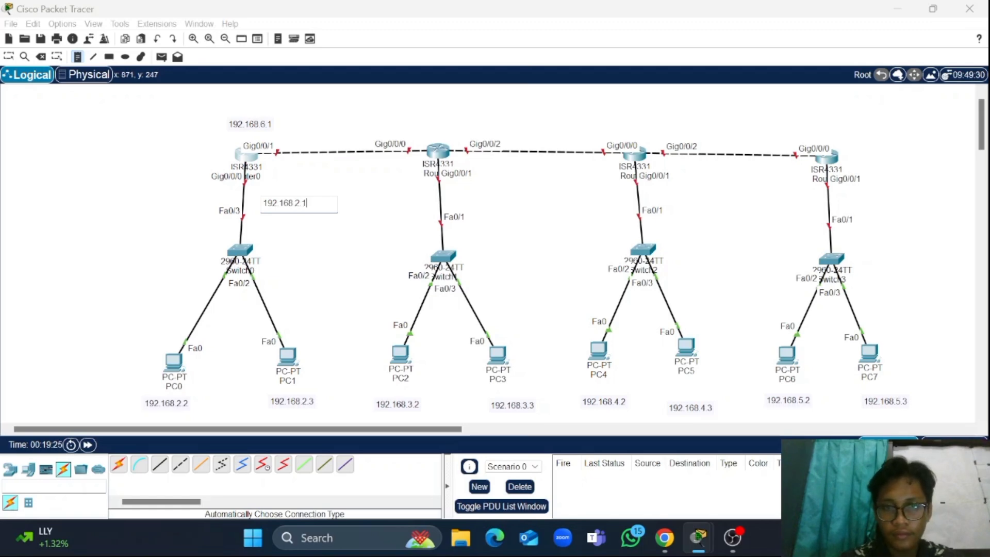
Place the text note 192.168.3.1 beside the link between Router1 and Switch1
click(449, 211)
text(192.1)
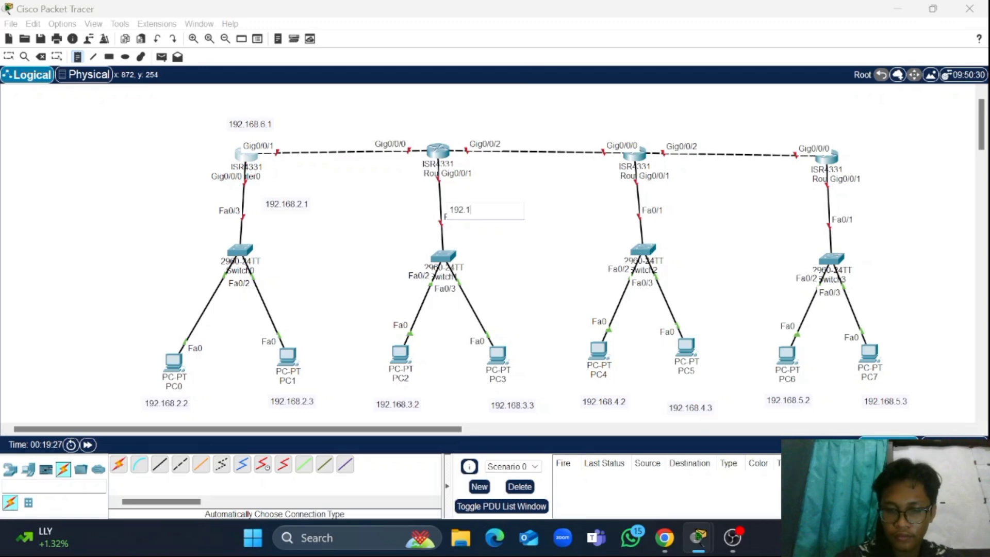
text(68)
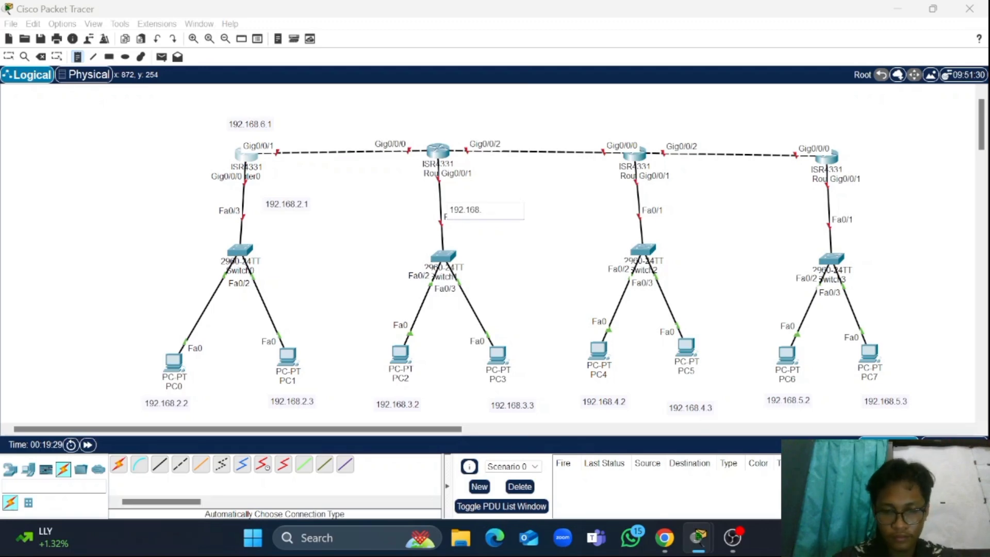
text(.3.1)
Place the text note 192.168.4.1 beside the link between Router2 and Switch2
click(671, 209)
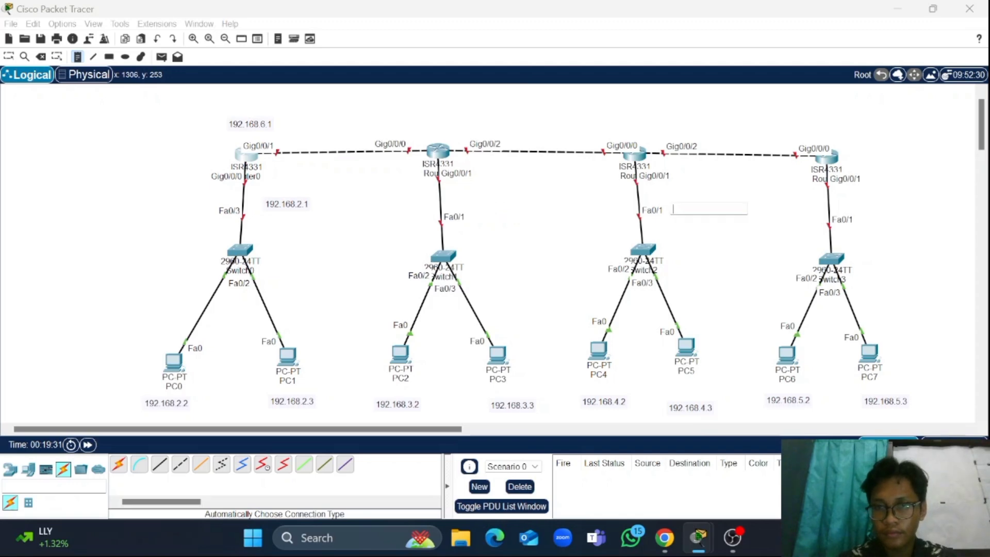
text(192.168)
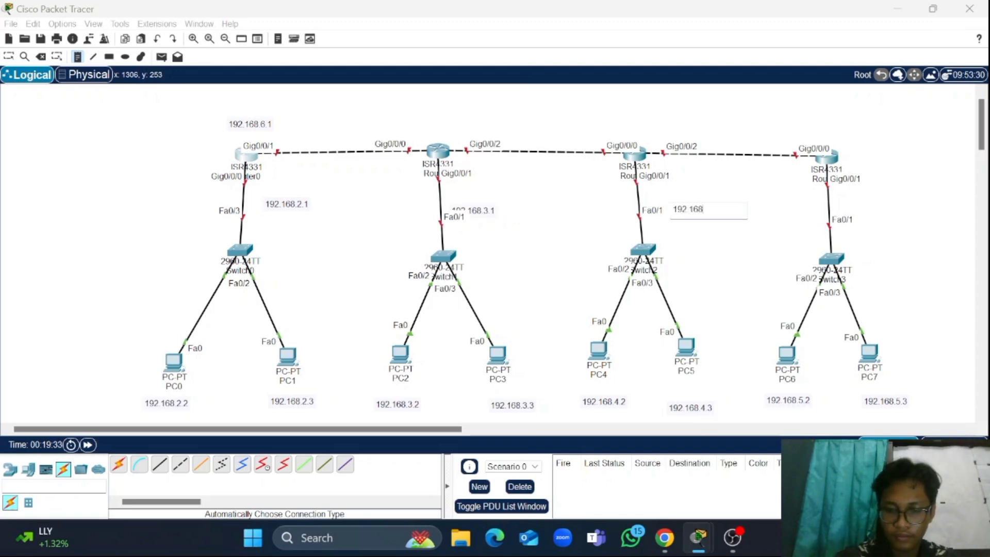
text(.)
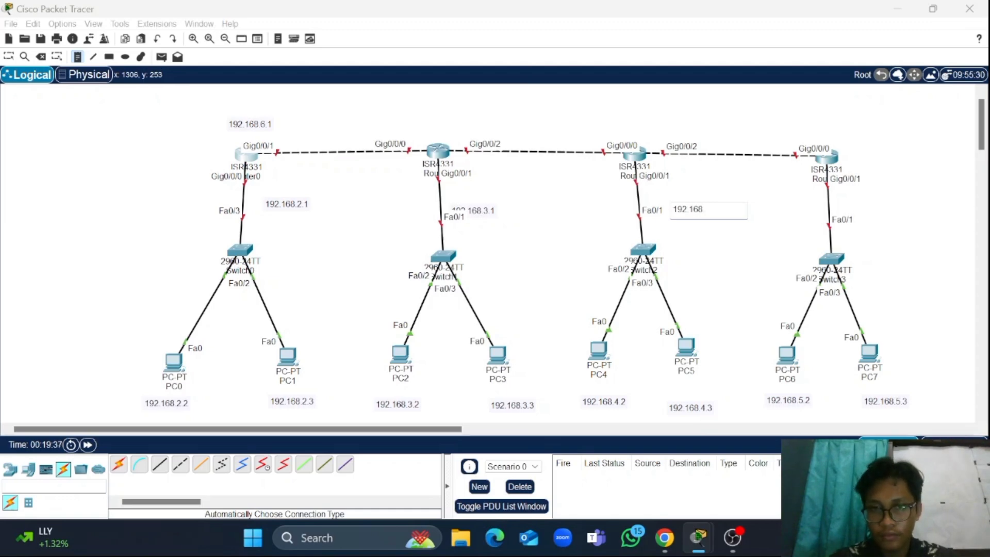
text(4.1)
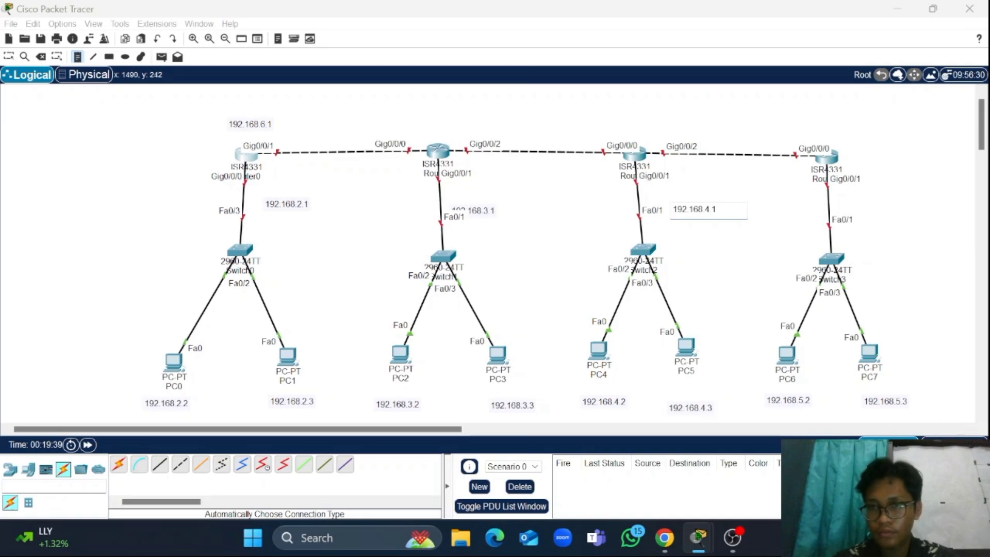
Place the text note 192.168.5.1 beside the link between Router3 and Switch3
click(855, 206)
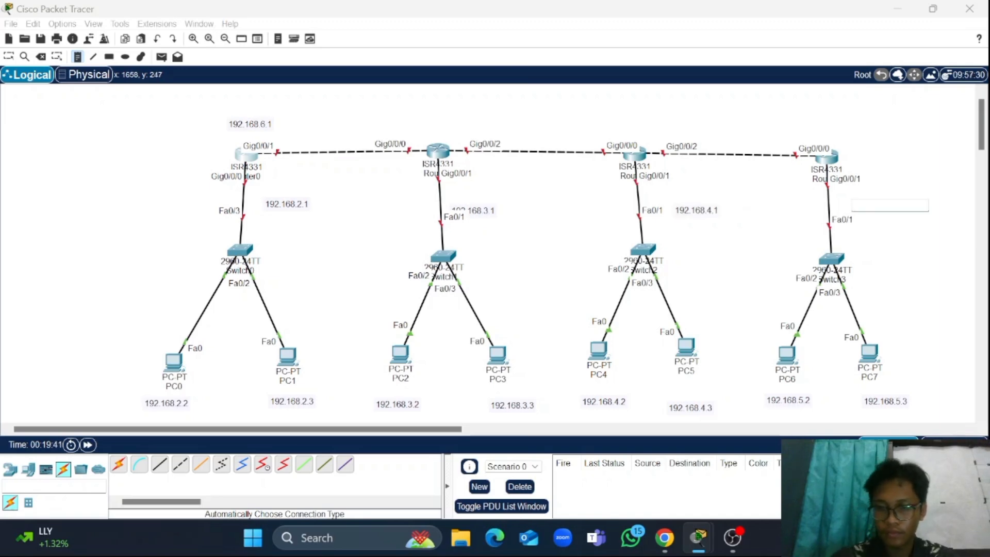
text(192.1)
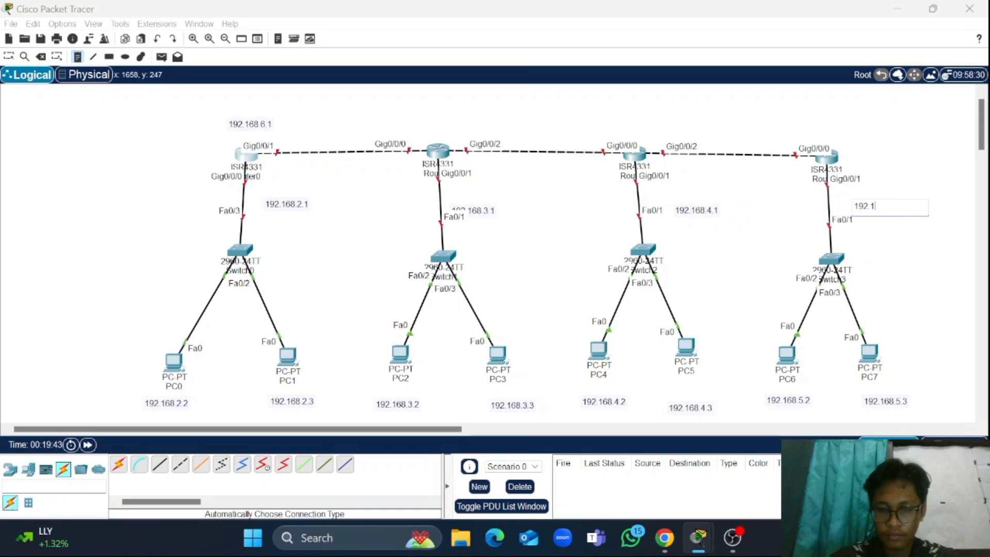
text(68)
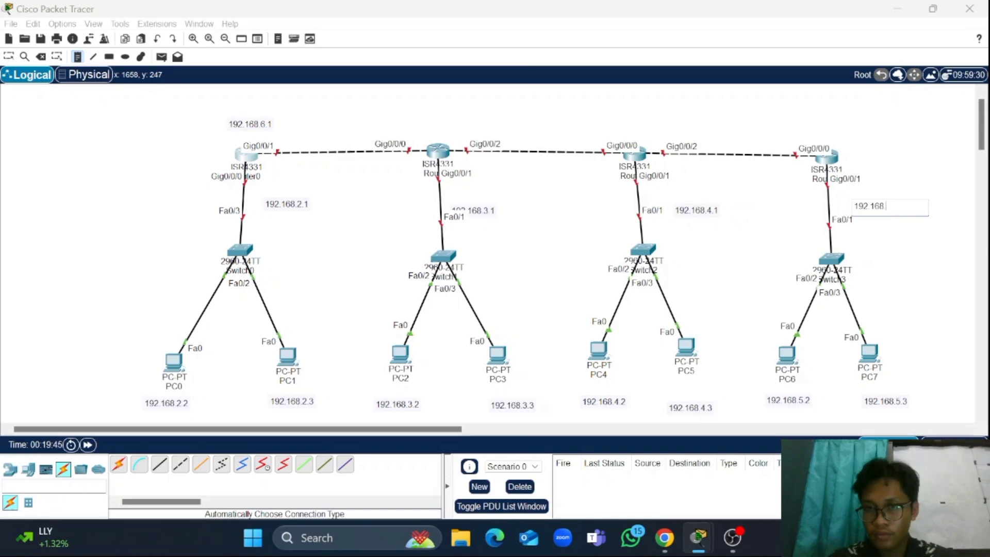
text(.5.1)
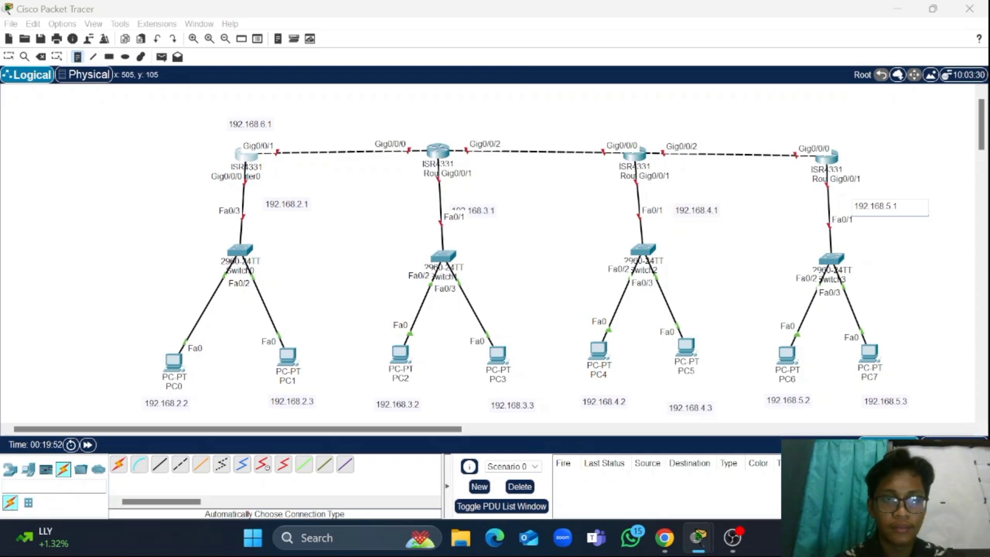
click(265, 124)
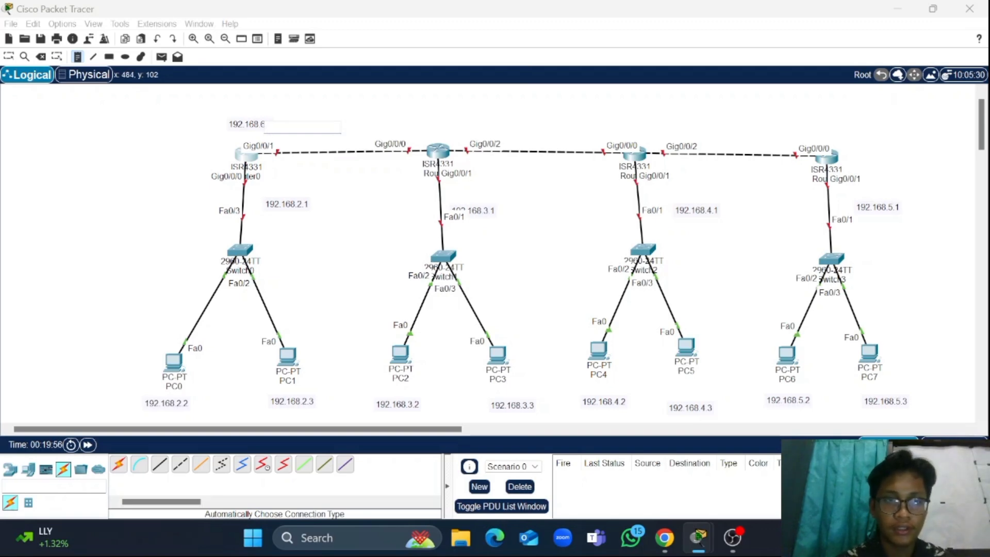
click(247, 124)
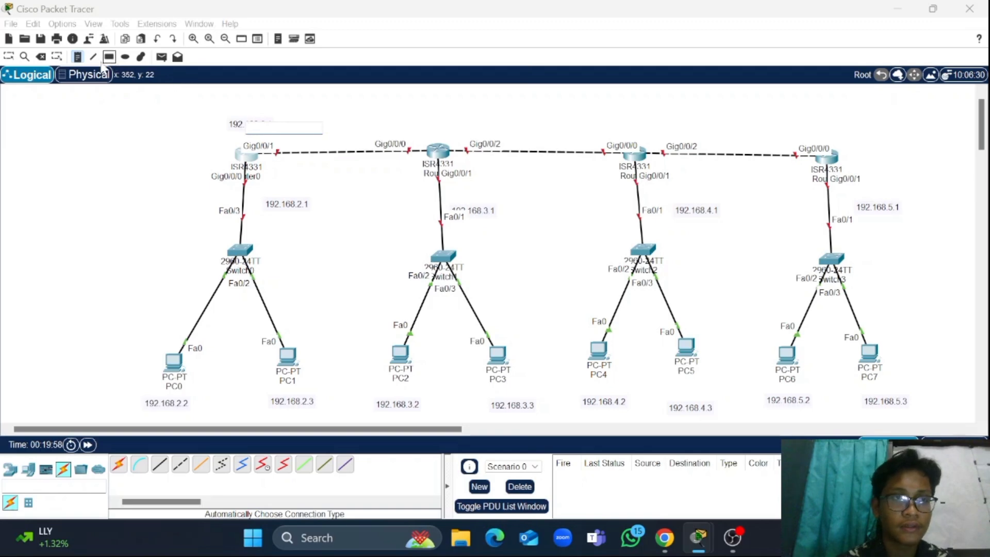
click(81, 58)
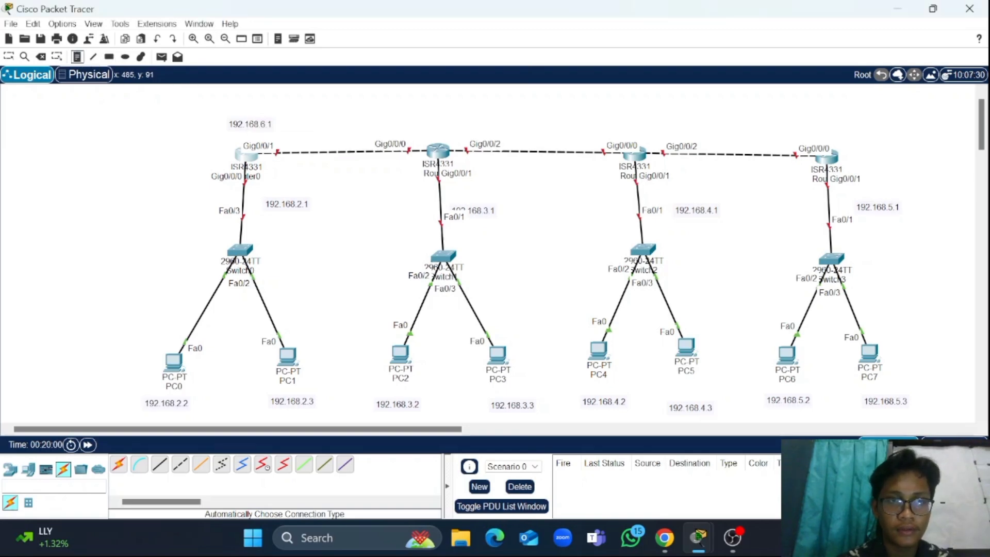
click(249, 124)
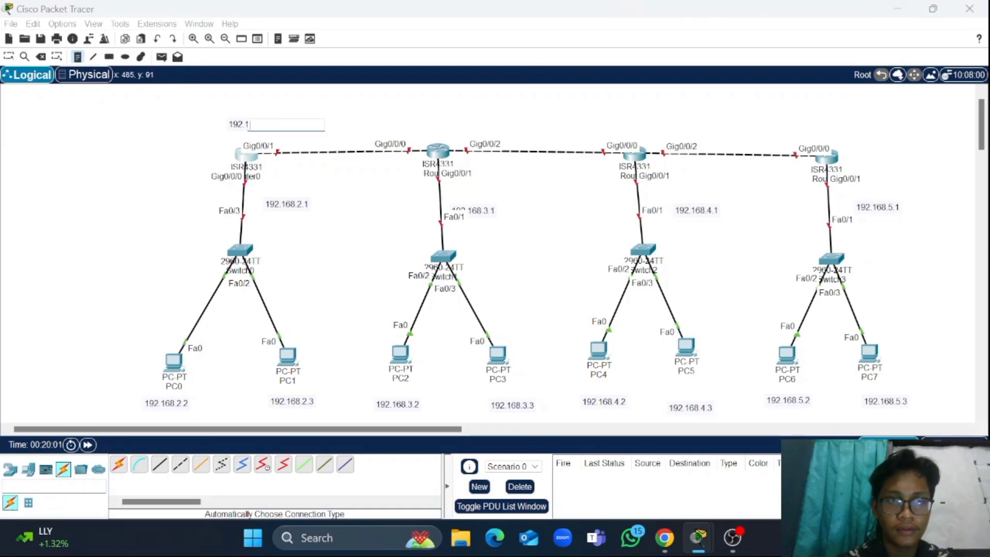
click(81, 56)
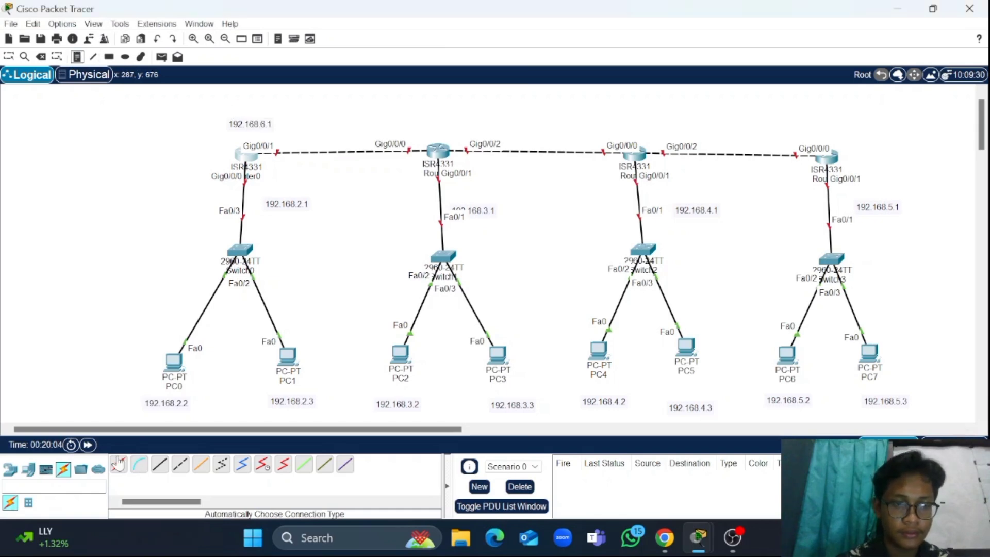
Remove the 192.168.6.1 note above Router0 by erasing all of its text
click(119, 463)
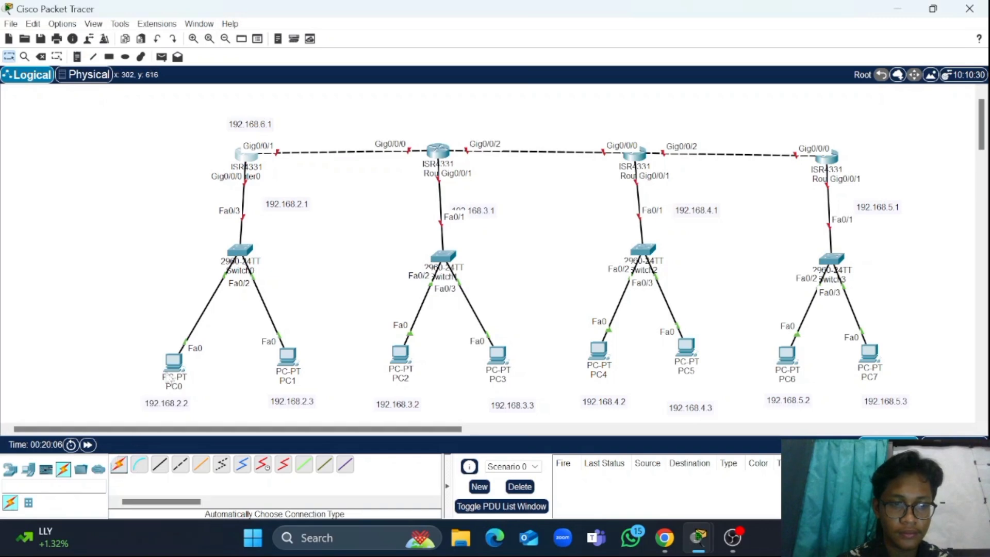
double_click(250, 124)
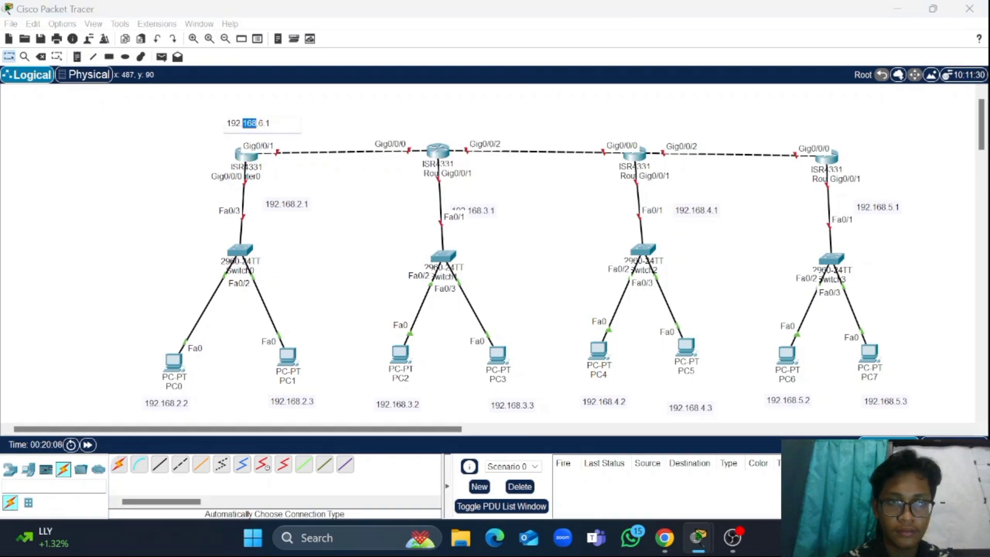
click(271, 123)
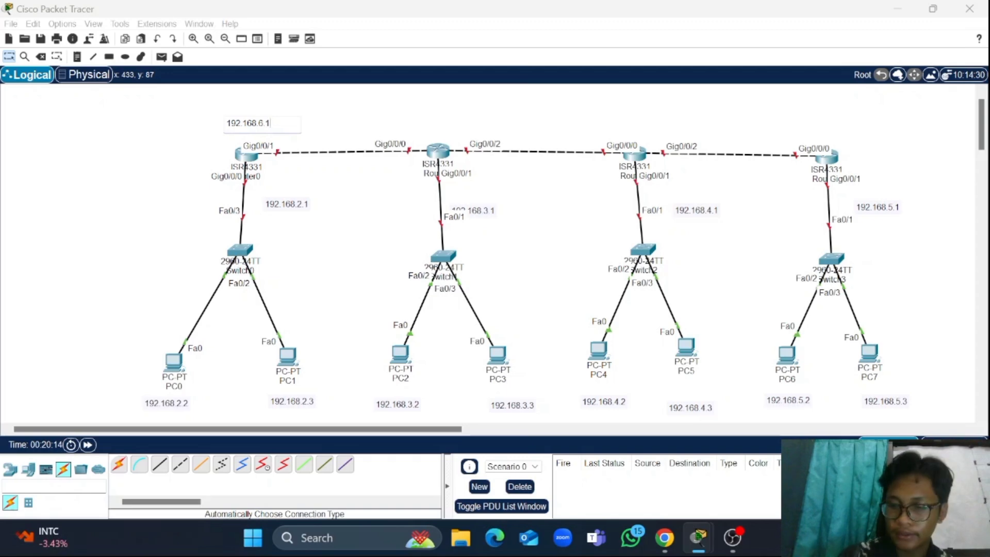
key(BackSpace)
key(BackSpace)
key(BackSpace)
key(BackSpace)
key(BackSpace)
key(BackSpace)
key(BackSpace)
key(BackSpace)
key(BackSpace)
key(BackSpace)
key(BackSpace)
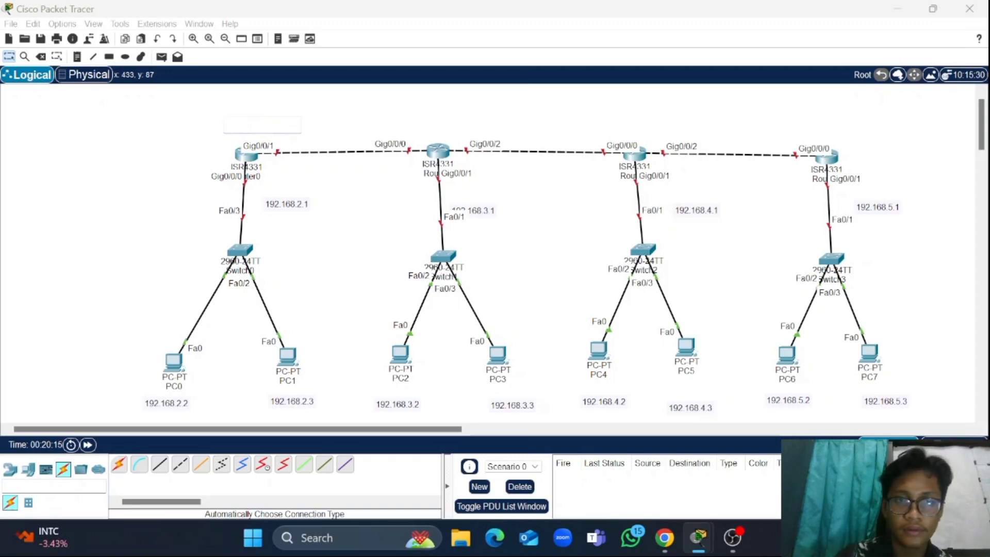
click(354, 120)
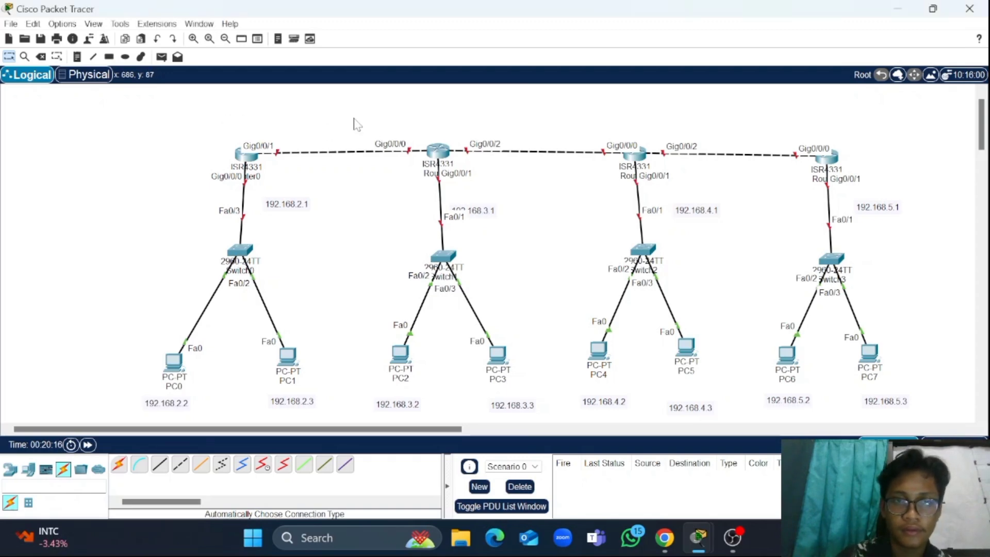
Place the text note 192.168.6.2 above Router0's end of the link to Router1
click(78, 58)
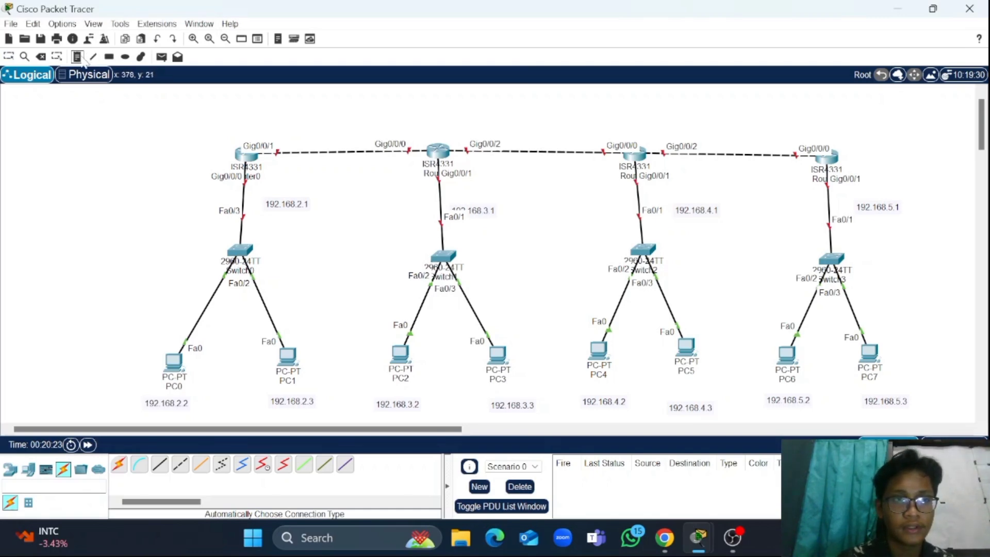
click(265, 126)
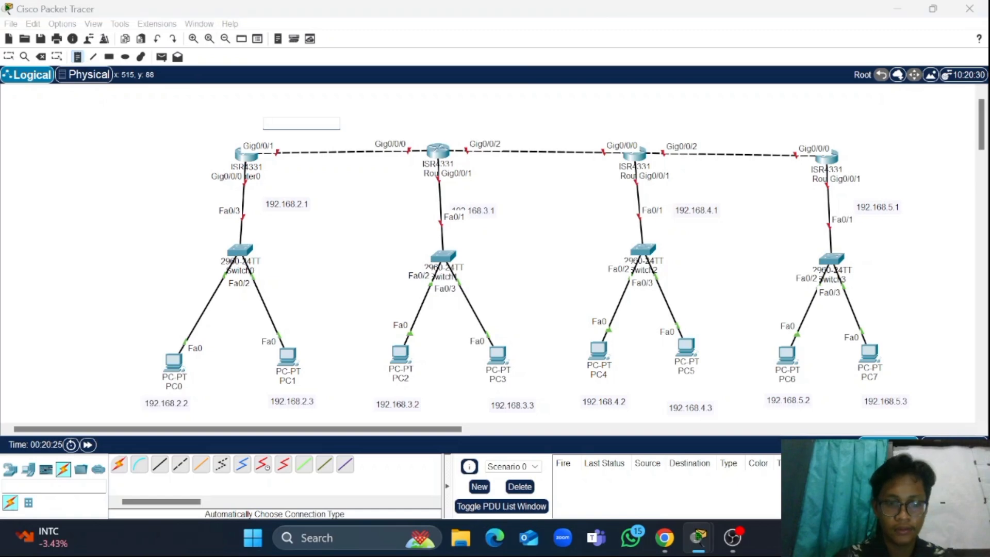
text(192.168.6)
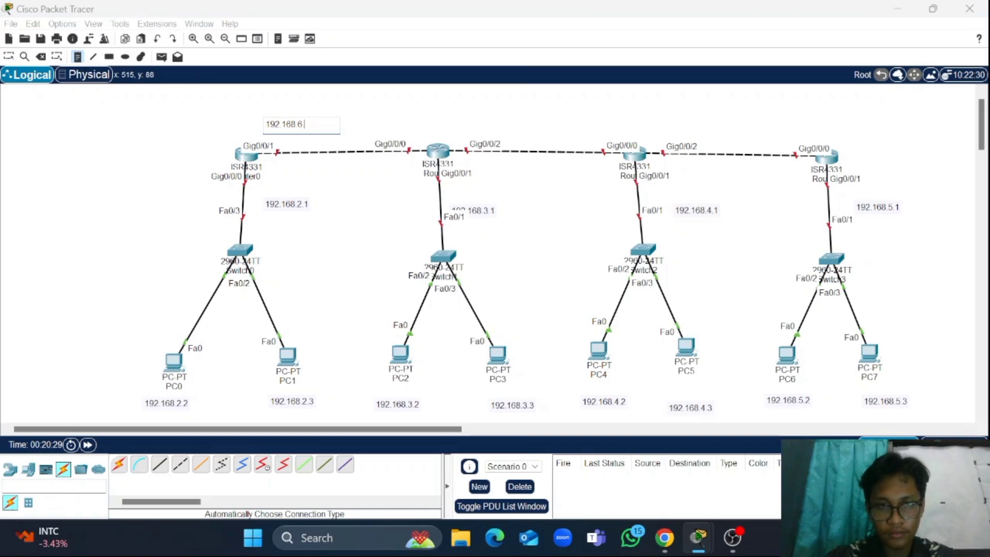
text(.1)
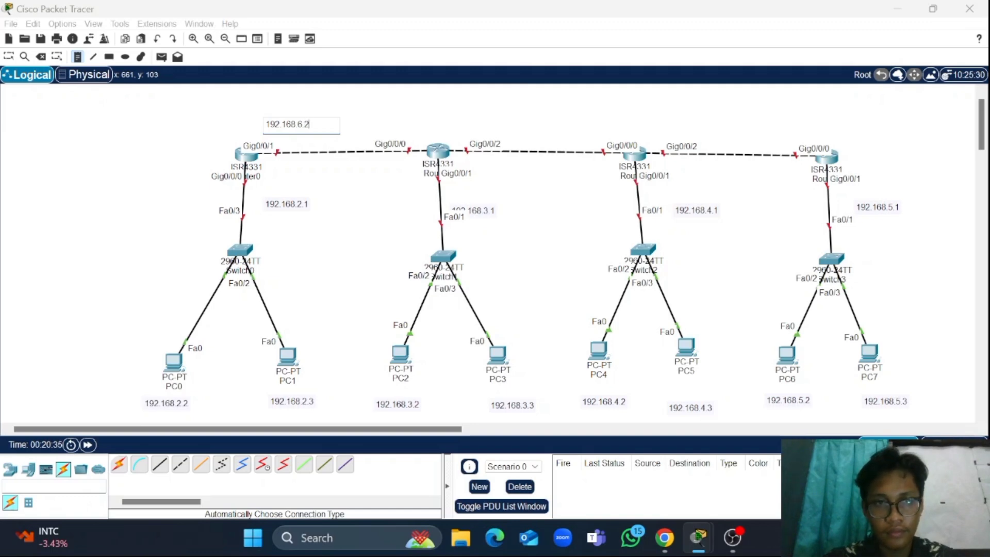
Place the text note 192.168.6.3 above Router1's end of the link to Router0
click(344, 134)
text(192.168)
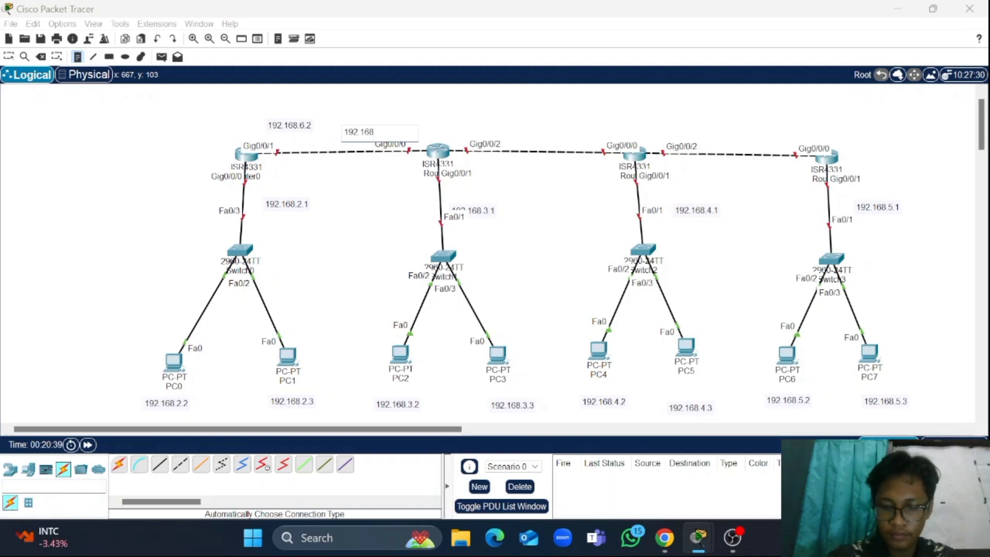
text(.6)
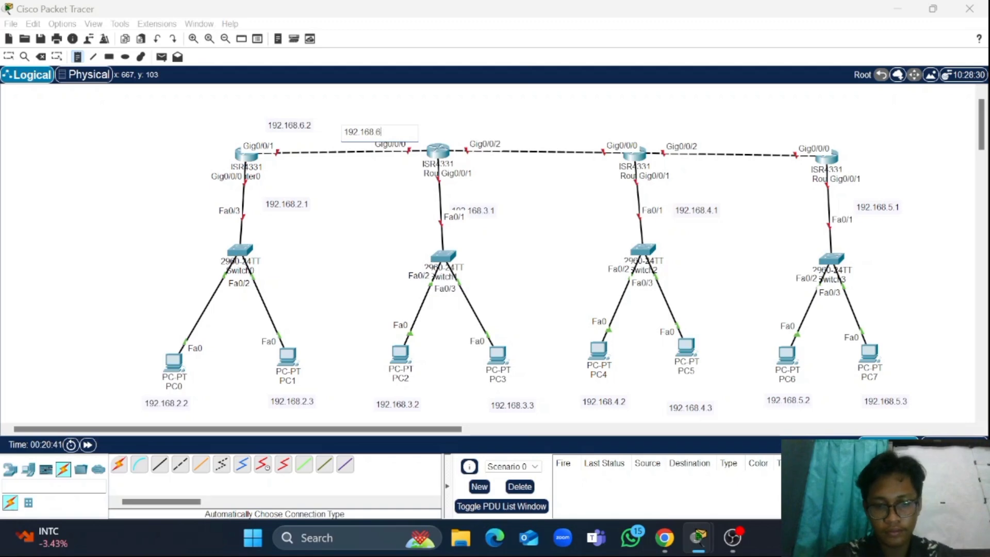
text(.3)
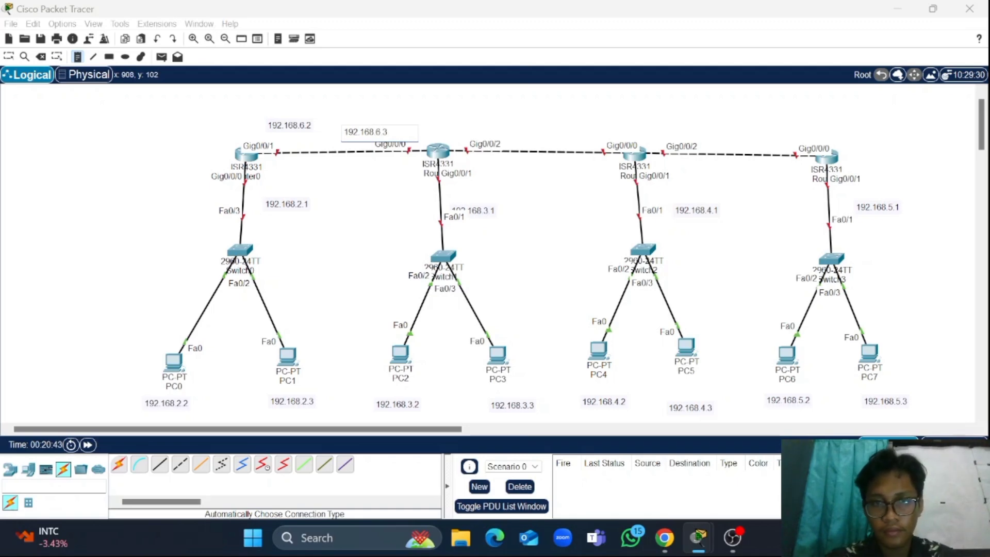
Place the text note 192.168.7.2 above Router1's end of the link to Router2
click(468, 134)
text(192.1)
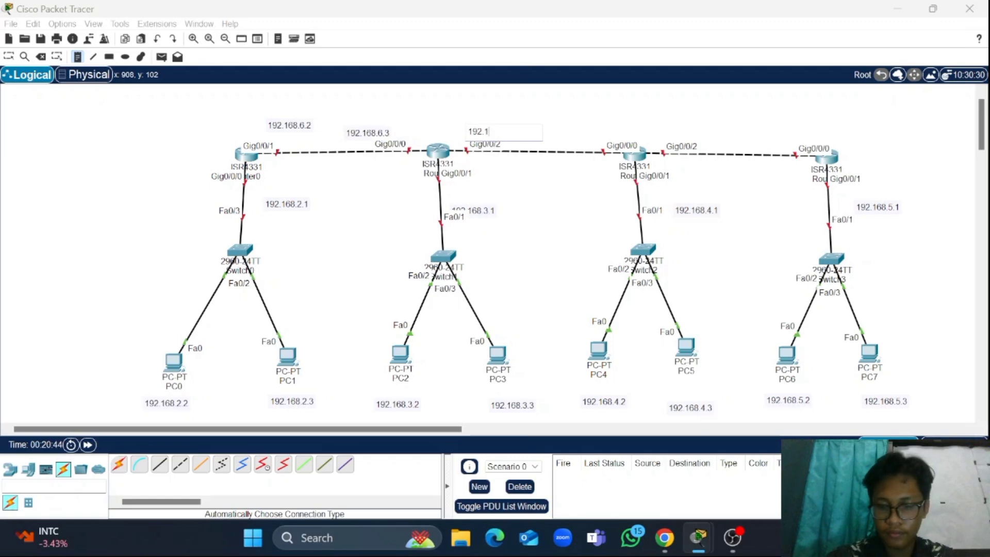
text(68.7)
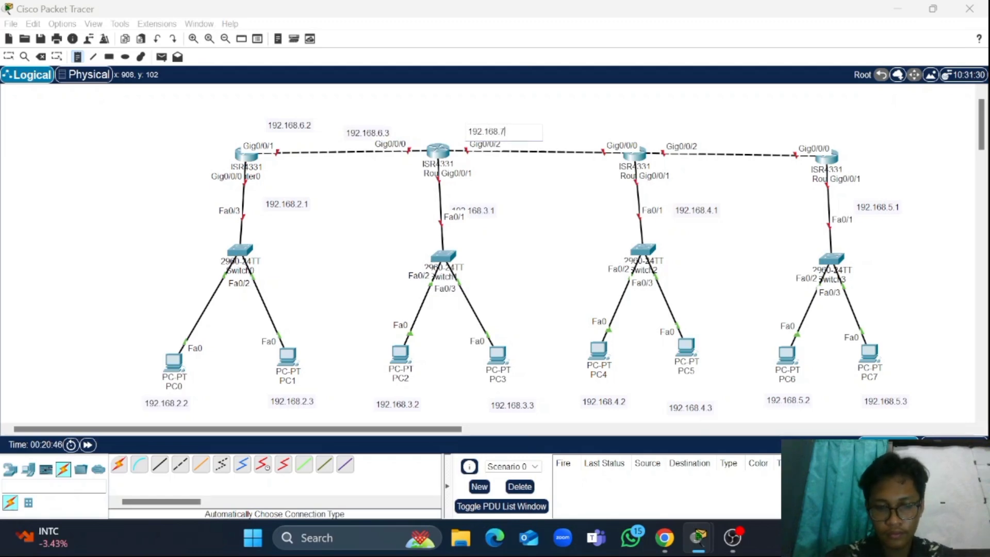
key(BackSpace)
key(BackSpace)
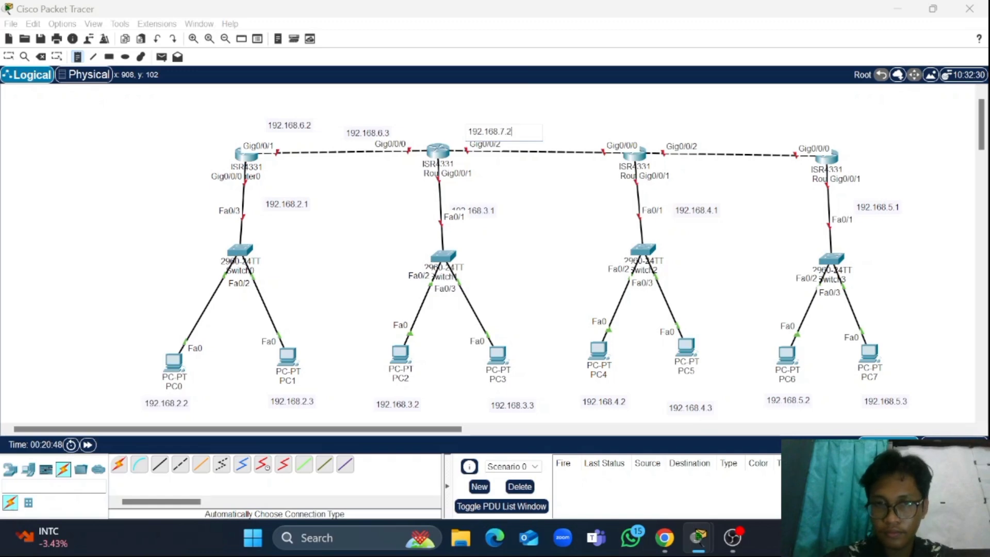
Place the text note 192.168.7.3 above Router2's end of the link to Router1
click(562, 139)
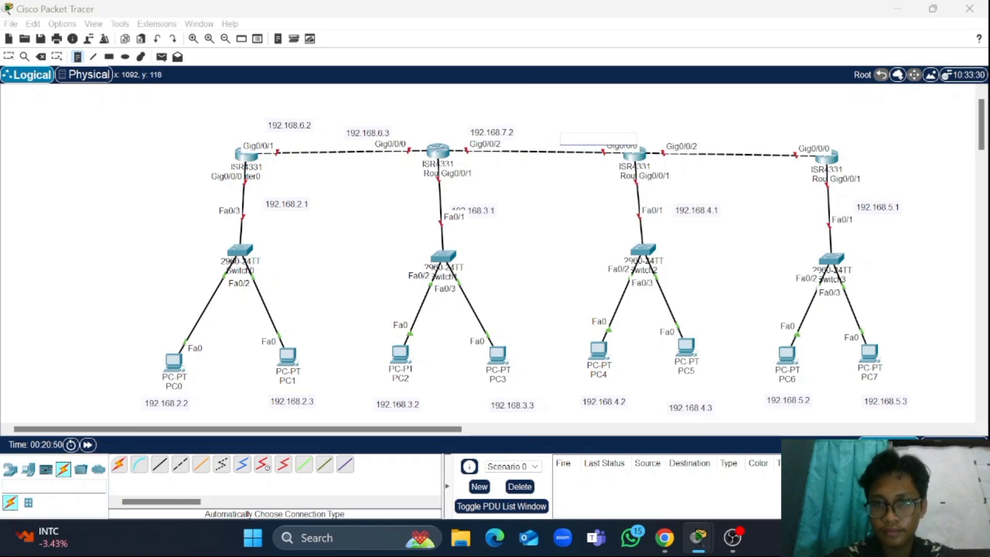
text(192.168)
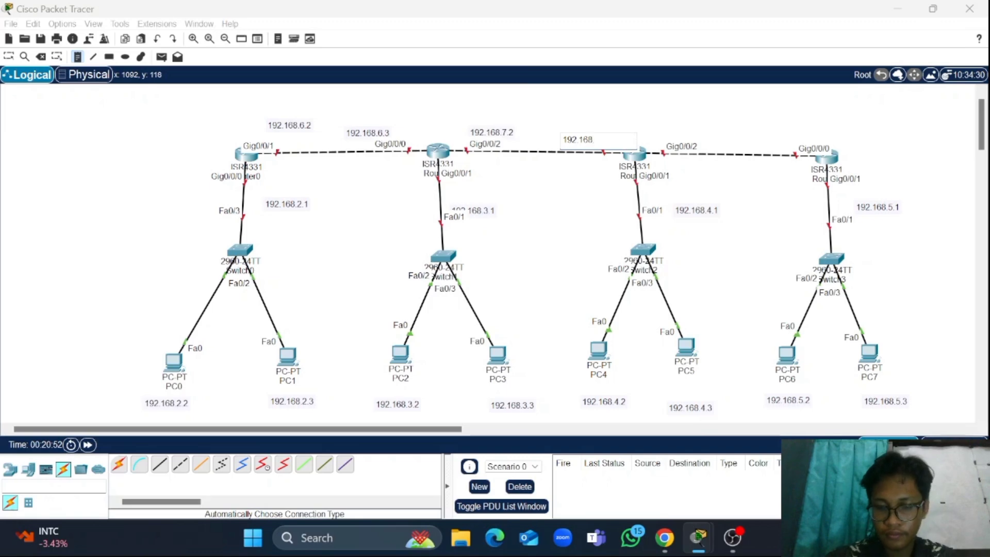
text(.7.3)
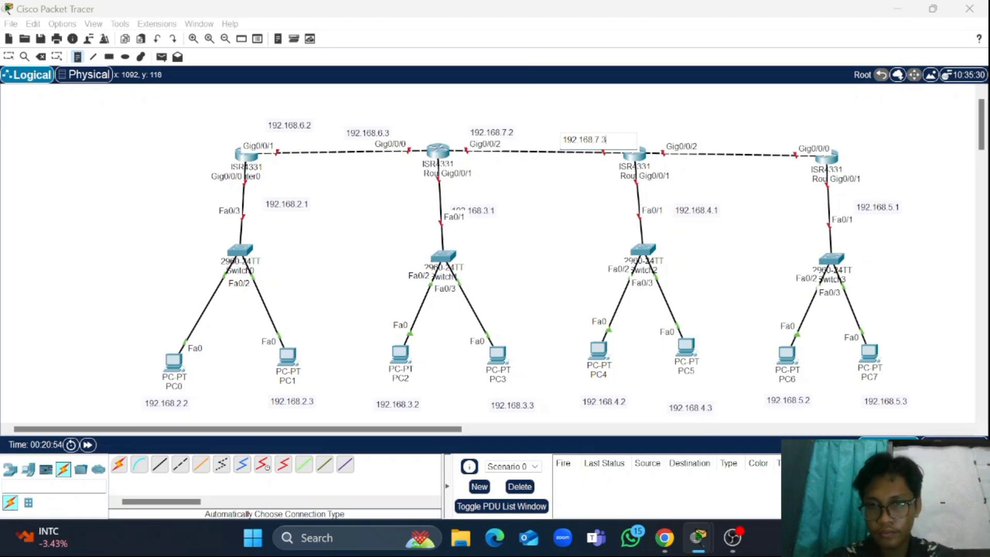
Place the text note 192.168.8.2 above Router2's end of the link to Router3
click(672, 131)
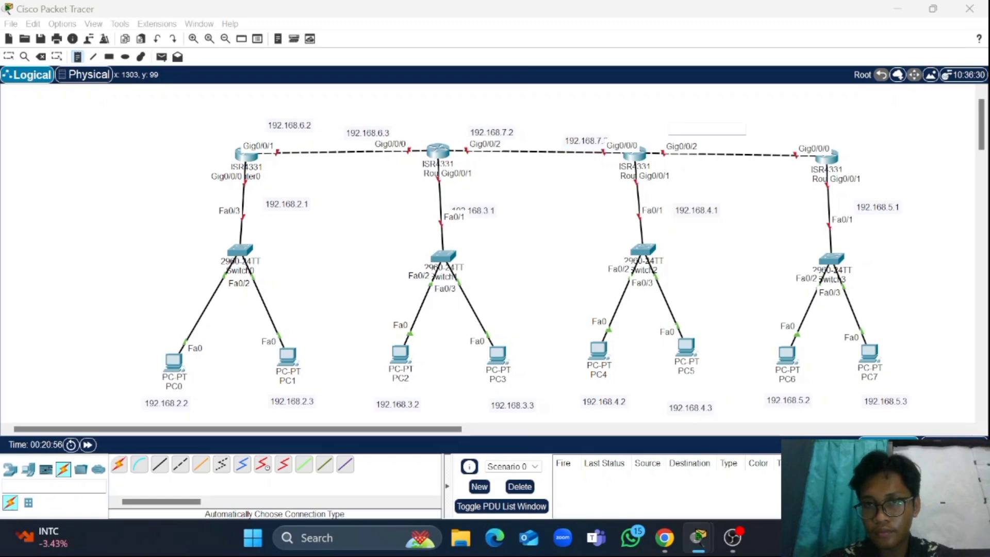
text(192.16)
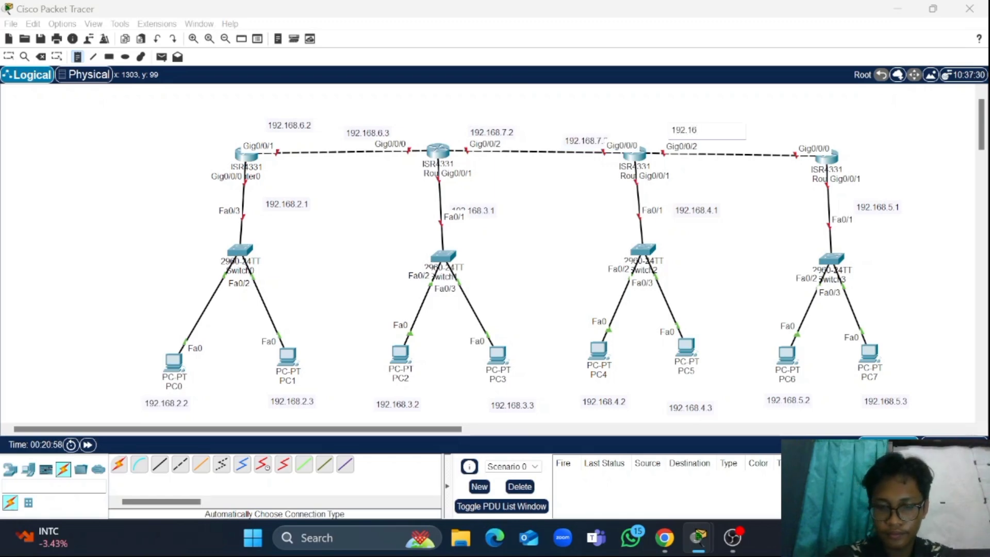
text(8.78.2)
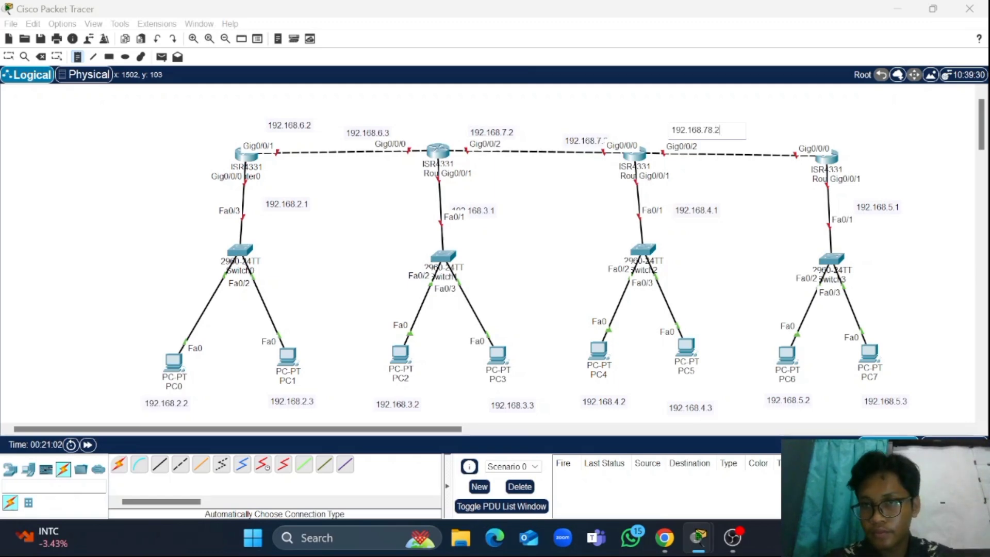
key(BackSpace)
key(BackSpace)
text(8.2)
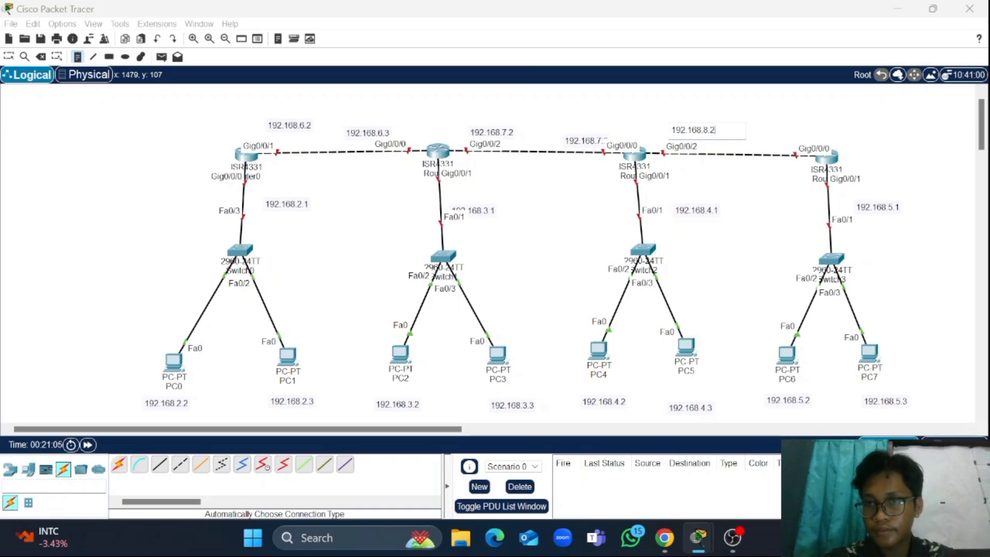
Place the text note 192.168.8.3 above Router3's end of the link to Router2, and leave note placement
click(761, 135)
text(192.168.8.3)
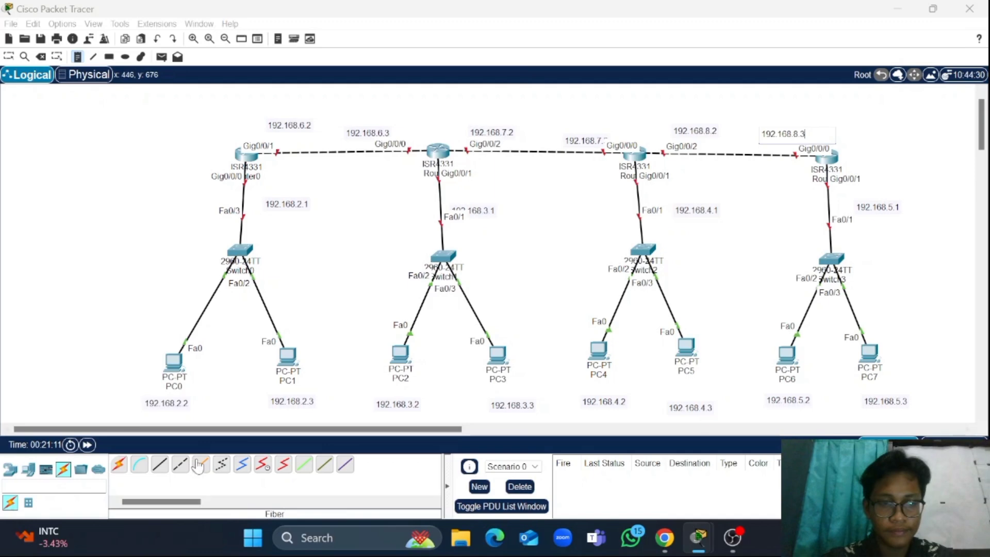
click(119, 466)
key(Escape)
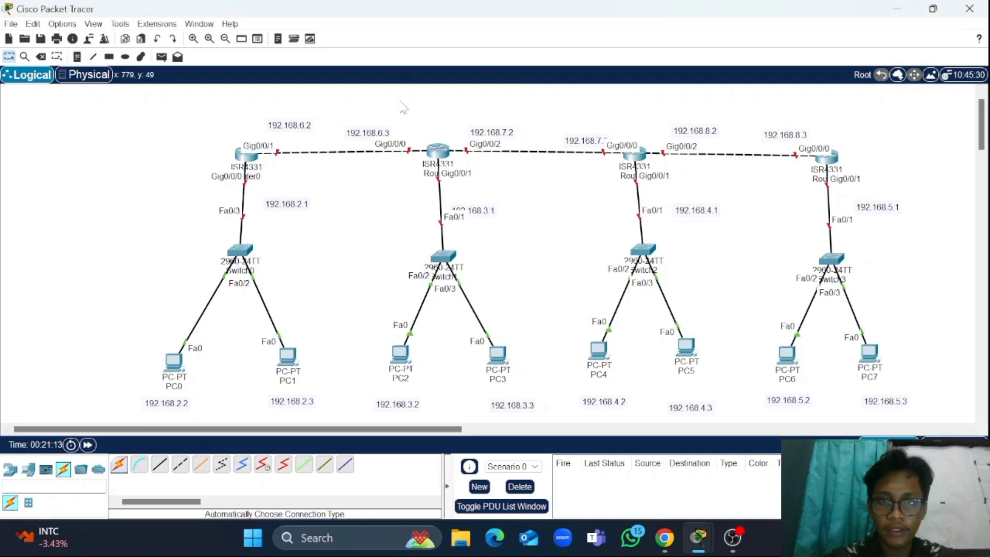
Line up the notes 192.168.6.3, 192.168.7.2, 192.168.7.3 and 192.168.8.3 slightly above the router links, clear of the port labels
drag(378, 133, 382, 125)
drag(496, 135, 492, 129)
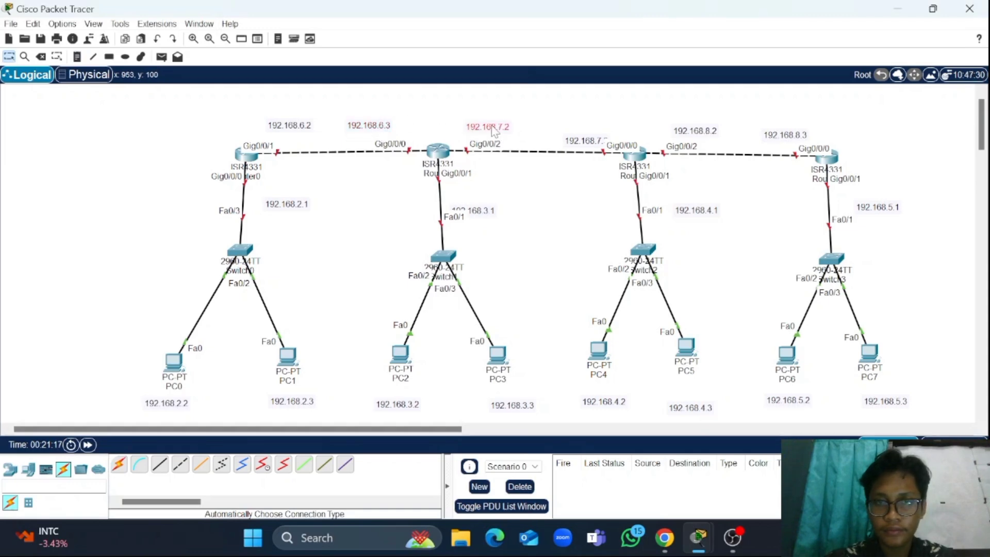
drag(595, 148, 594, 131)
click(692, 135)
click(691, 134)
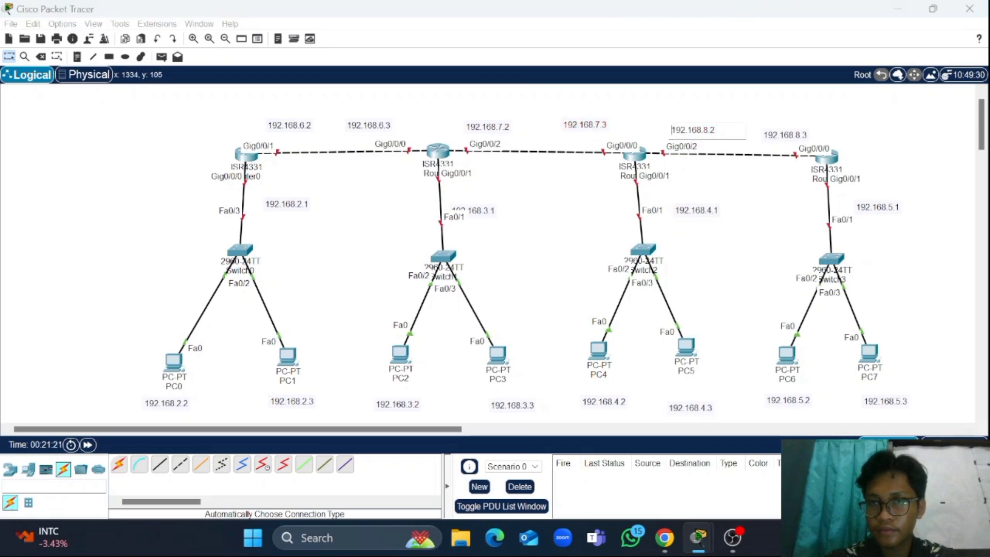
drag(800, 127, 800, 123)
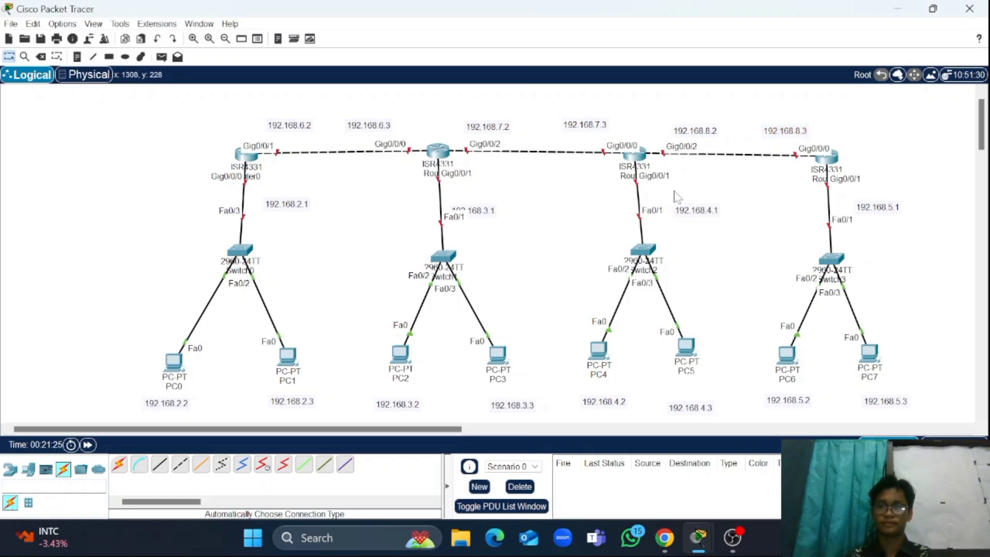
Copy 192.168.2.2 from the note below PC0 and enter it as PC0's static IPv4 address
double_click(179, 402)
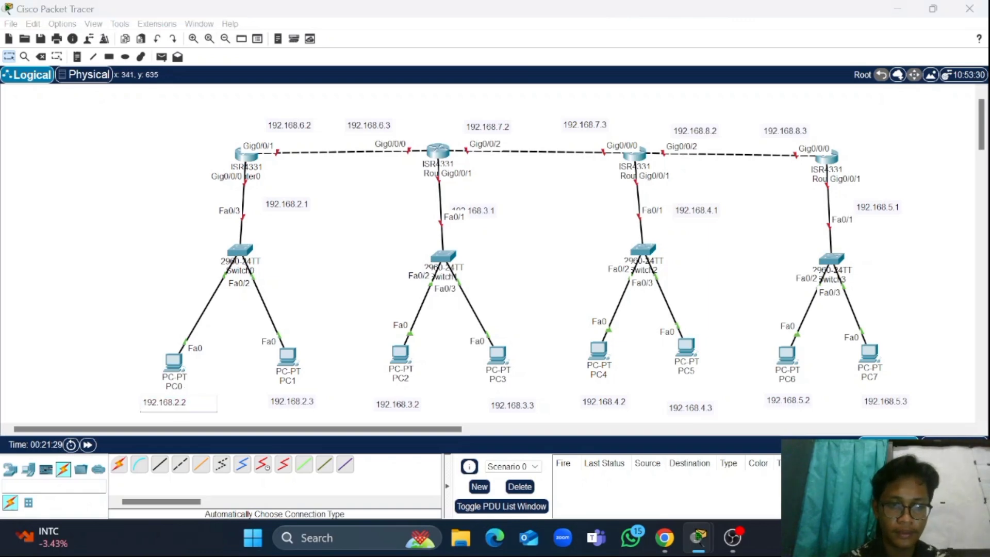
key(ctrl+a)
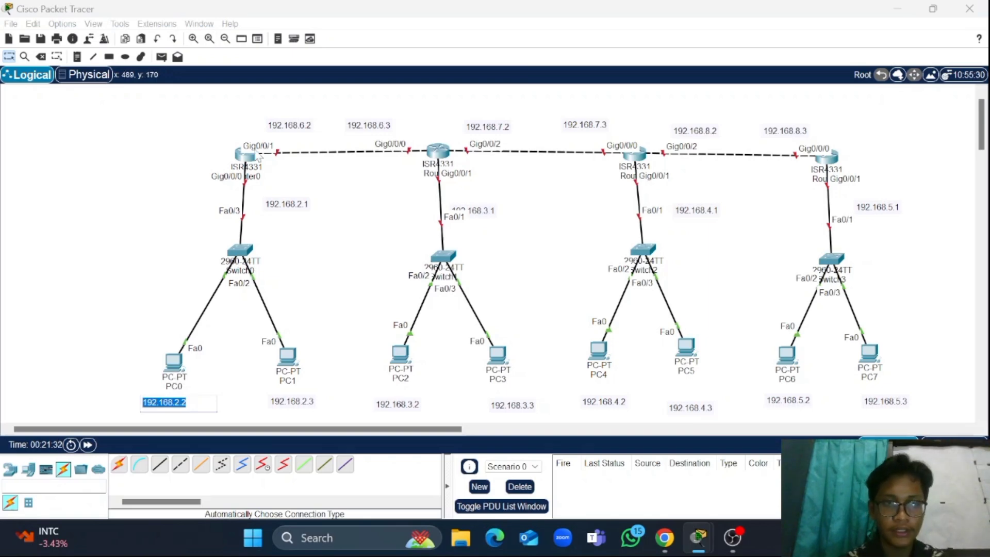
click(172, 361)
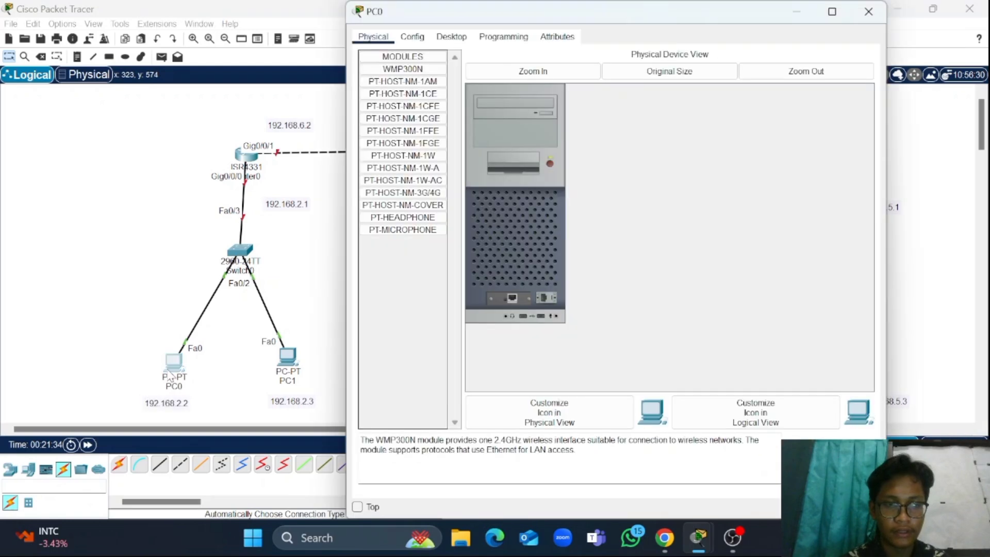
click(448, 36)
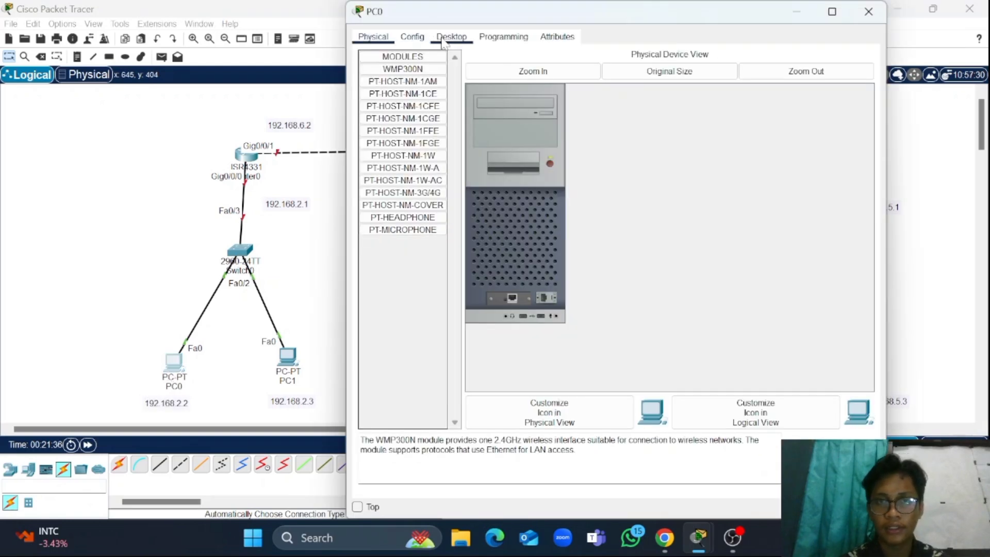
click(412, 76)
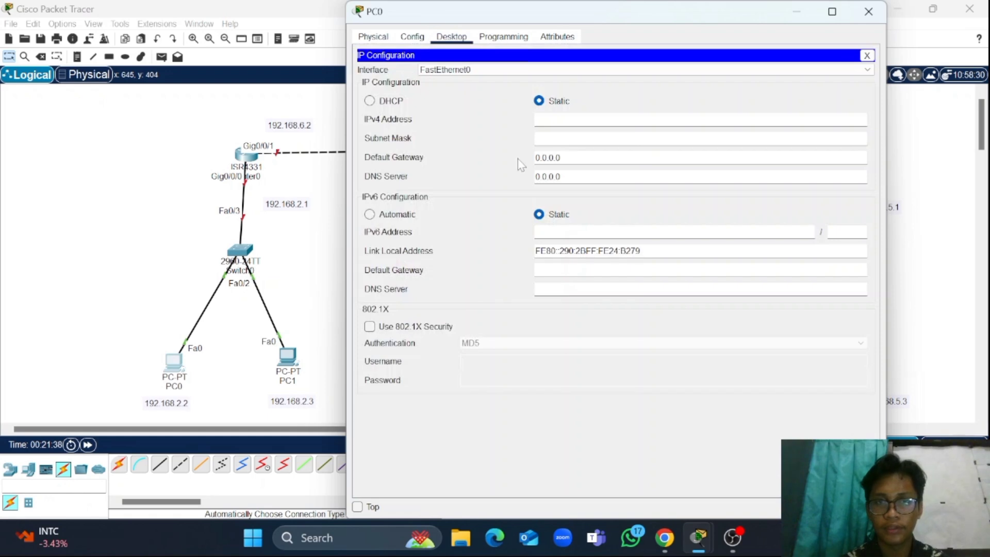
text(192.168.2.2)
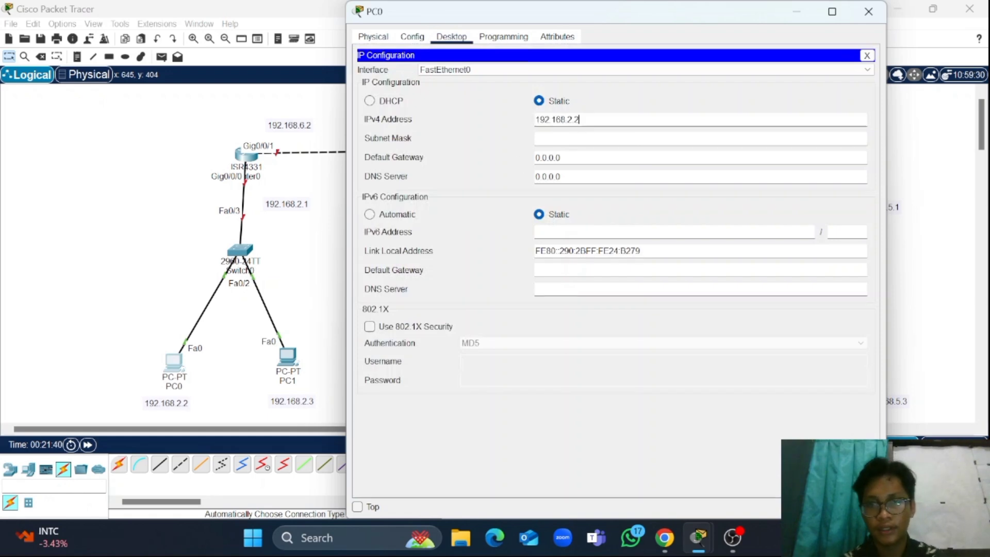
Accept subnet mask 255.255.255.0 on PC0 and set its default gateway to 192.168.2.1
key(Tab)
key(Tab)
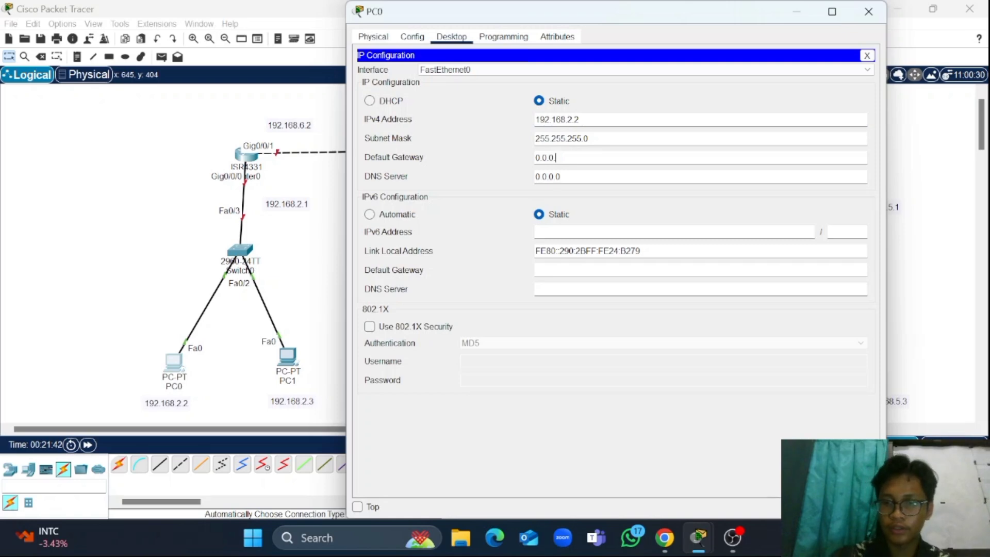
key(BackSpace)
key(BackSpace)
key(BackSpace)
key(BackSpace)
key(BackSpace)
text(192.)
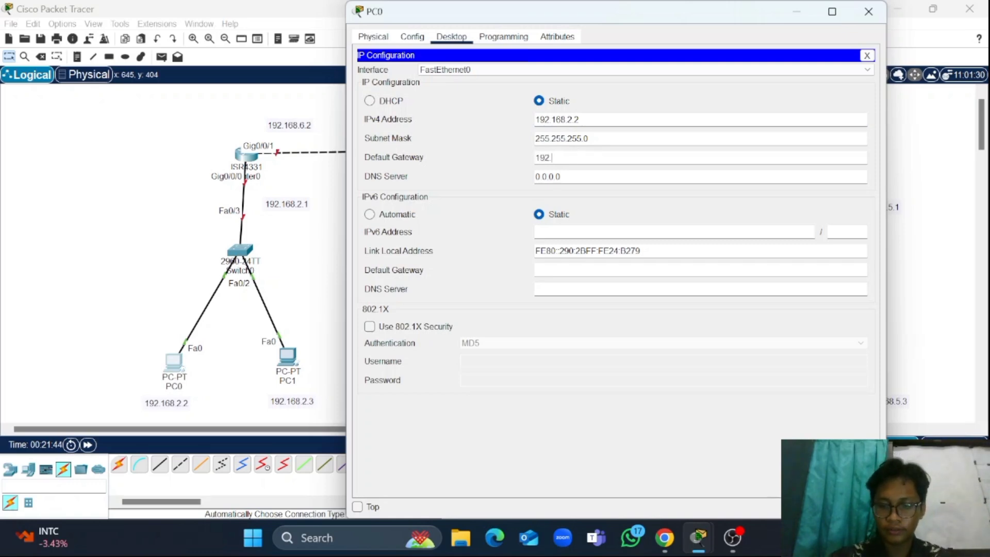
text(168.2.1)
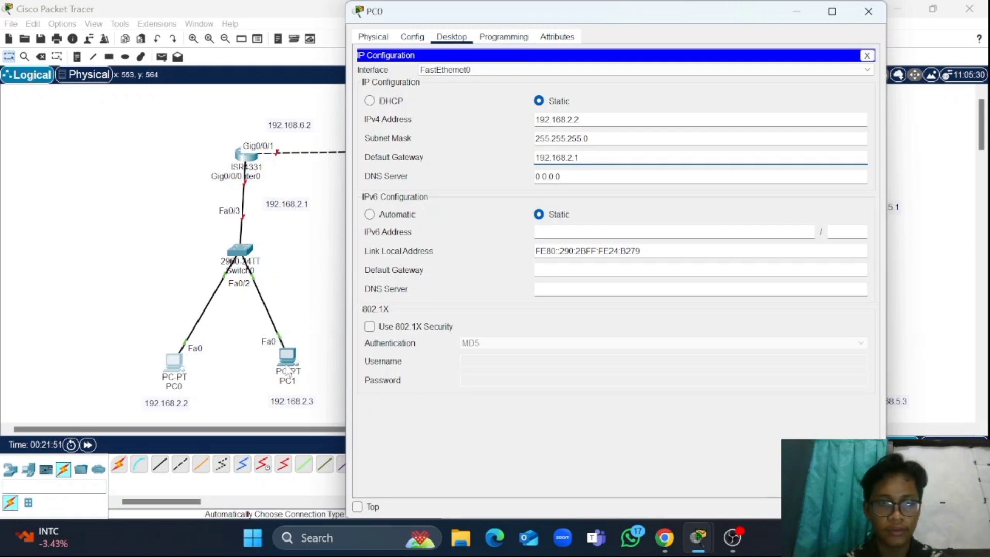
Copy 192.168.2.3 from the note below PC1 and enter it as PC1's static IPv4 address
click(293, 402)
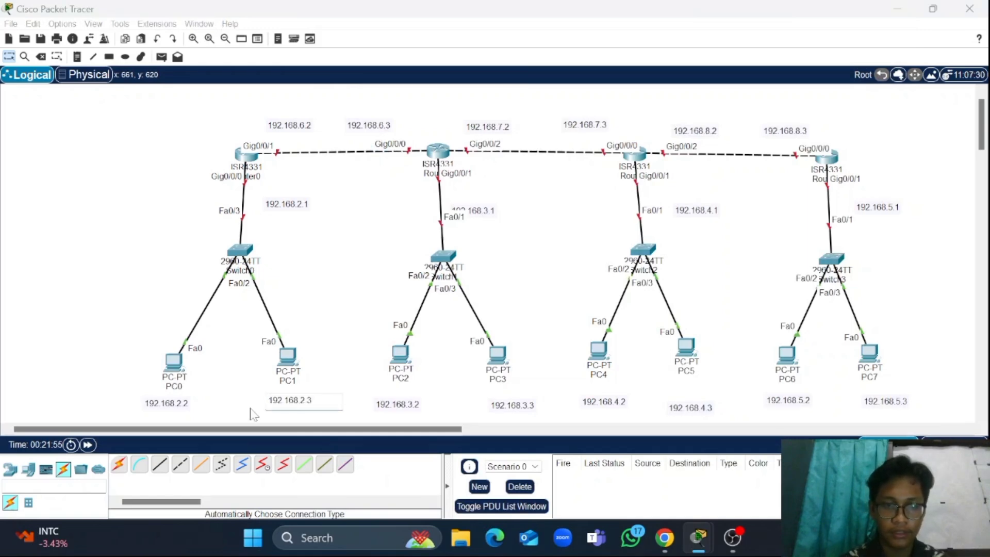
drag(313, 401, 265, 402)
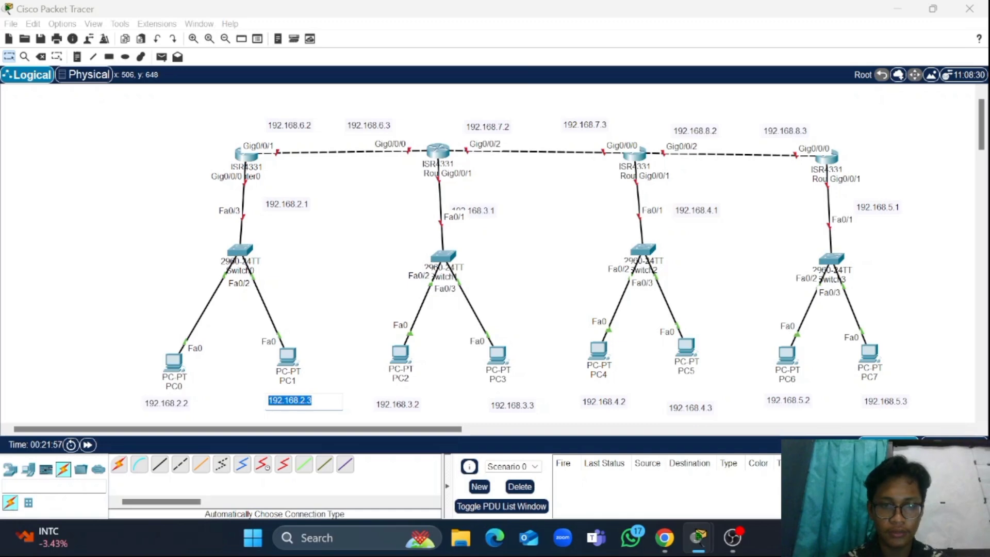
click(283, 363)
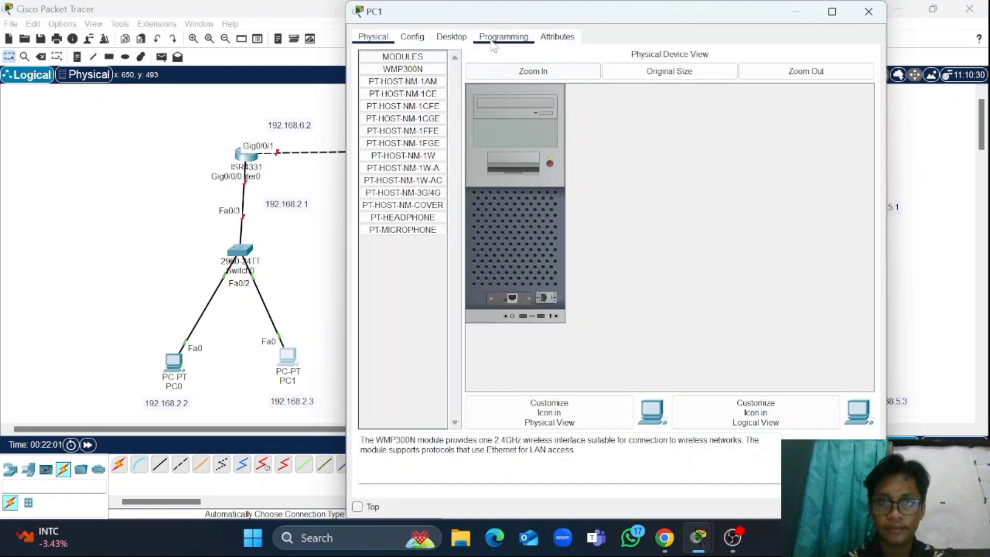
click(452, 36)
click(407, 75)
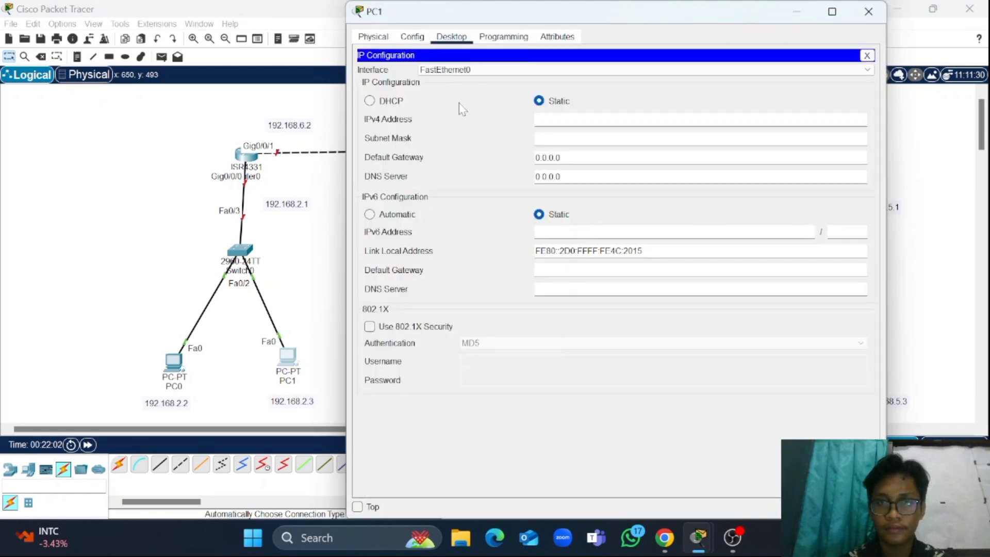
text(192.168.2.3)
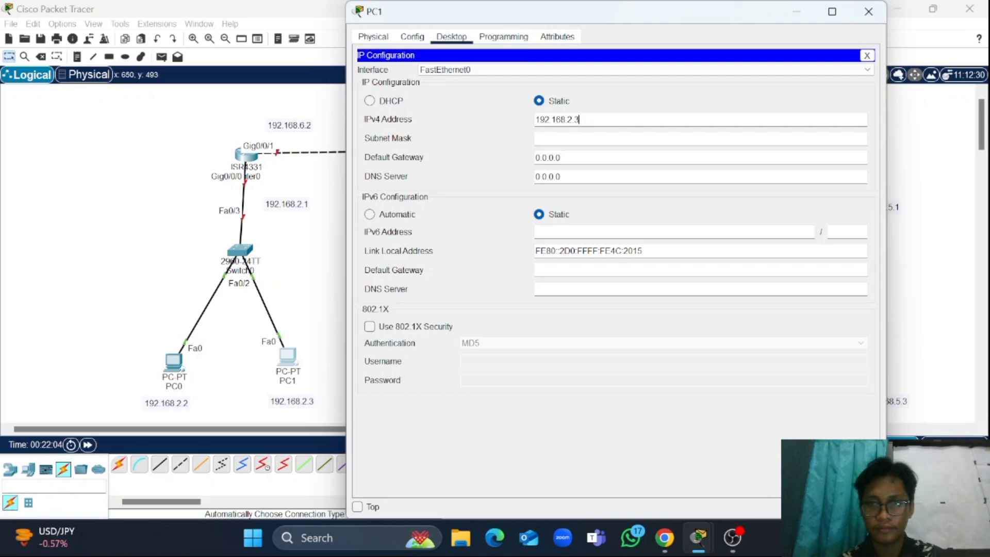
Accept subnet mask 255.255.255.0 on PC1 and set its default gateway to 192.168.2.1
click(561, 158)
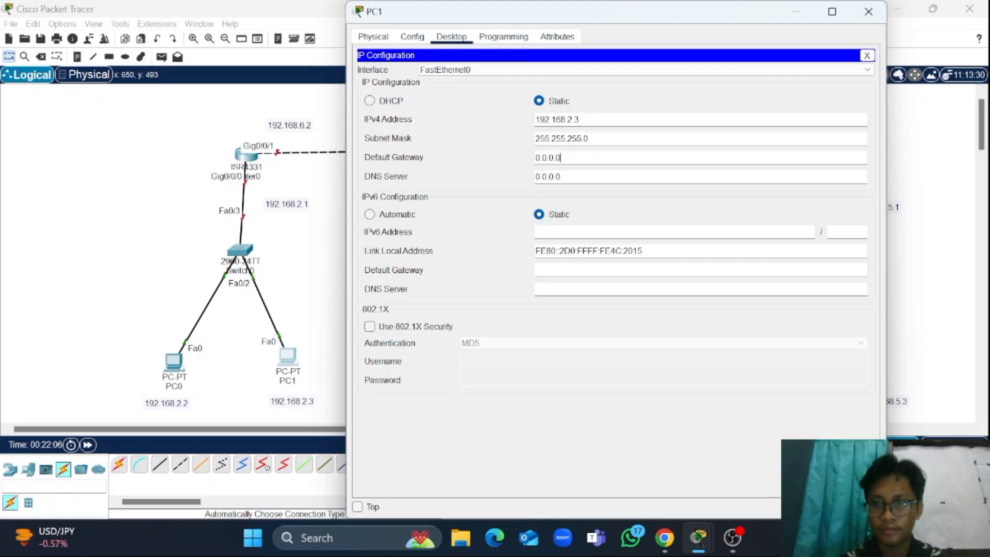
key(BackSpace)
key(BackSpace)
key(BackSpace)
key(BackSpace)
key(BackSpace)
text(192)
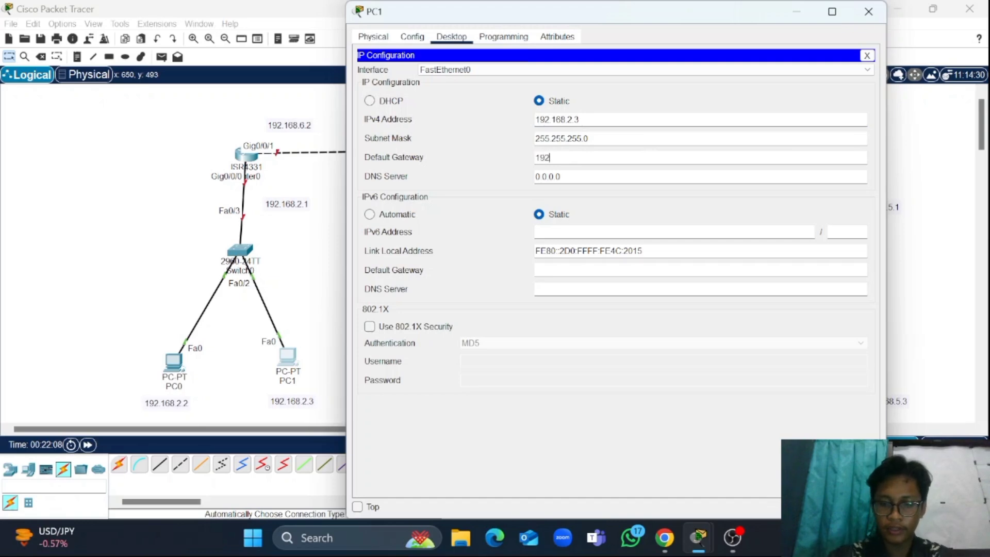
text(.168.2.1)
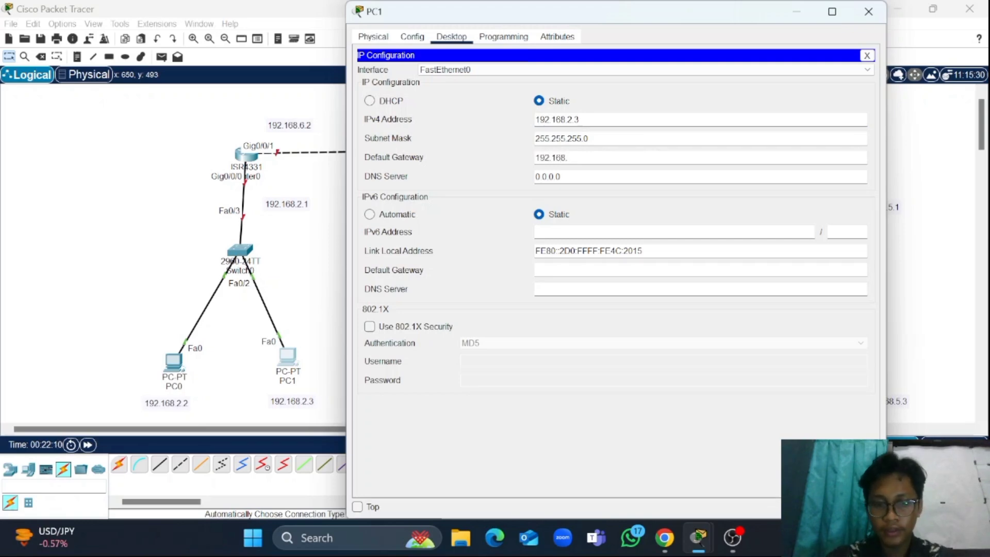
Copy 192.168.3.2 from the note below PC2 and enter it as PC2's static IPv4 address
click(330, 283)
click(403, 403)
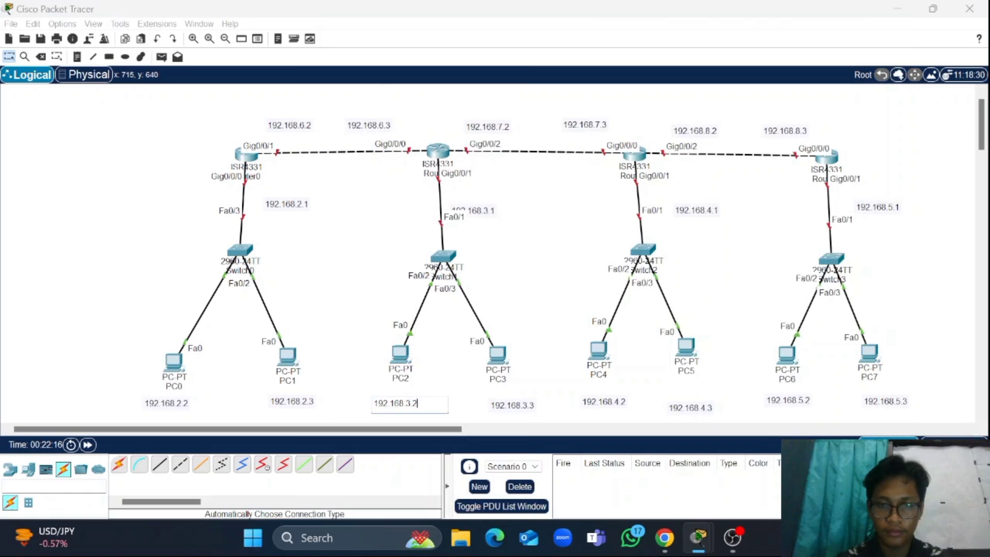
key(ctrl+a)
key(ctrl+c)
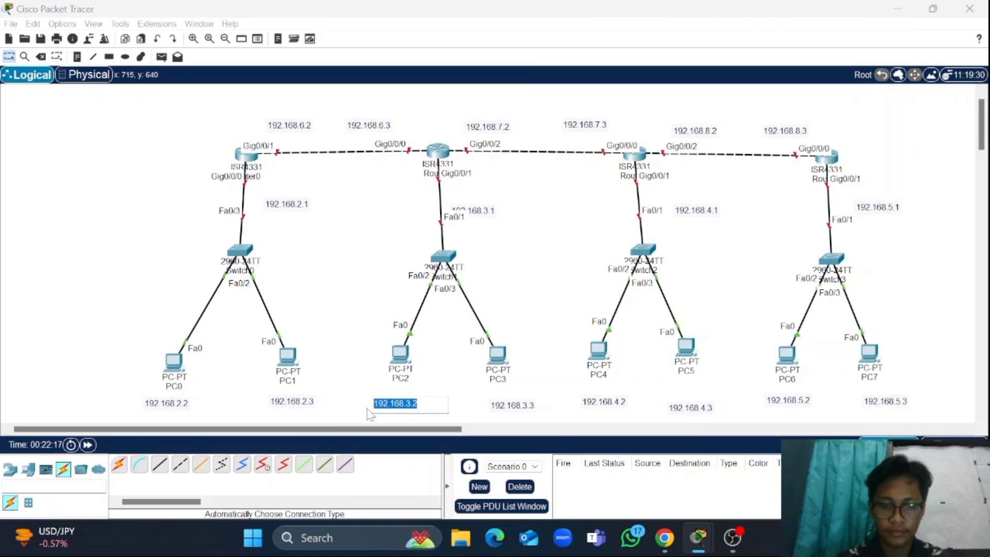
click(401, 362)
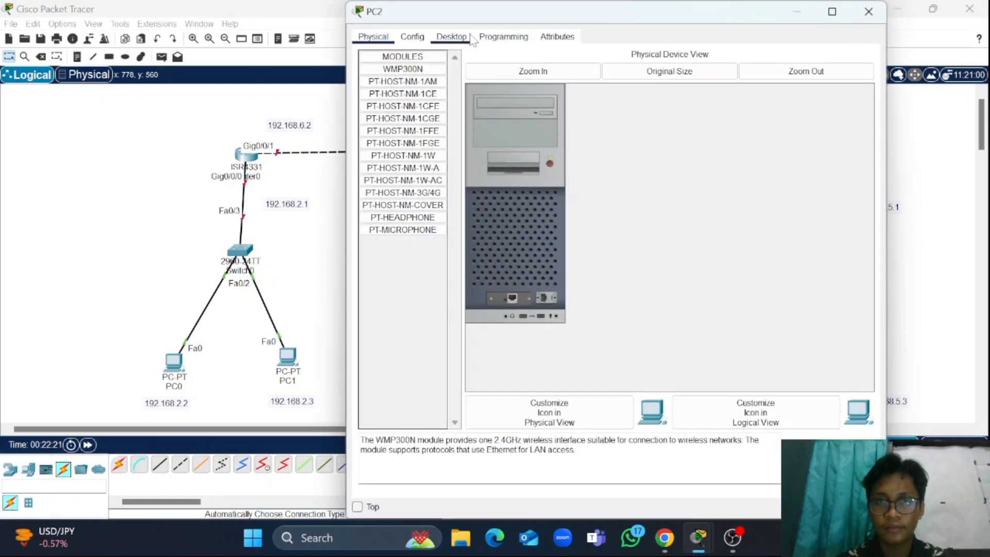
click(470, 39)
click(411, 73)
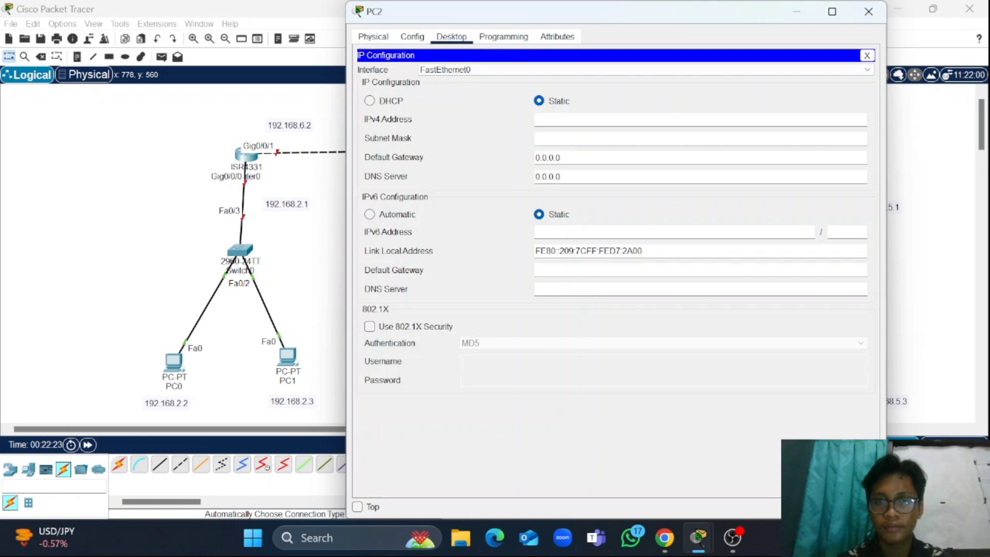
key(ctrl+v)
Accept subnet mask 255.255.255.0 on PC2, set its default gateway to 192.168.3.1 and close its configuration
click(561, 158)
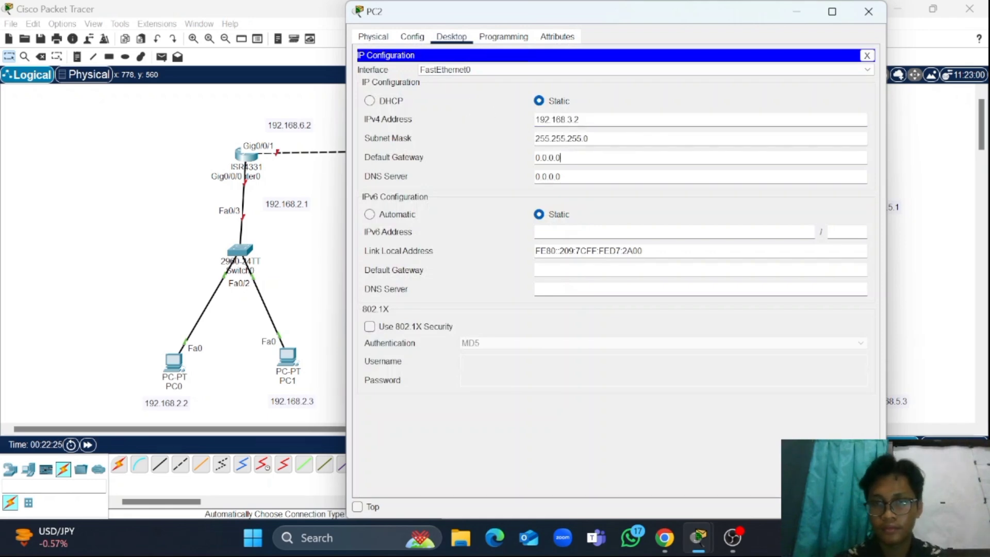
key(BackSpace)
key(BackSpace)
key(BackSpace)
key(BackSpace)
key(BackSpace)
key(BackSpace)
text(192)
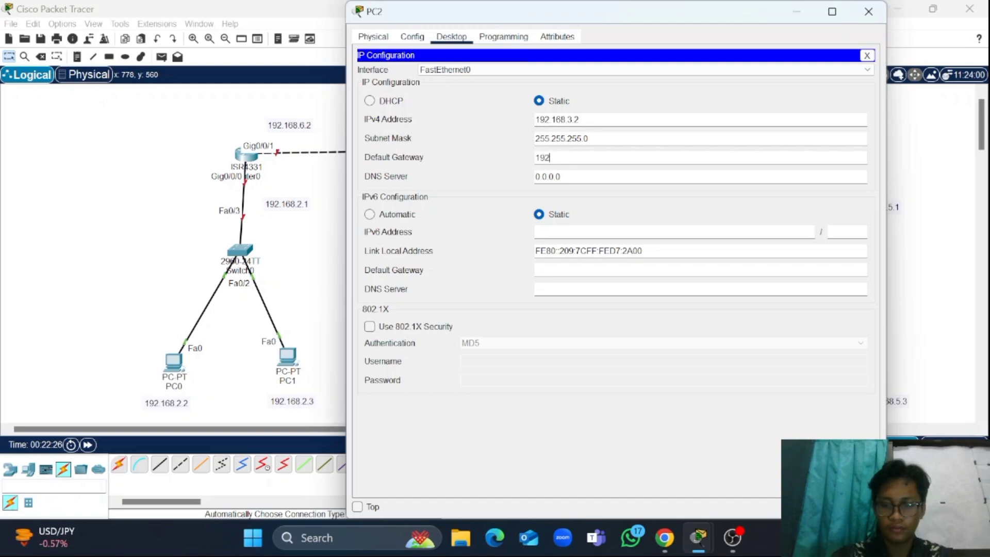
text(.18.3.1)
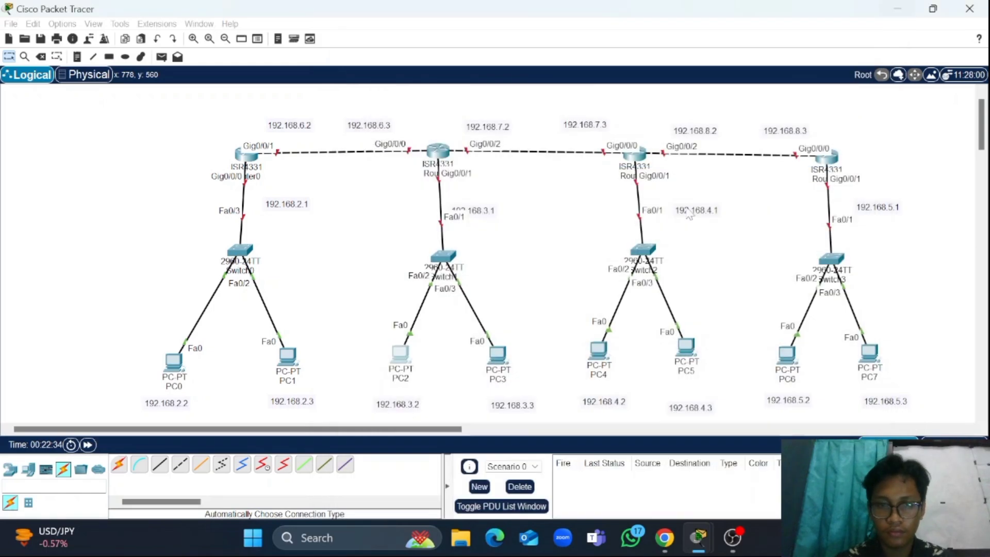
click(868, 11)
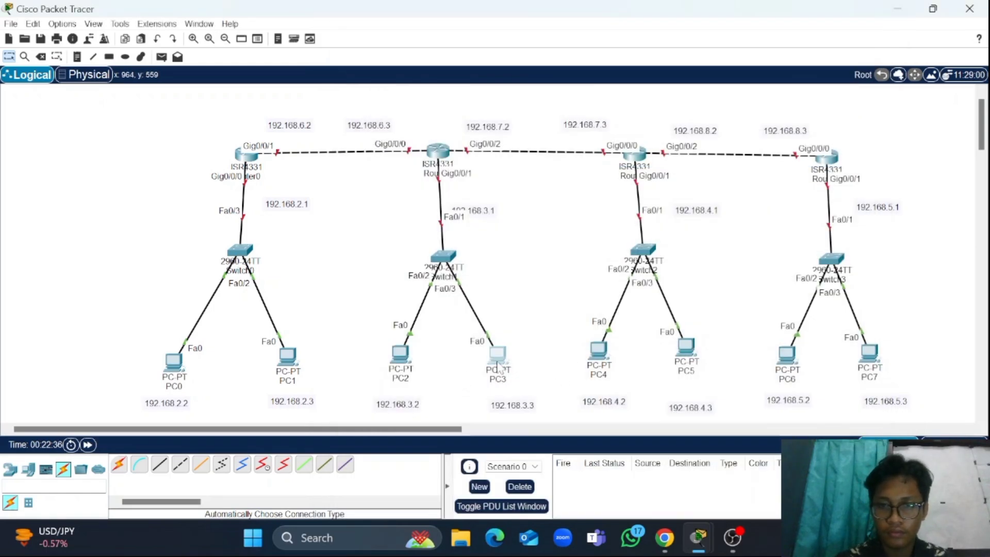
Copy 192.168.3.3 from the note below PC3 and enter it as PC3's static IPv4 address
click(498, 356)
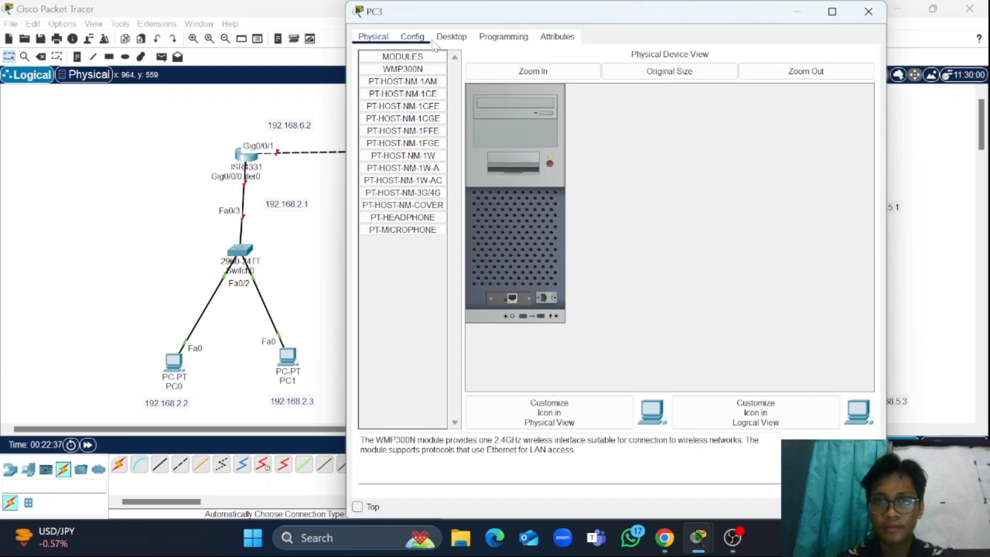
click(450, 37)
click(410, 71)
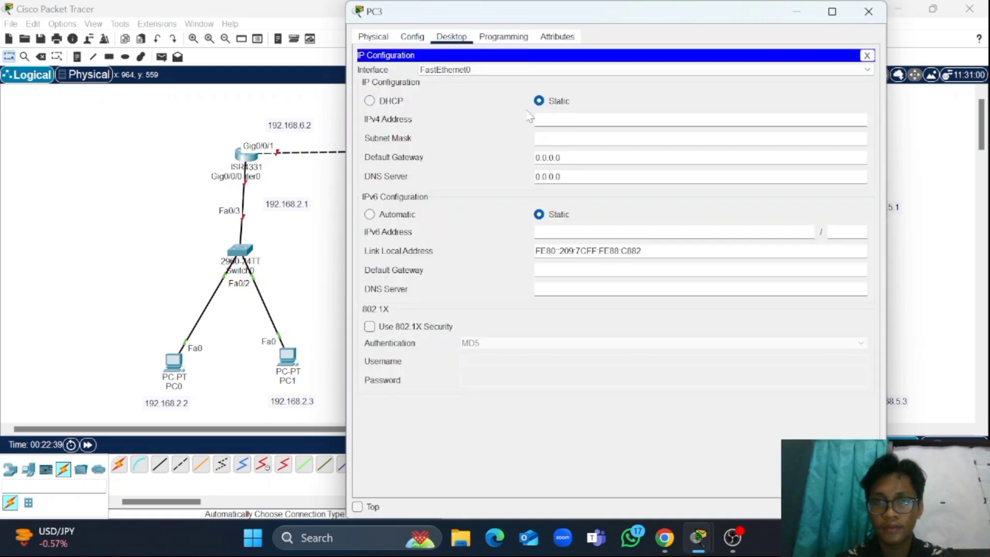
click(304, 233)
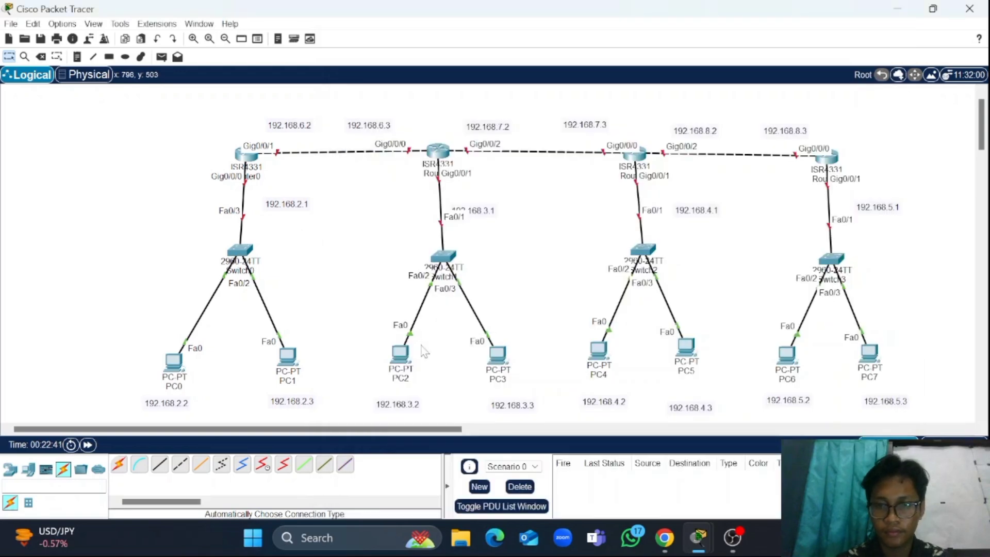
click(509, 406)
click(509, 407)
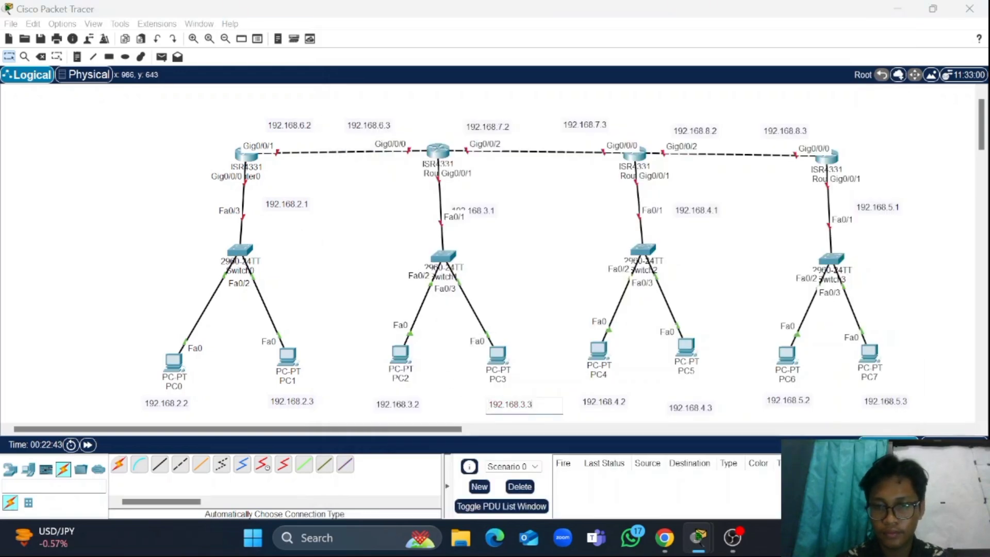
key(ctrl+a)
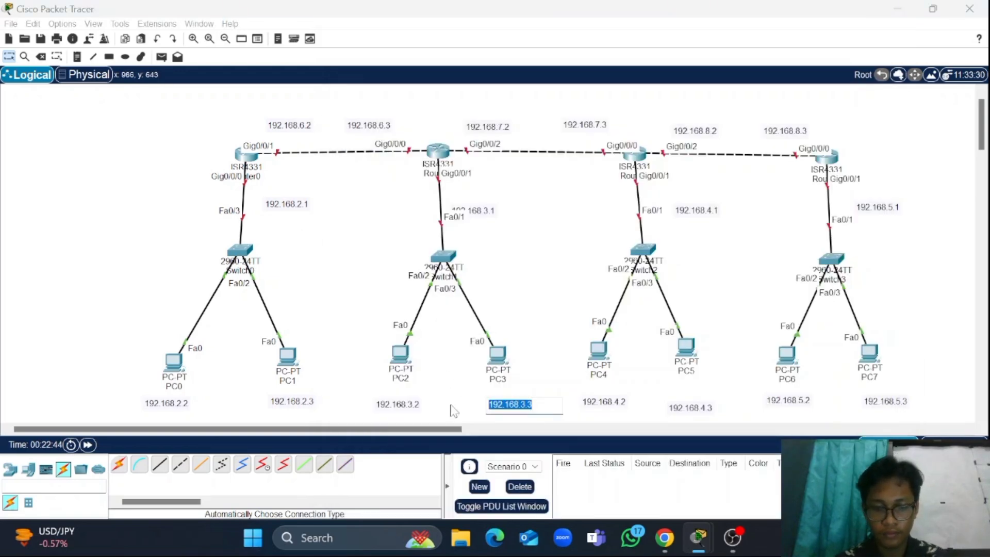
click(492, 352)
click(498, 358)
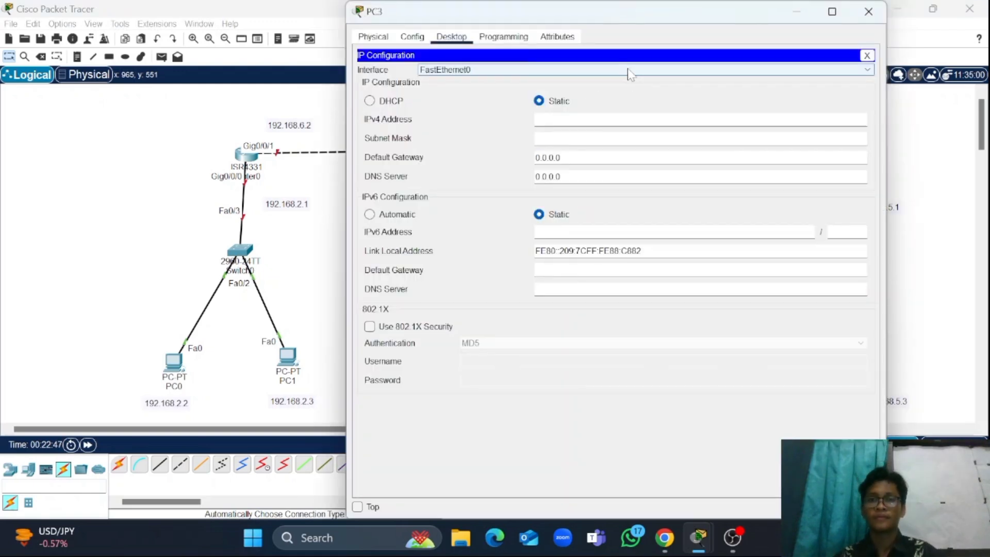
text(192.168.3.3)
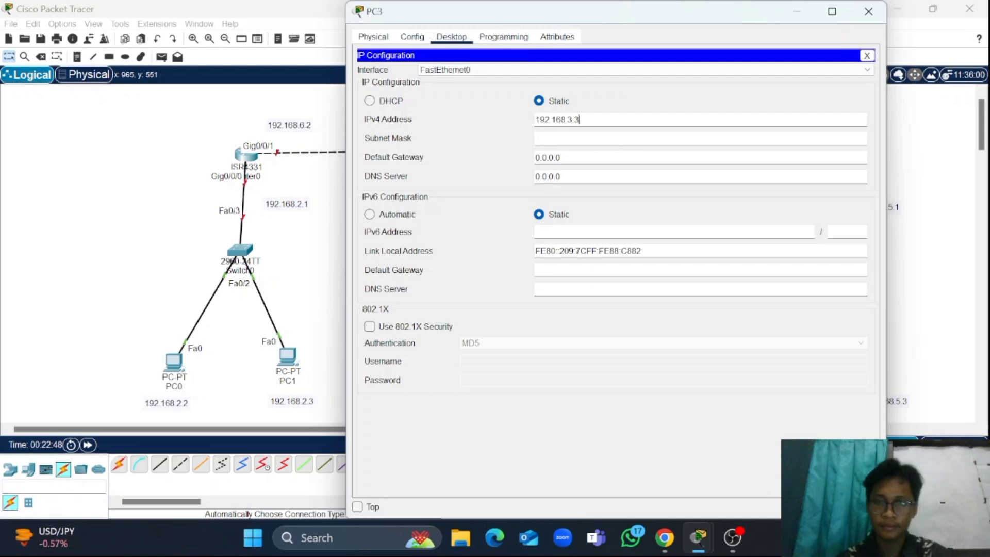
Accept subnet mask 255.255.255.0 on PC3, set its default gateway to 192.168.3.1 and close its configuration
key(Tab)
key(Tab)
key(BackSpace)
key(BackSpace)
key(BackSpace)
key(BackSpace)
key(BackSpace)
key(BackSpace)
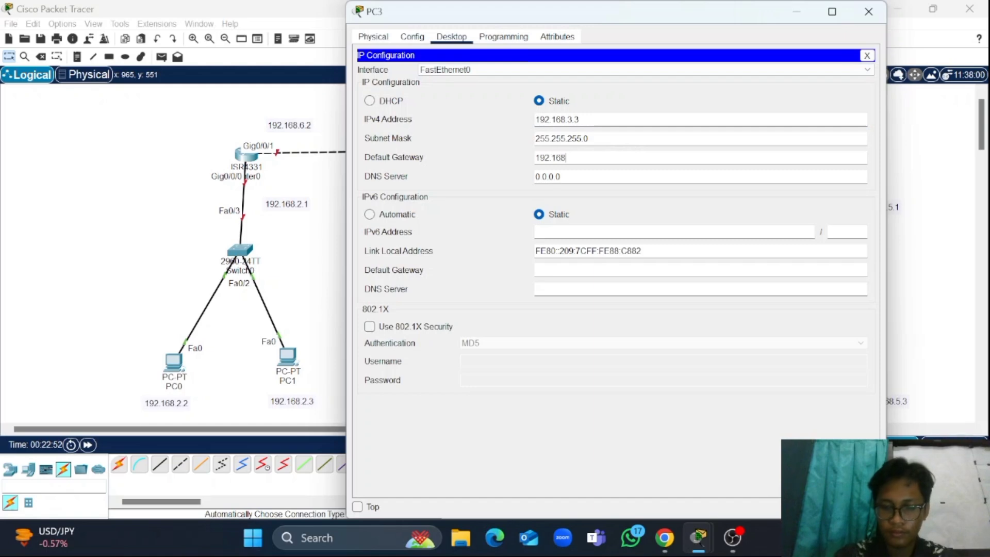
text(192.168.3.1)
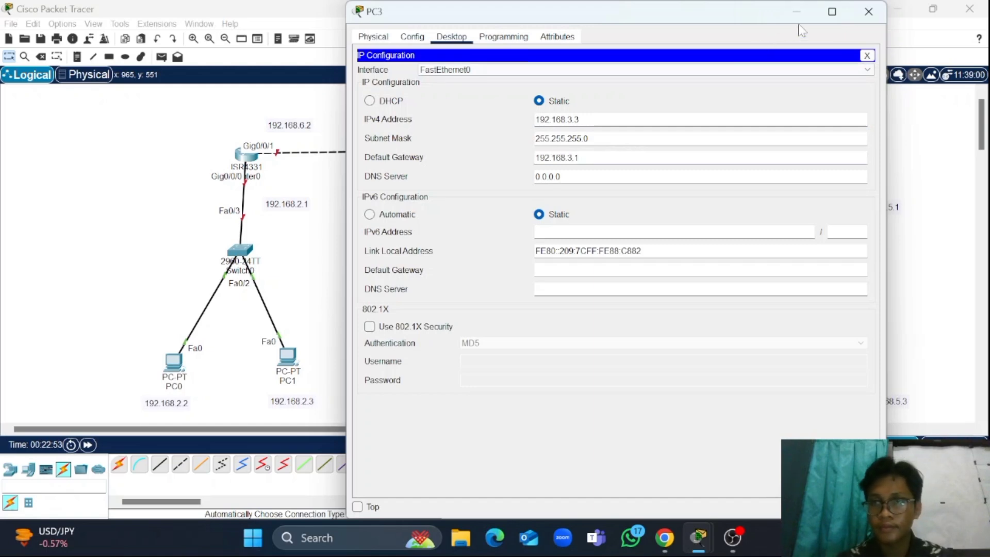
click(868, 11)
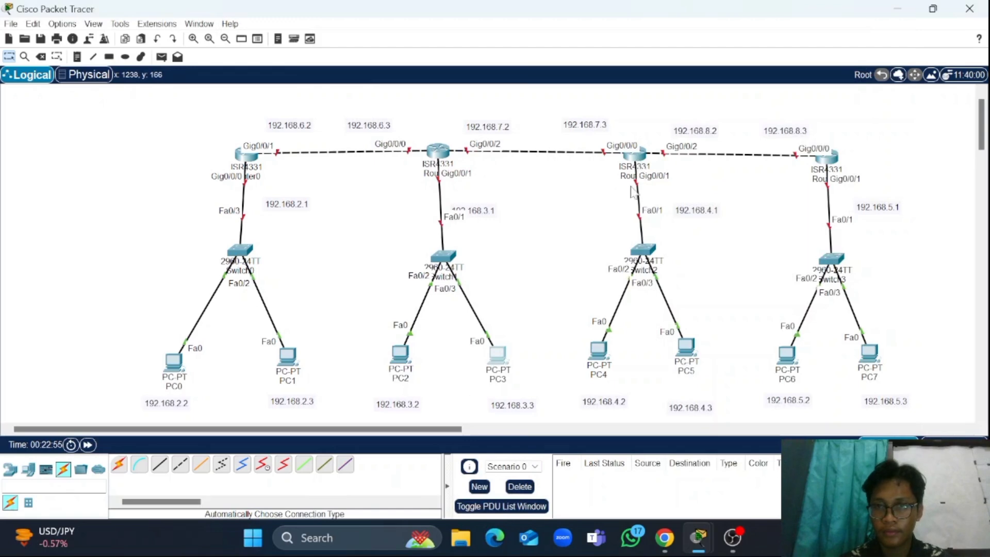
Copy 192.168.4.2 from the note below PC4 and enter it as PC4's static IPv4 address
click(601, 402)
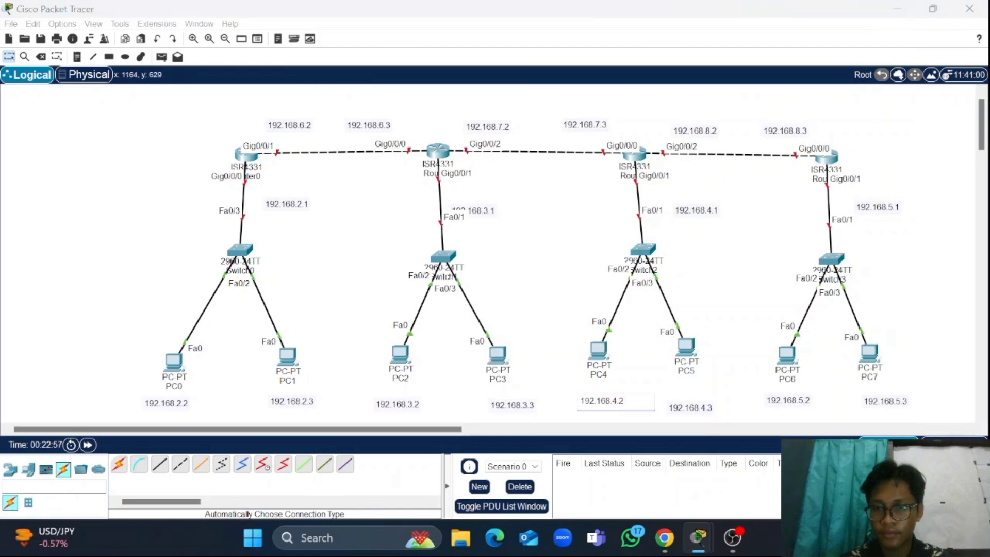
key(ctrl+a)
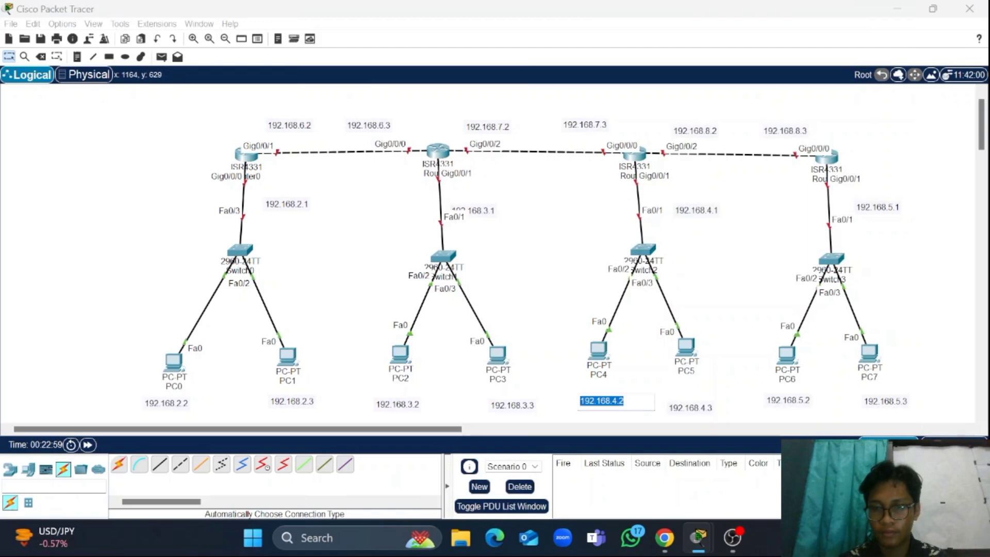
click(598, 350)
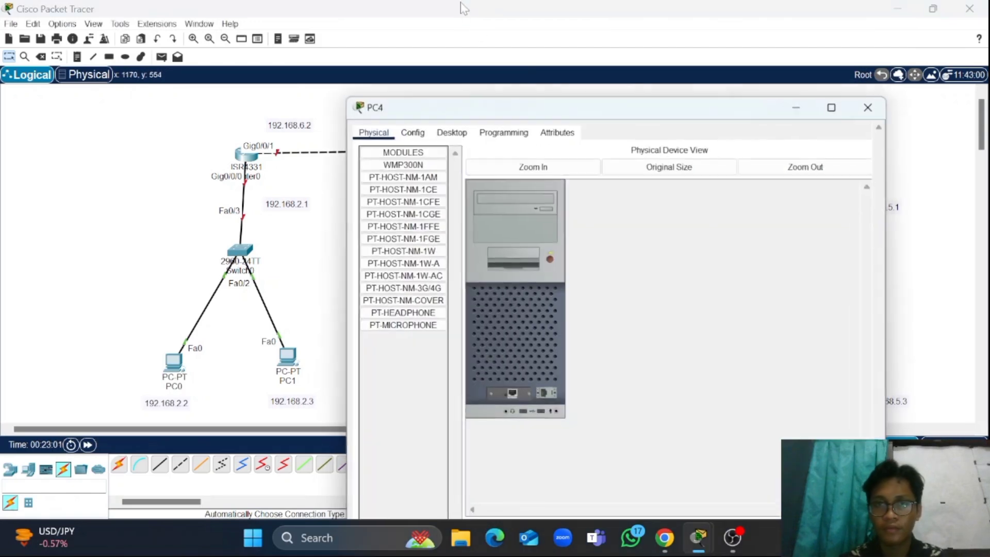
click(456, 132)
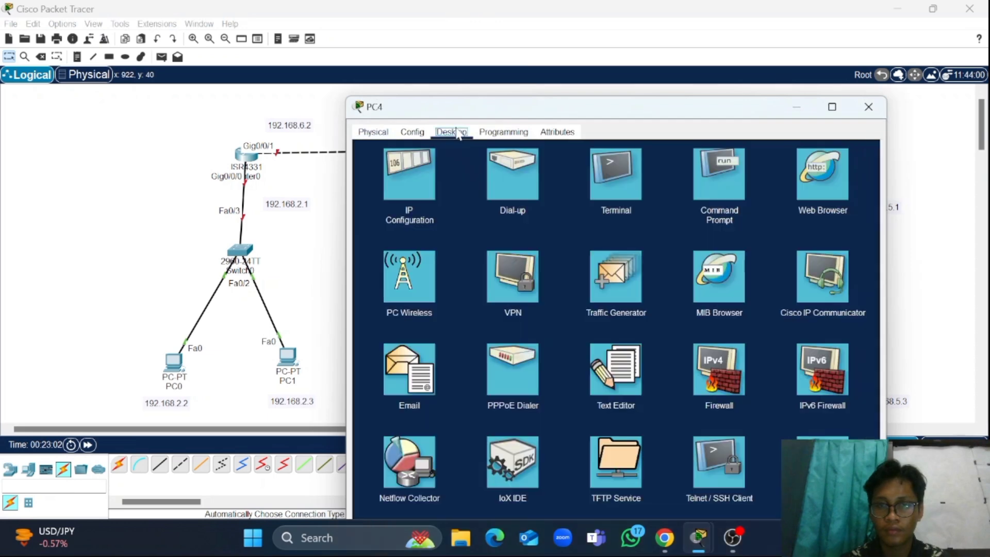
click(398, 187)
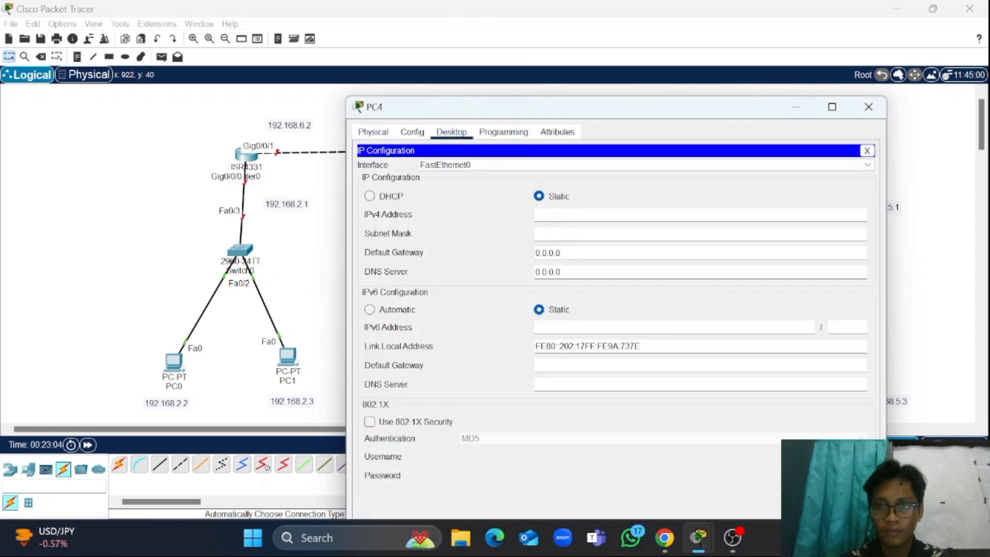
text(192.168.4.2)
Accept subnet mask 255.255.255.0 on PC4, set its default gateway to 192.168.4.1 and close its configuration
key(Tab)
key(Tab)
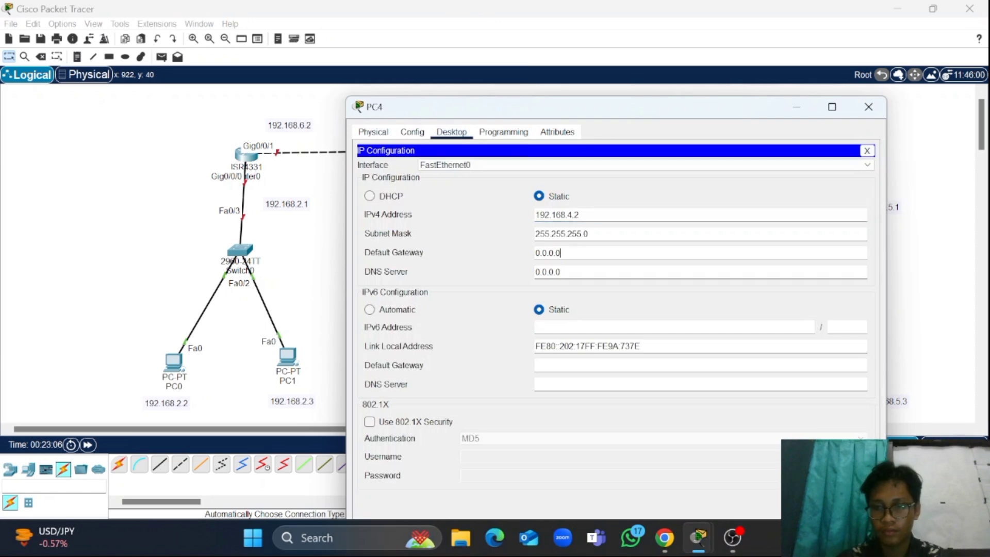
key(BackSpace)
key(BackSpace)
key(BackSpace)
key(BackSpace)
key(BackSpace)
text(192)
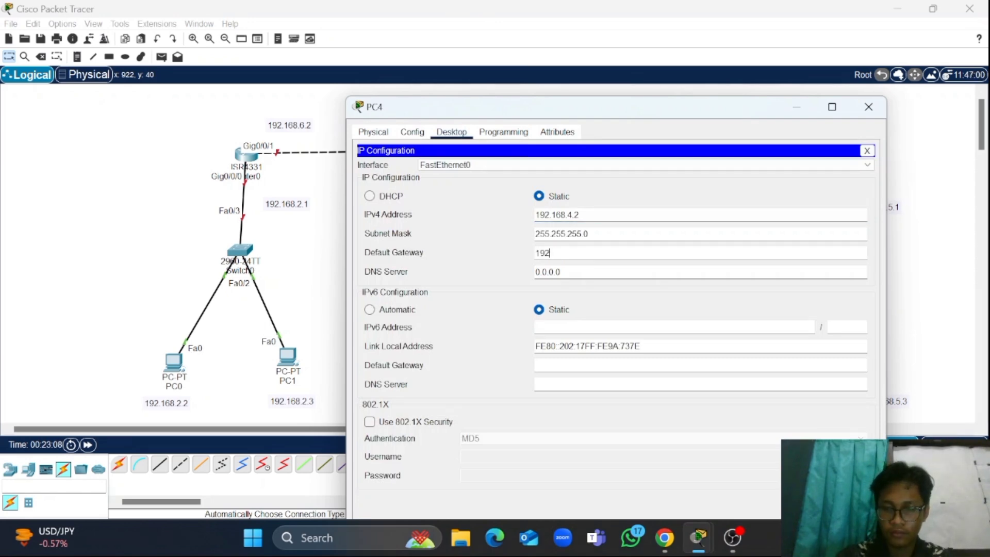
text(.168)
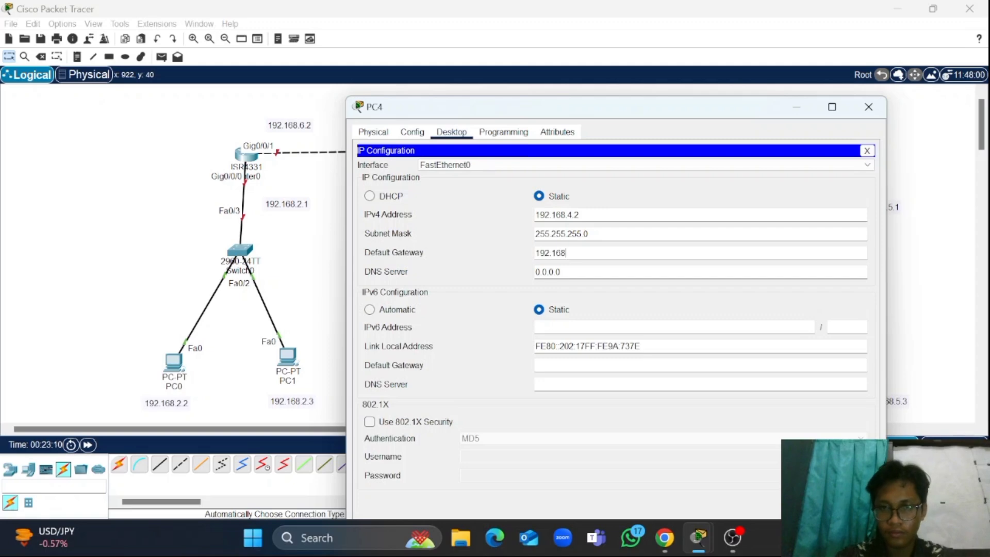
text(.4.1)
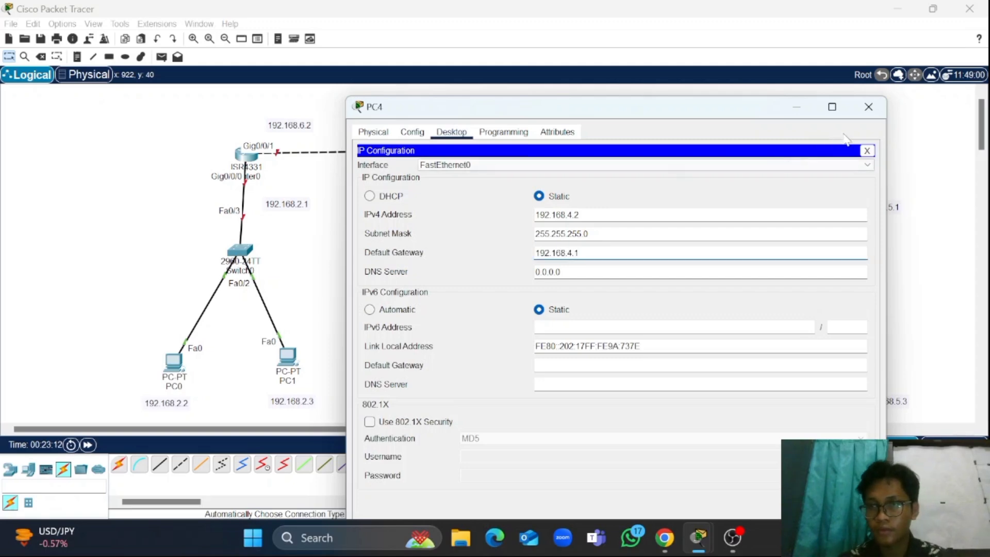
click(868, 106)
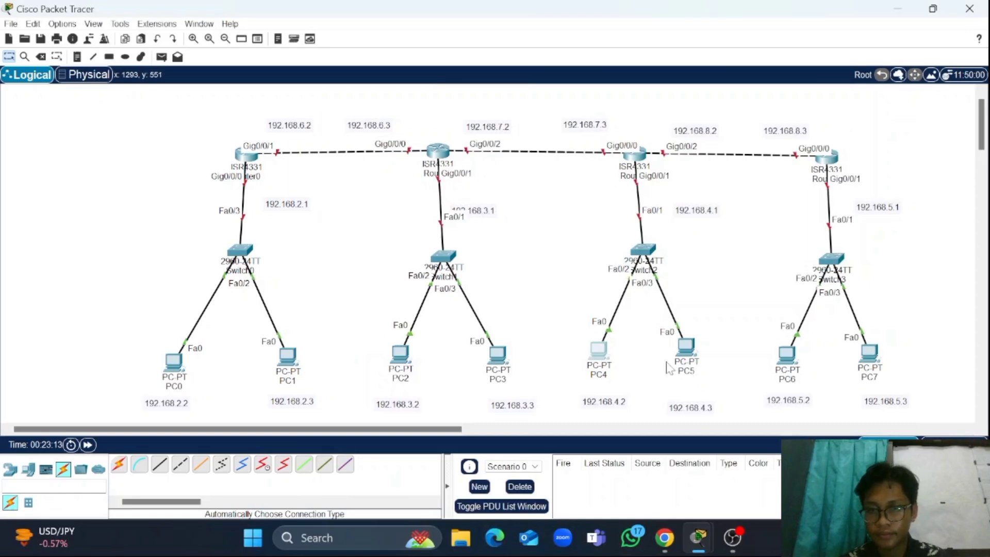
Copy 192.168.4.3 from the note below PC5 and enter it as PC5's static IPv4 address
click(670, 406)
click(667, 407)
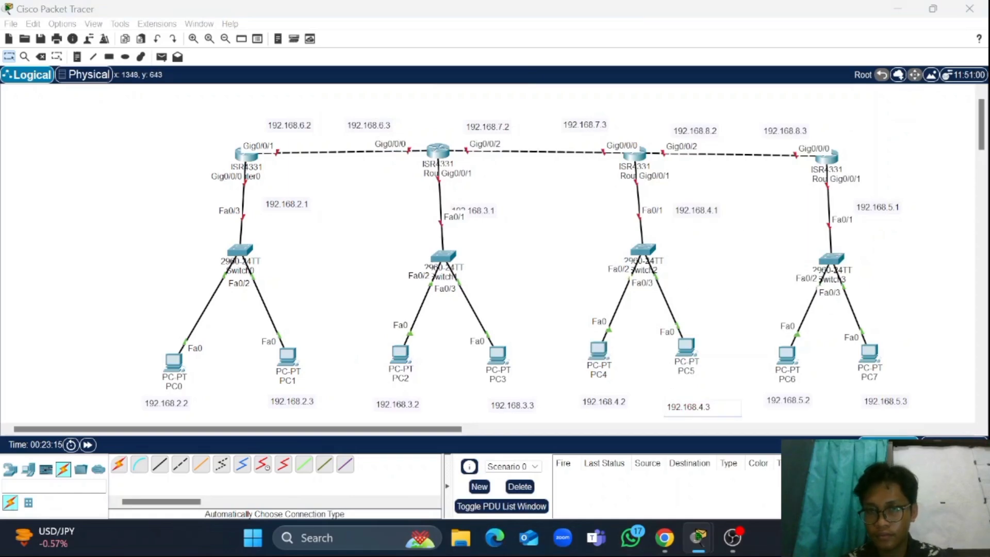
key(ctrl+a)
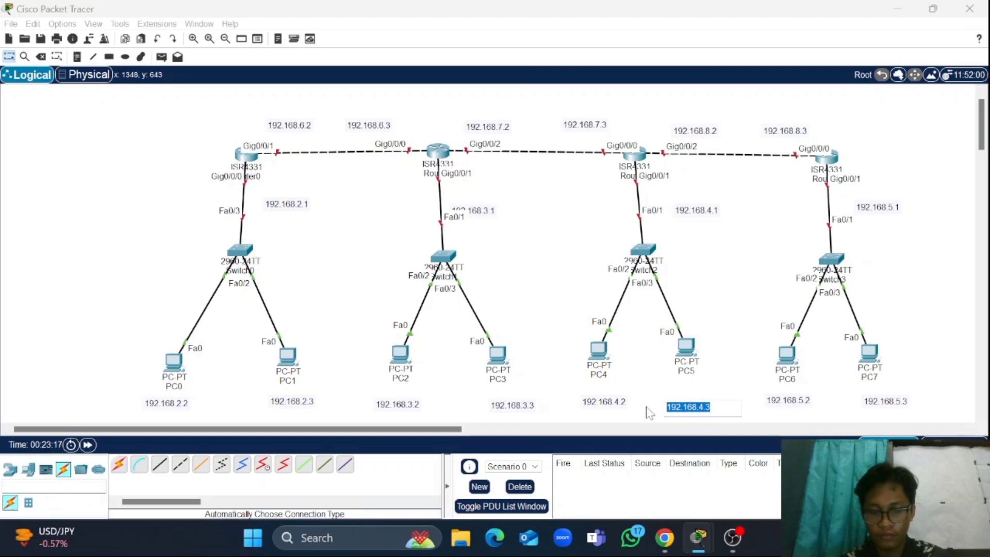
click(694, 355)
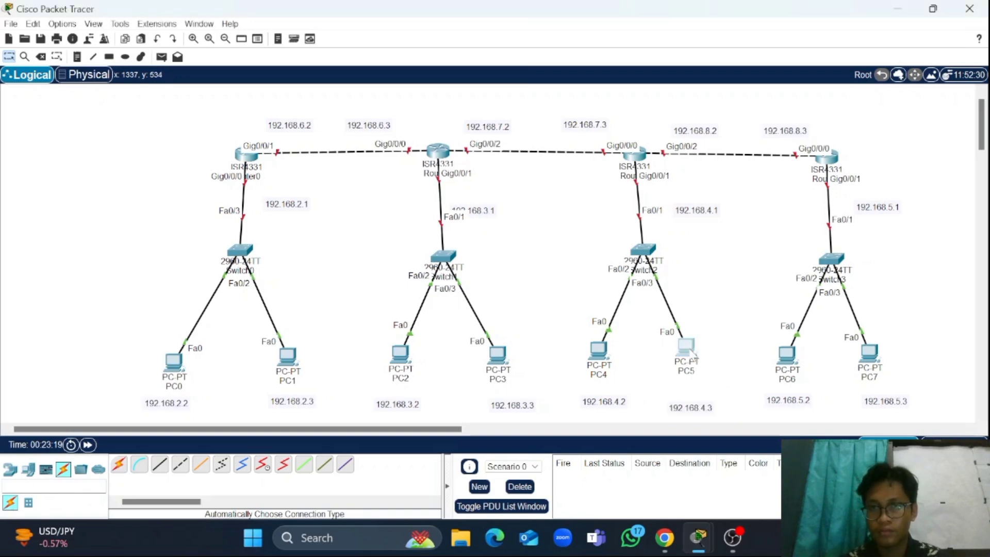
click(694, 355)
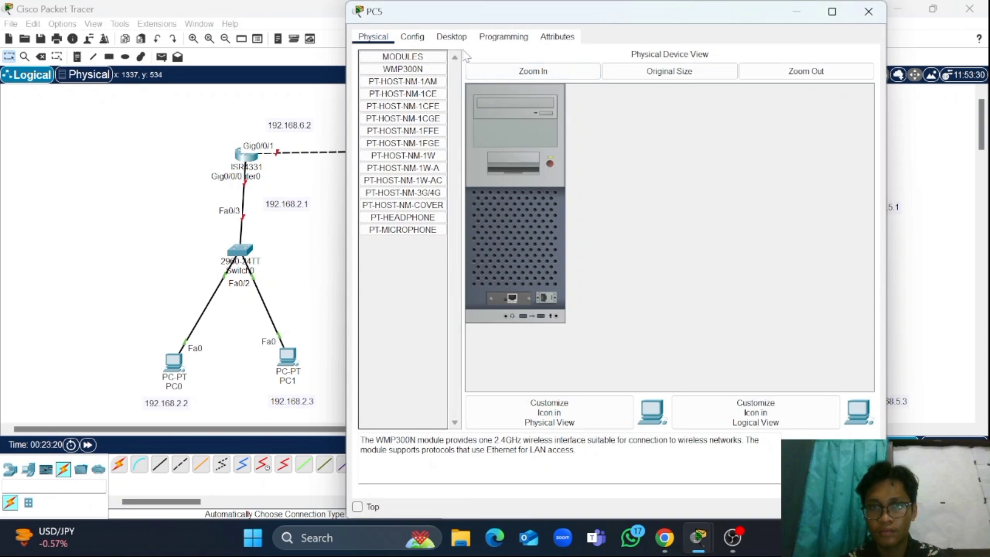
click(451, 36)
click(412, 89)
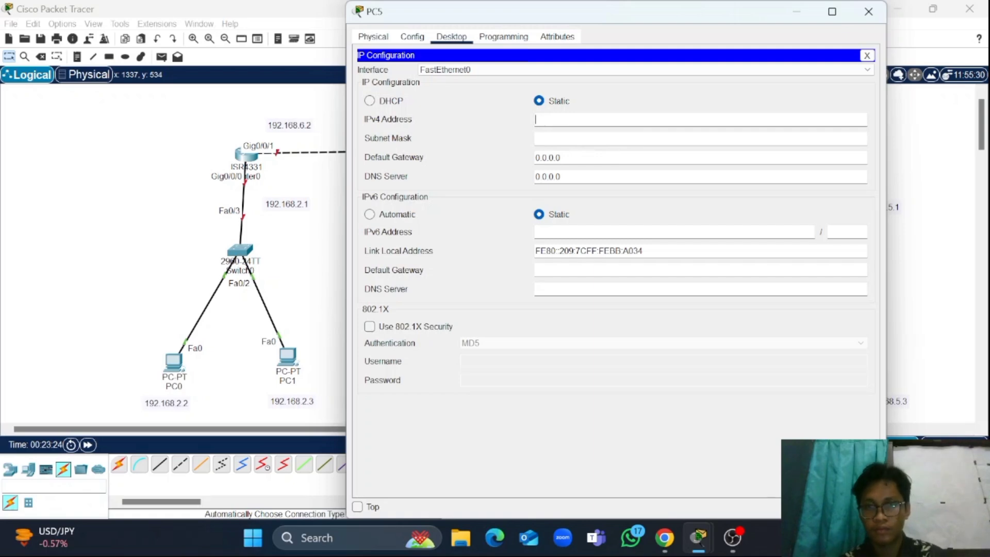
text(192.168.4.3)
Accept subnet mask 255.255.255.0 on PC5, set its default gateway to 192.168.4.1 and close its configuration
click(613, 157)
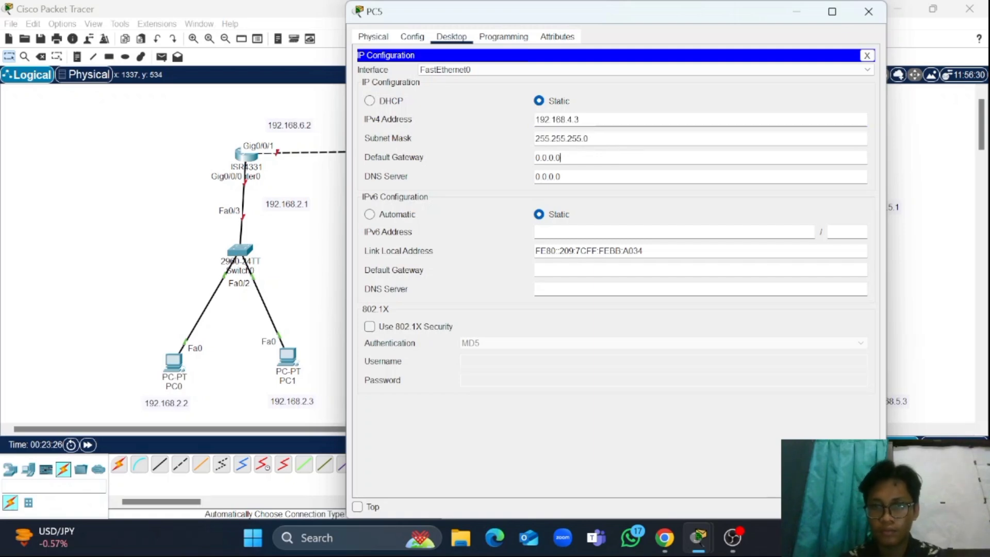
key(BackSpace)
key(BackSpace)
key(BackSpace)
key(BackSpace)
key(BackSpace)
key(BackSpace)
key(BackSpace)
text(192)
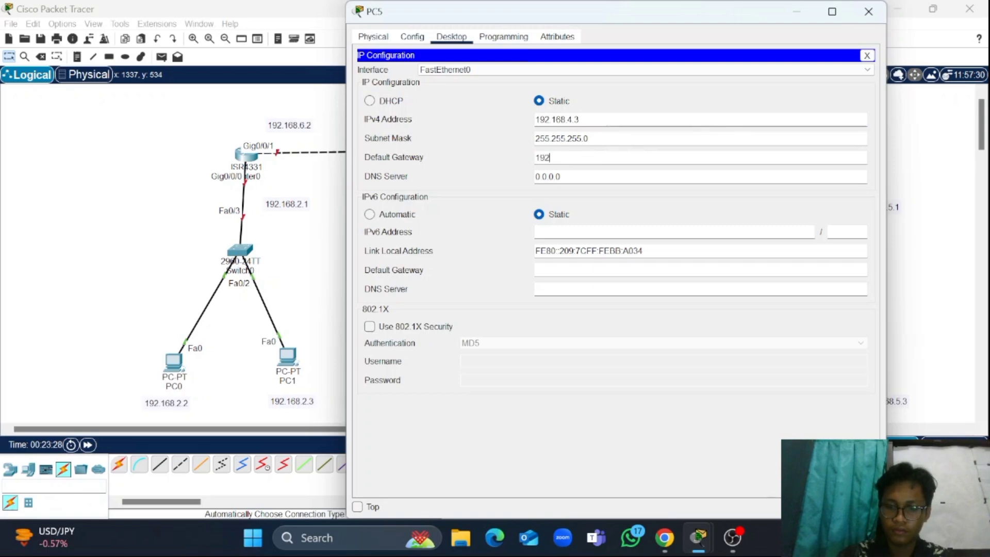
text(.168.4.1)
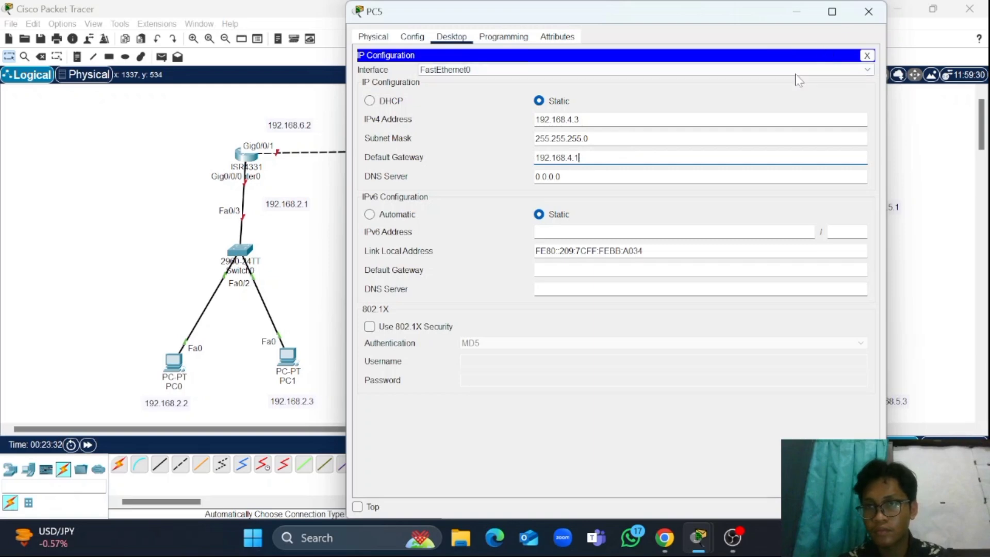
click(868, 12)
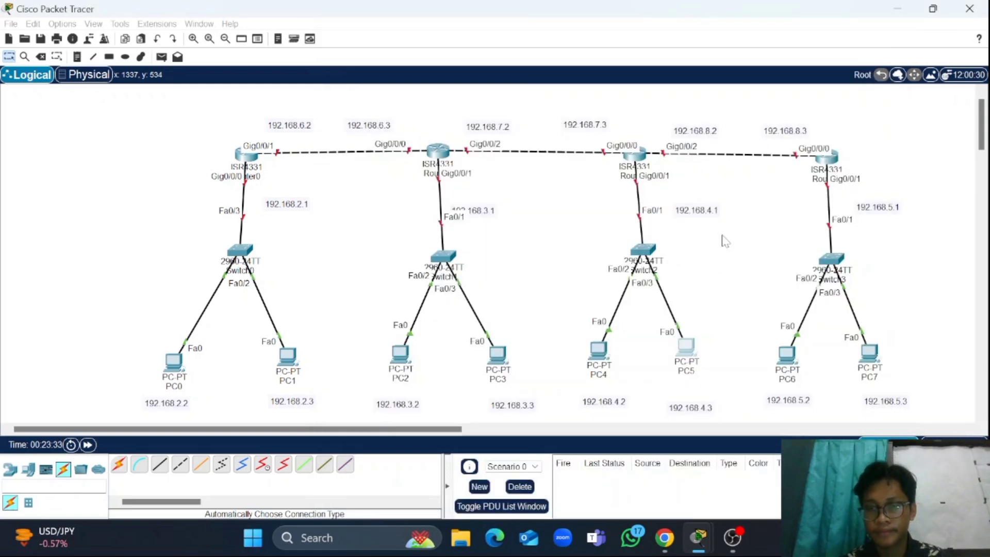
Copy 192.168.5.2 from the note below PC6 and enter it as PC6's static IPv4 address
double_click(773, 405)
key(ctrl+a)
key(ctrl+c)
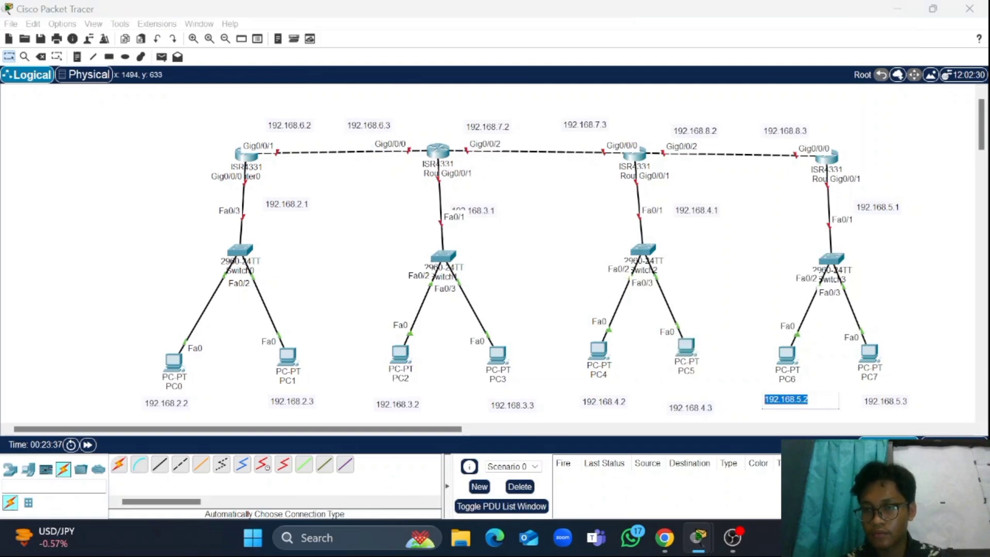
click(786, 376)
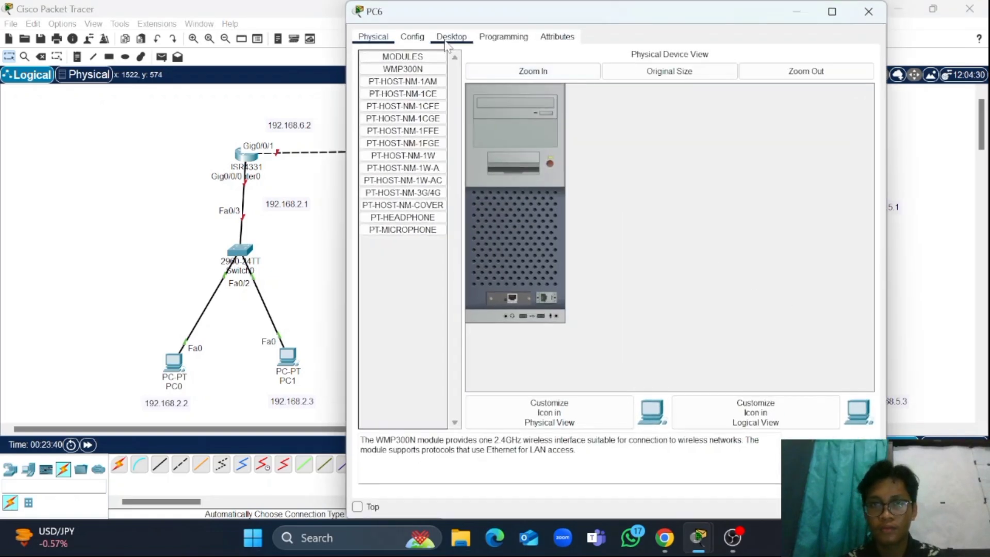
click(450, 37)
click(421, 79)
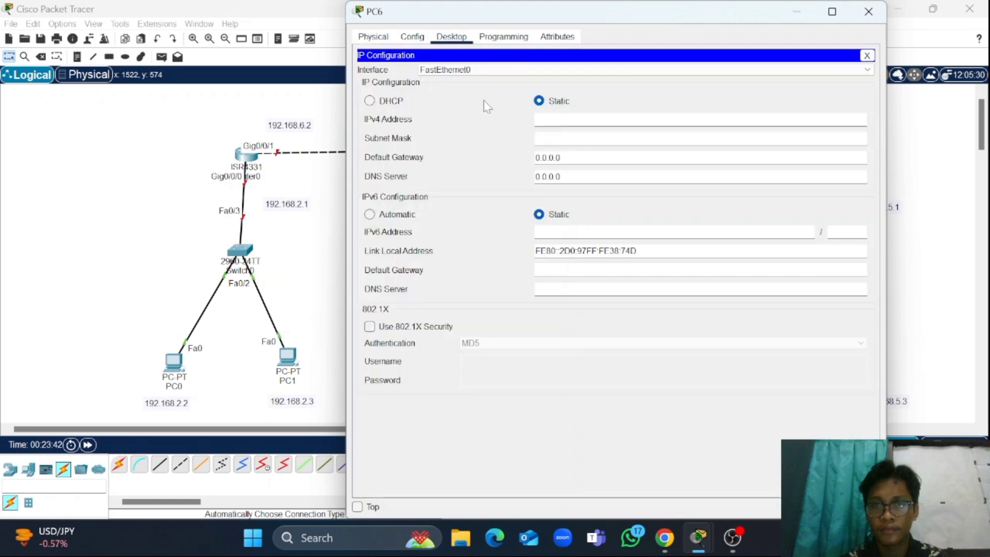
key(ctrl+v)
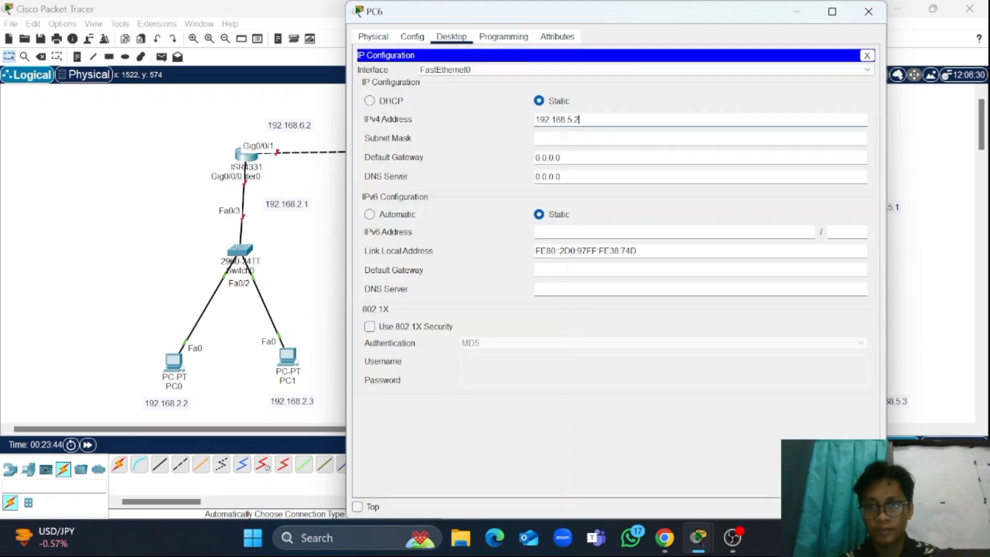
Accept subnet mask 255.255.255.0 on PC6, set its default gateway to 192.168.5.1 and close its configuration
click(561, 157)
key(BackSpace)
key(BackSpace)
key(BackSpace)
key(BackSpace)
key(BackSpace)
key(BackSpace)
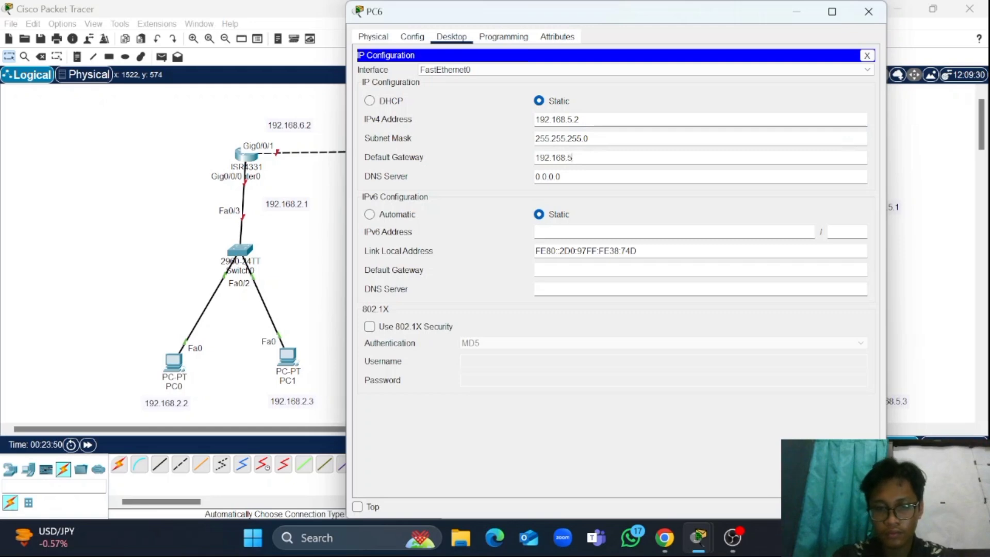
text(192.168.5.1)
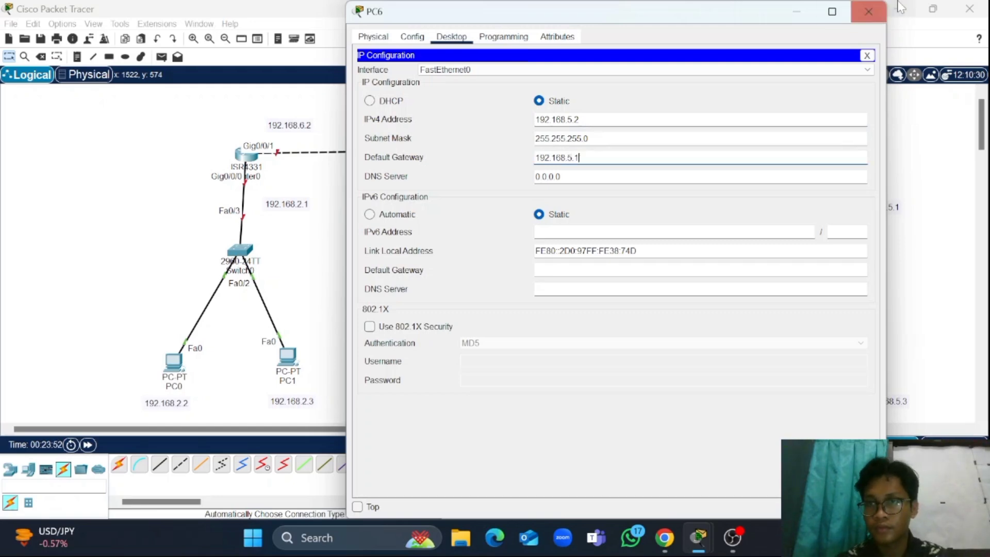
click(868, 11)
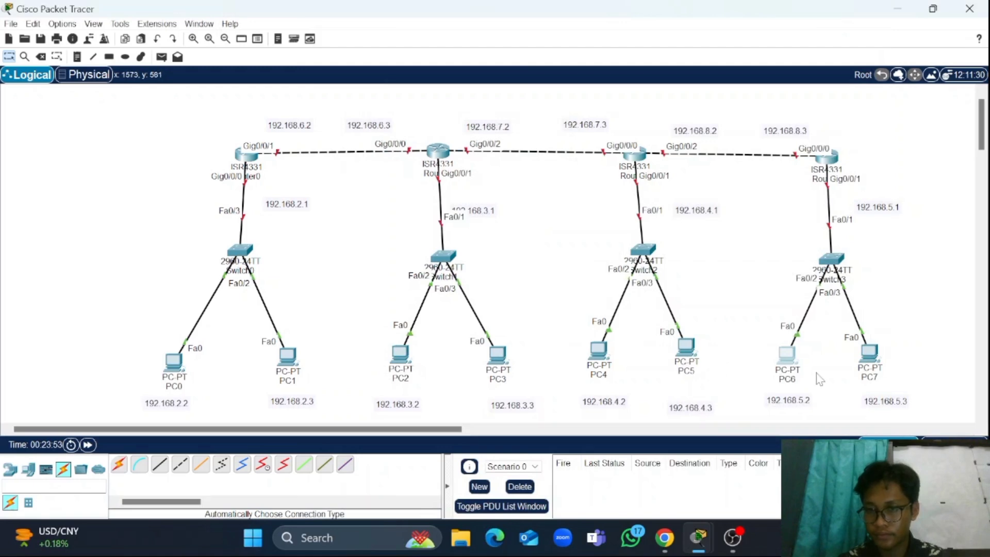
Copy 192.168.5.3 from the note below PC7 and enter it as PC7's static IPv4 address
double_click(884, 403)
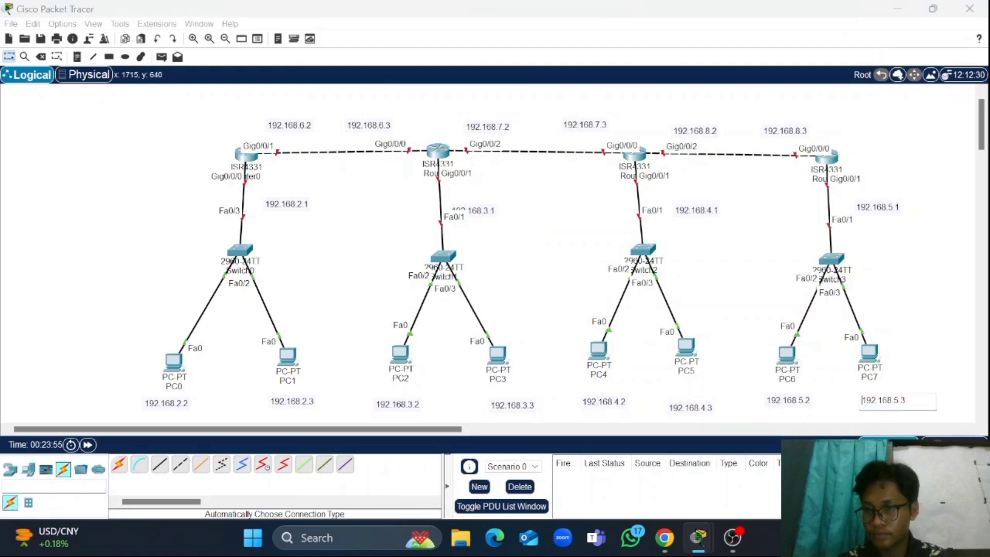
key(ctrl+a)
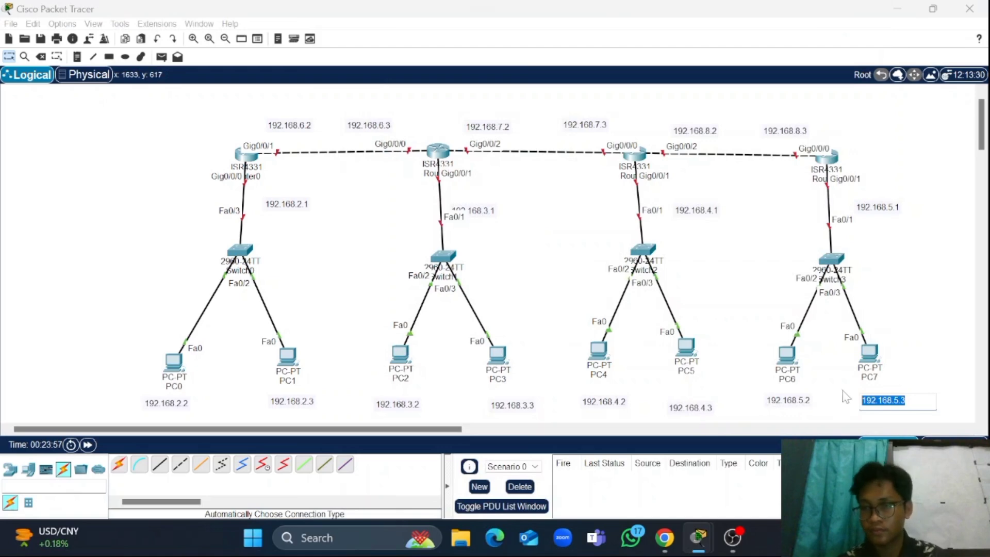
click(865, 359)
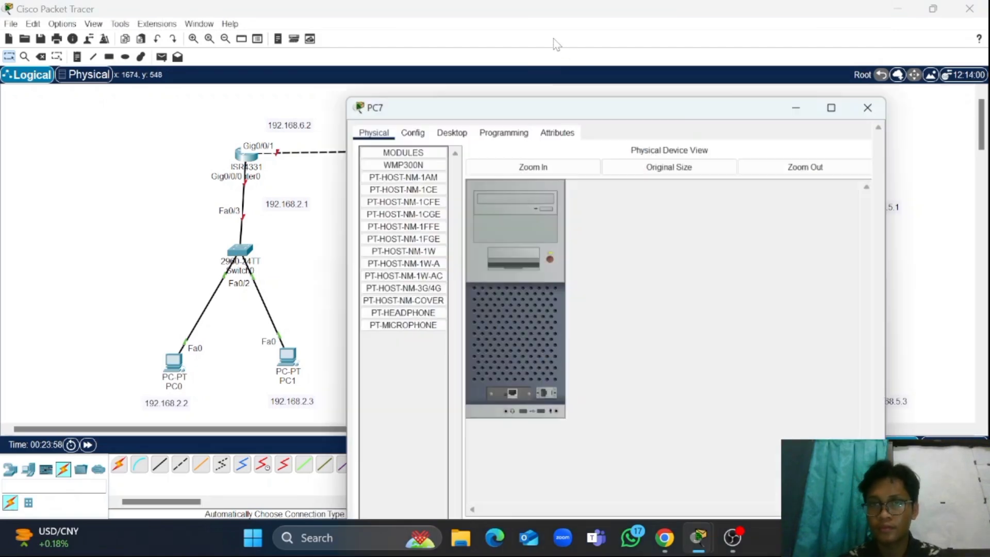
click(452, 133)
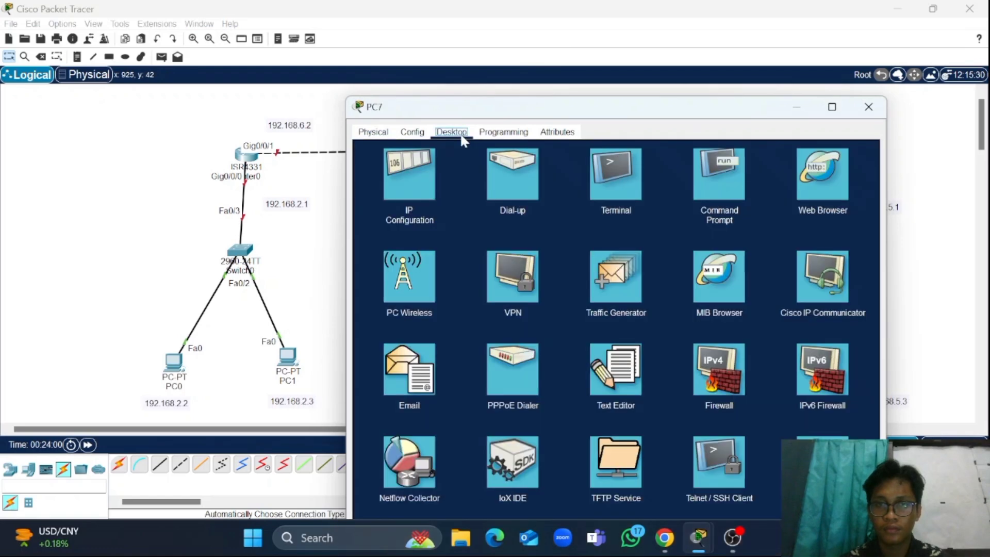
click(403, 183)
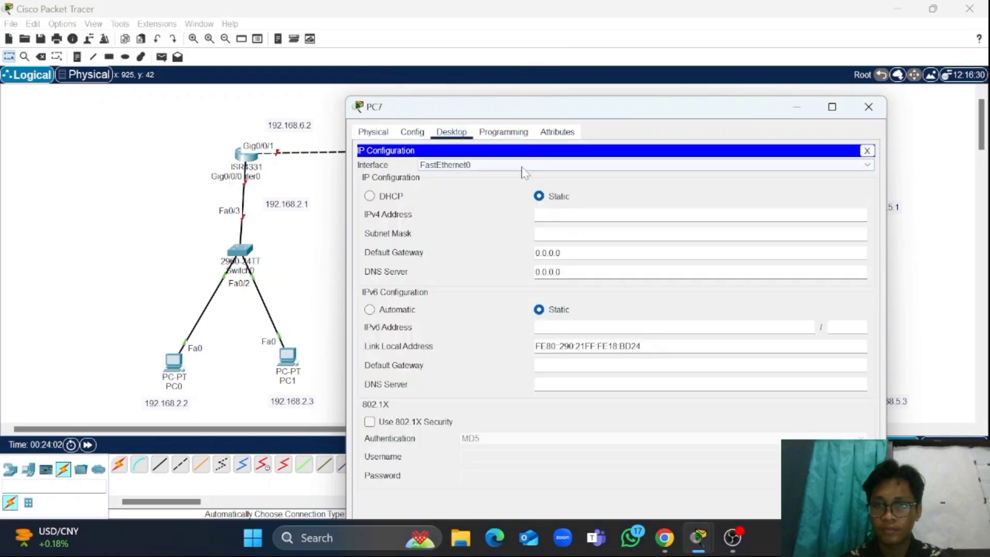
text(192.168.5.3)
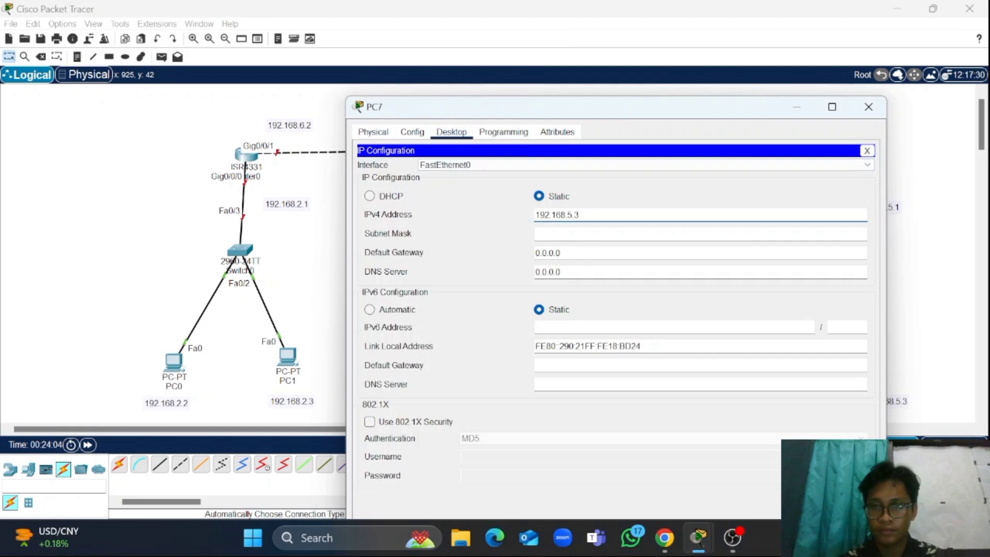
Accept subnet mask 255.255.255.0 on PC7, set its default gateway to 192.168.5.1 and close its configuration
click(562, 253)
key(BackSpace)
key(BackSpace)
key(BackSpace)
key(BackSpace)
key(BackSpace)
key(BackSpace)
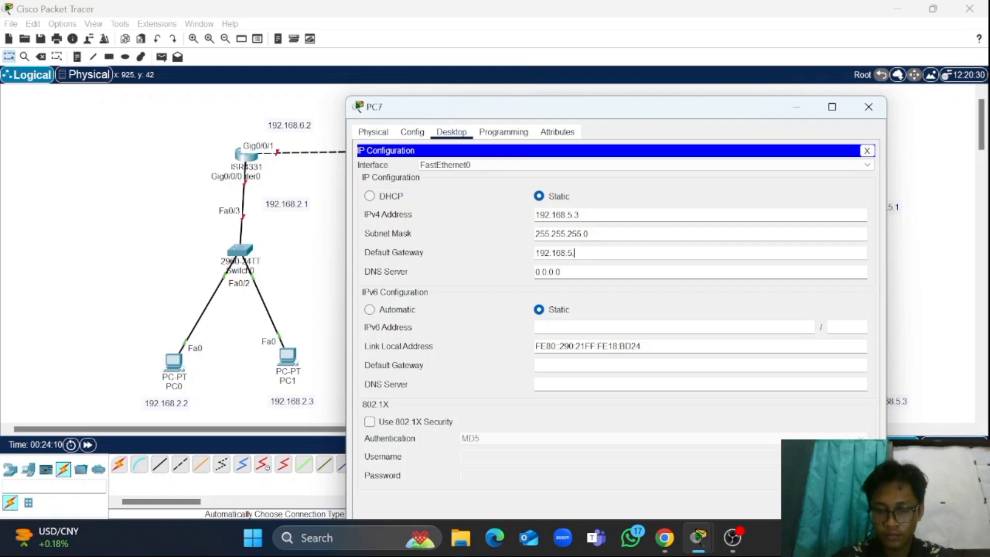
click(910, 157)
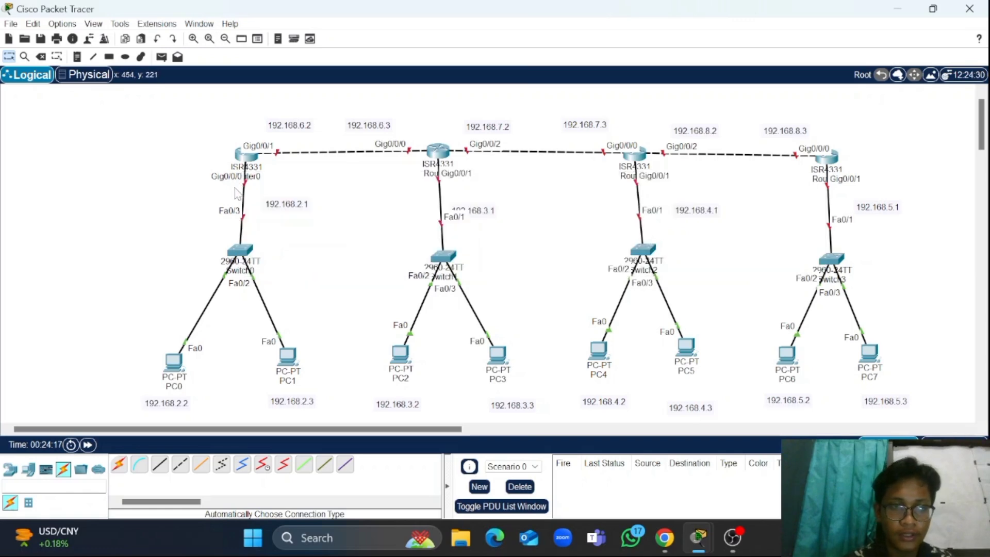
Assign 192.168.2.1 with mask 255.255.255.0 to Router0's GigabitEthernet0/0/0, turn the port on and close the router's configuration
click(238, 153)
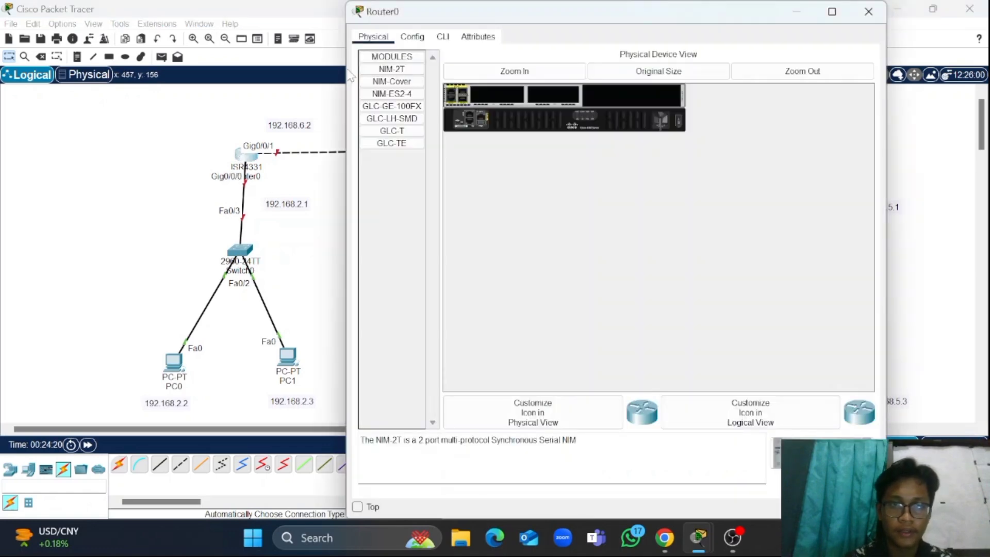
click(415, 39)
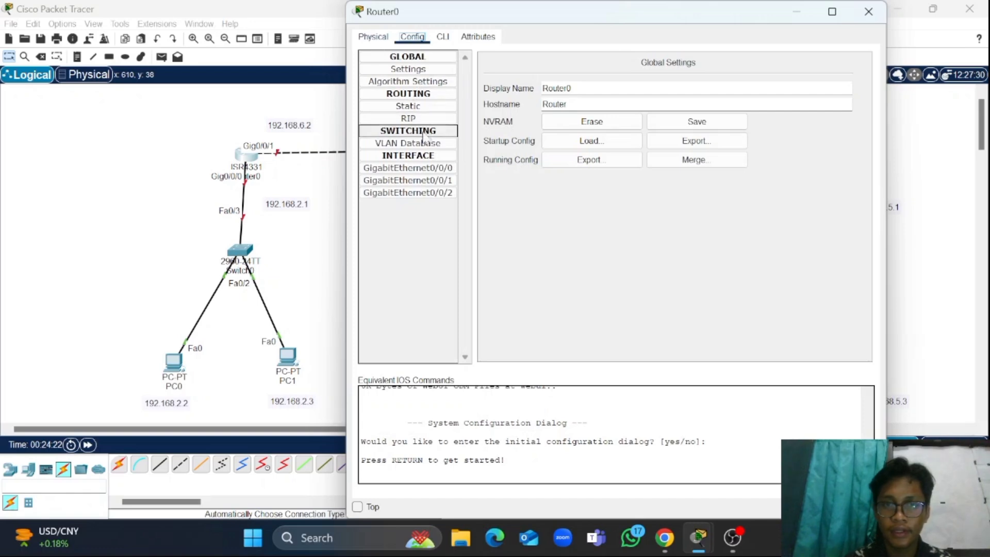
click(410, 171)
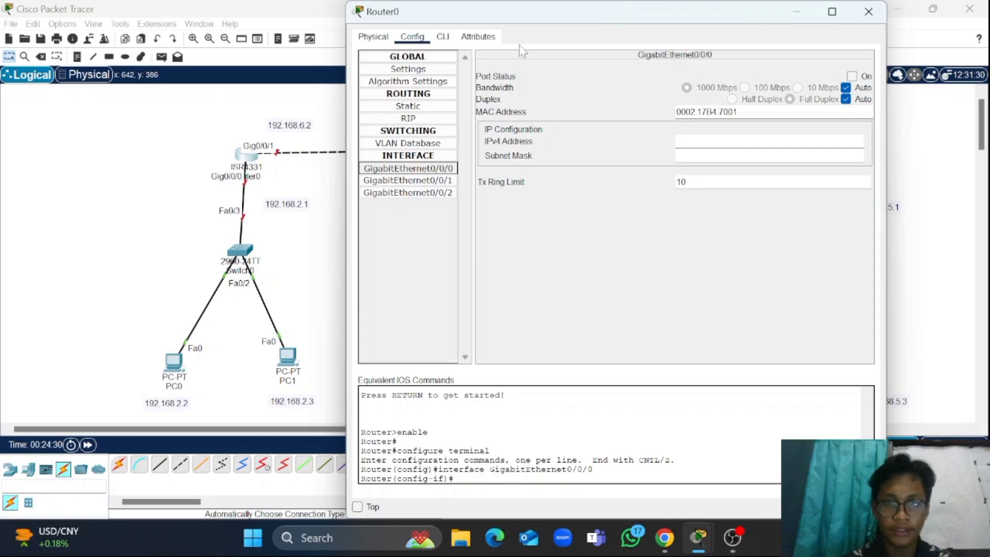
click(717, 141)
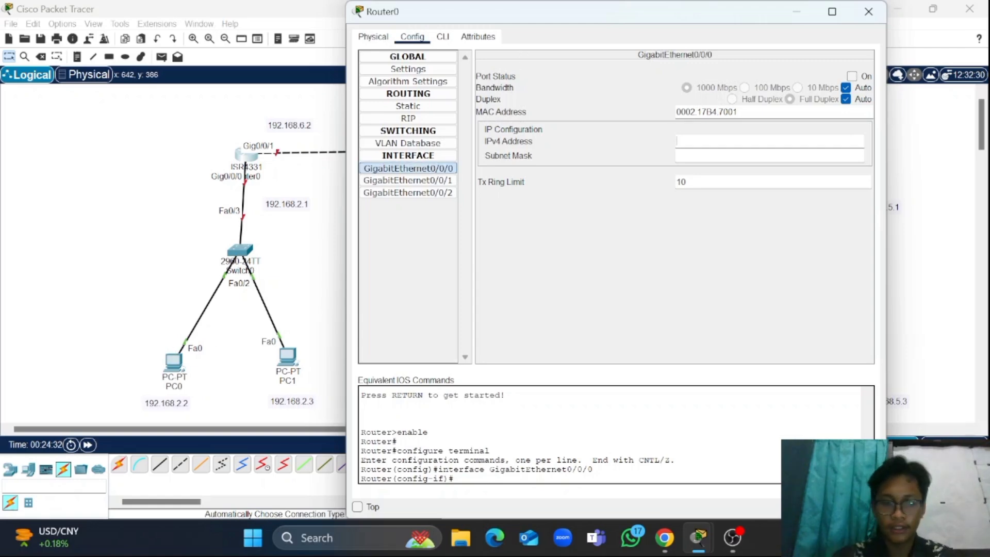
text(192.168.2.1)
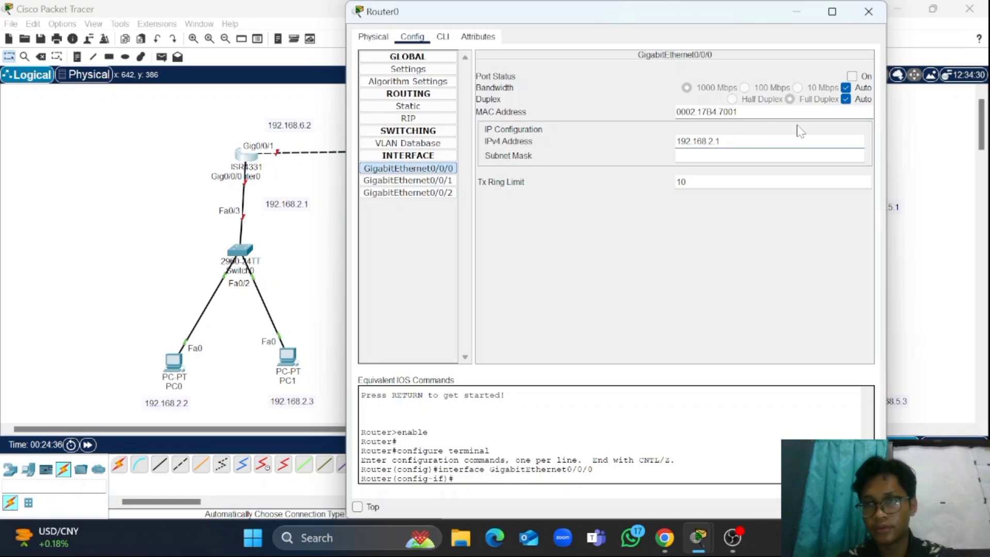
click(860, 78)
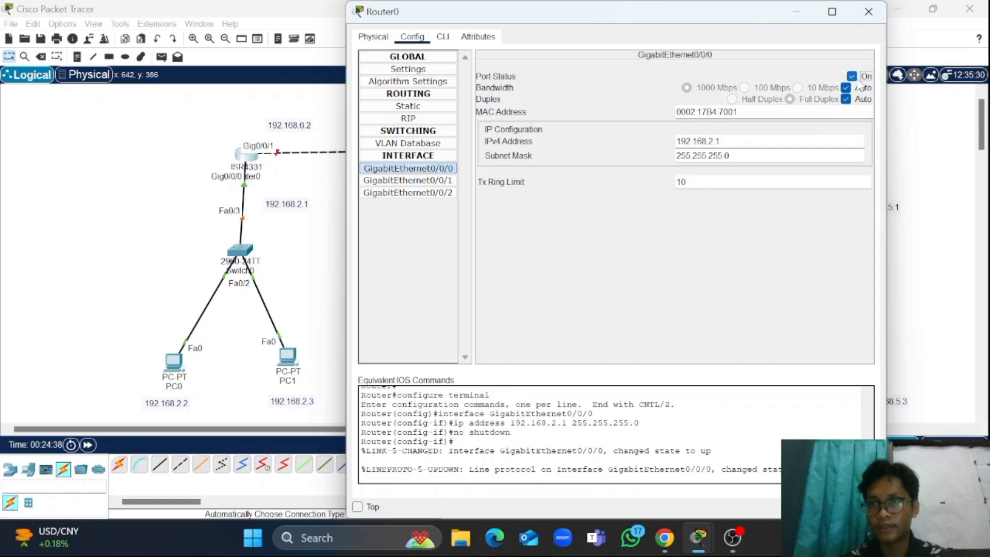
click(327, 260)
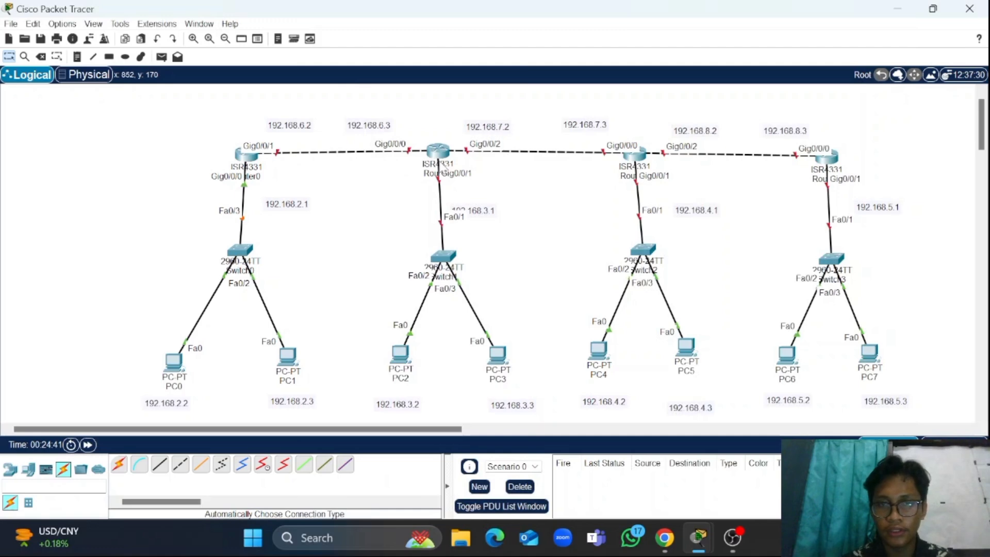
Copy the address 192.168.3.1 from the note beside the link between Router1 and Switch1
double_click(439, 151)
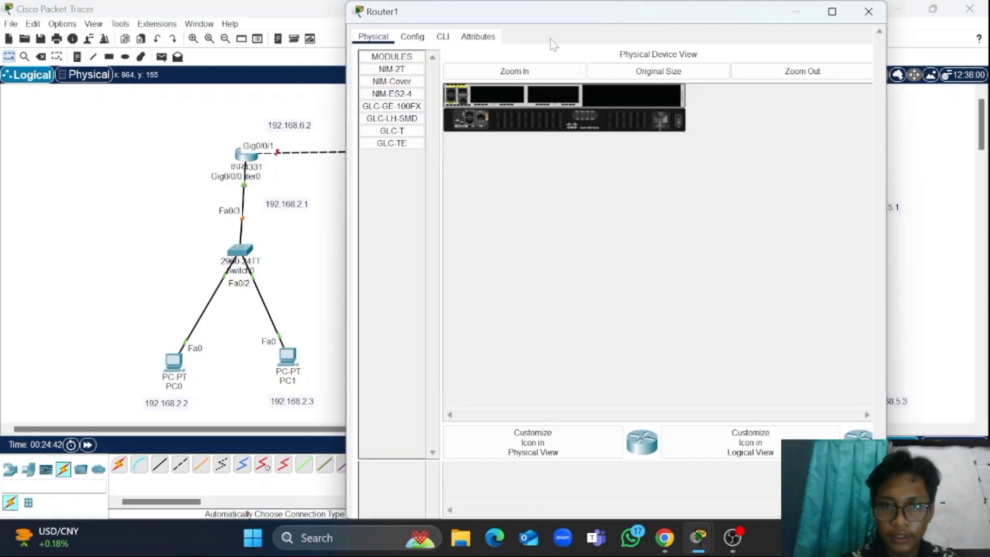
click(868, 11)
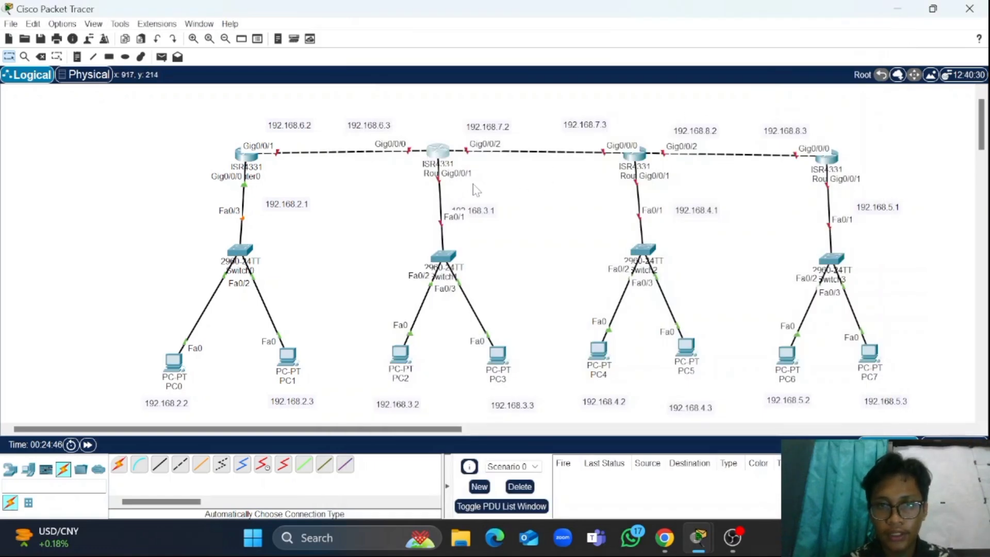
click(489, 212)
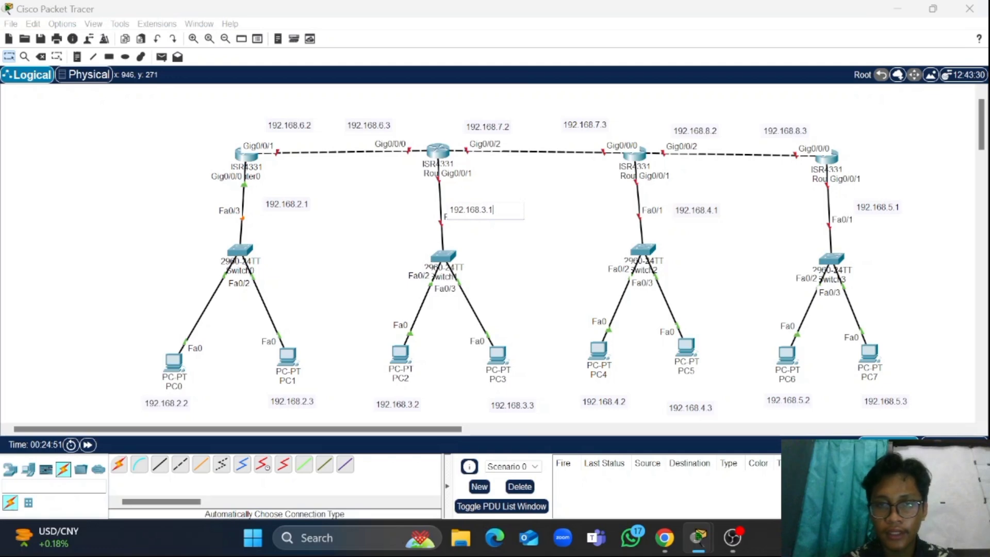
key(ctrl+a)
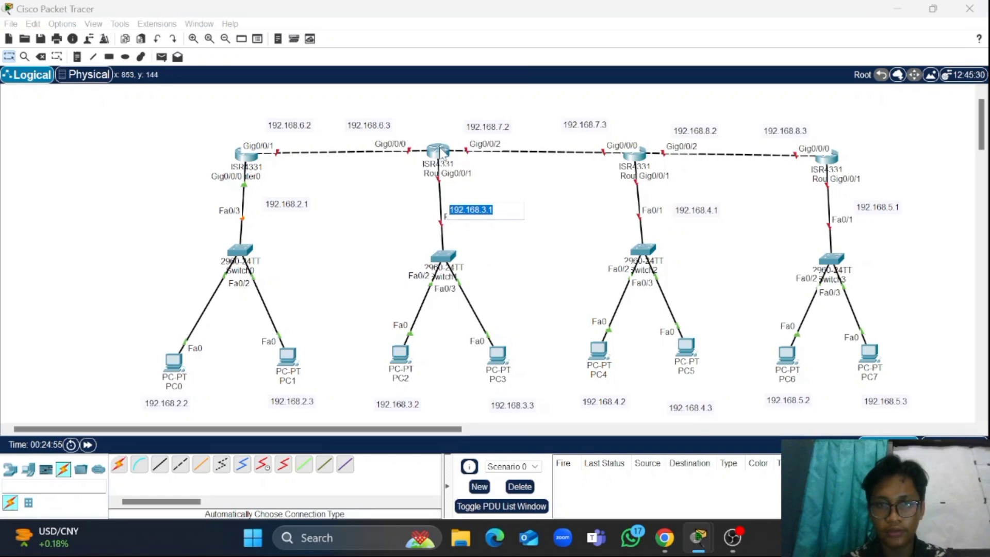
Assign 192.168.3.1 with the default subnet mask to Router1's GigabitEthernet0/0/1, turn the port on and close the router's configuration
click(441, 153)
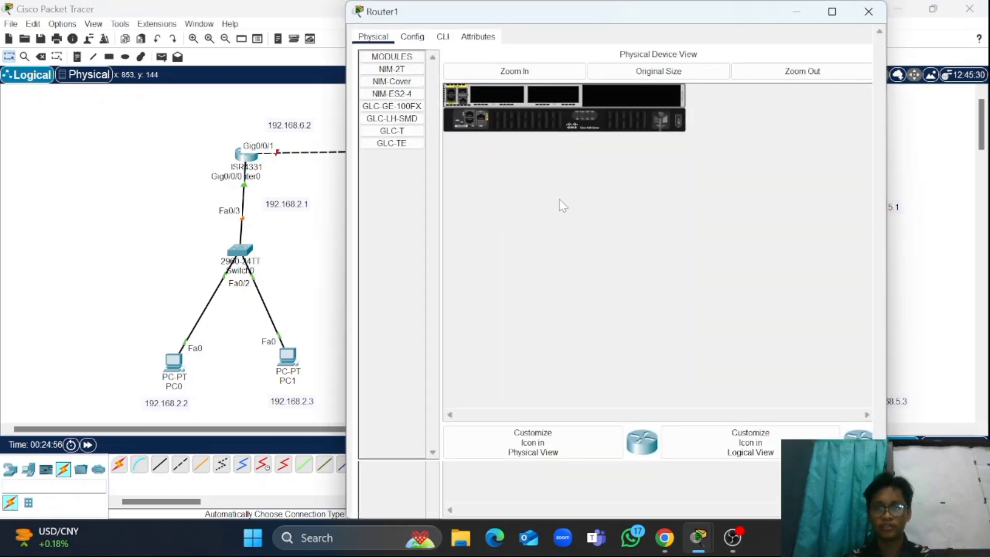
click(413, 39)
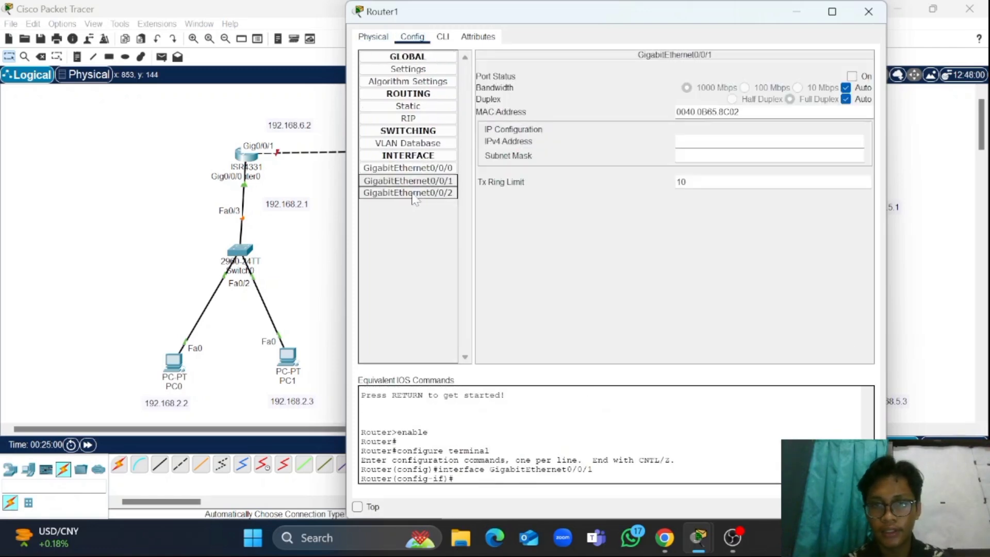
click(722, 142)
text(192.168.3.1)
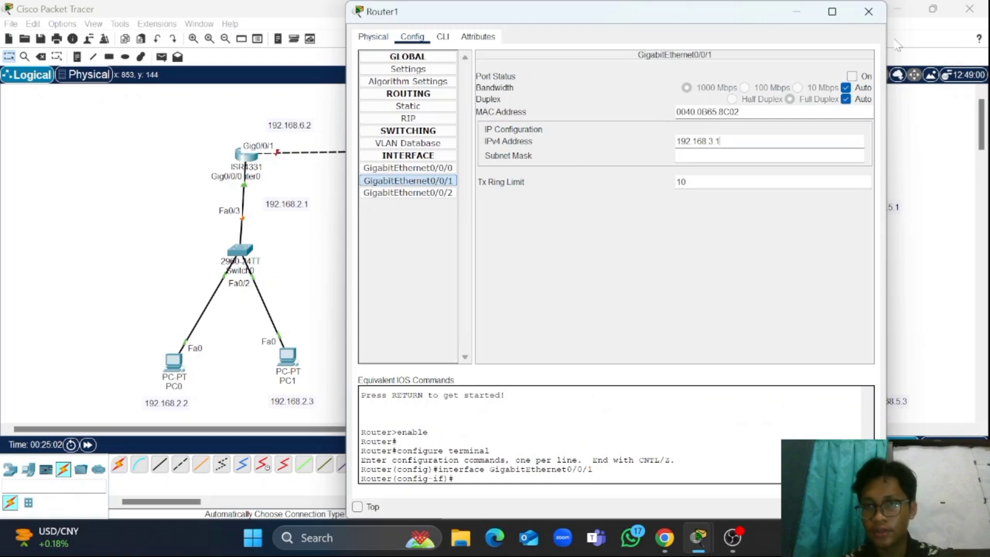
key(Tab)
click(858, 77)
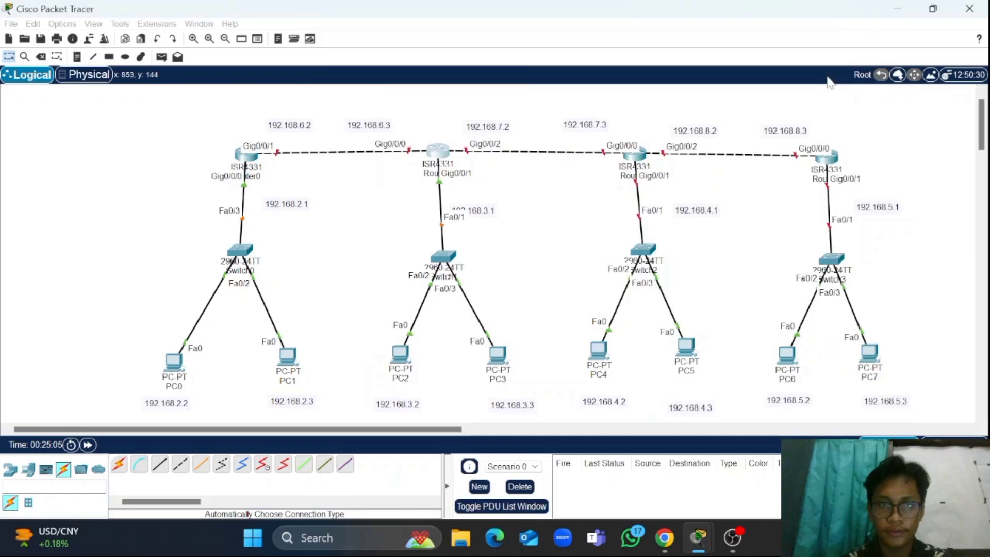
click(868, 11)
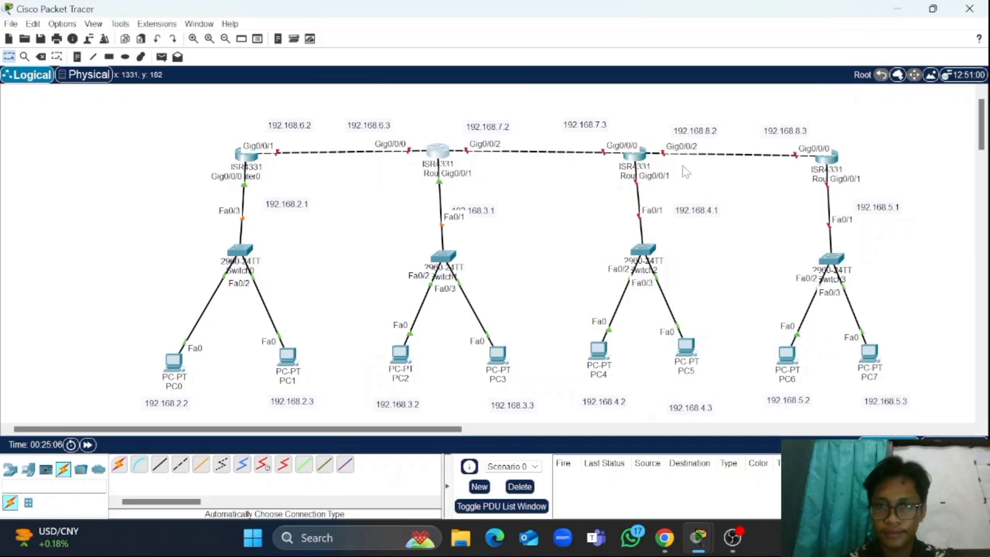
Assign Router2's GigabitEthernet0/0/1 the labelled address 192.168.4.1 with mask 255.255.255.0 and enable the port
double_click(692, 208)
key(ctrl+a)
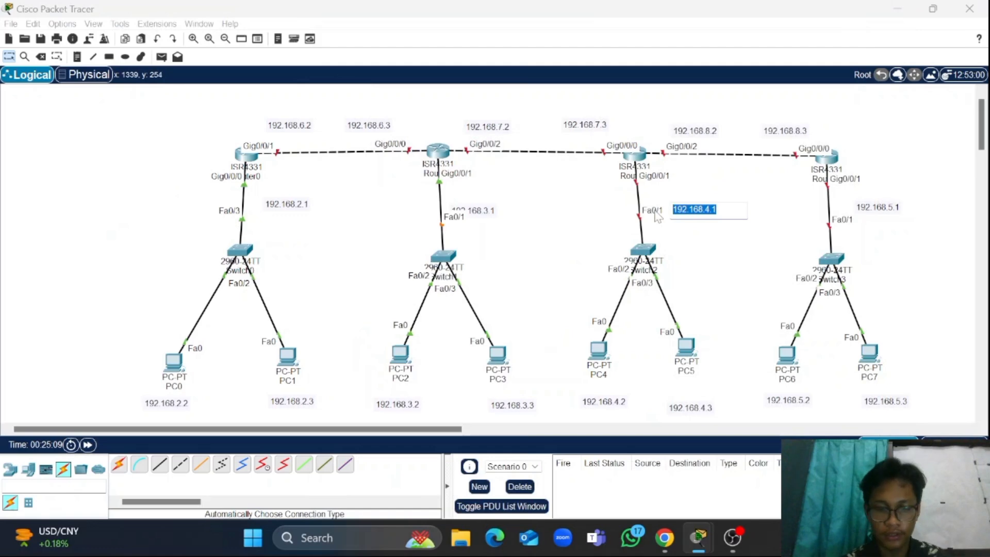
click(629, 160)
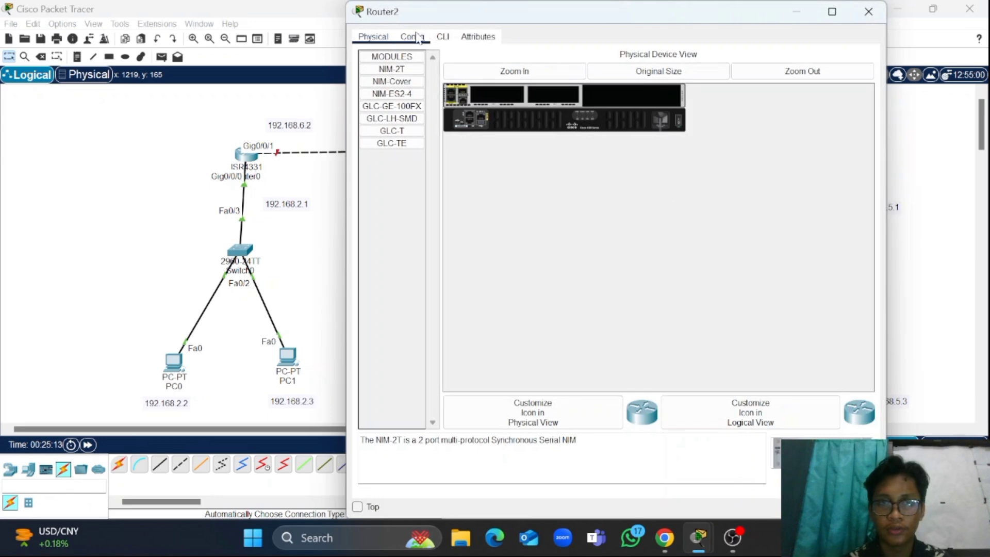
click(418, 37)
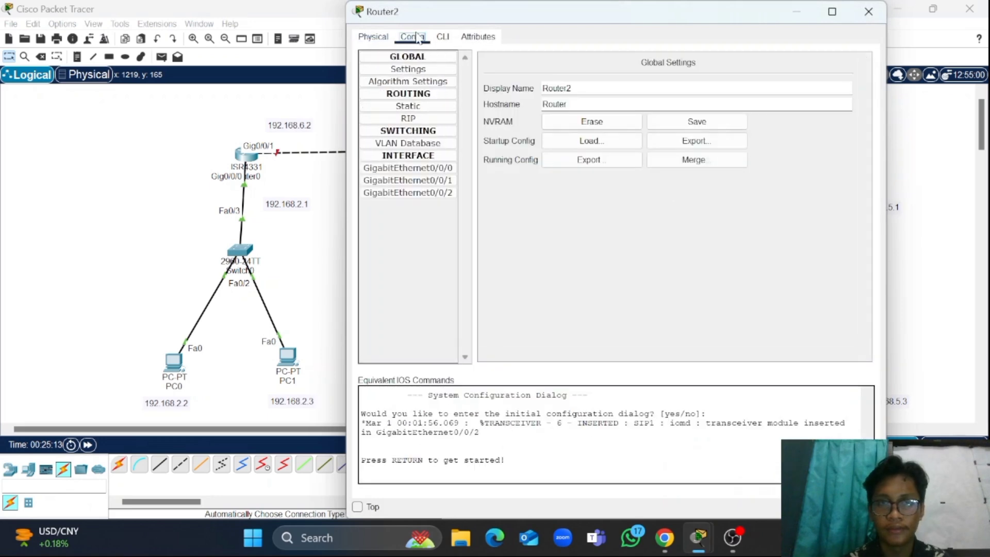
click(410, 185)
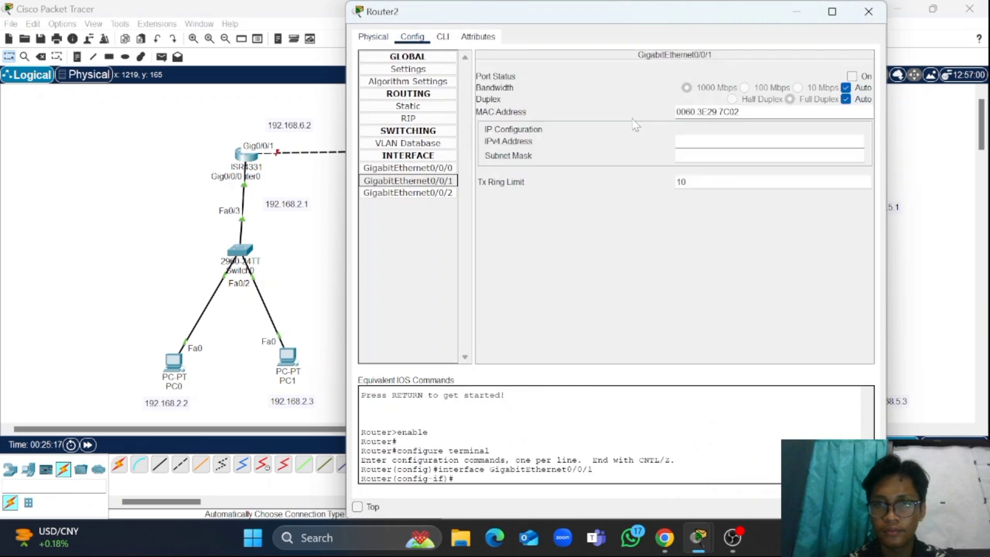
click(768, 141)
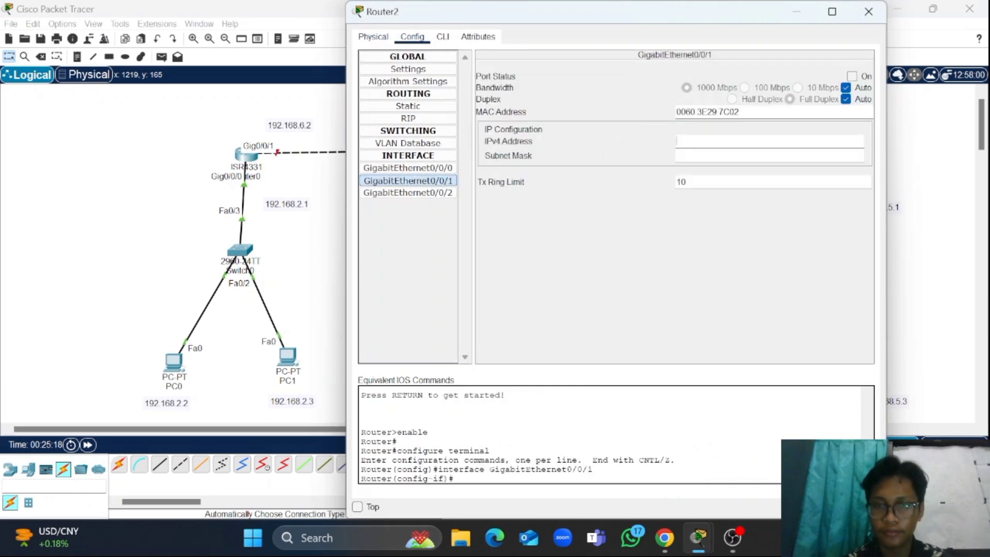
text(192.168.4.1)
click(851, 76)
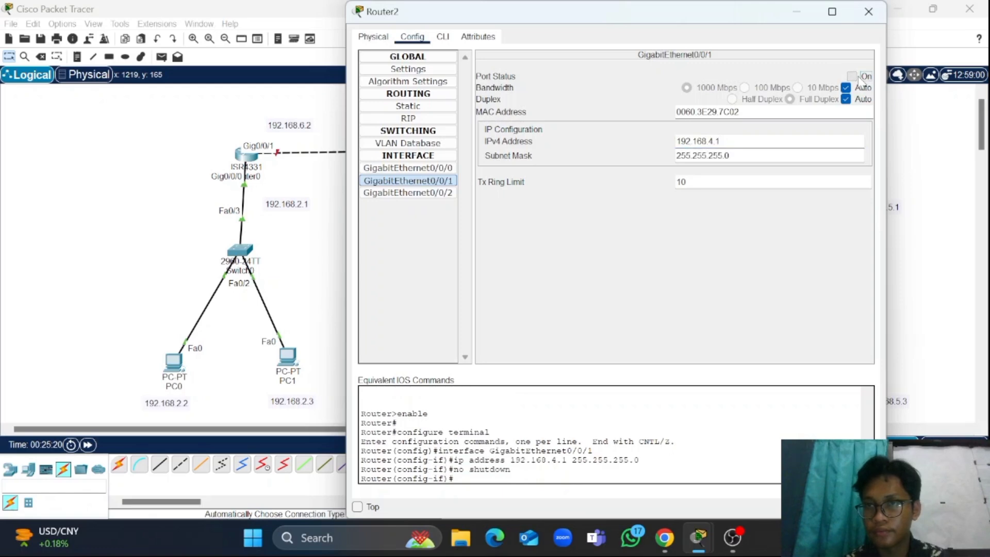
click(868, 11)
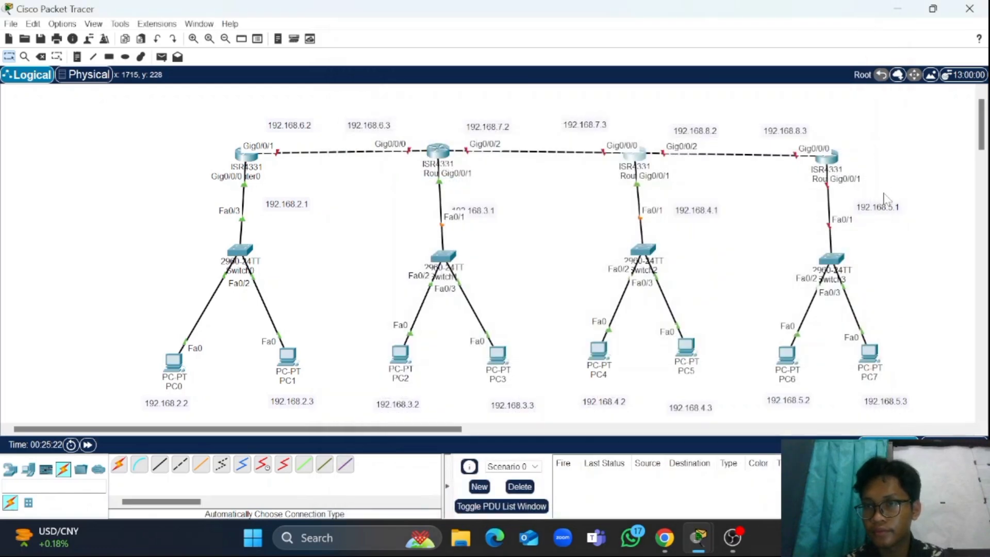
Give Router3's GigabitEthernet0/0/1 interface the labelled address 192.168.5.1 with mask 255.255.255.0 and turn the port on
double_click(897, 208)
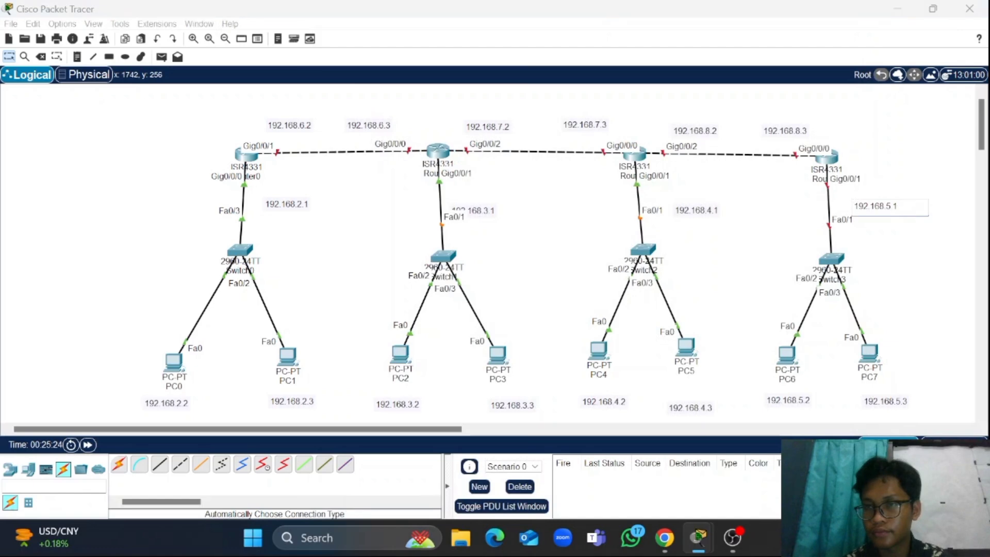
drag(897, 207, 844, 211)
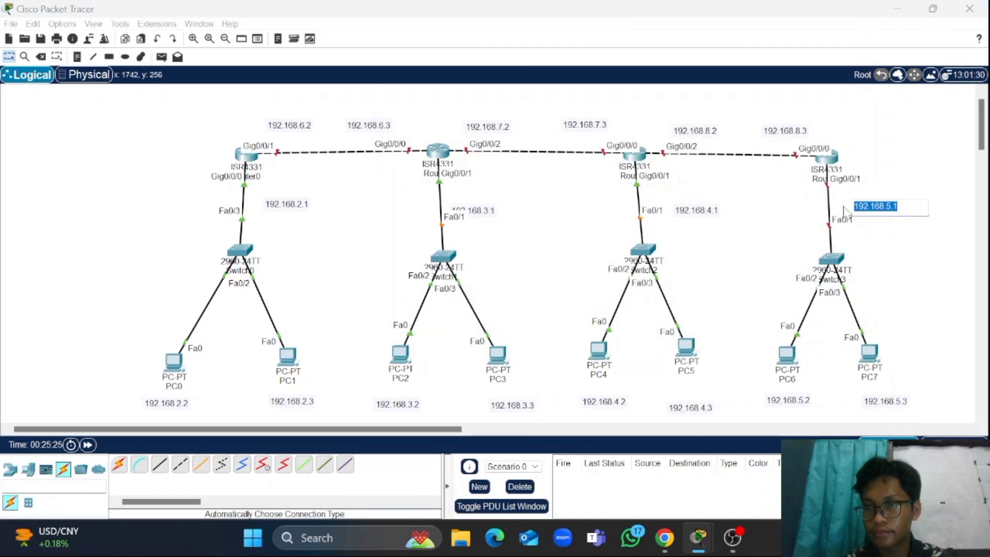
click(817, 158)
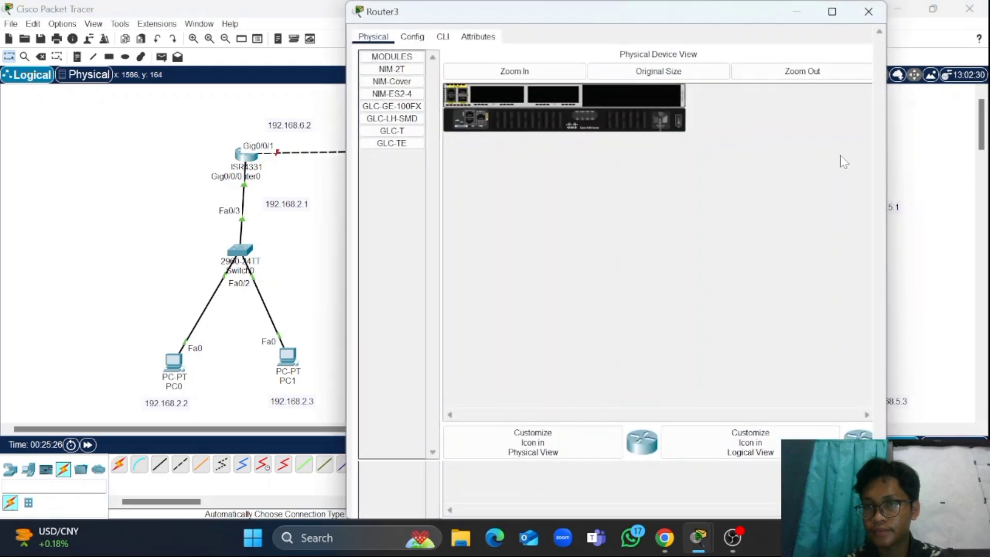
click(414, 41)
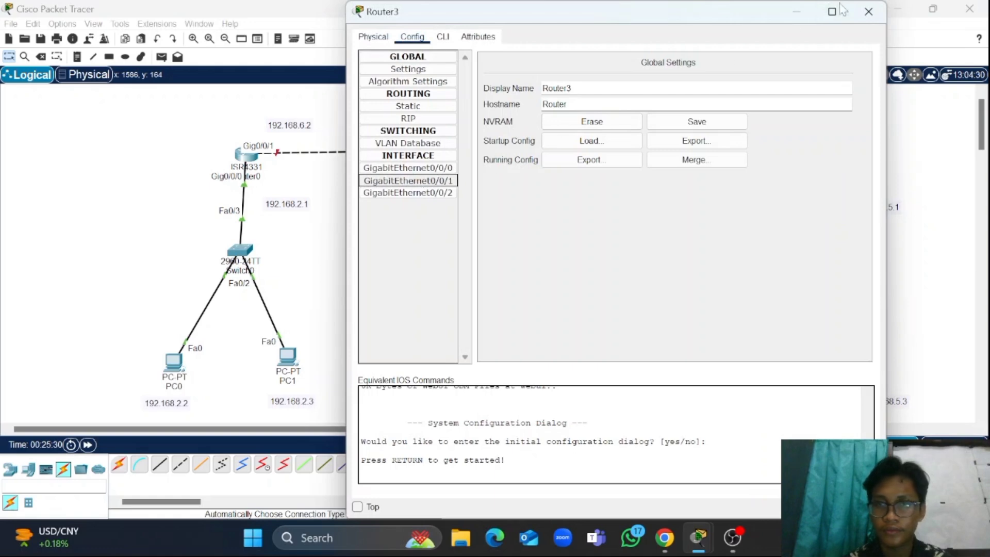
click(868, 12)
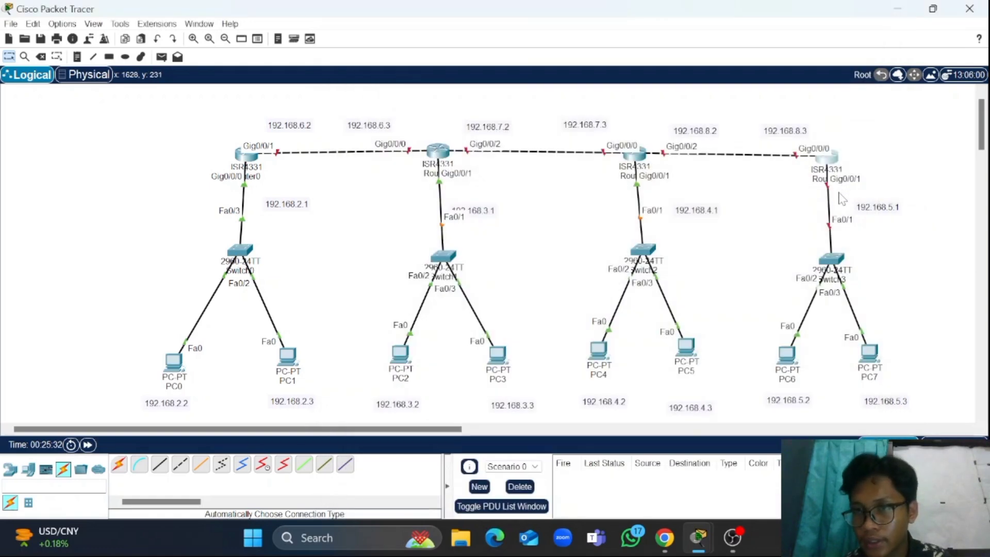
click(832, 161)
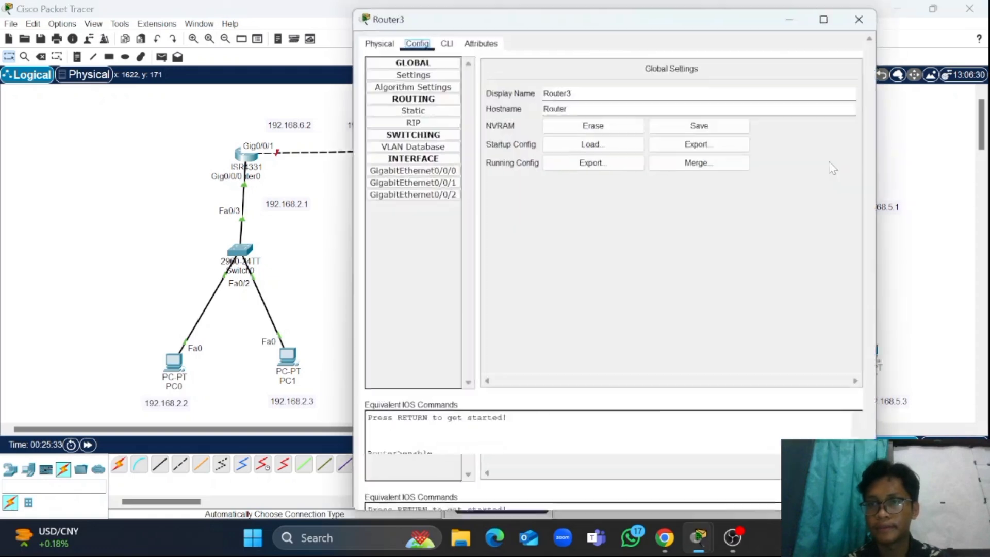
click(407, 181)
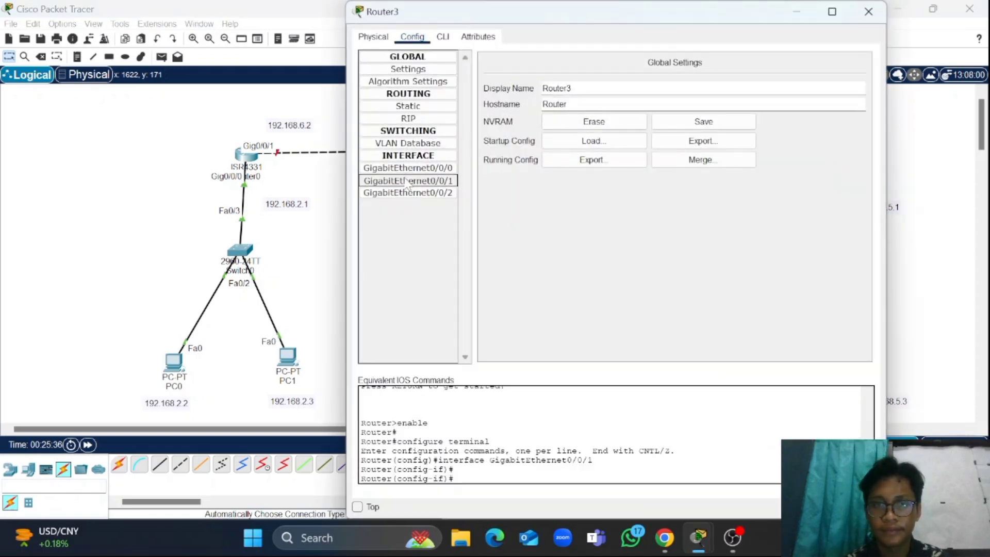
click(686, 140)
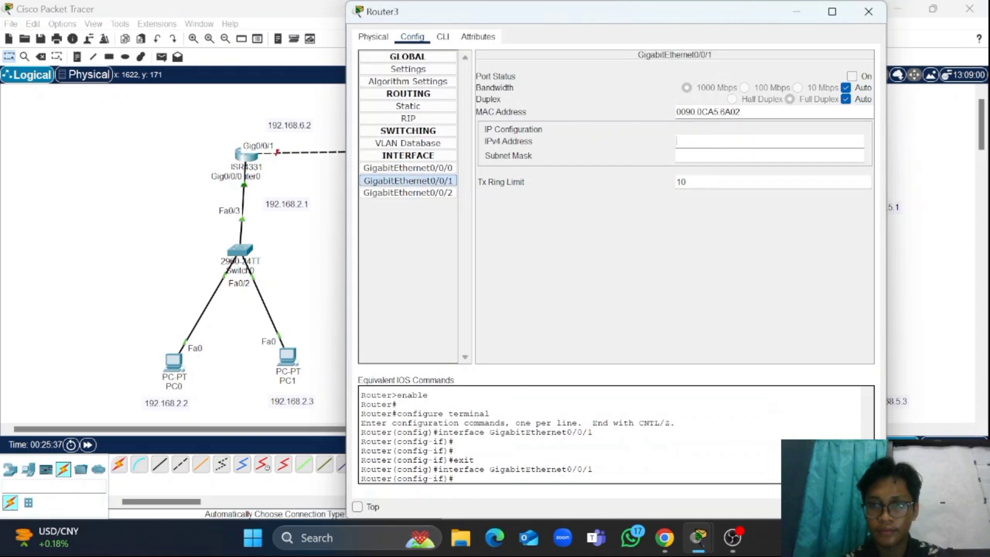
text(192.168.5.1)
key(Tab)
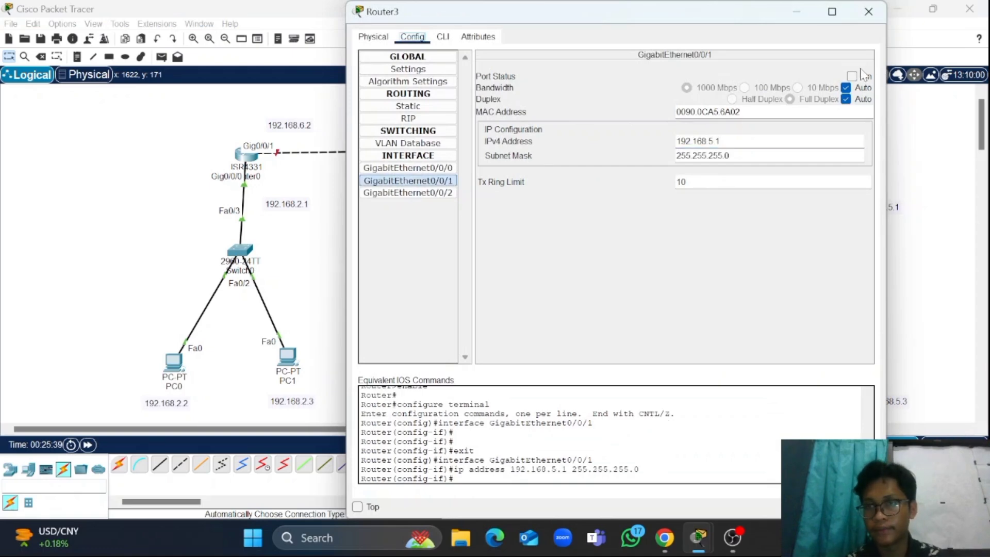
click(853, 76)
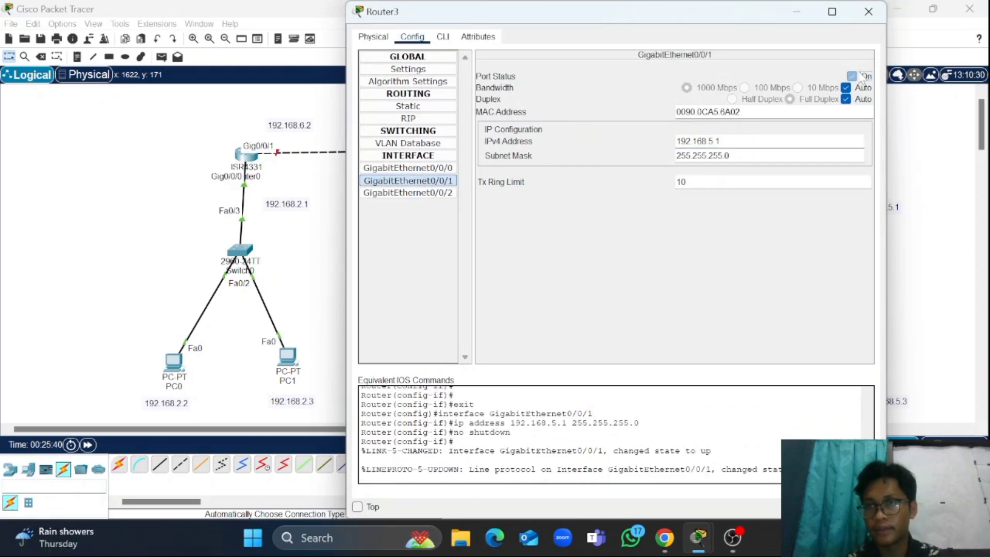
click(868, 13)
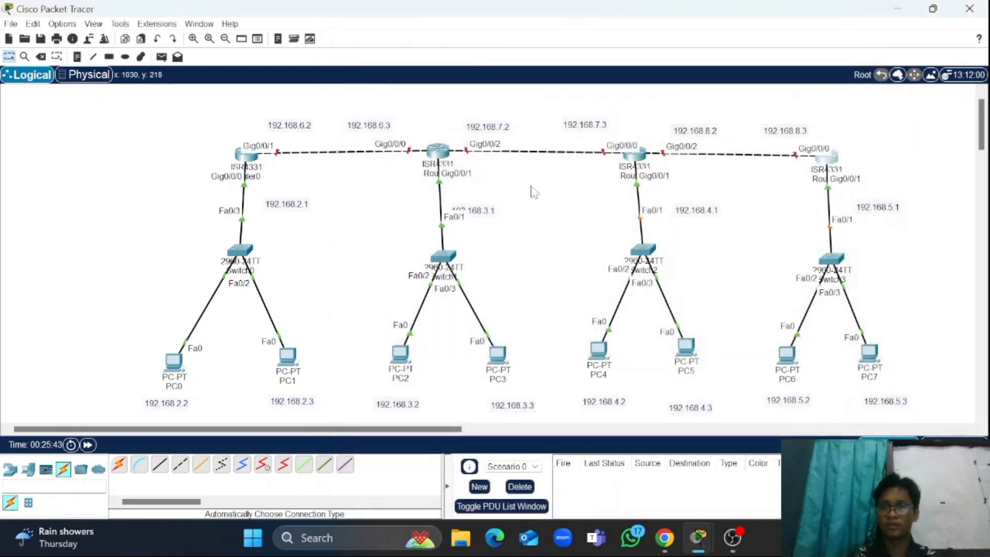
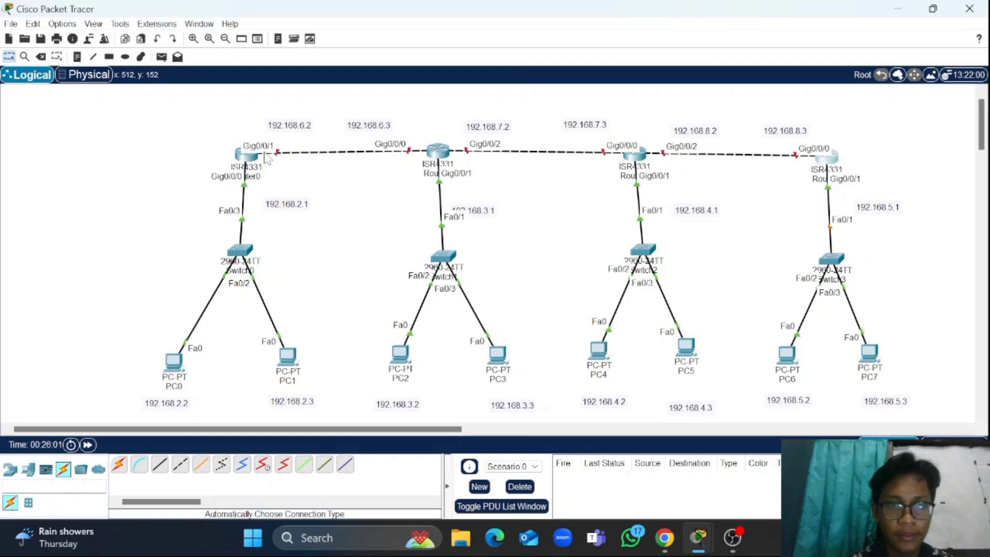
Copy the 192.168.6.2 label into Router0's GigabitEthernet0/0/1 IPv4 address with mask 255.255.255.0, and turn the port on
double_click(304, 129)
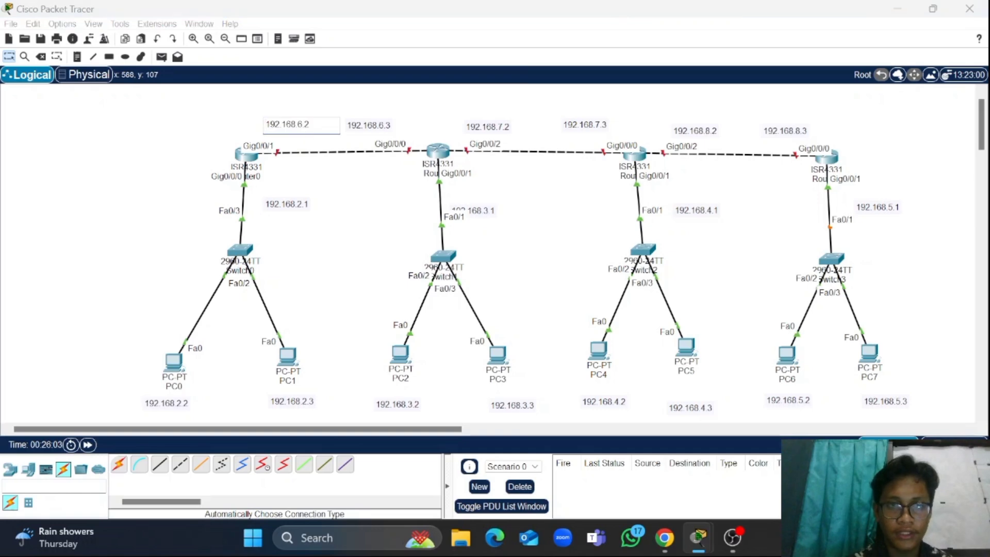
drag(309, 124, 242, 120)
key(ctrl+c)
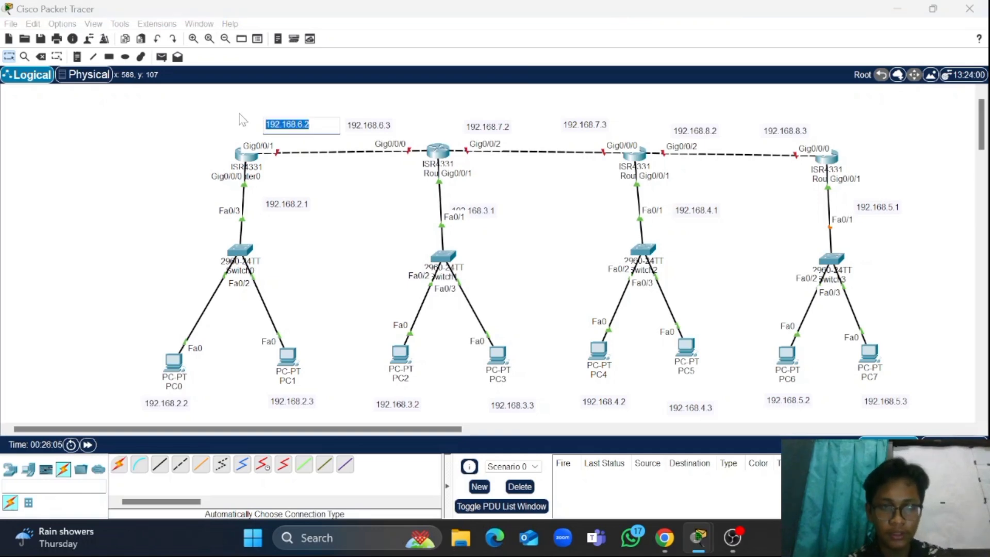
click(245, 154)
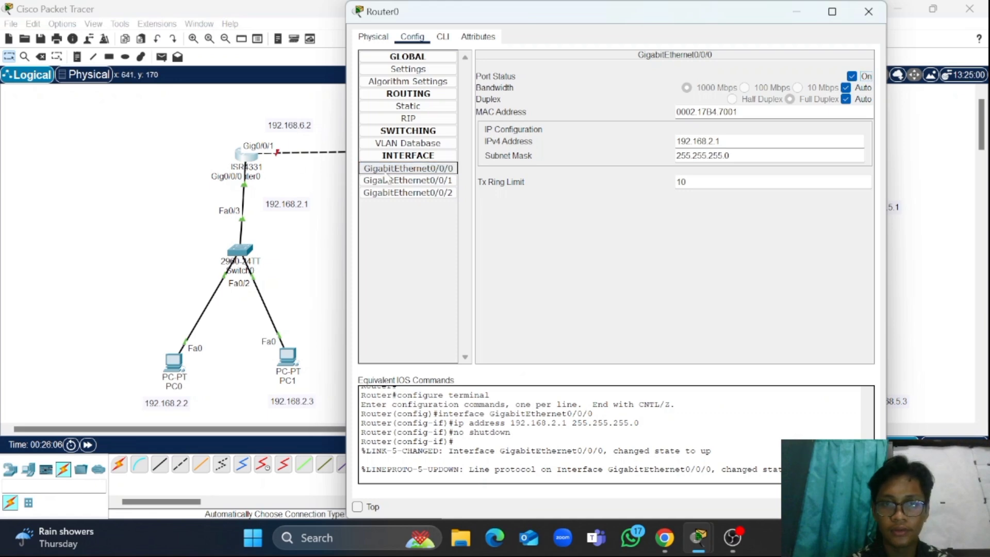
click(388, 180)
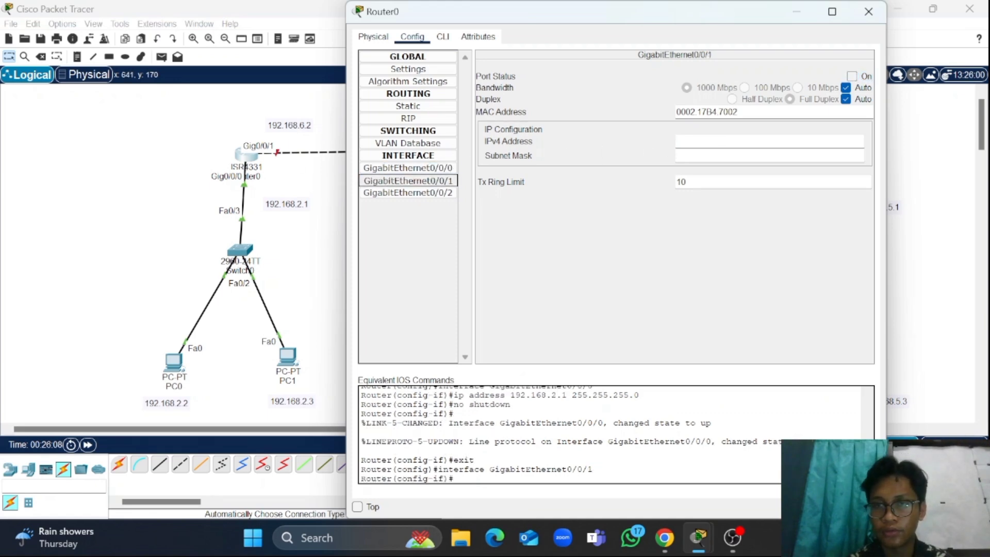
click(732, 141)
key(ctrl+v)
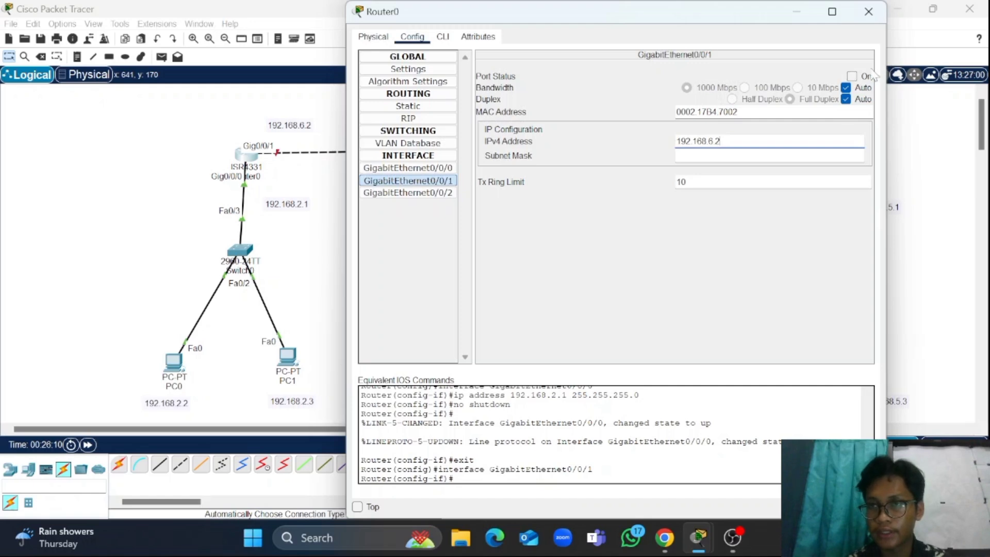
key(Tab)
click(851, 76)
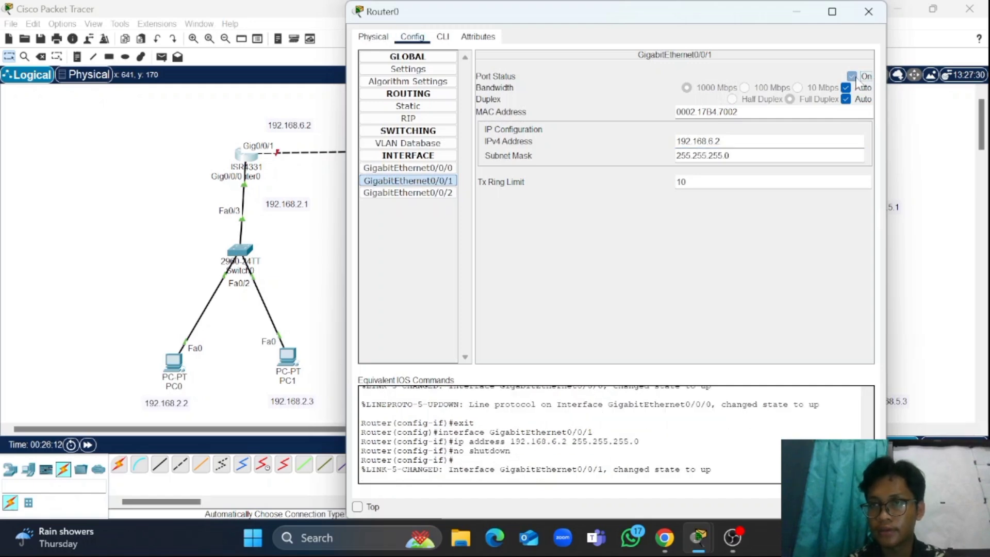
click(868, 12)
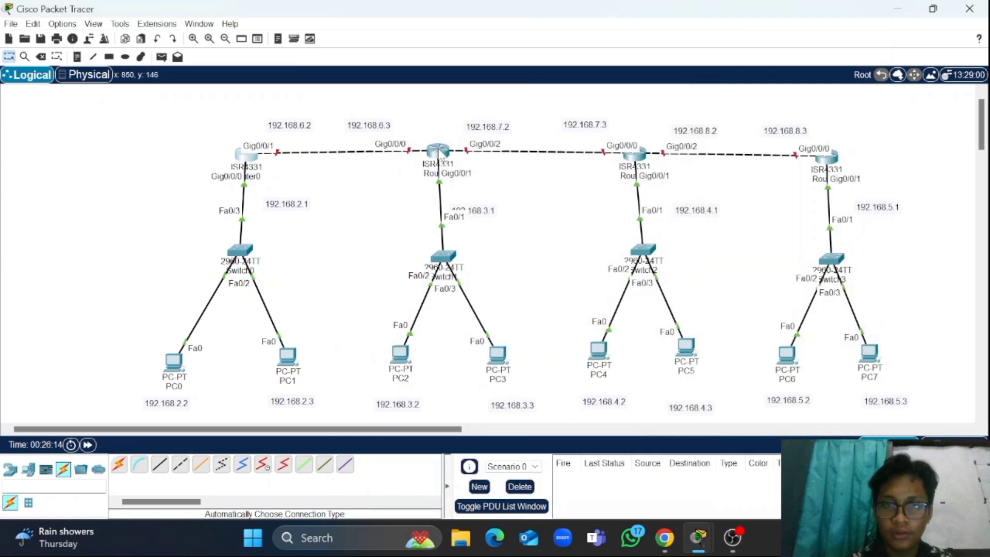
Copy the 192.168.6.3 label into Router1's GigabitEthernet0/0/0 IPv4 address with mask 255.255.255.0, and turn the port on
double_click(371, 129)
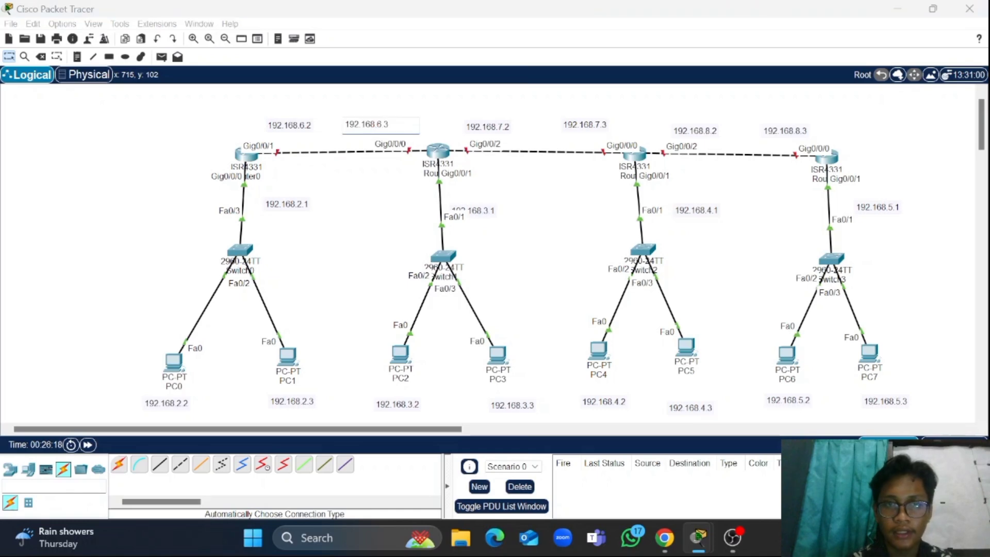
key(ctrl+a)
key(ctrl+c)
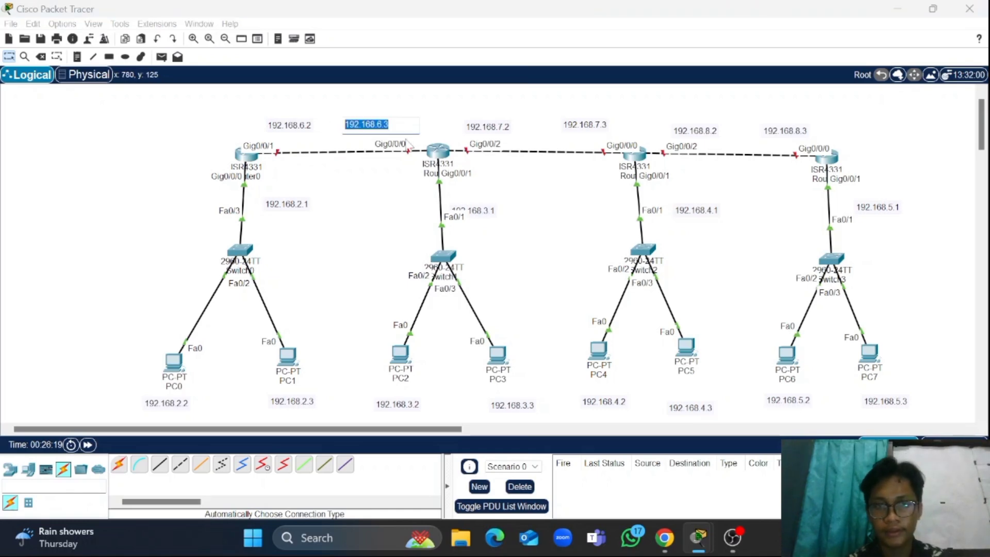
click(438, 152)
click(437, 152)
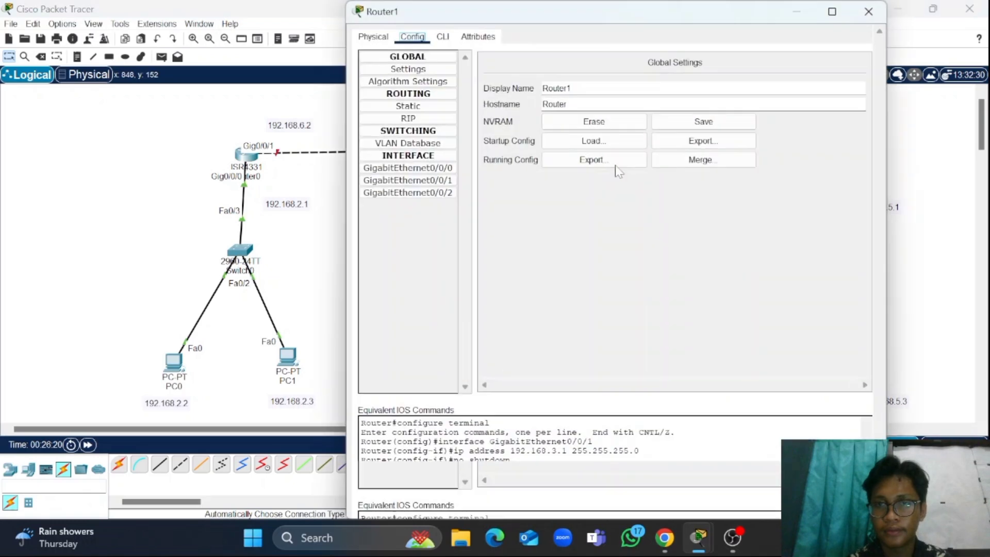
click(437, 167)
click(734, 142)
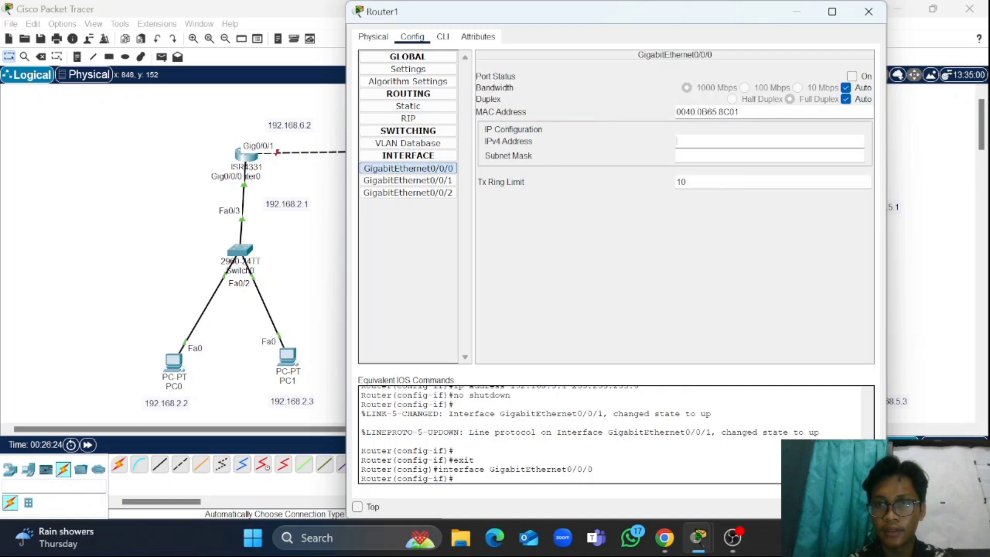
key(ctrl+v)
click(865, 78)
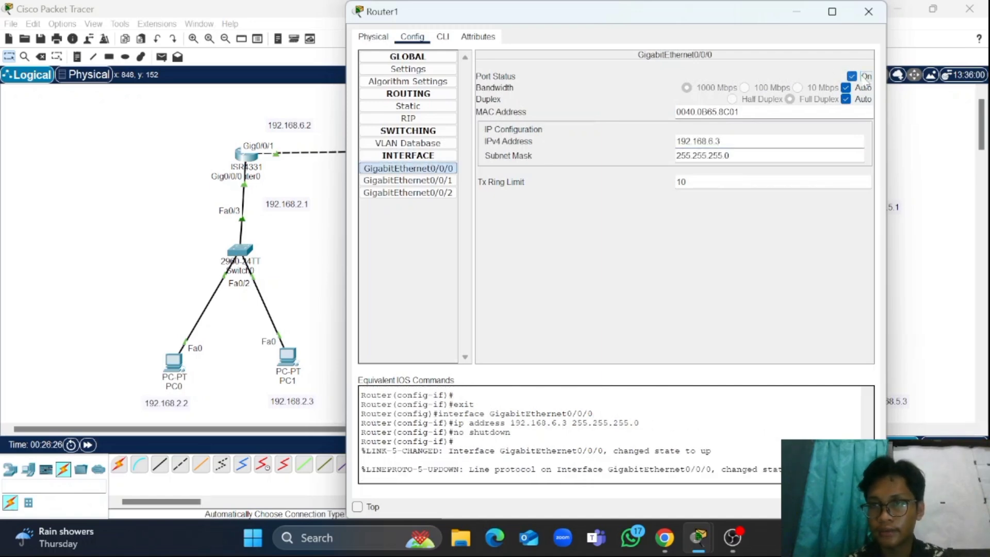
click(868, 12)
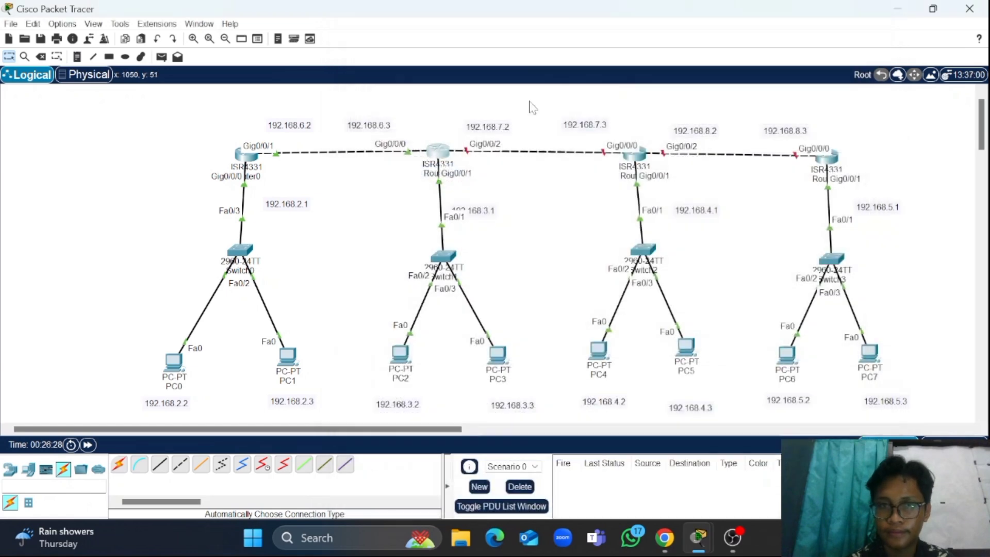
Copy the 192.168.7.2 label into Router1's GigabitEthernet0/0/2 IPv4 address with mask 255.255.255.0, and turn the port on
double_click(503, 130)
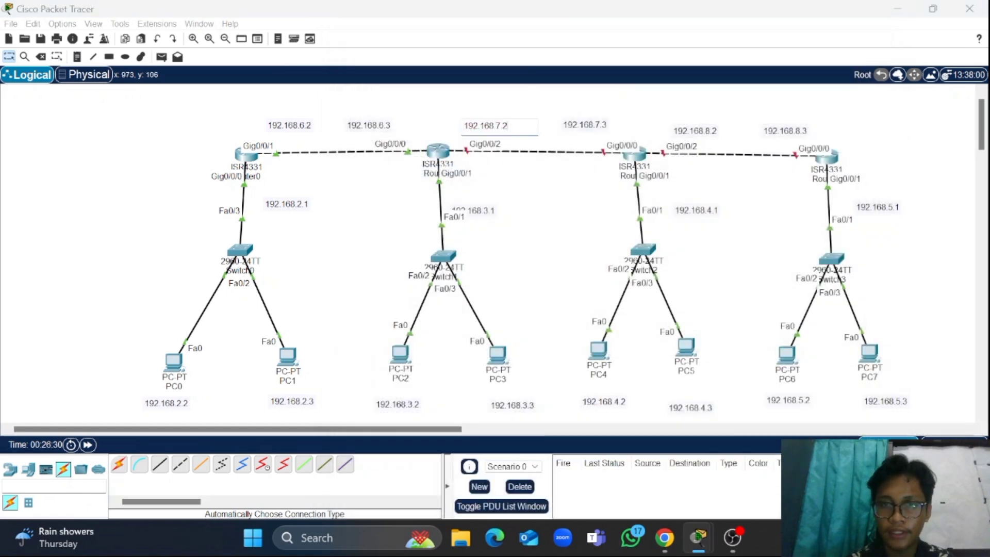
drag(507, 127, 463, 127)
key(ctrl+c)
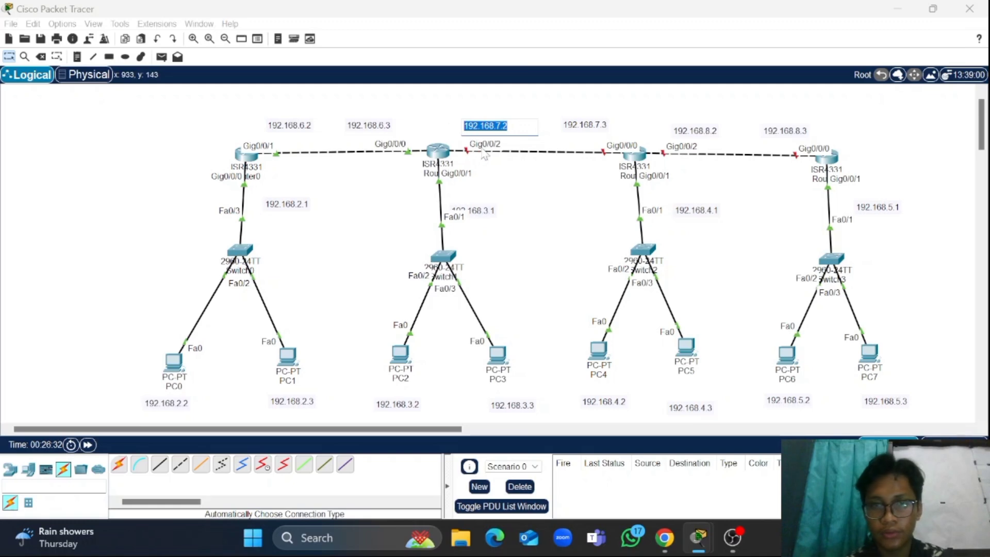
click(443, 161)
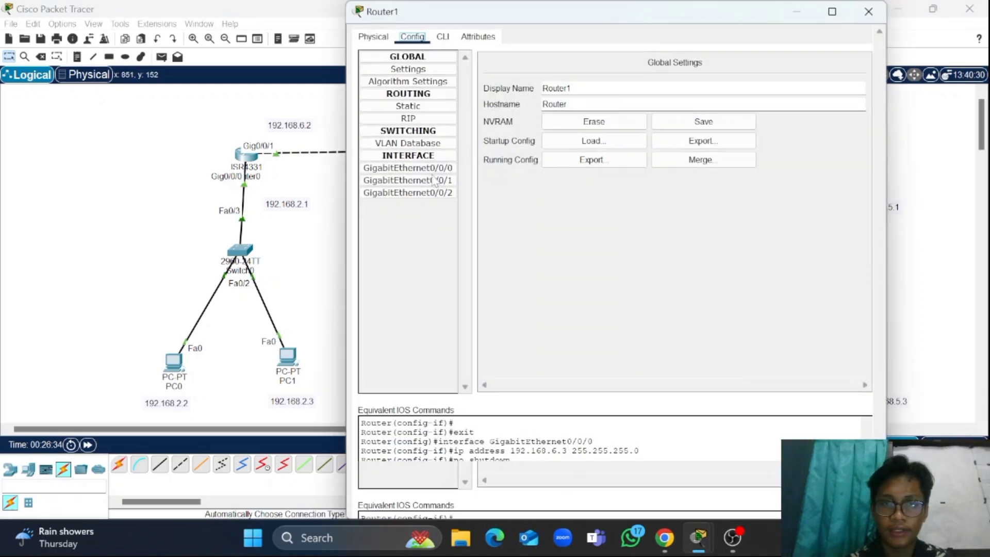
click(427, 180)
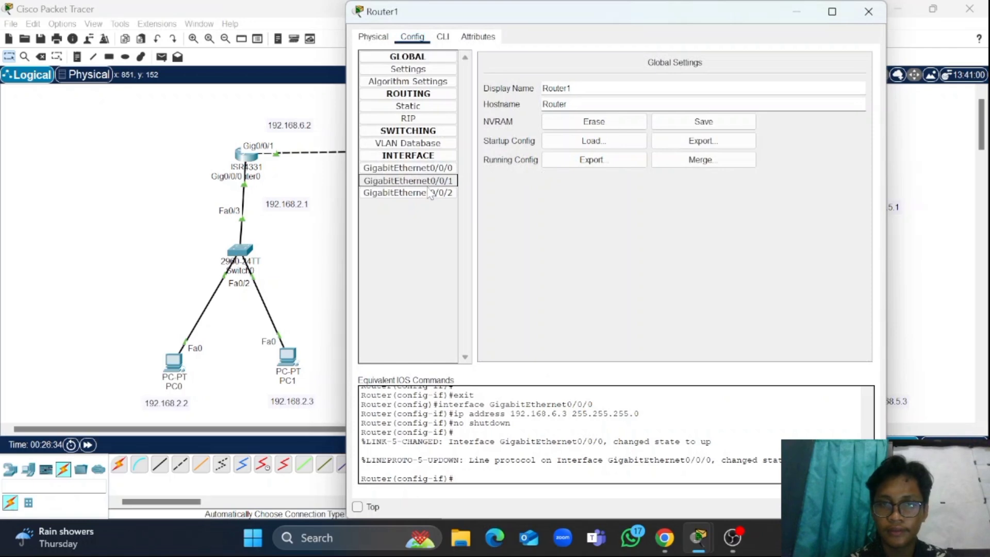
click(430, 194)
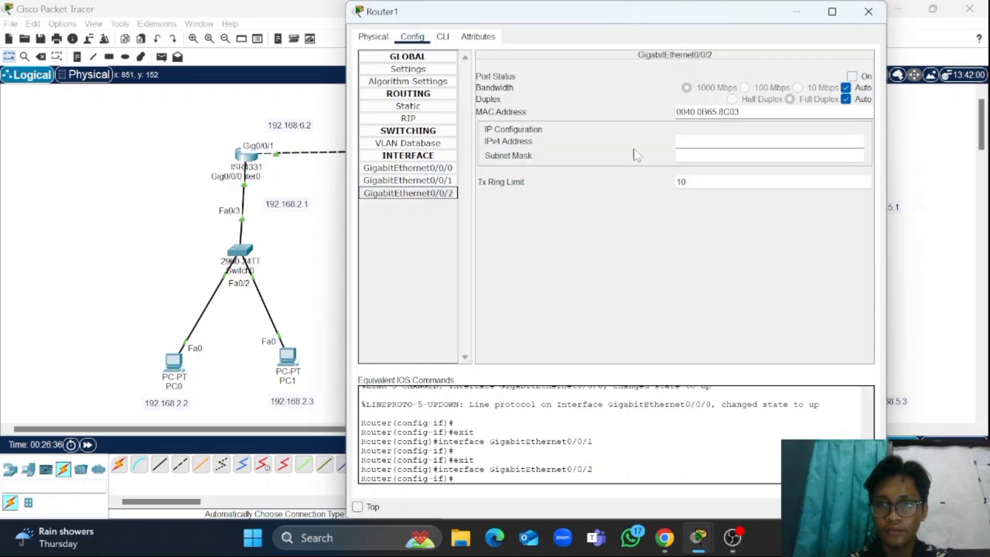
click(715, 140)
key(ctrl+v)
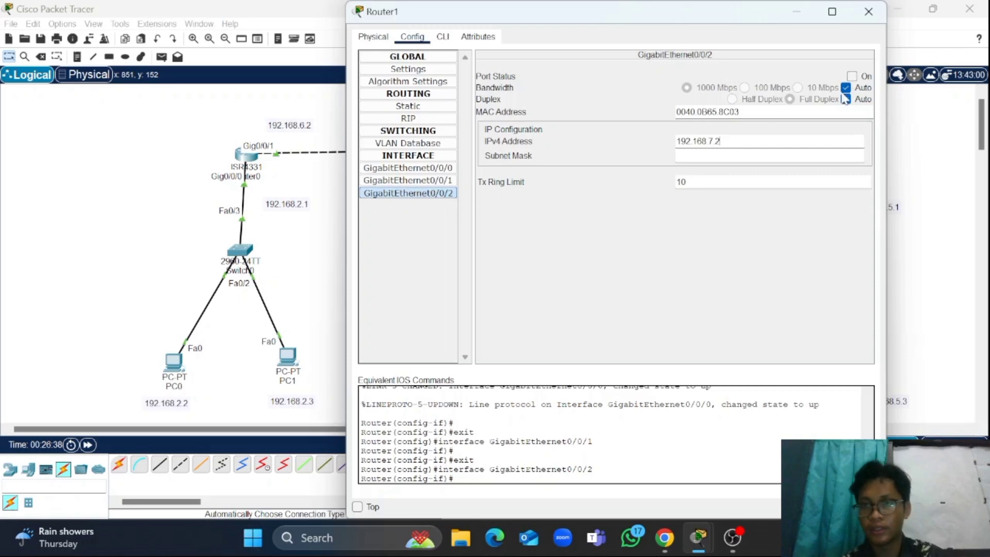
click(851, 76)
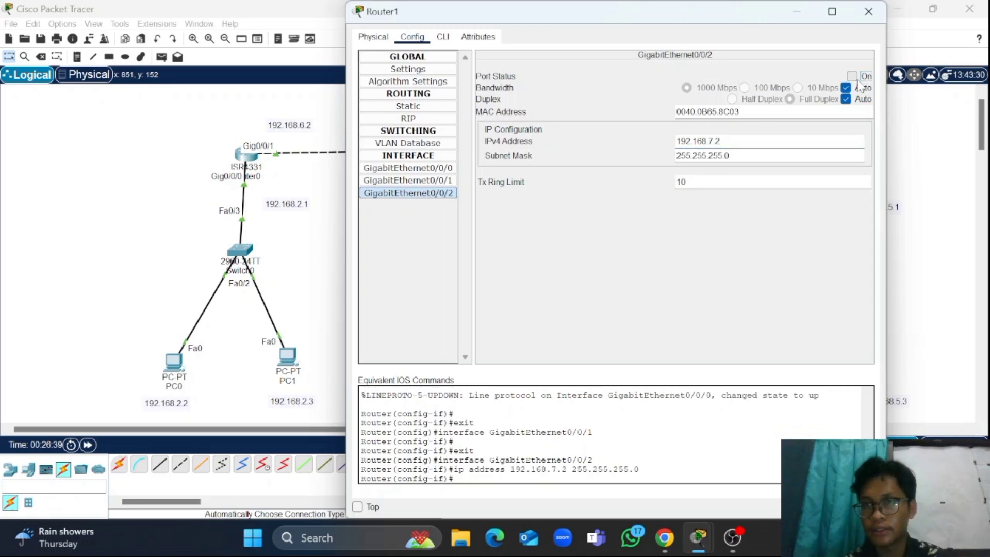
click(869, 15)
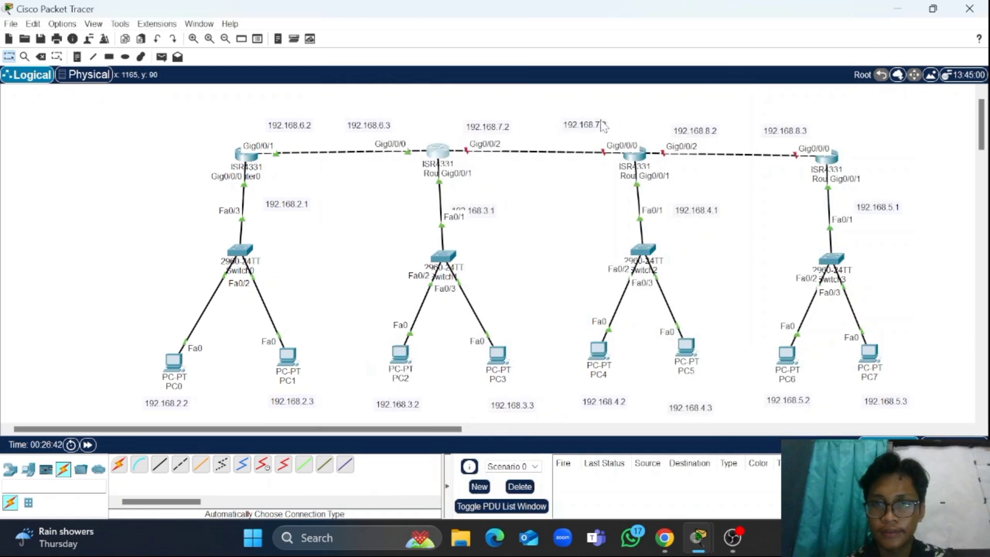
Copy the 192.168.7.3 label into Router2's GigabitEthernet0/0/0 IPv4 address with mask 255.255.255.0, and turn the port on
double_click(602, 126)
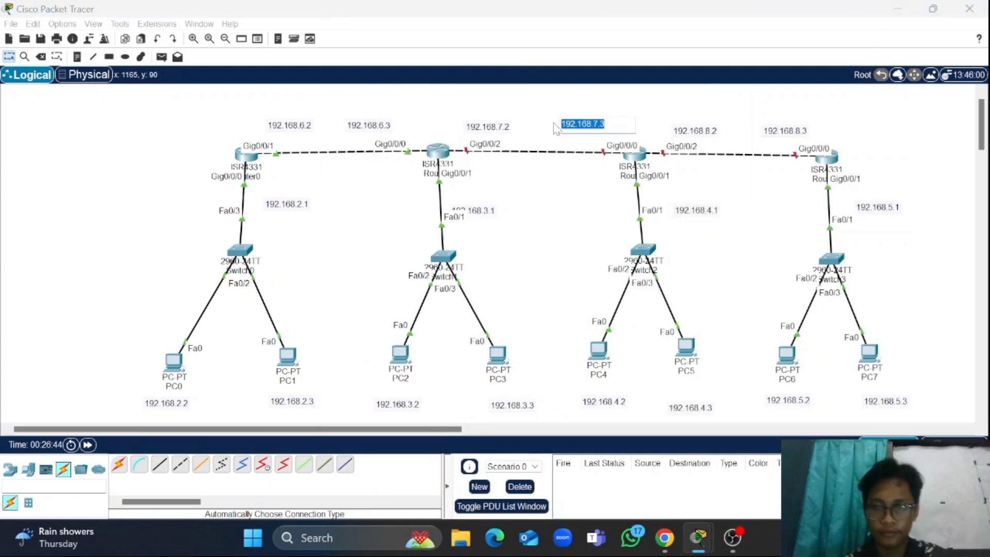
click(642, 164)
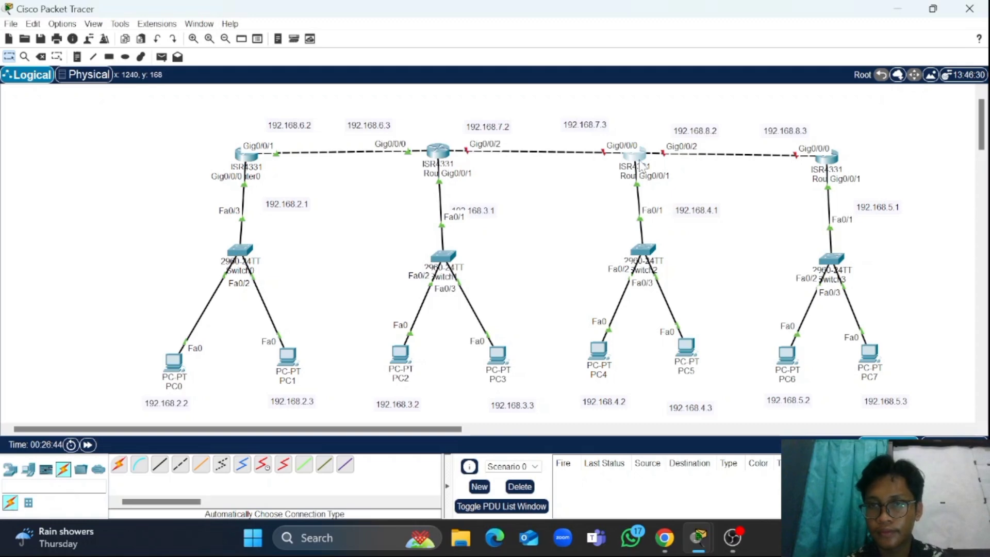
click(642, 165)
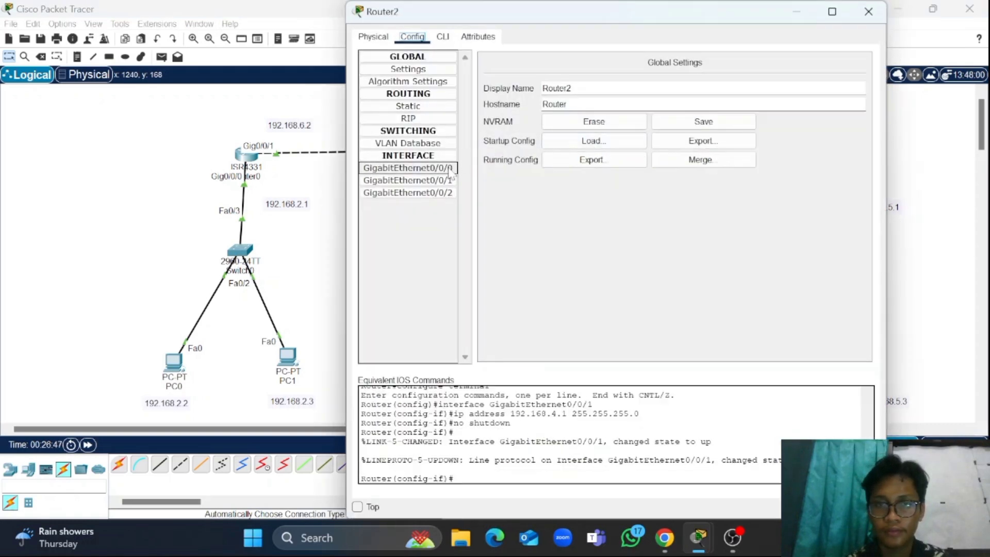
click(450, 170)
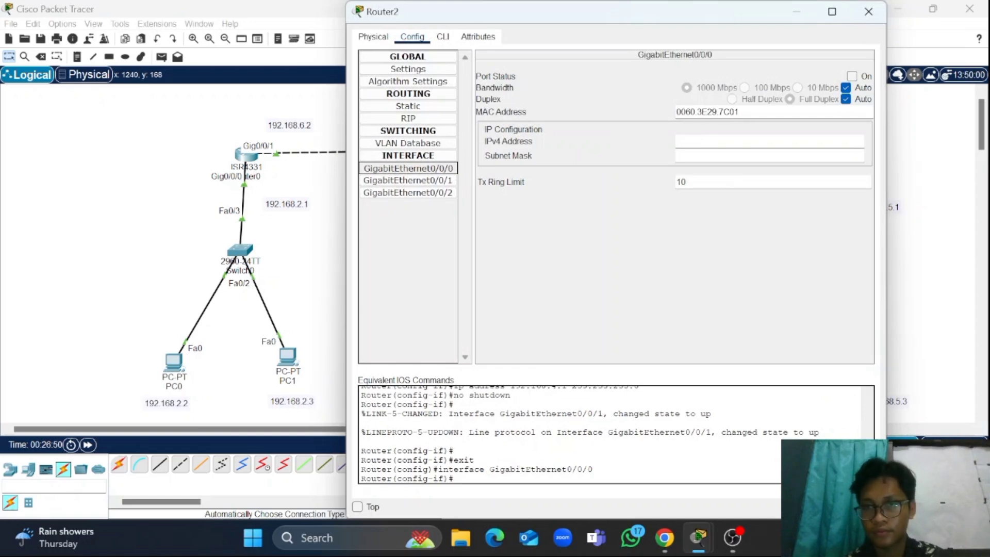
click(722, 141)
text(192.168.7.3)
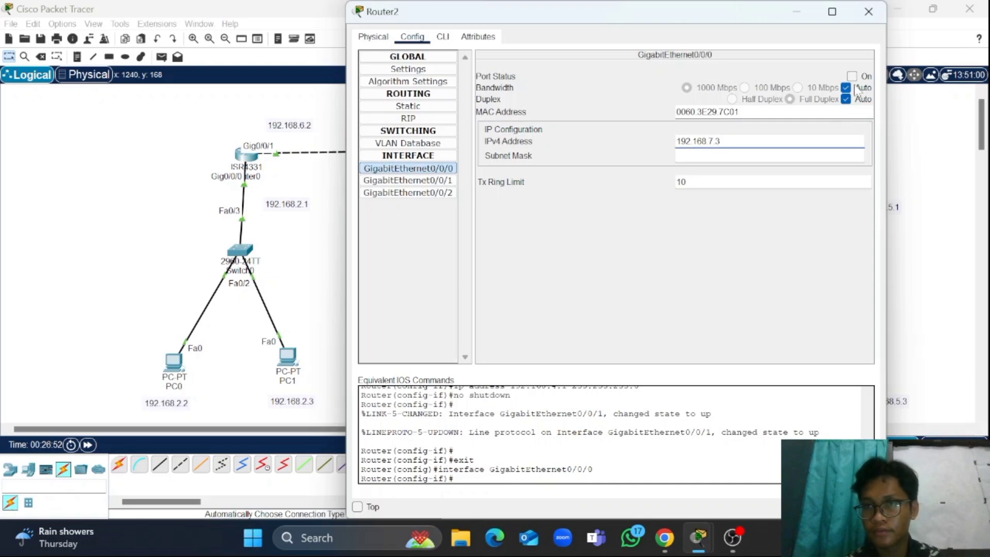
key(Tab)
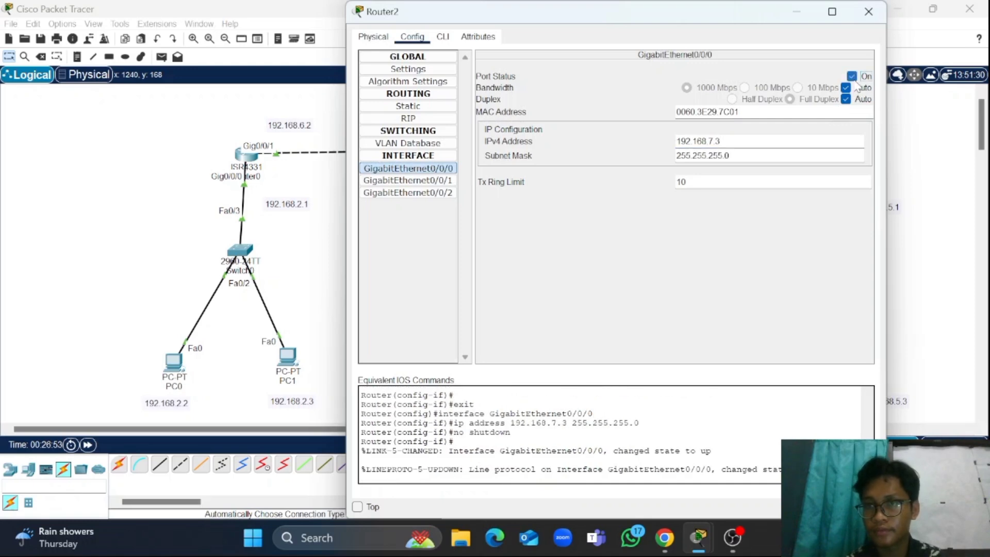
click(867, 11)
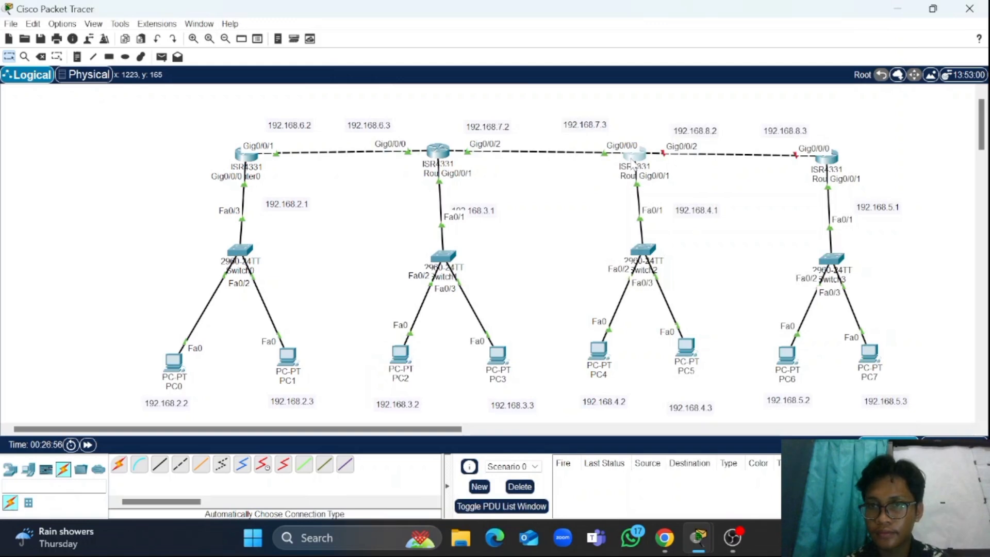
Assign Router2's GigabitEthernet0/0/2 the labelled address 192.168.8.2 with mask 255.255.255.0 and enable the port
double_click(713, 131)
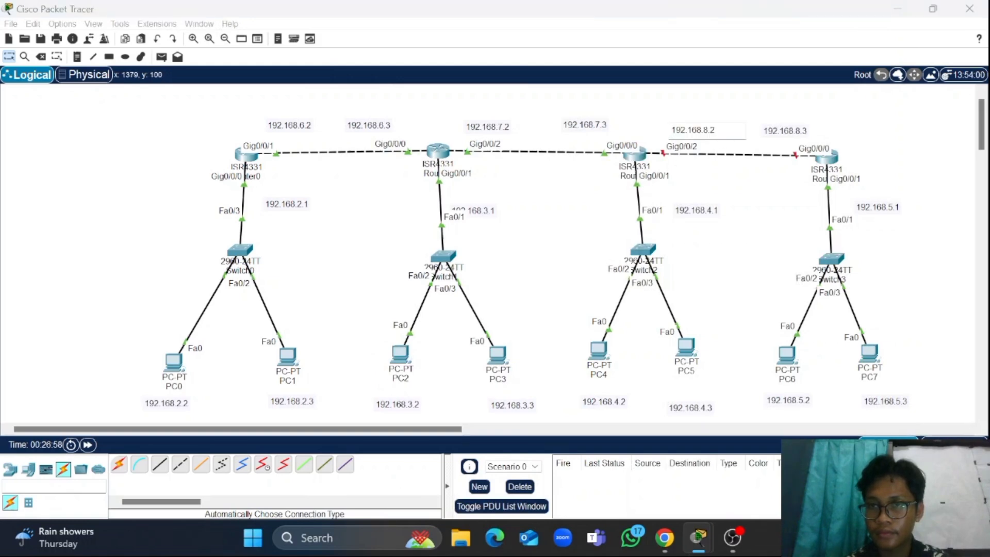
drag(710, 129, 662, 138)
click(634, 163)
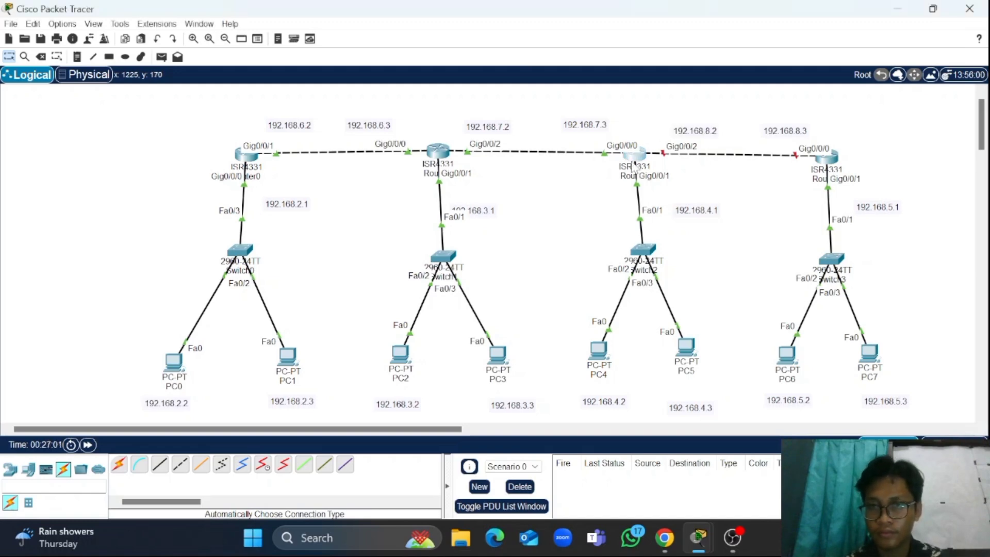
click(634, 164)
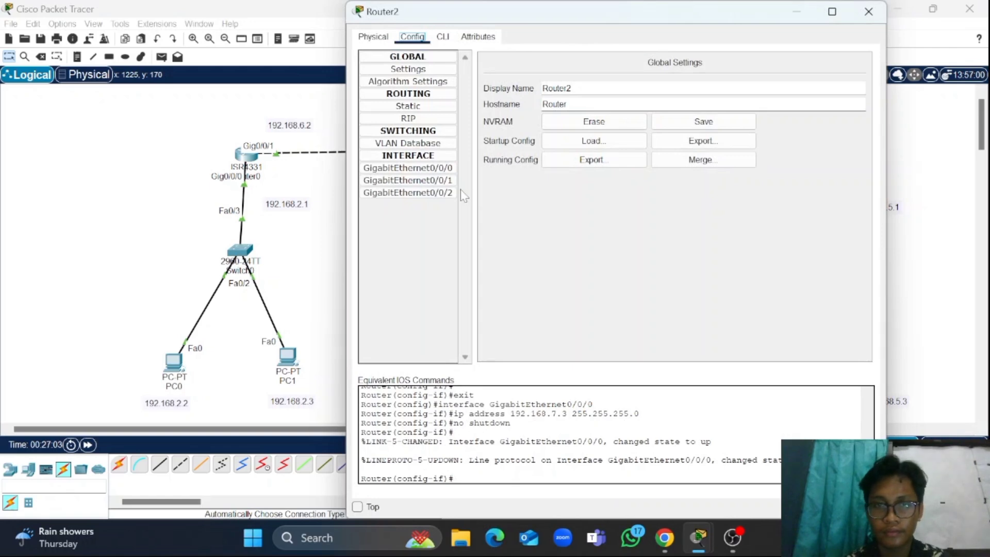
click(411, 195)
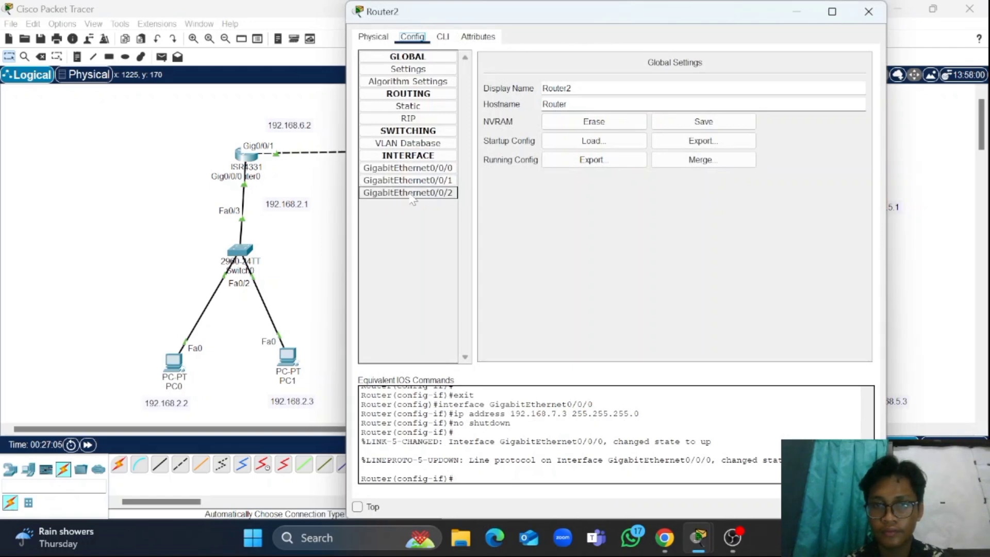
click(385, 195)
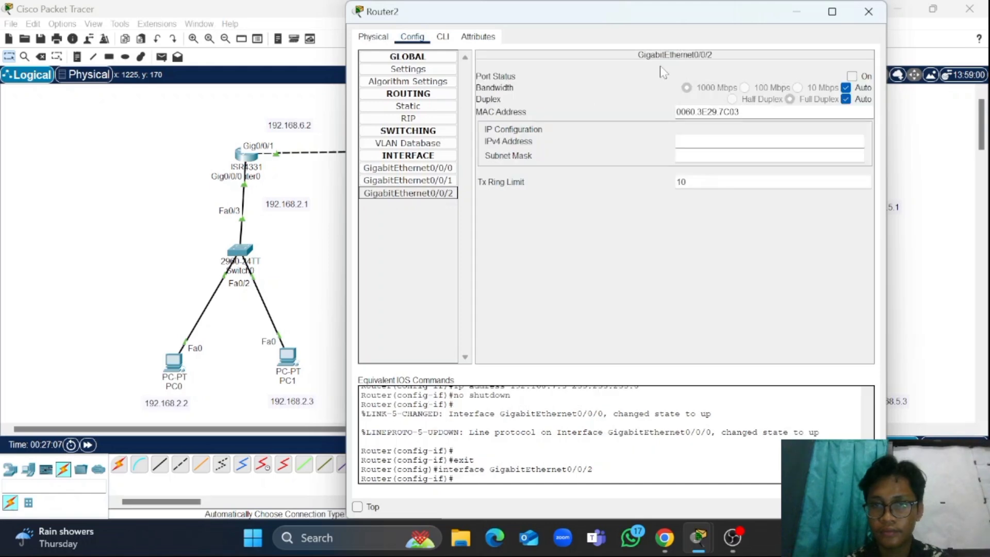
click(728, 136)
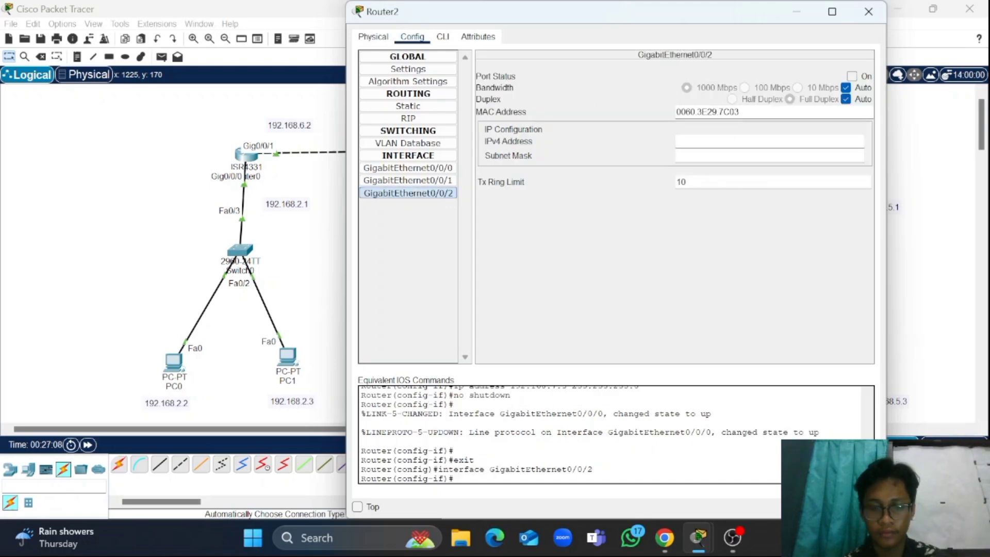
text(192.168.8.2)
key(Tab)
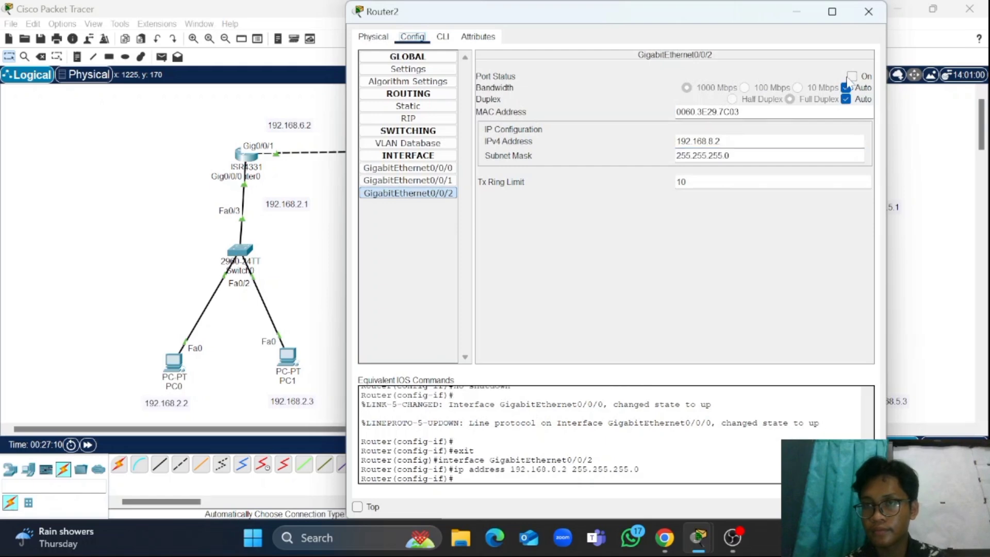
click(851, 77)
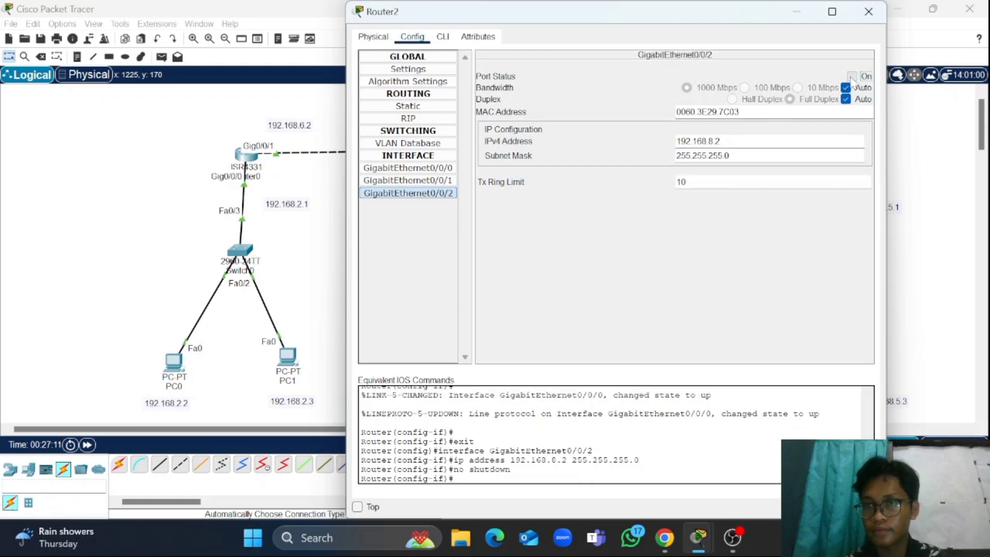
click(868, 11)
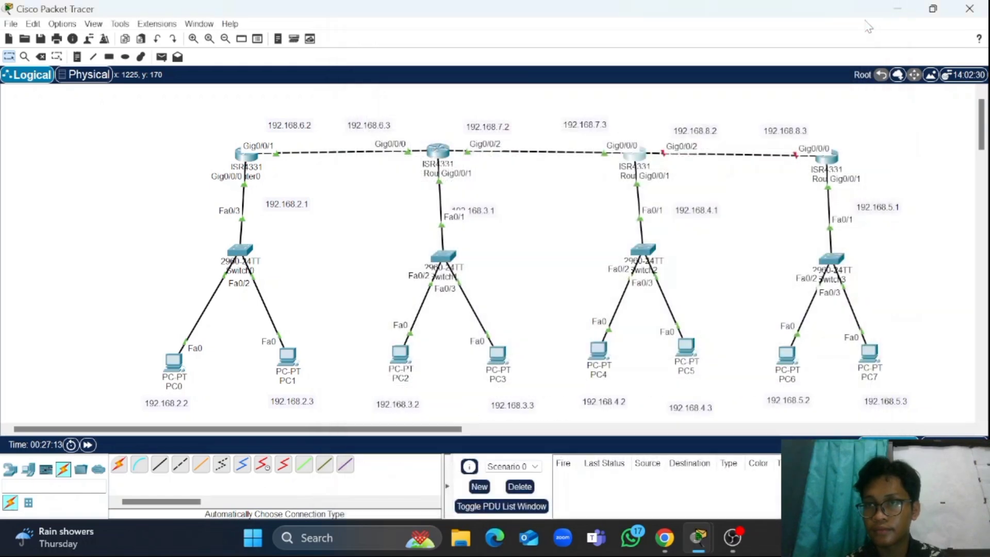
Give Router3's GigabitEthernet0/0/0 the labelled address 192.168.8.3 with its default subnet mask, and turn the port on
double_click(796, 131)
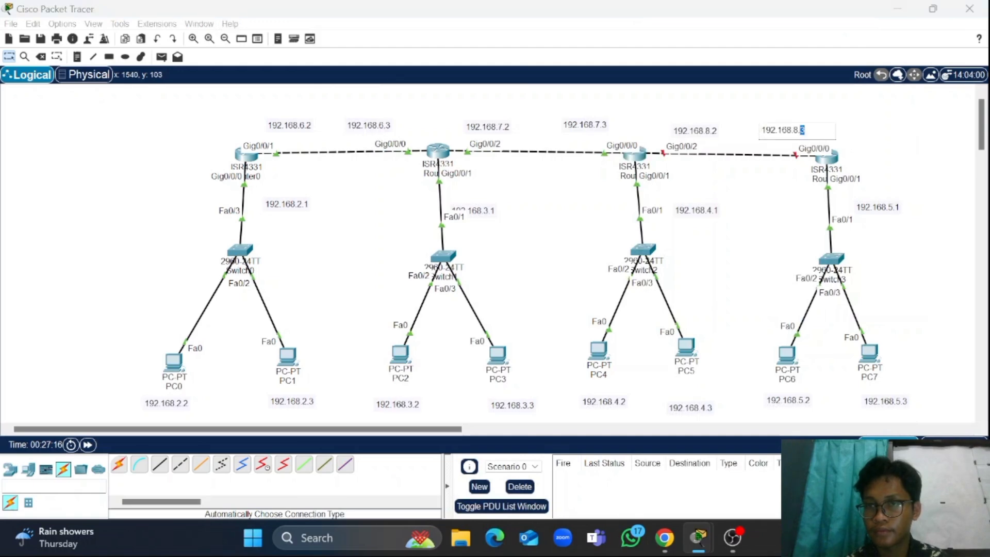
drag(802, 130, 749, 132)
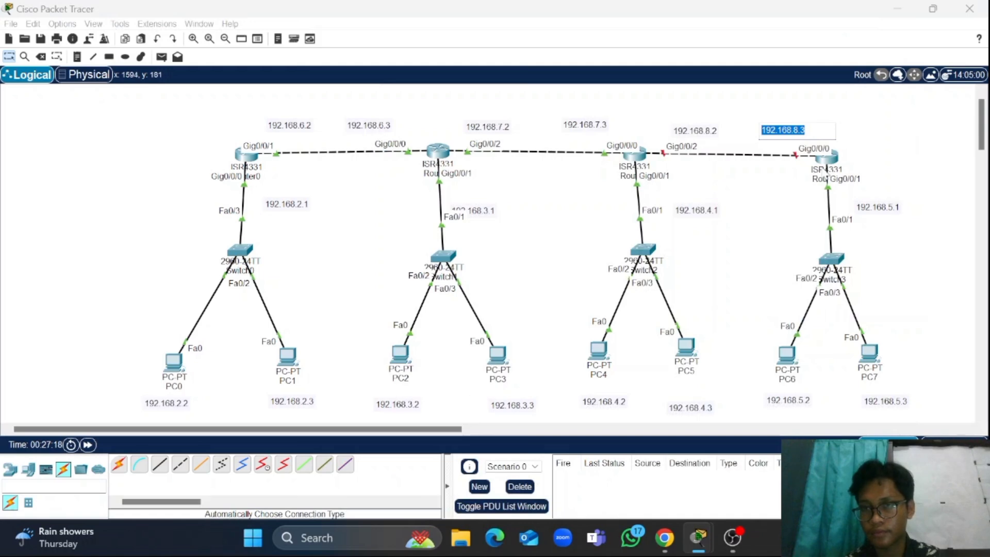
click(823, 170)
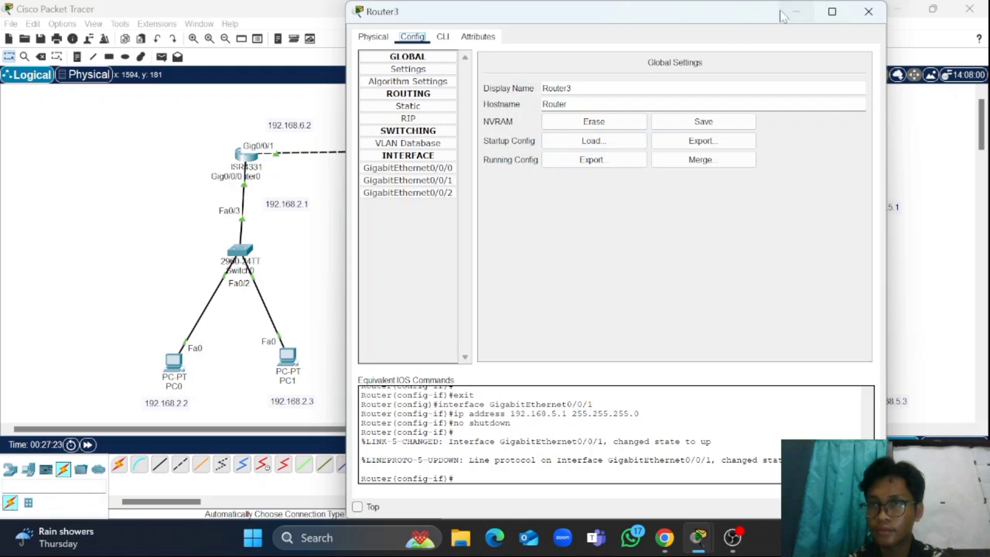
click(797, 12)
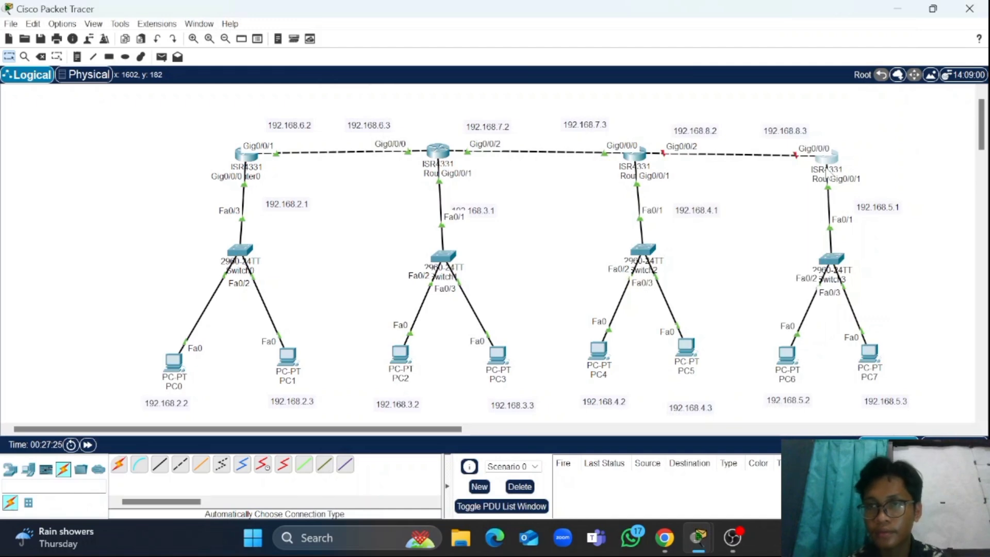
click(838, 161)
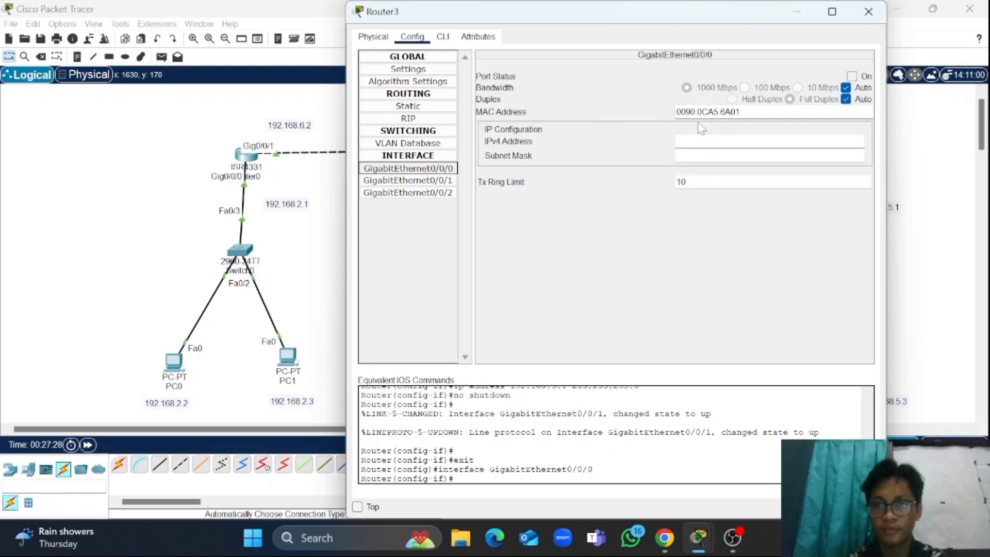
click(705, 140)
text(192.168.8.3)
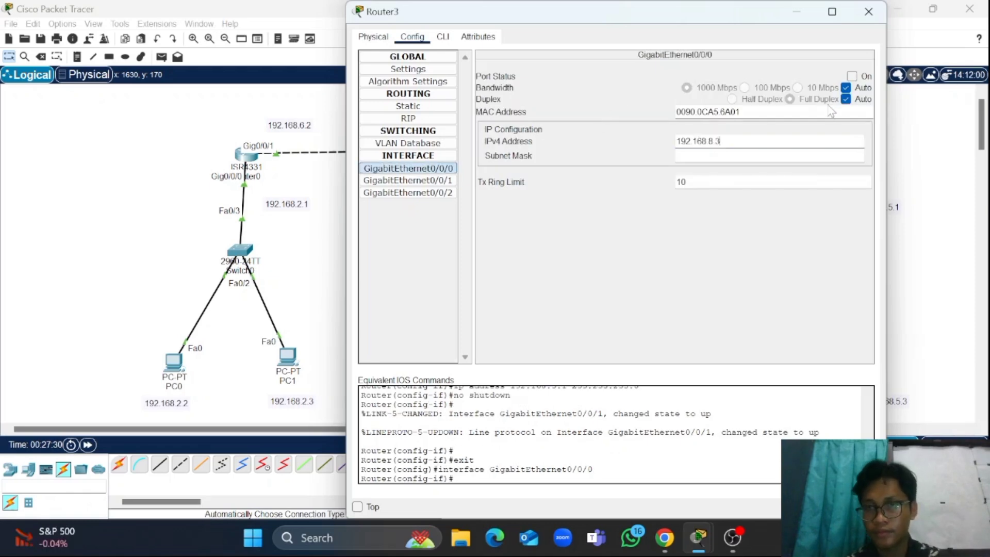
key(Tab)
click(851, 76)
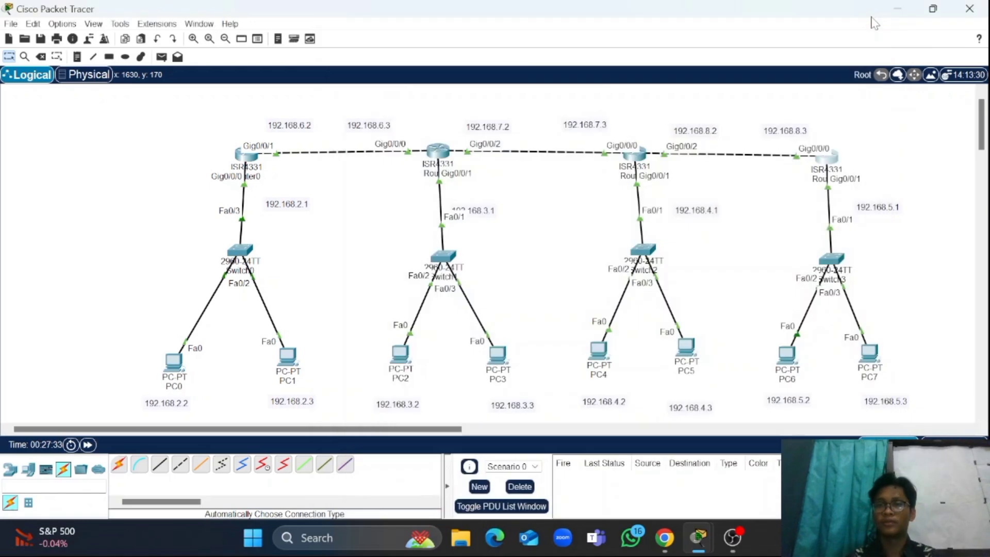
click(870, 12)
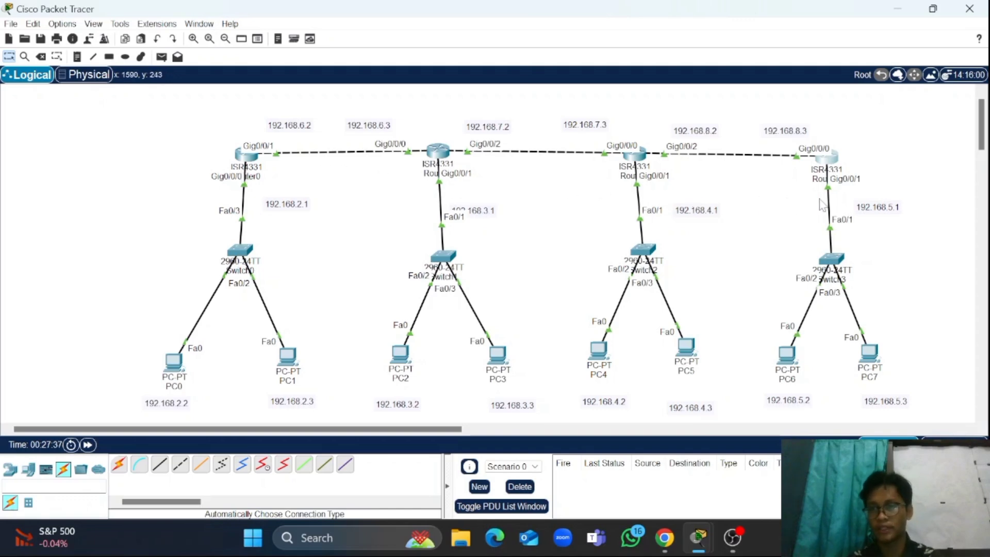
Switch to the Module 2 routing PDF in Chrome and review the challenge instructions above the network diagram
mouse_move(825, 163)
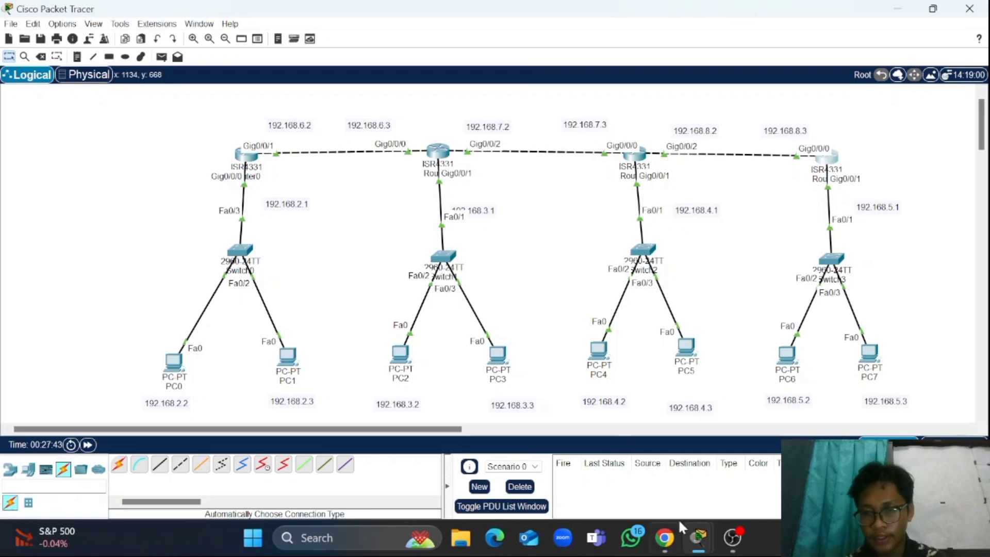
click(676, 536)
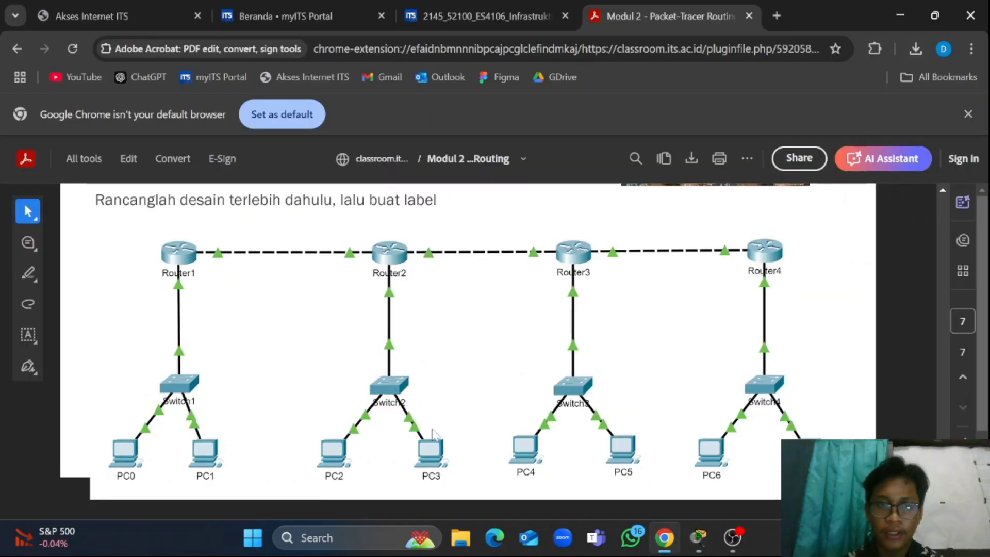
scroll(433, 434, up, 3)
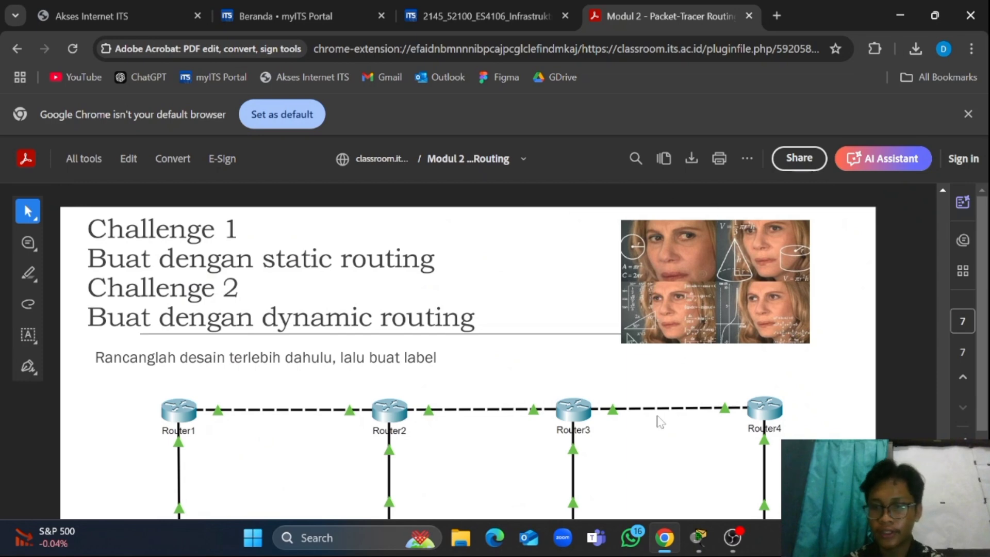
Switch back to Cisco Packet Tracer and open Router0's static routing settings
mouse_move(705, 542)
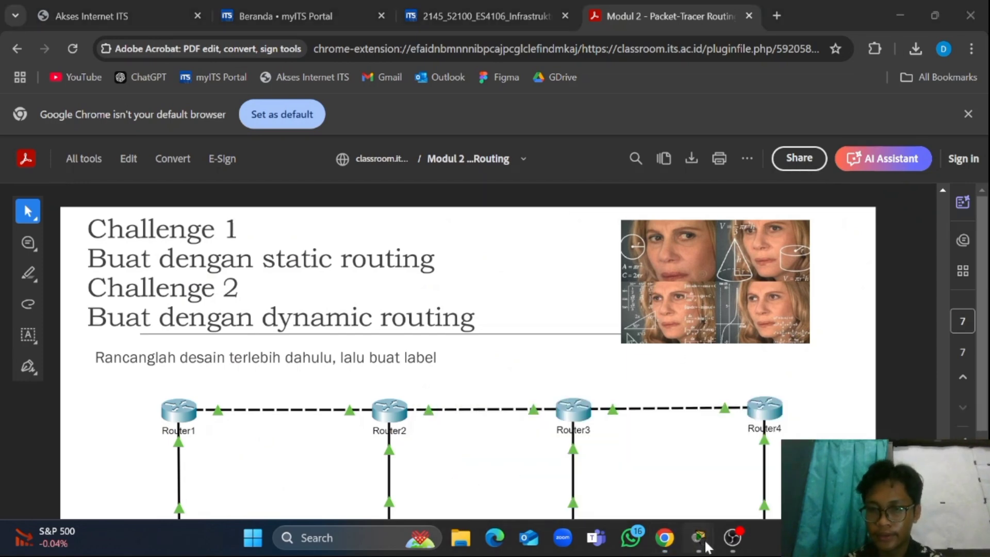
click(567, 489)
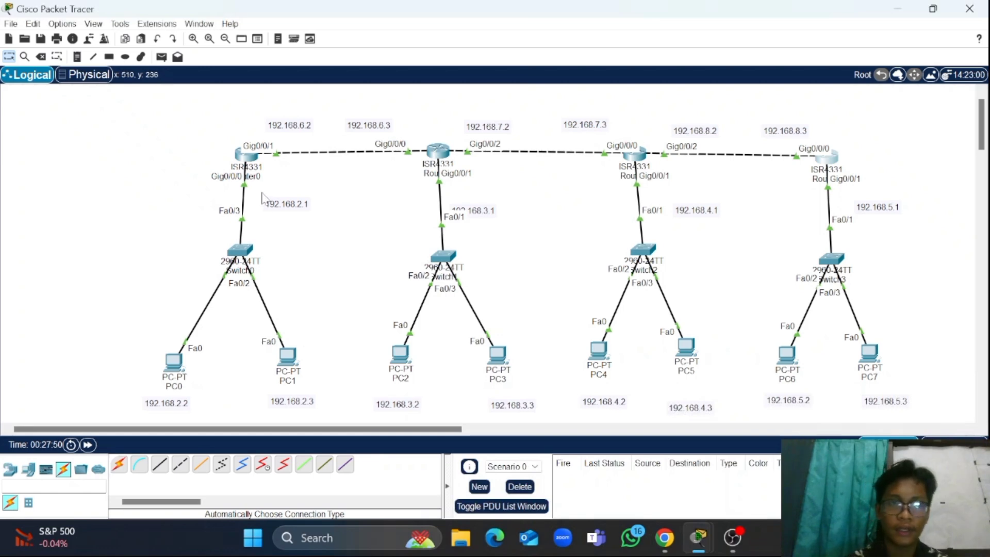
click(239, 159)
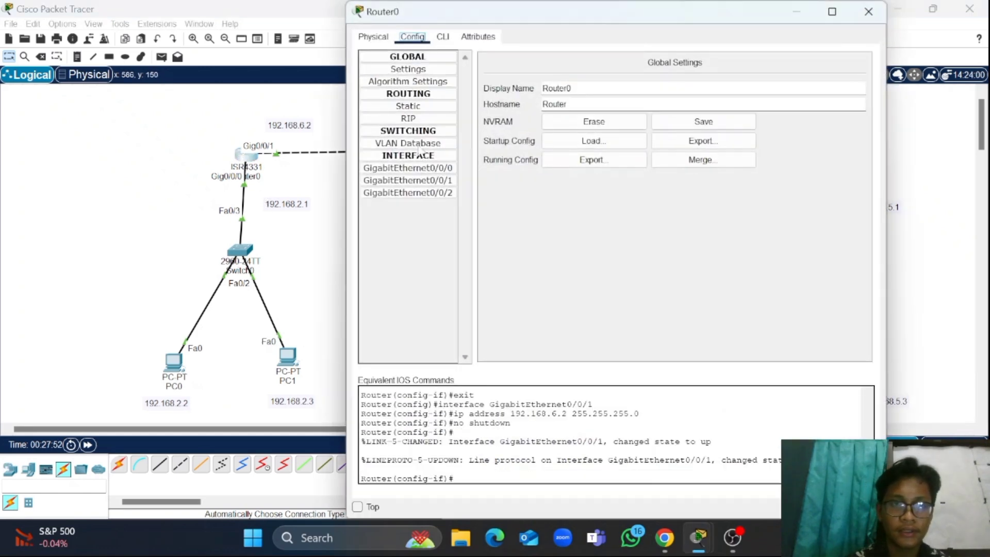
click(408, 106)
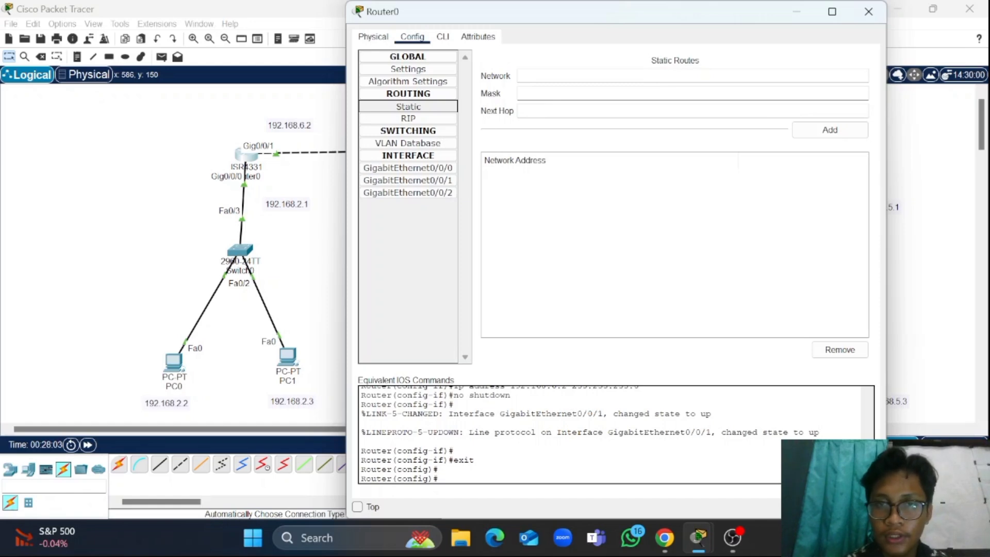
Compare the addresses labelled along the router links and LANs with what Router0's static route settings require
click(318, 247)
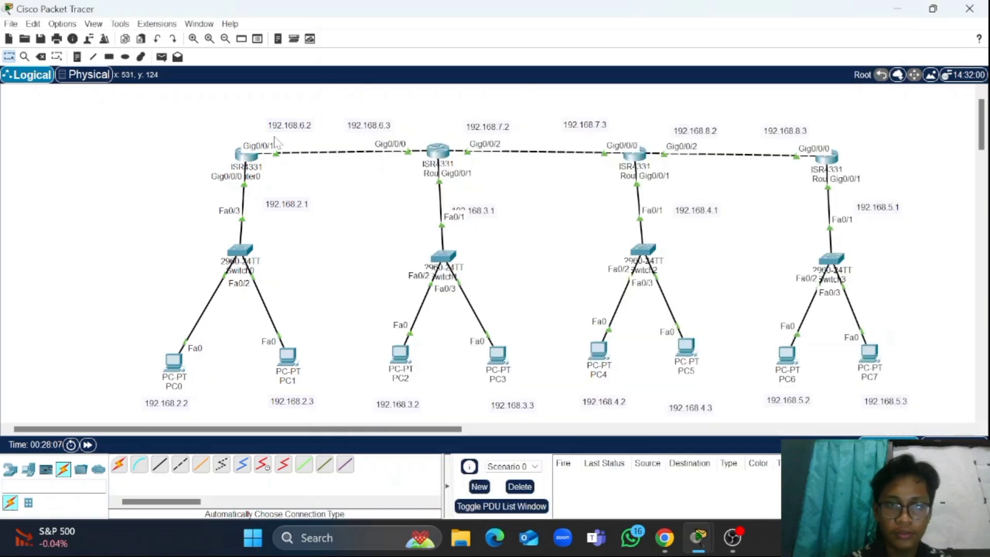
click(245, 161)
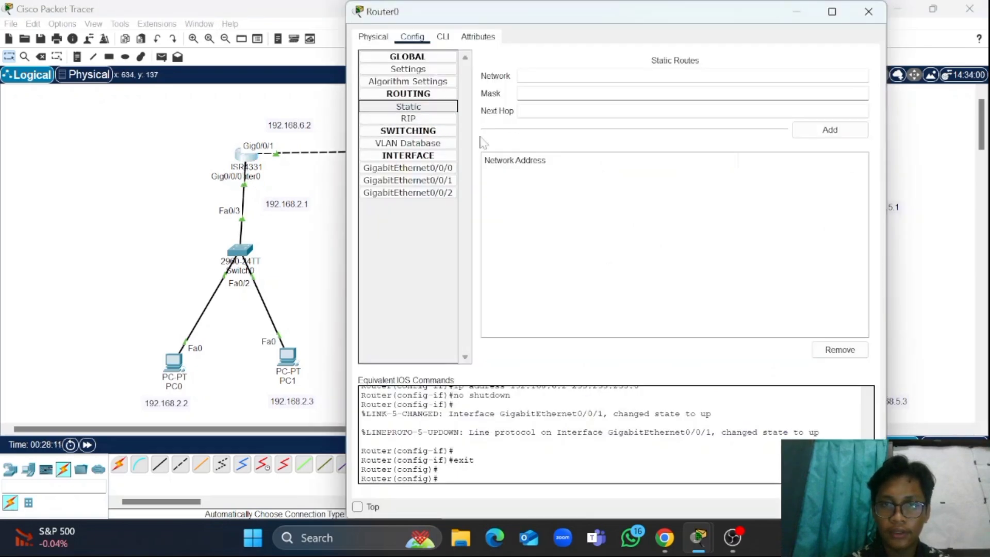
click(336, 228)
drag(335, 228, 390, 205)
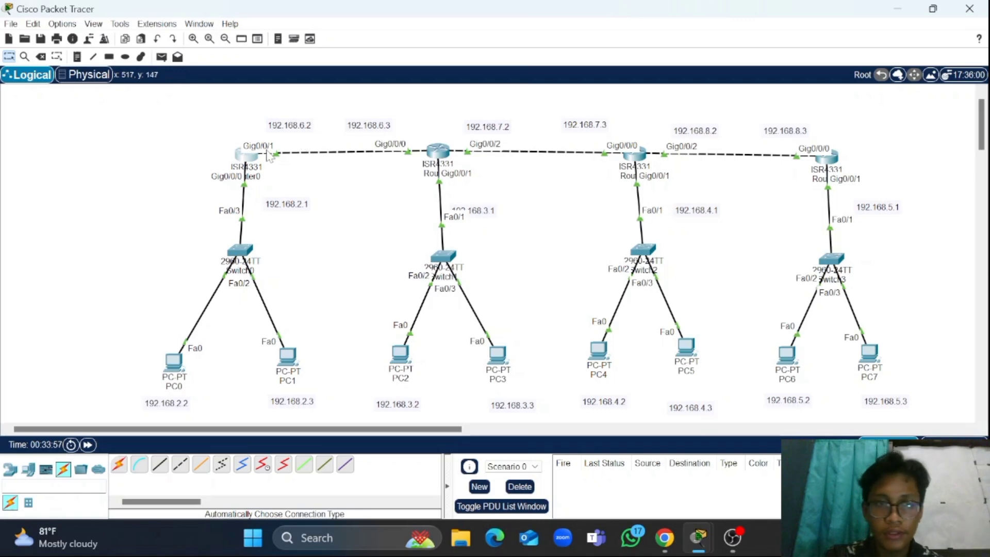
click(250, 169)
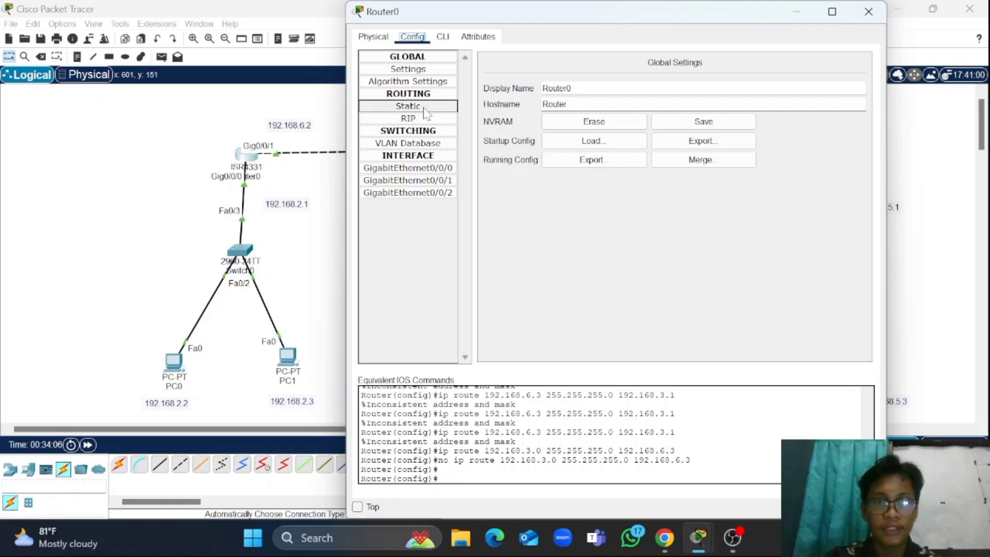
click(424, 108)
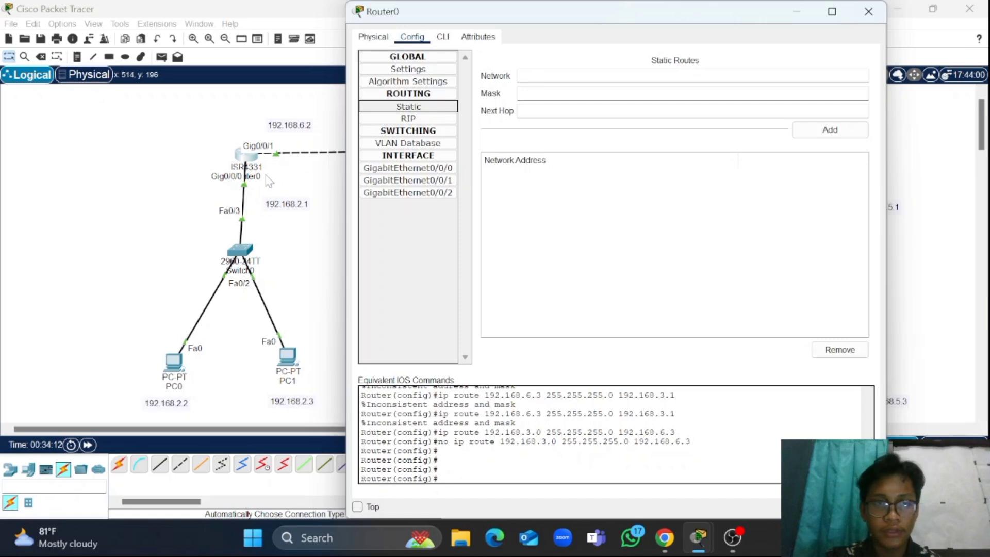
click(326, 240)
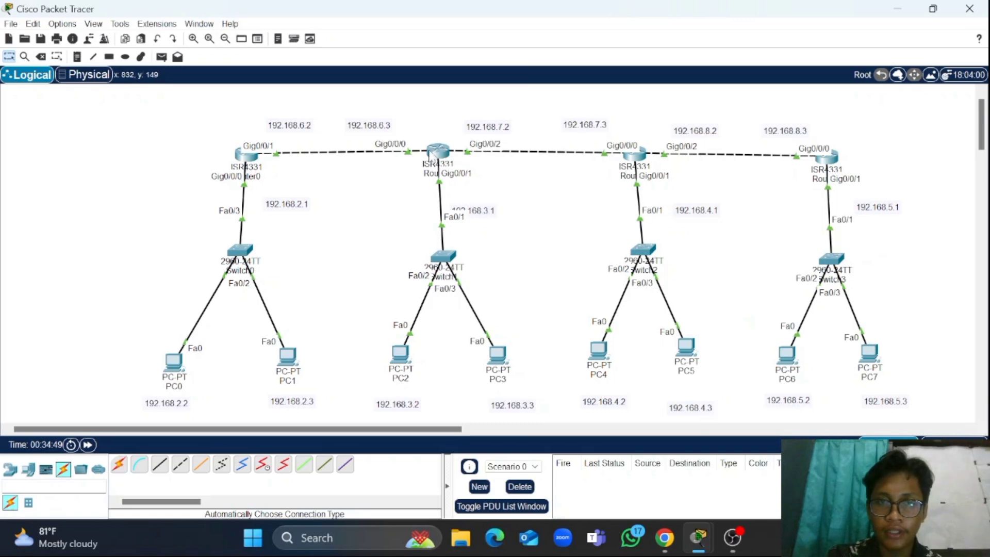
Add a static route on Router0 to network 192.168.3.0 with mask 255.255.255.0 and next hop 192.168.6.3
click(261, 162)
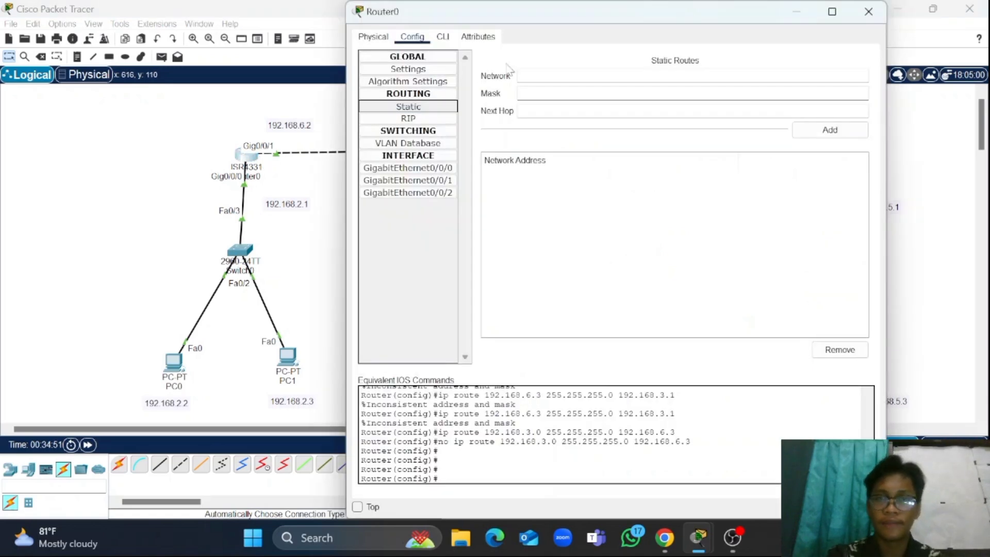
click(564, 75)
text(192)
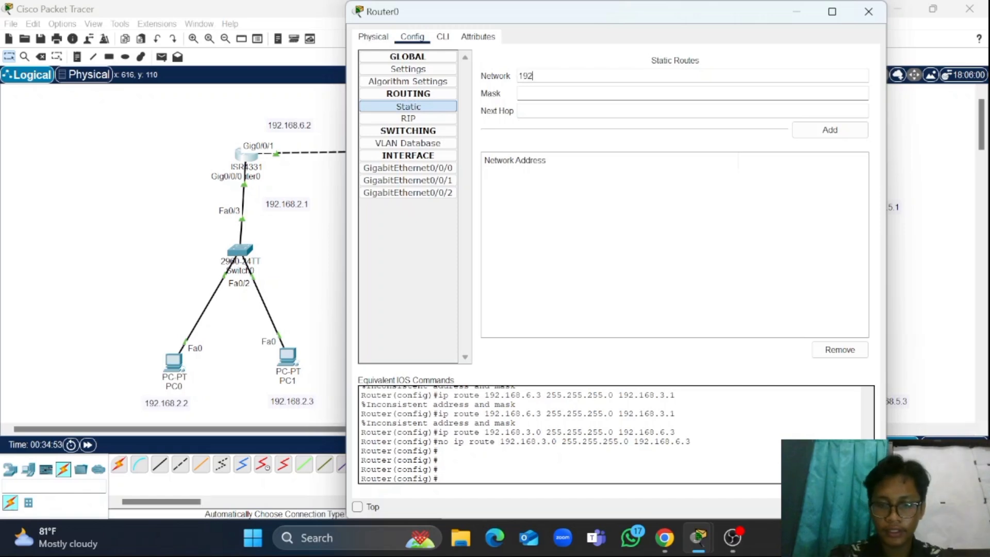
text(.168)
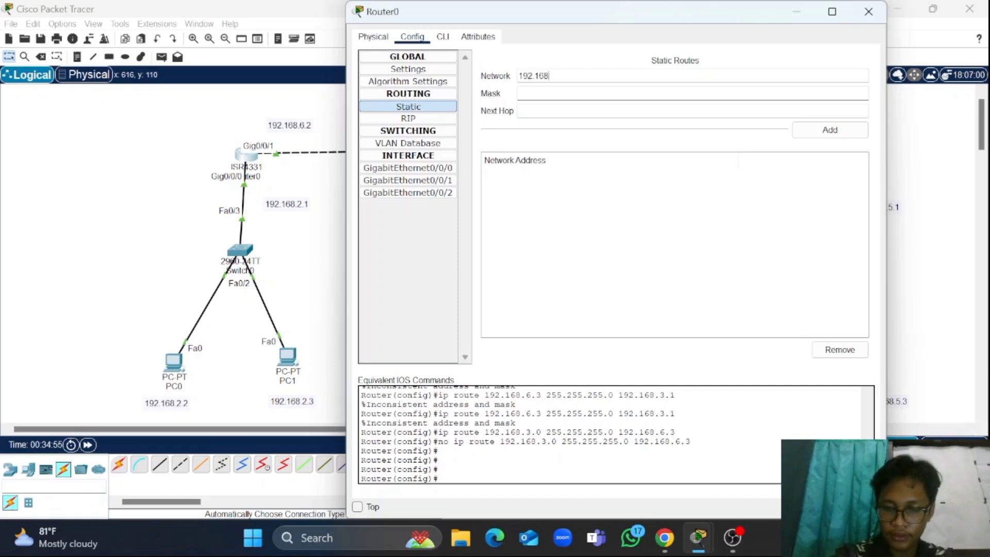
text(.3.0)
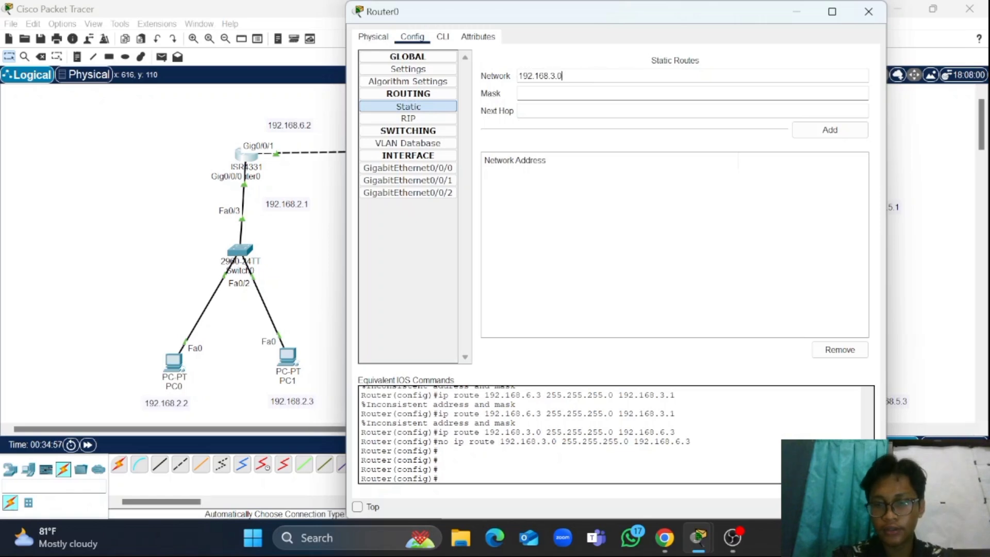
click(563, 93)
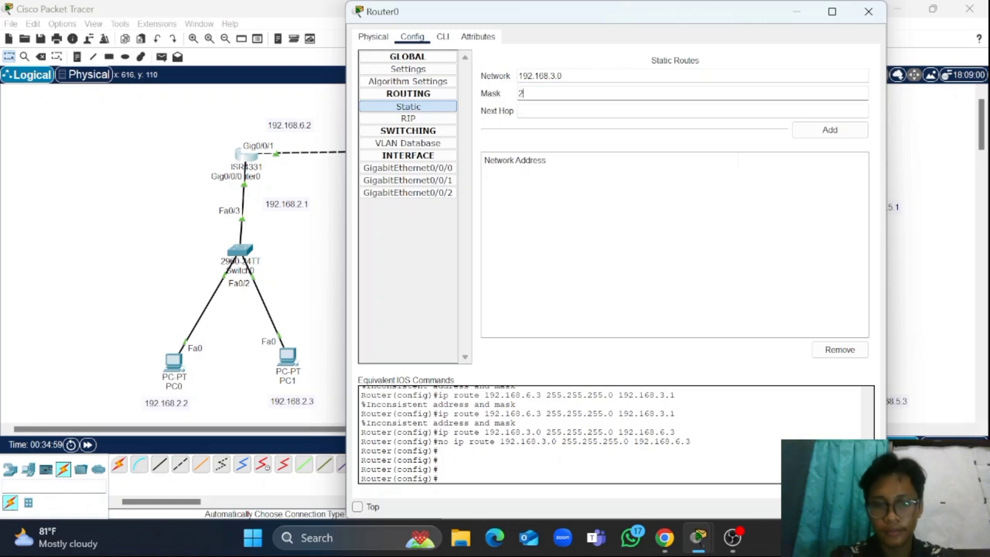
text(255)
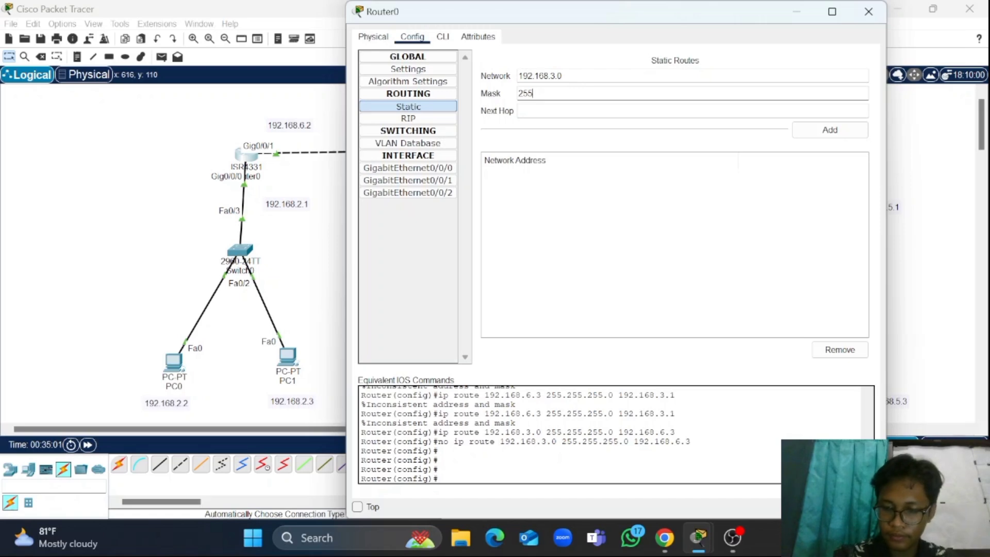
text(.25)
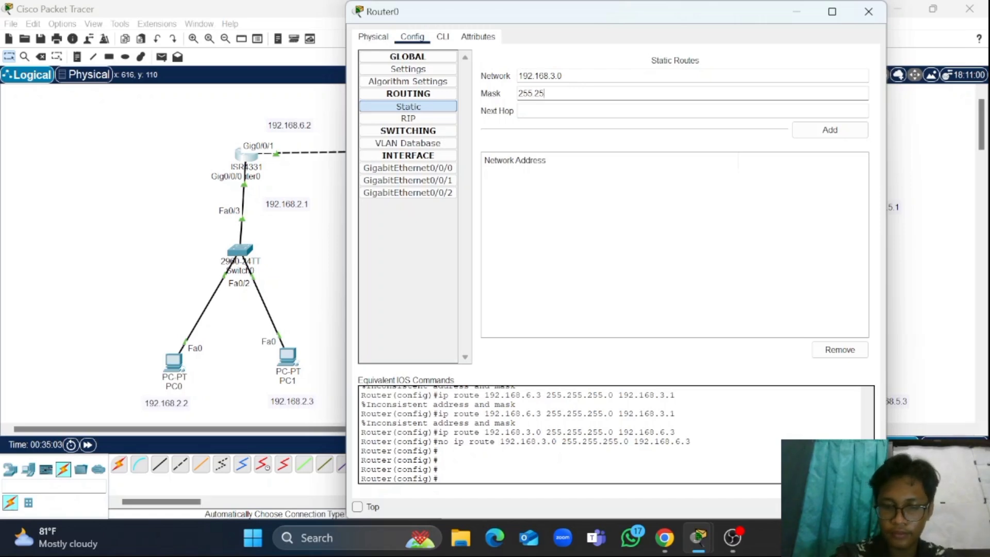
text(5.255)
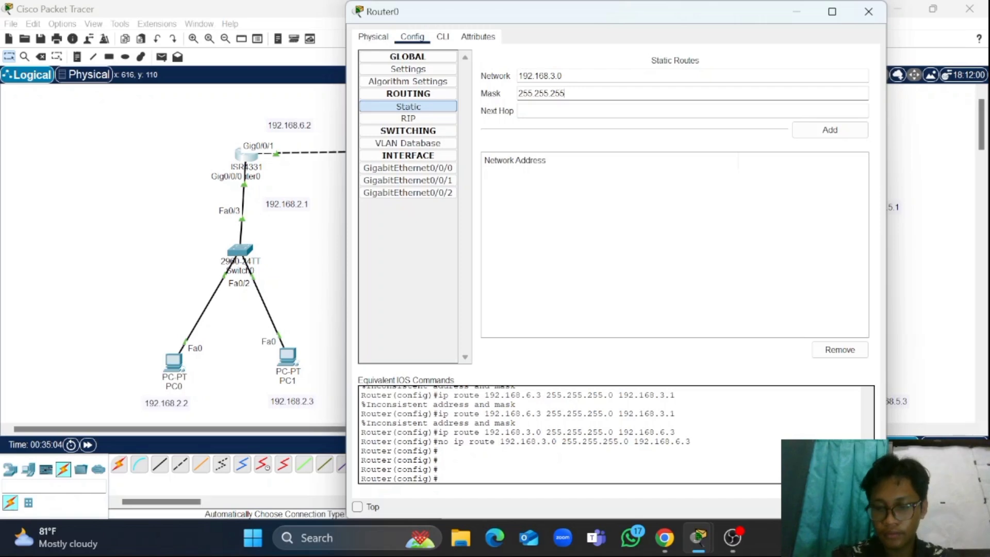
text(.0)
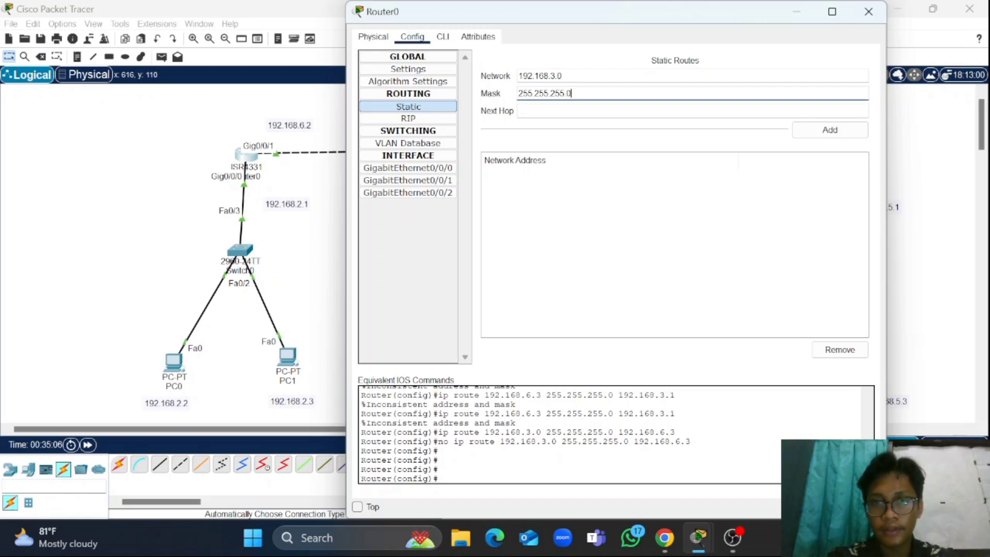
click(520, 111)
text(19)
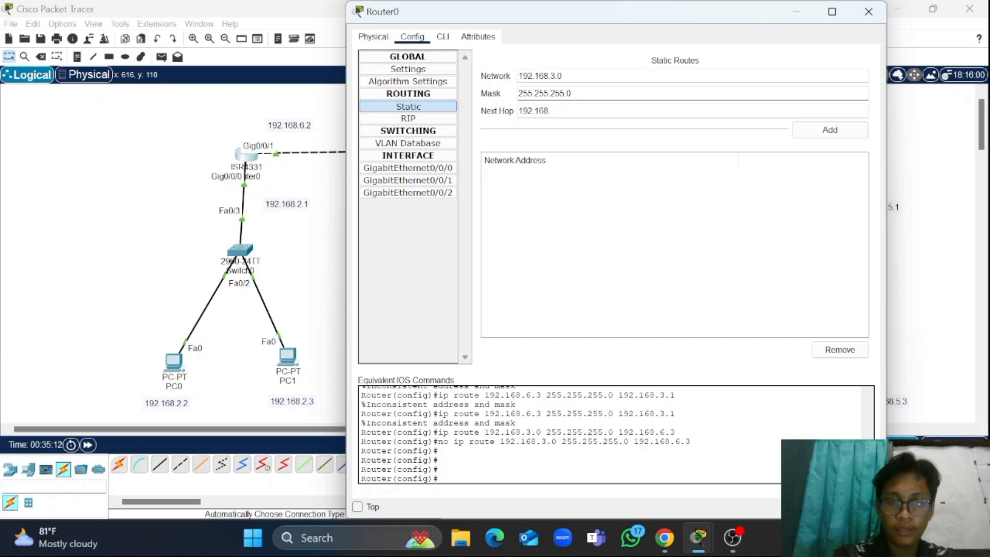
text(2.168.6.3)
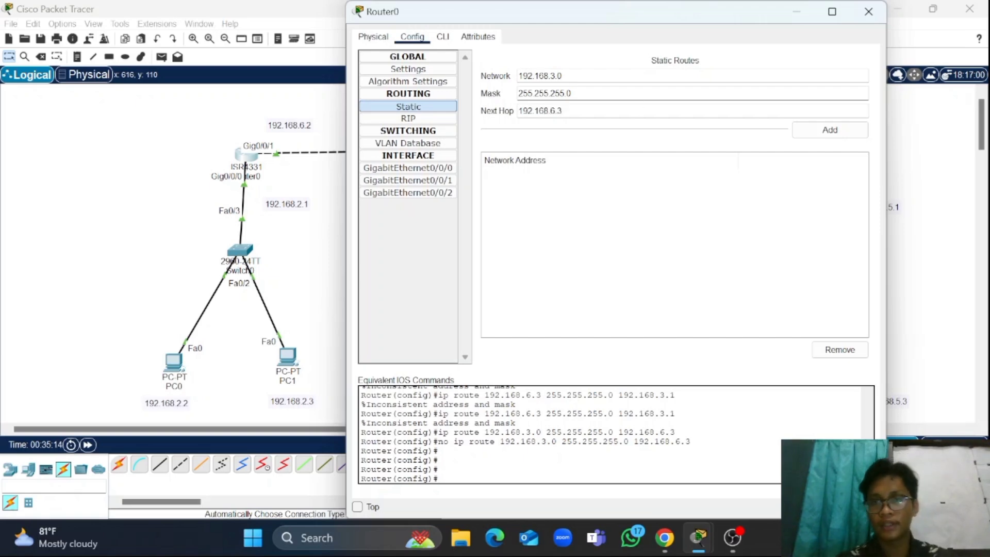
click(829, 129)
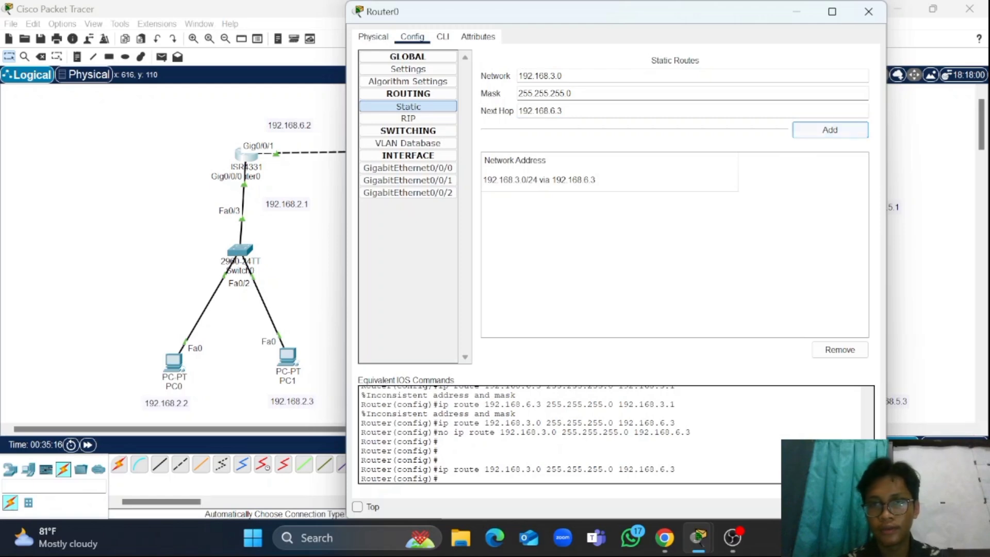
Add a Router0 static route to network 192.168.4.0, reusing mask 255.255.255.0 and next hop 192.168.6.3
drag(563, 76, 557, 75)
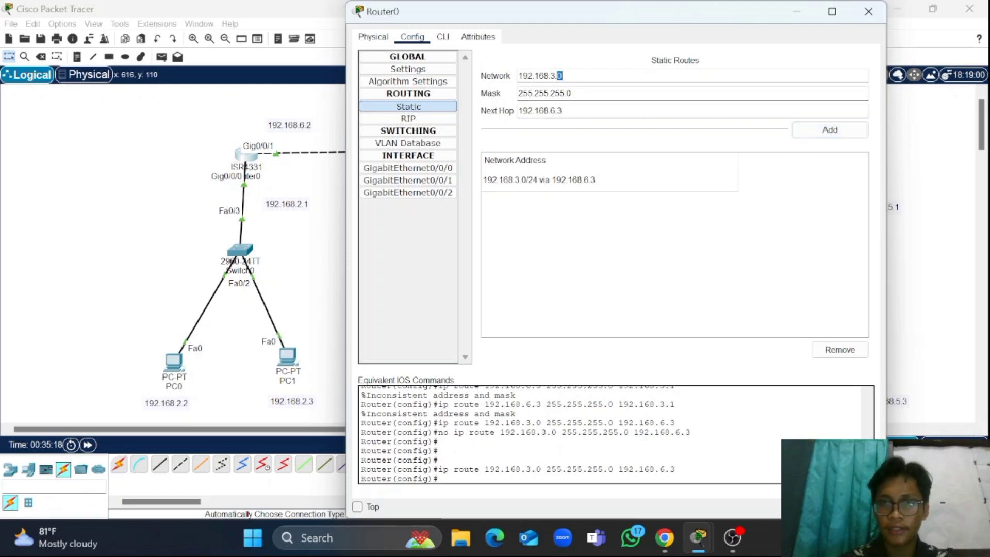
click(557, 75)
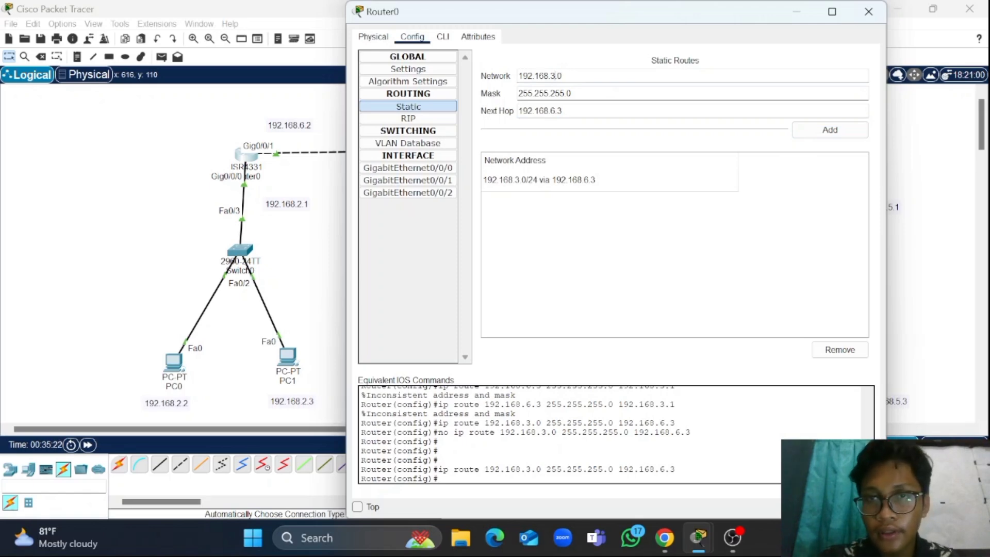
key(BackSpace)
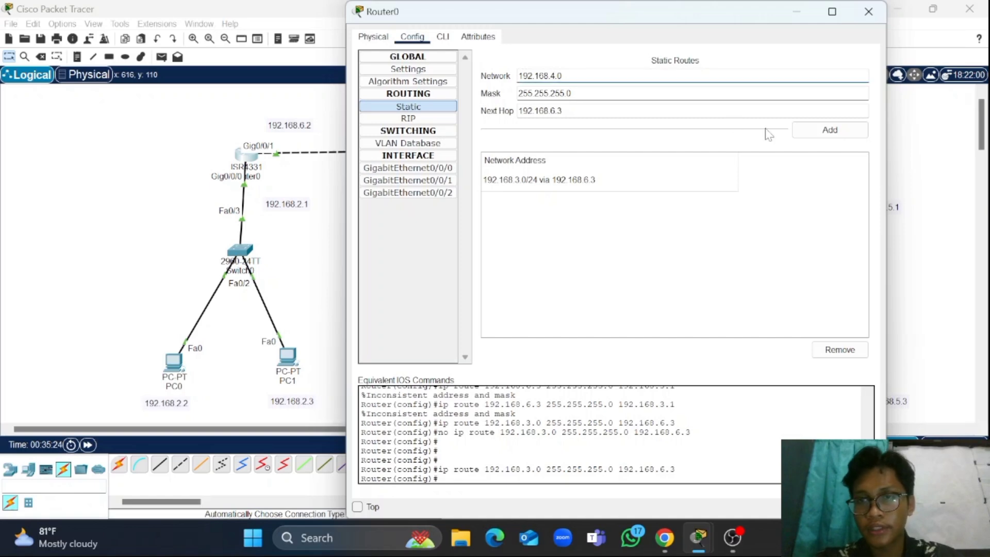
click(803, 126)
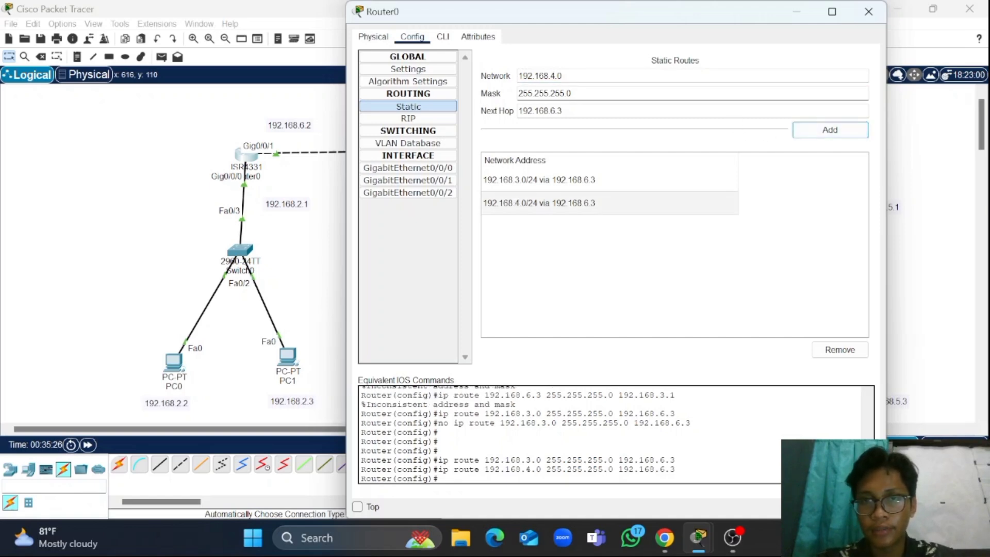
Add a Router0 static route to 192.168.5.0 with the same mask and next hop 192.168.6.3, and close the router's window
key(BackSpace)
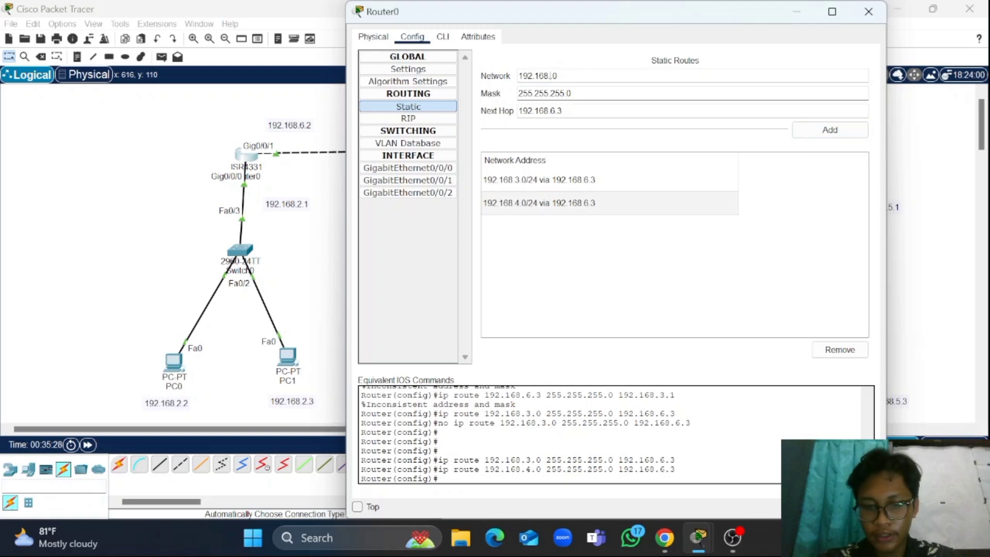
text(5)
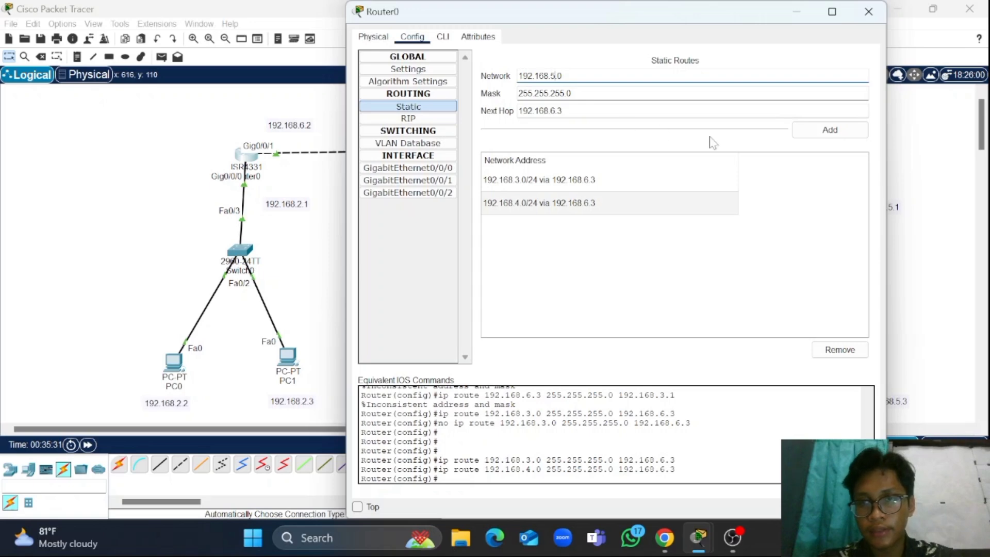
click(820, 135)
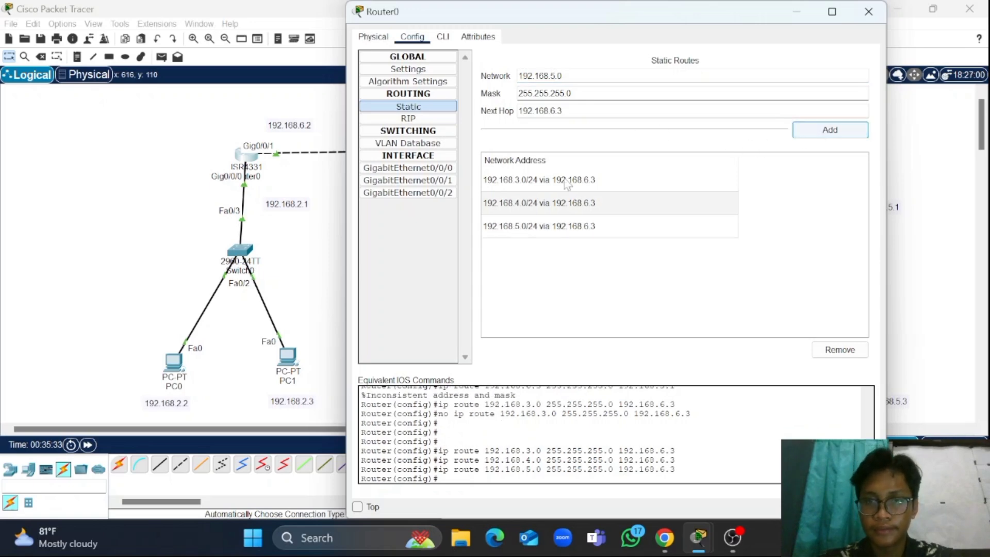
click(871, 13)
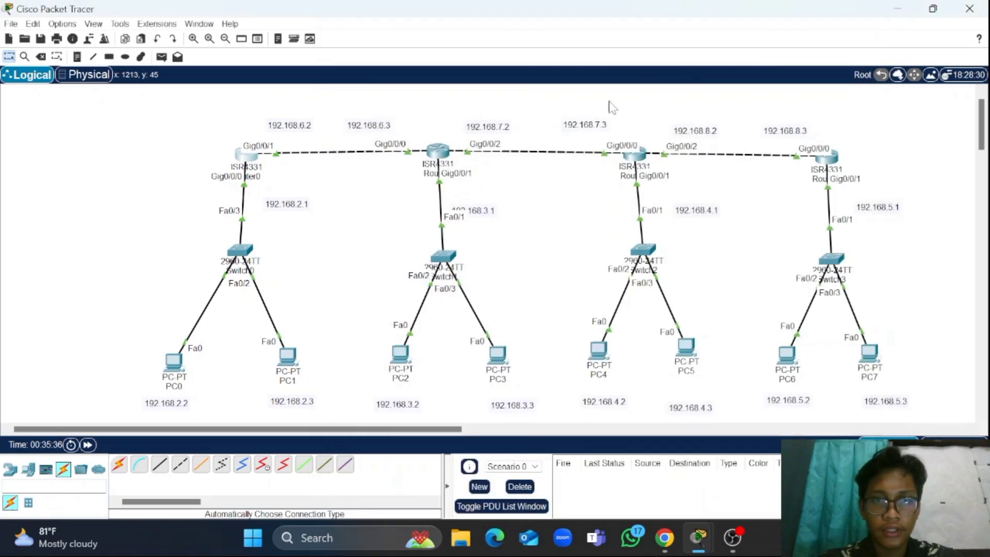
Add a static route on Router1 to network 192.168.2.0 with mask 255.255.255.0 and next hop 192.168.6.2
click(439, 151)
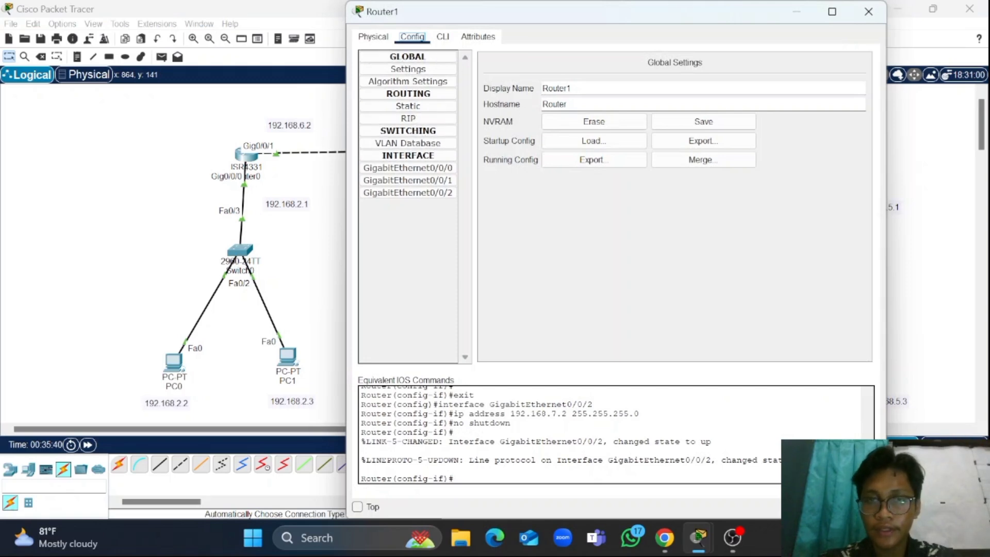
click(431, 107)
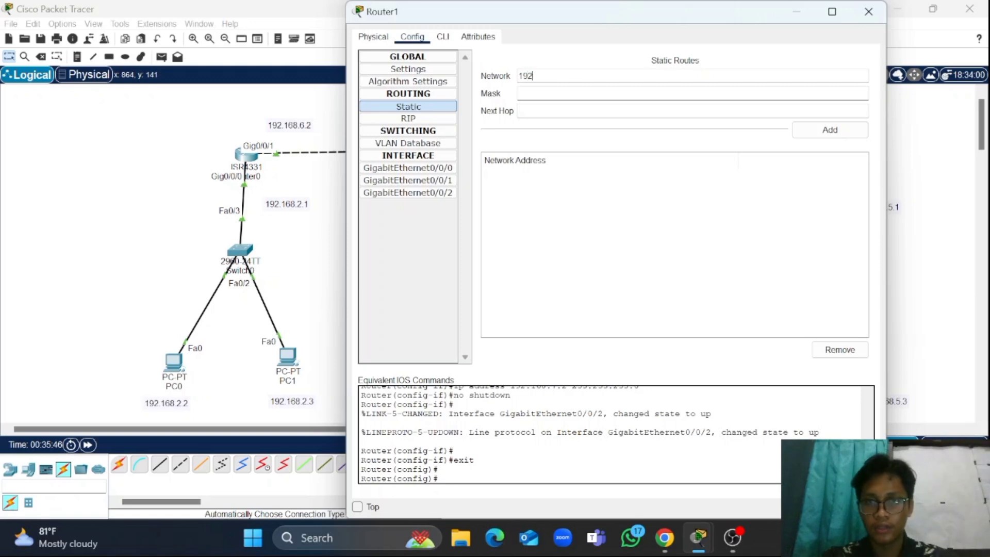
text(192.168)
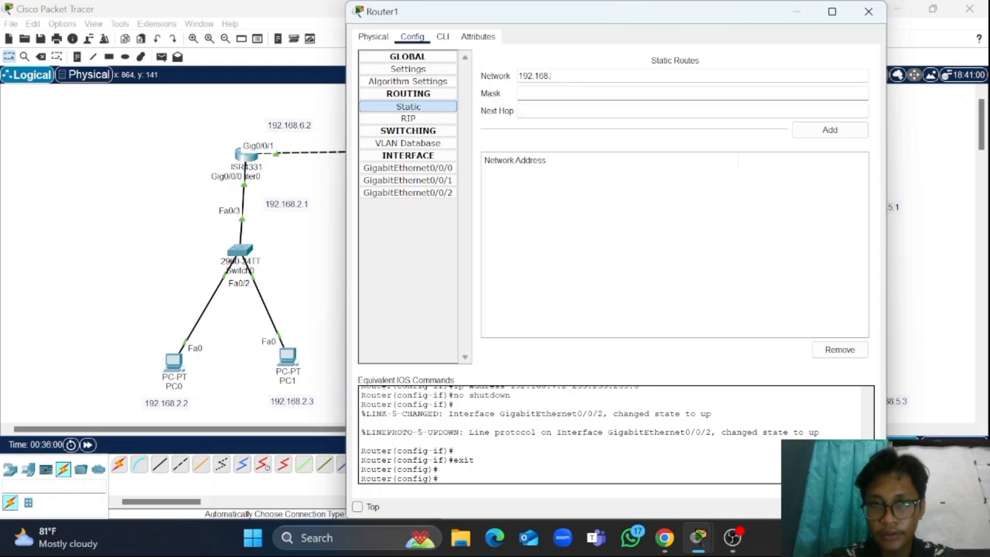
text(.0)
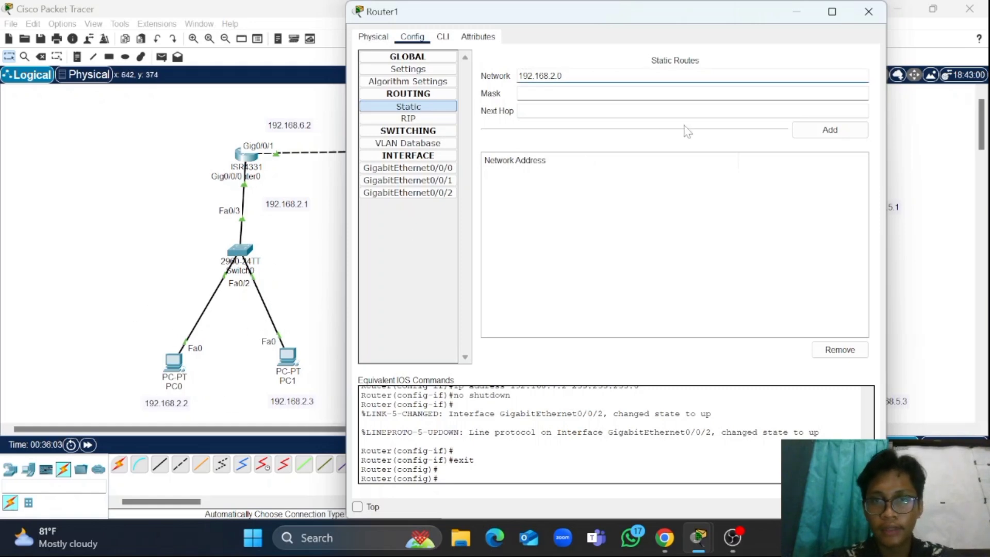
click(593, 111)
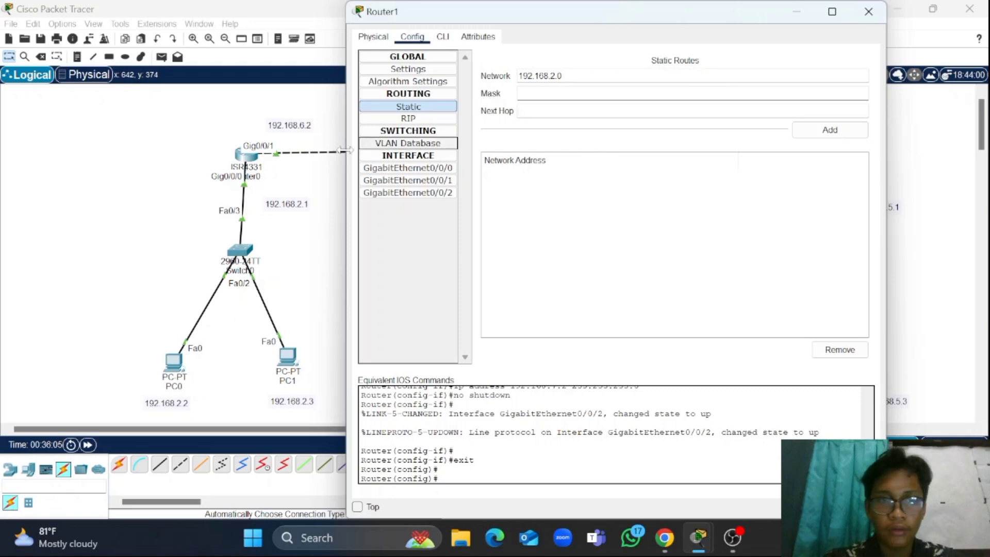
text(192)
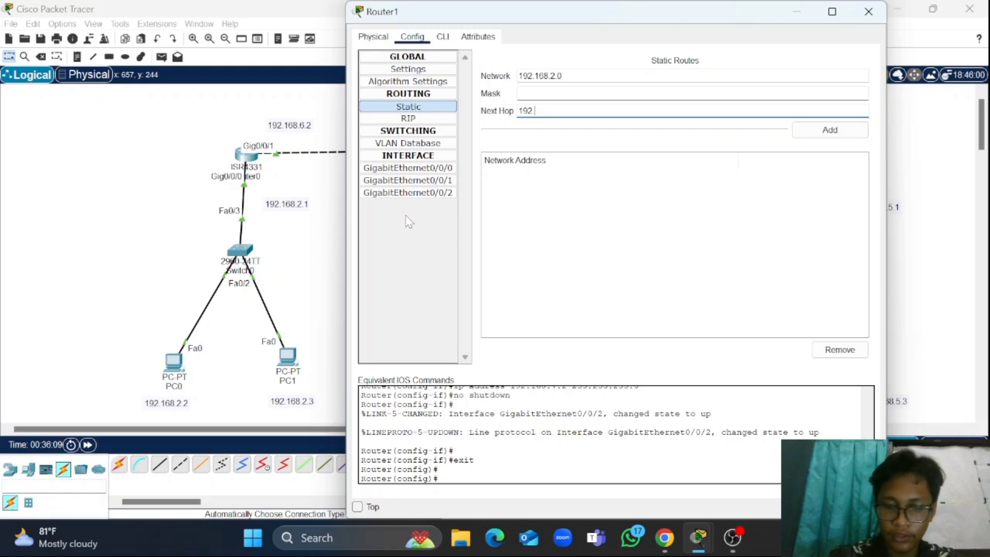
text(.168)
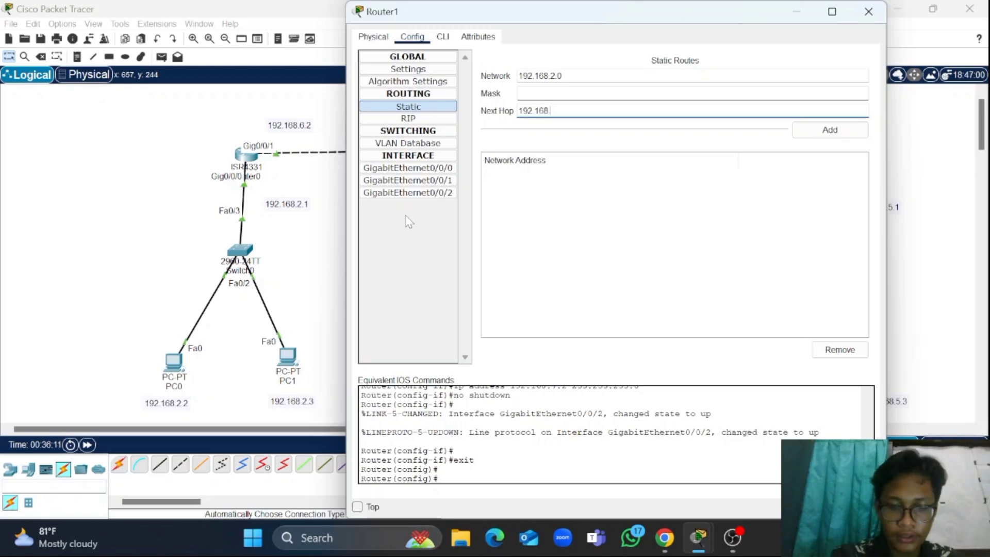
text(.6.2)
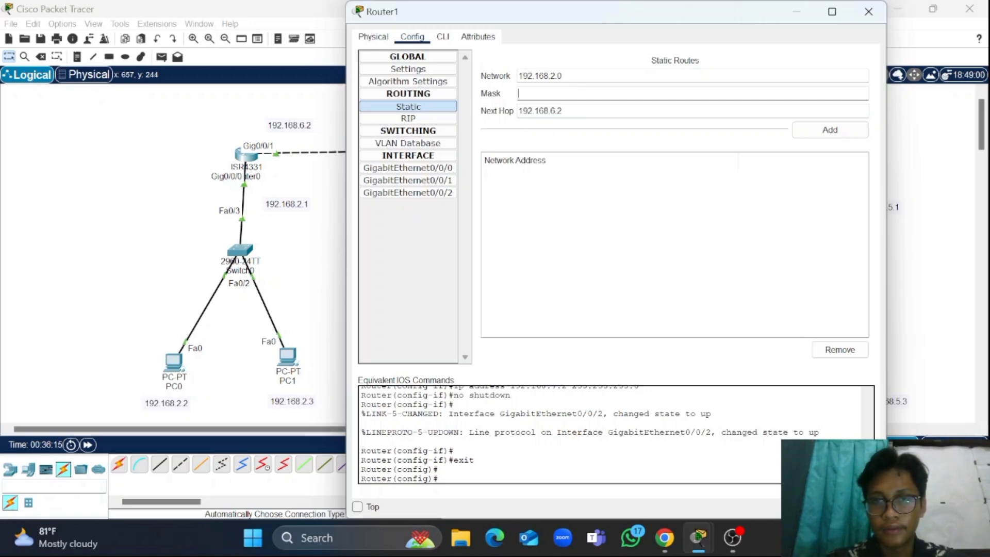
text(255.255.26)
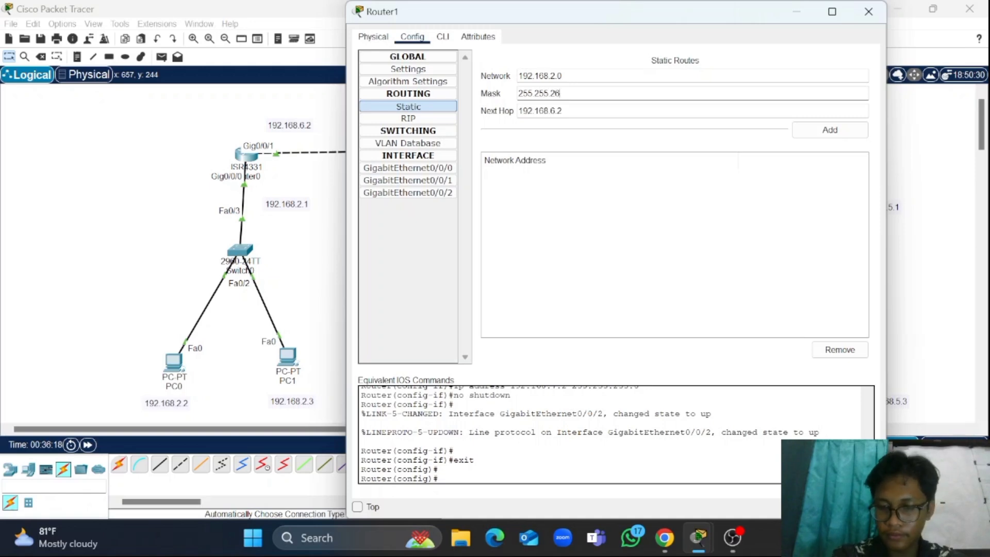
key(BackSpace)
text(55.0)
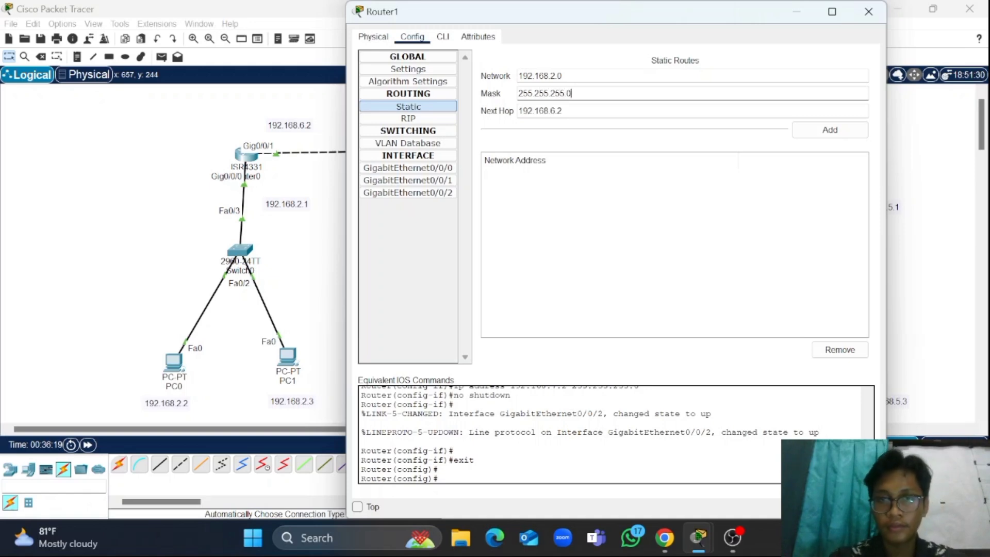
click(799, 129)
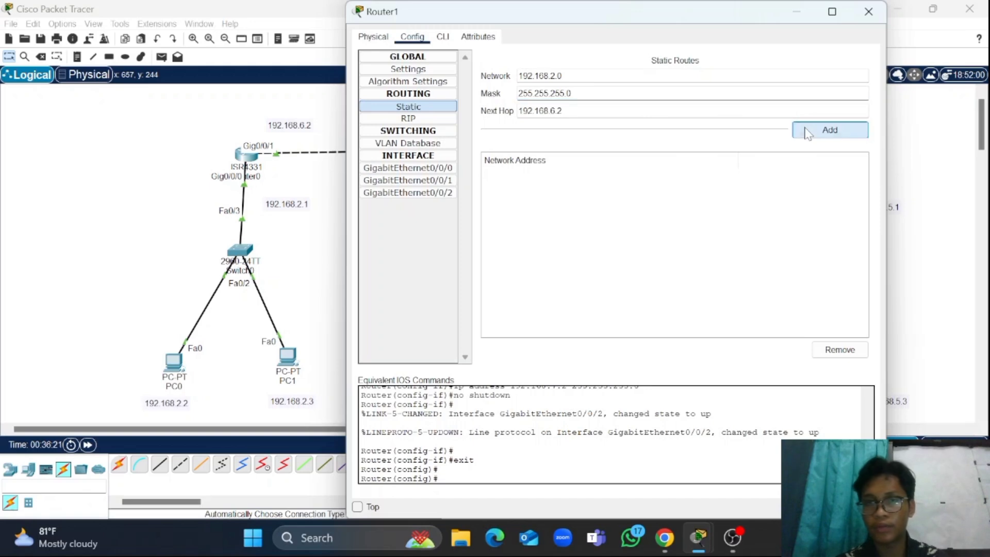
Add a Router1 static route to network 192.168.4.0 with the same mask and next hop 192.168.7.3
drag(728, 19, 413, 235)
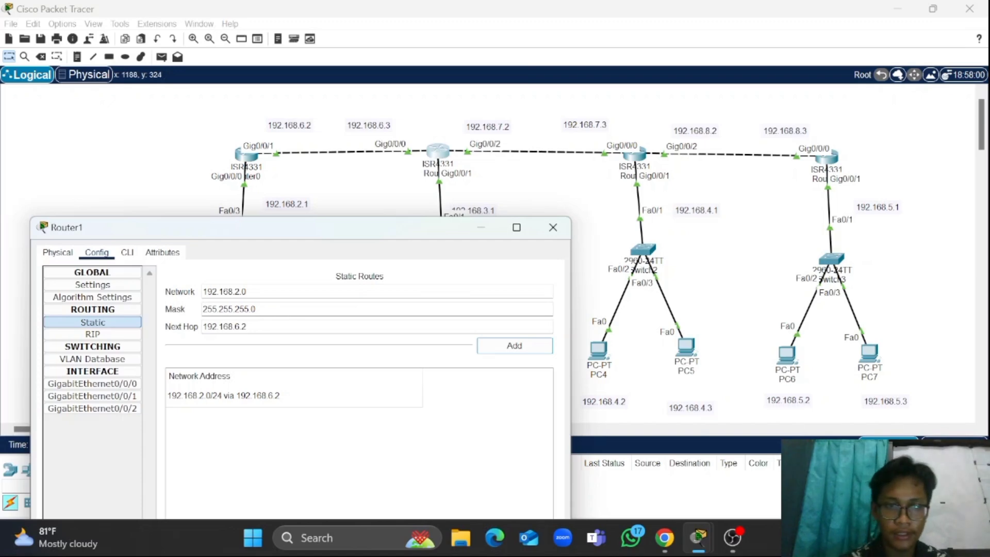
drag(243, 292, 239, 291)
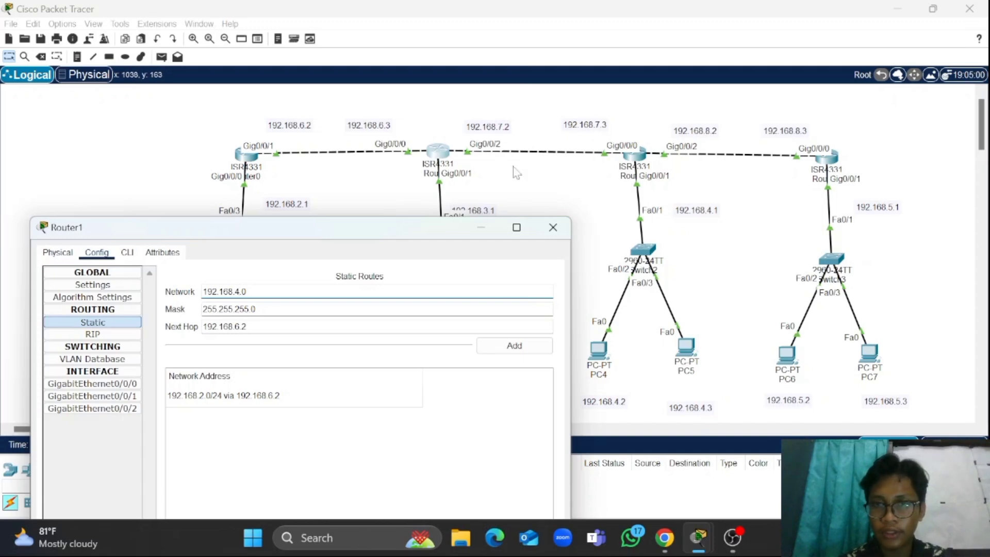
click(299, 327)
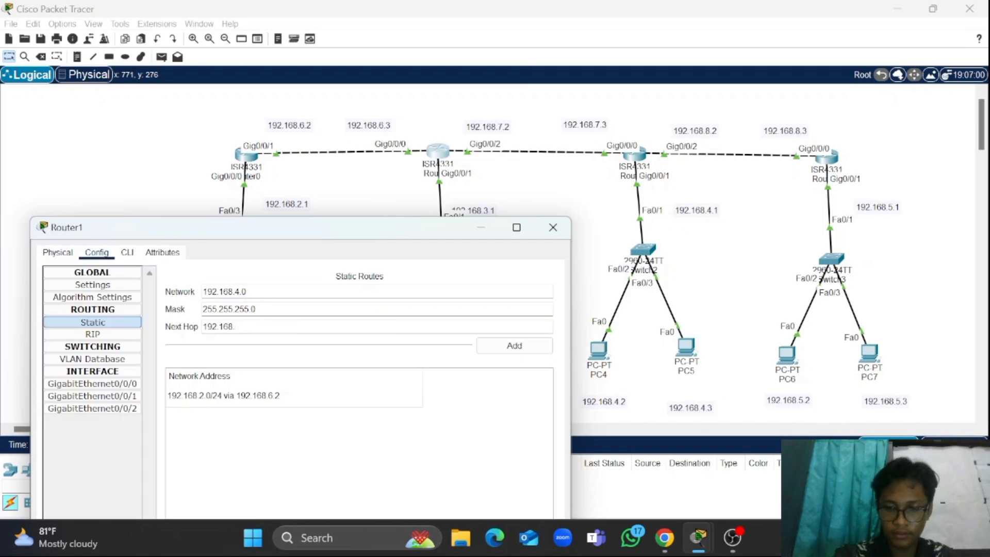
text(.3)
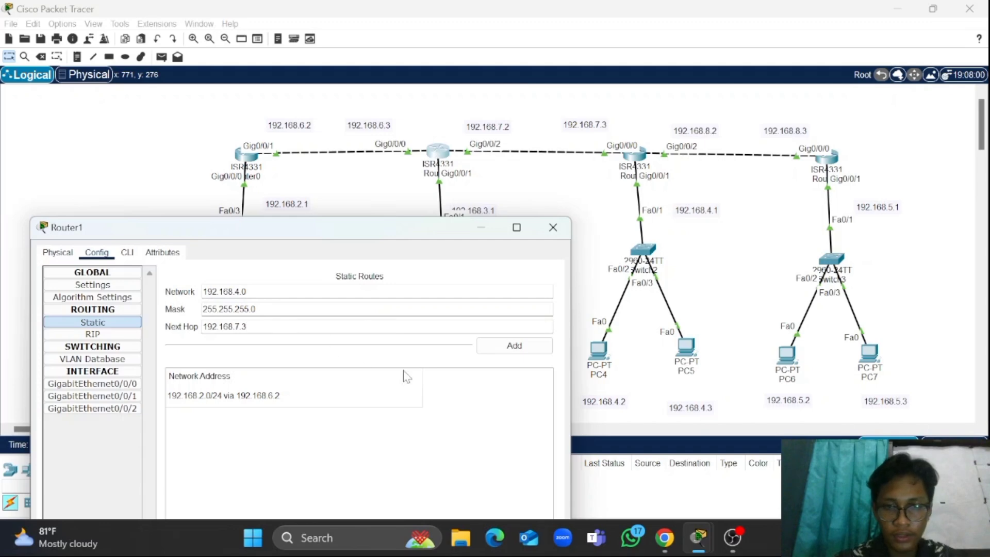
click(509, 347)
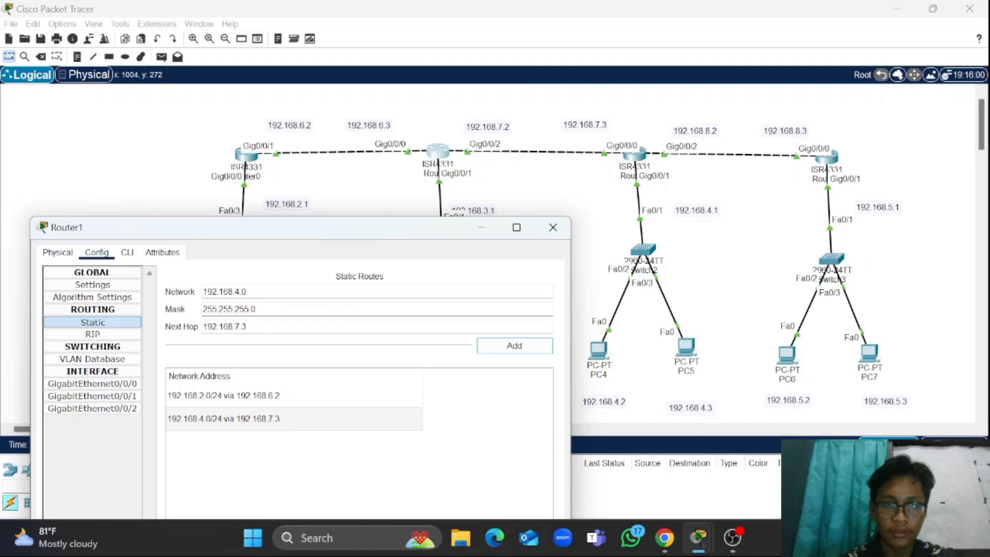
Add a Router1 static route to network 192.168.5.0, reusing the mask and next hop 192.168.7.3, and close the router's window
drag(248, 292, 240, 292)
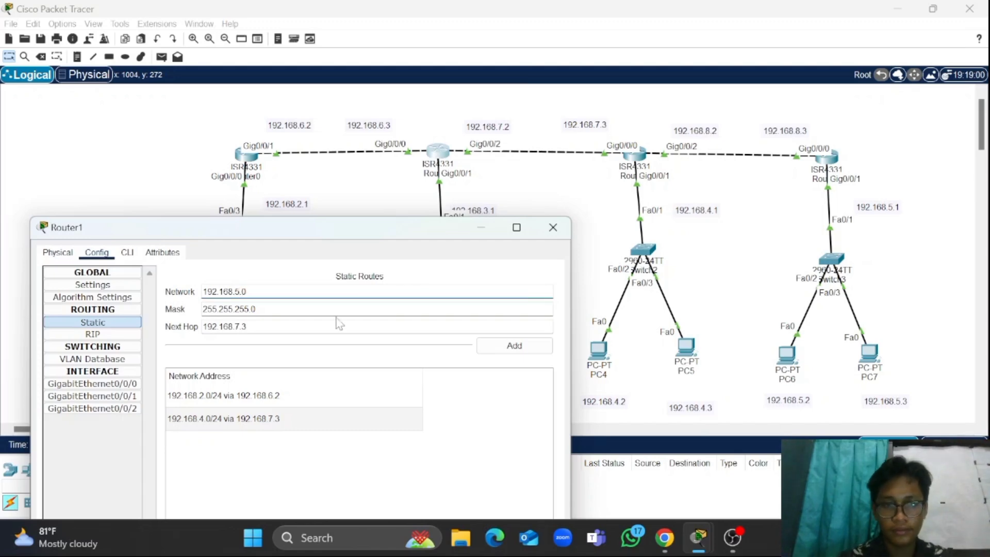
click(506, 349)
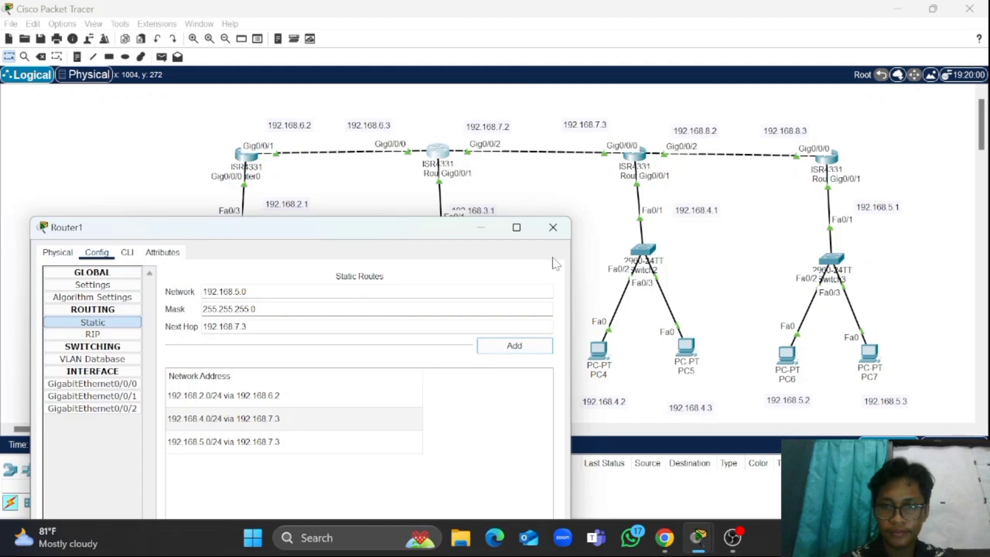
click(552, 227)
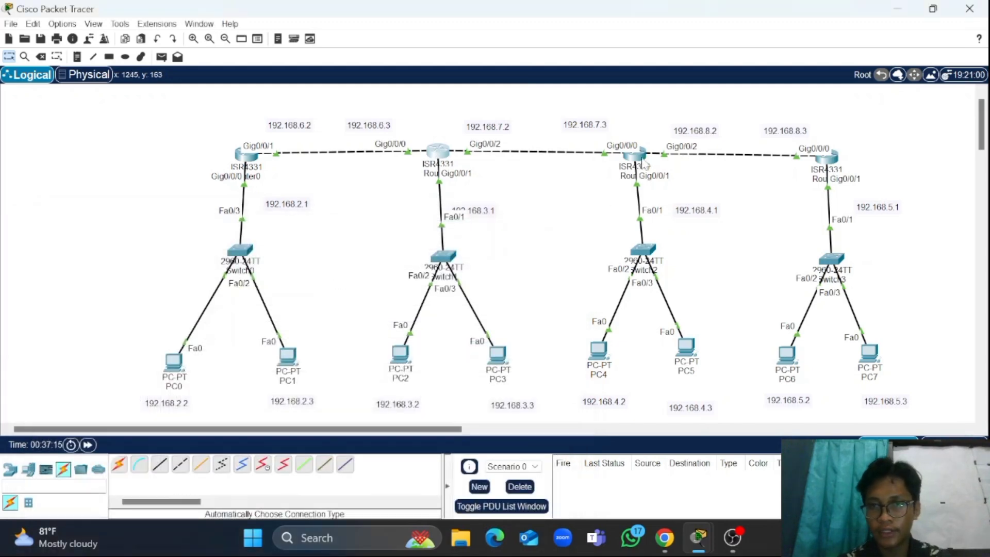
Add a static route on Router2 to network 192.168.2.0 with mask 255.255.255.0 and next hop 192.168.7.2
click(643, 157)
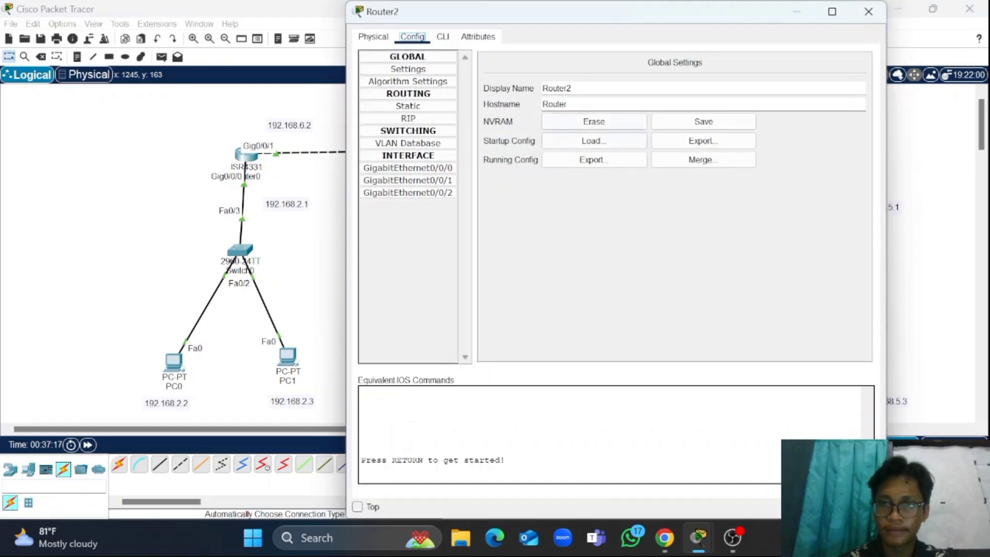
click(420, 106)
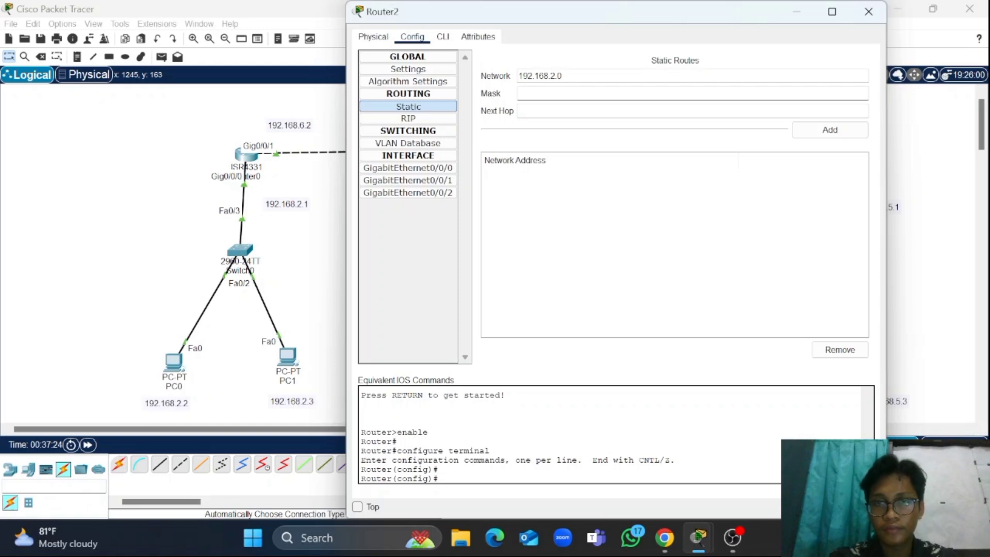
key(Tab)
text(2)
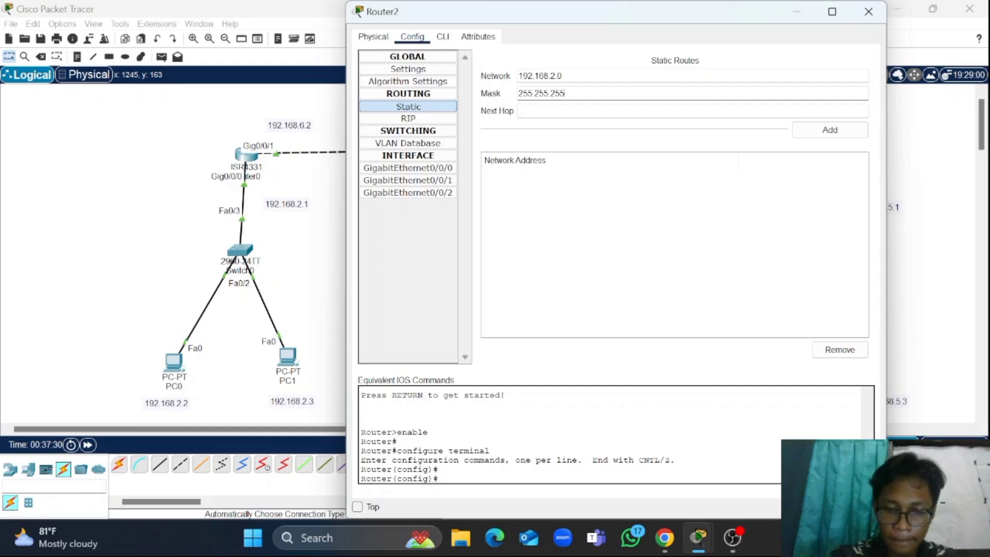
key(Tab)
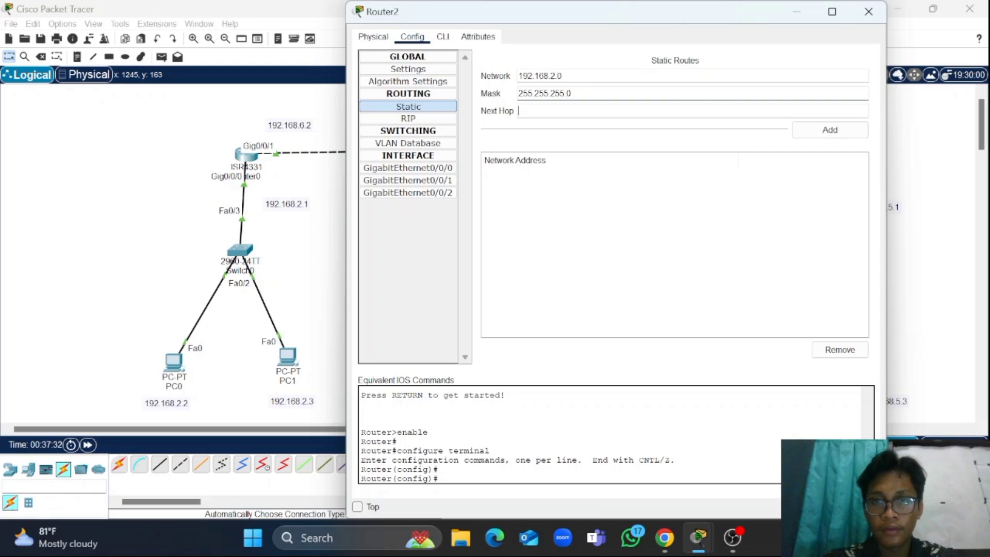
text(192.168)
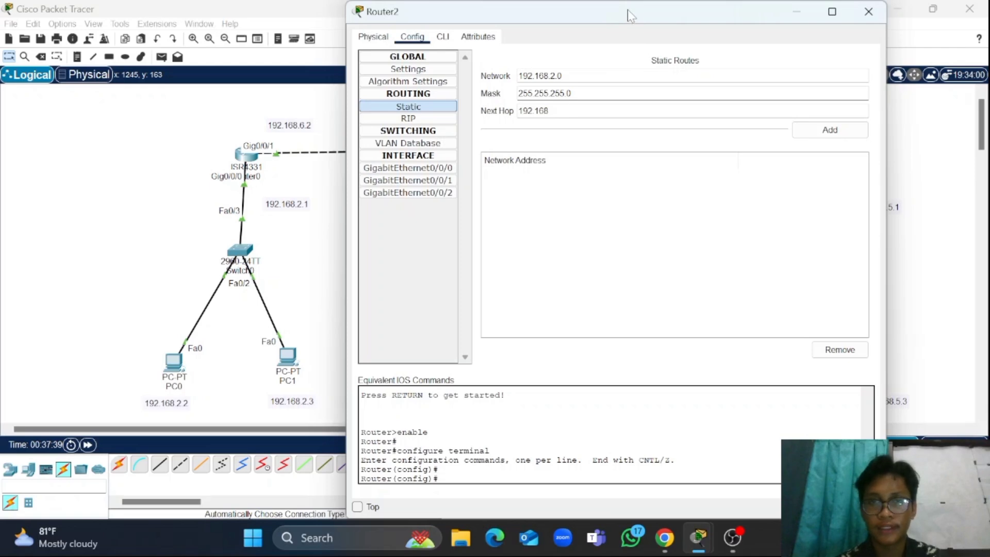
drag(626, 9, 630, 295)
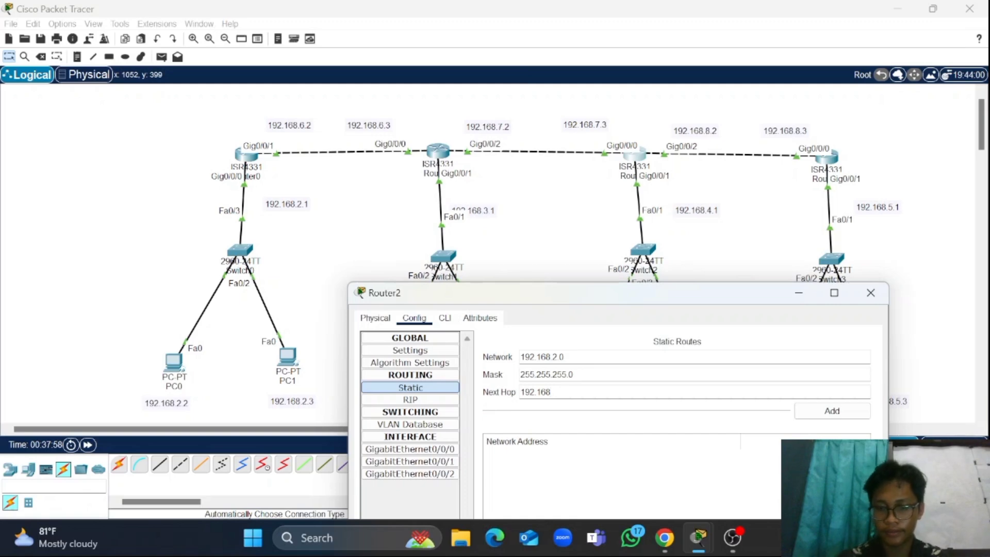
text(.2)
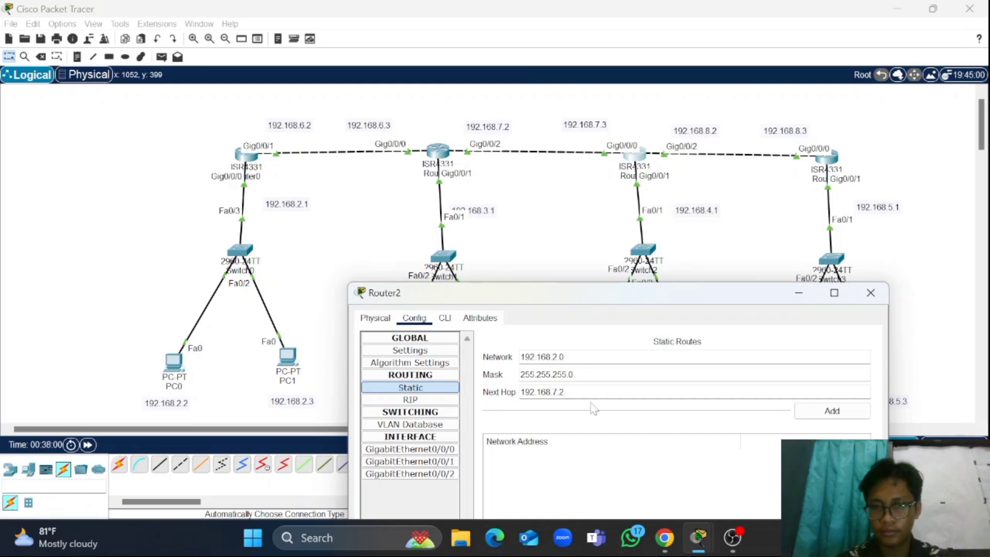
click(835, 414)
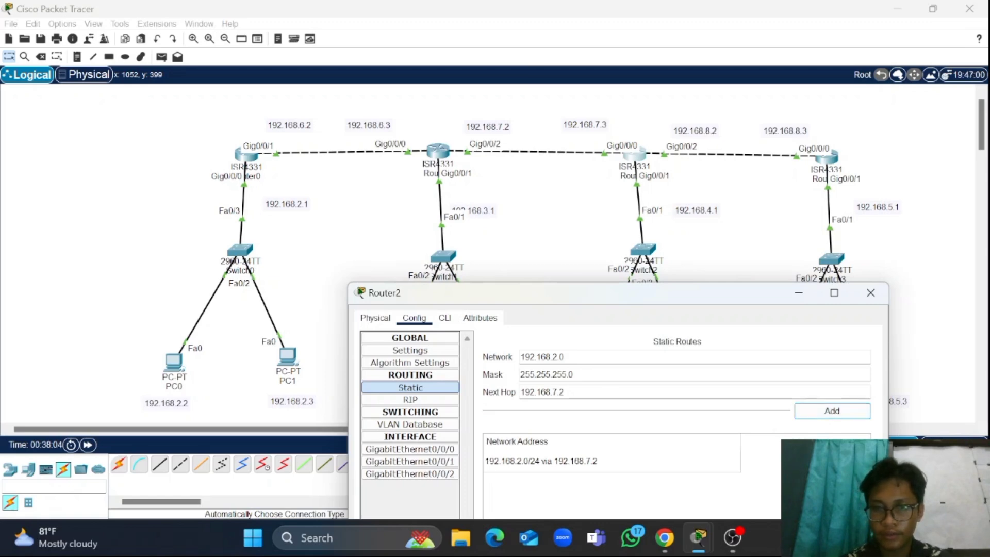
Add a Router2 static route to network 192.168.3.0, reusing mask 255.255.255.0 and next hop 192.168.7.2
click(685, 351)
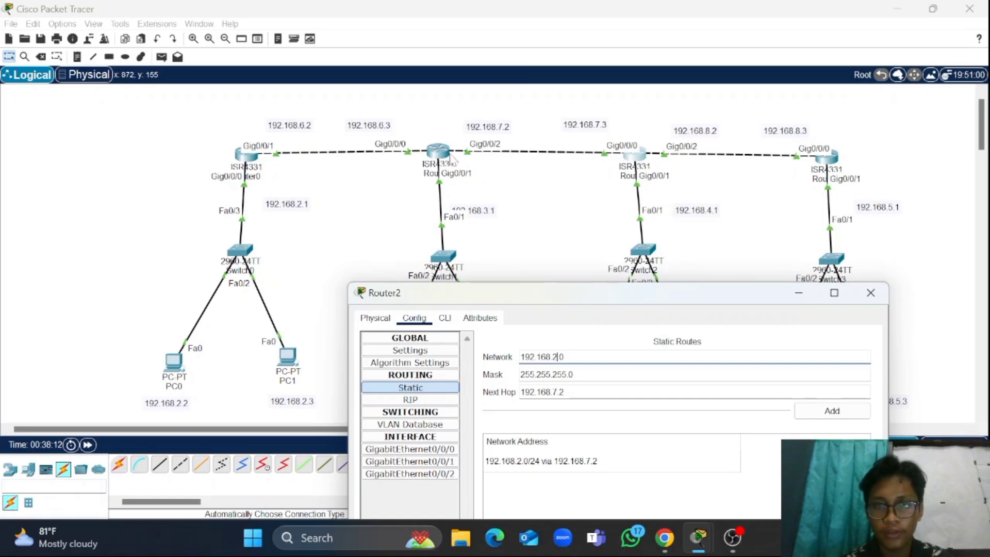
key(BackSpace)
text(3)
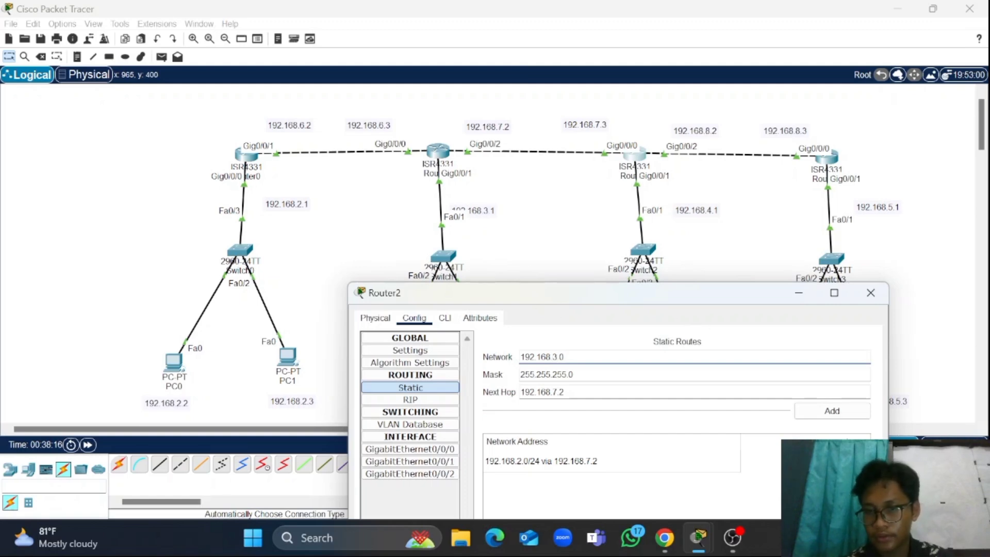
click(832, 411)
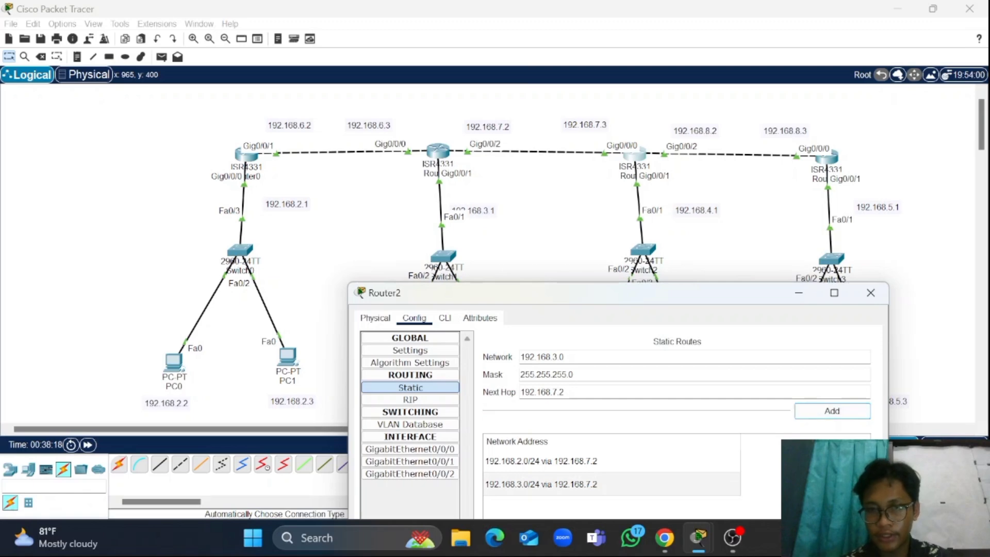
Add a Router2 static route to network 192.168.5.0 with the same mask and next hop 192.168.8.3, and close the router's window
double_click(555, 357)
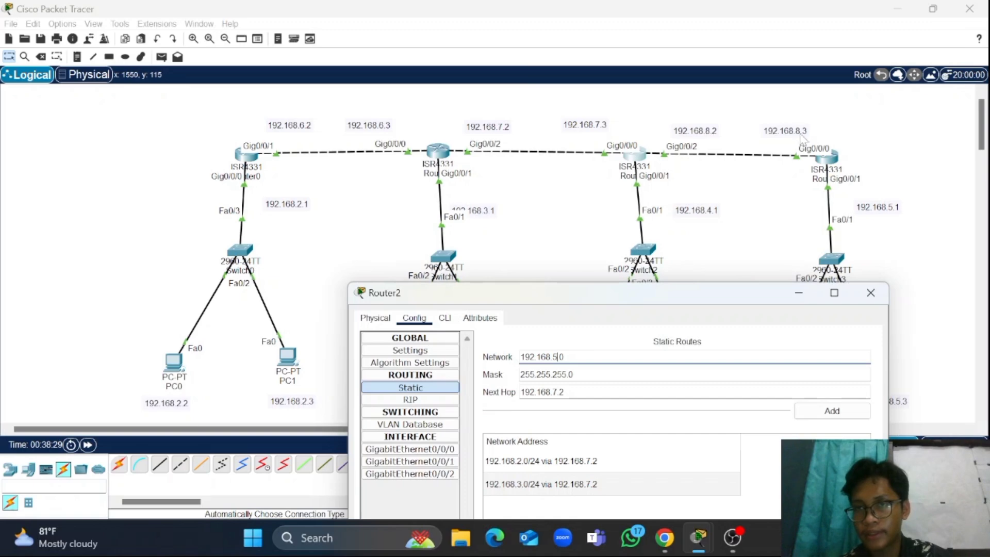
click(566, 393)
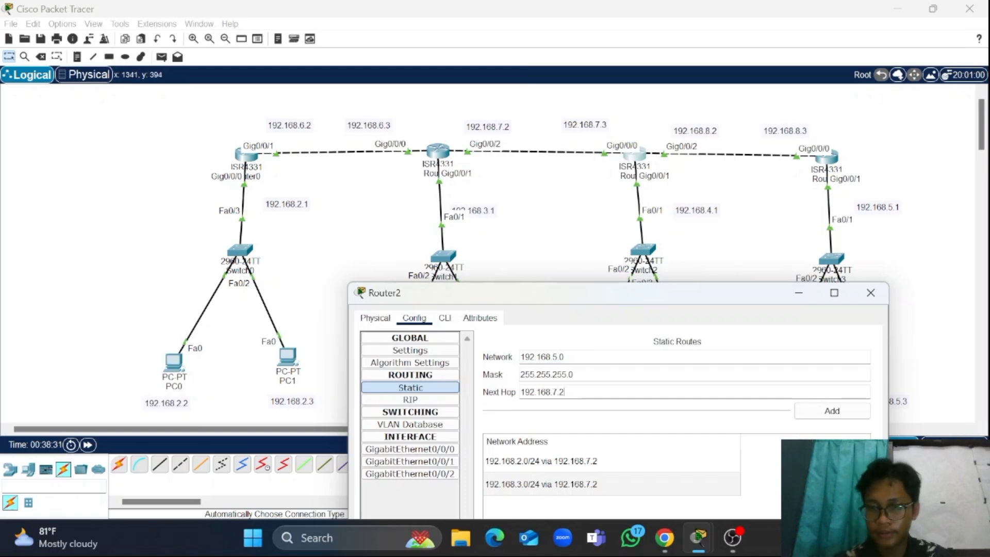
text(8)
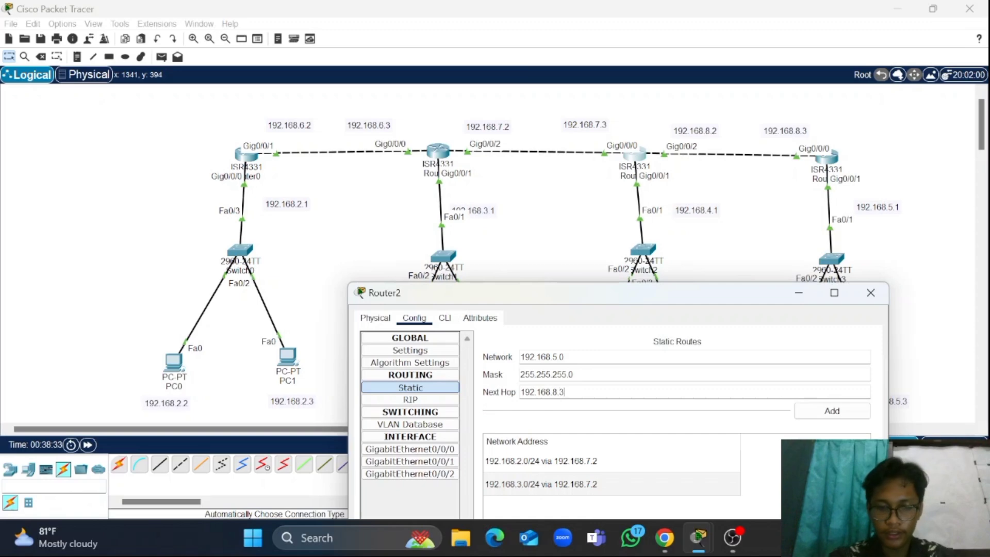
click(830, 411)
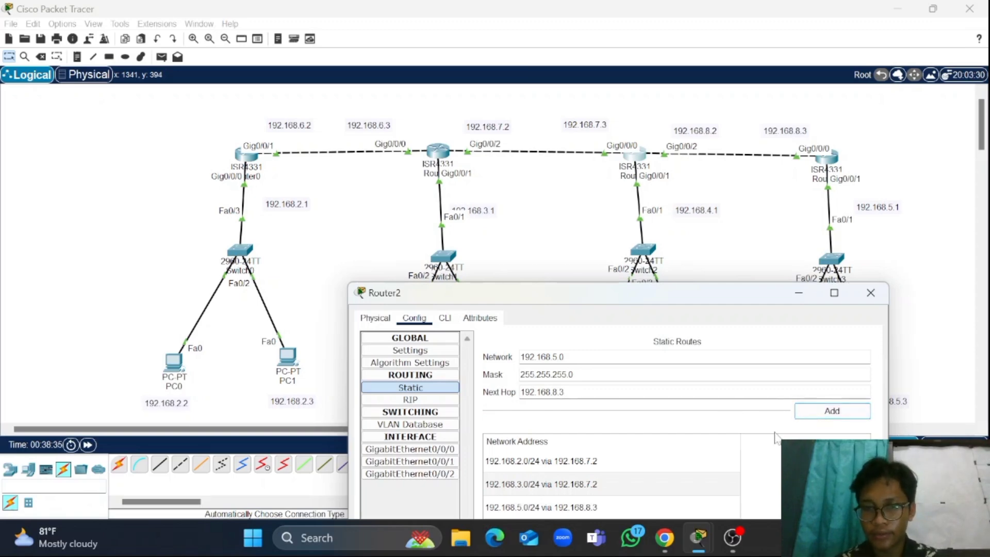
click(870, 292)
Add a static route on Router3 to network 192.168.2.0 with mask 255.255.255.0 and next hop 192.168.8.2
click(830, 152)
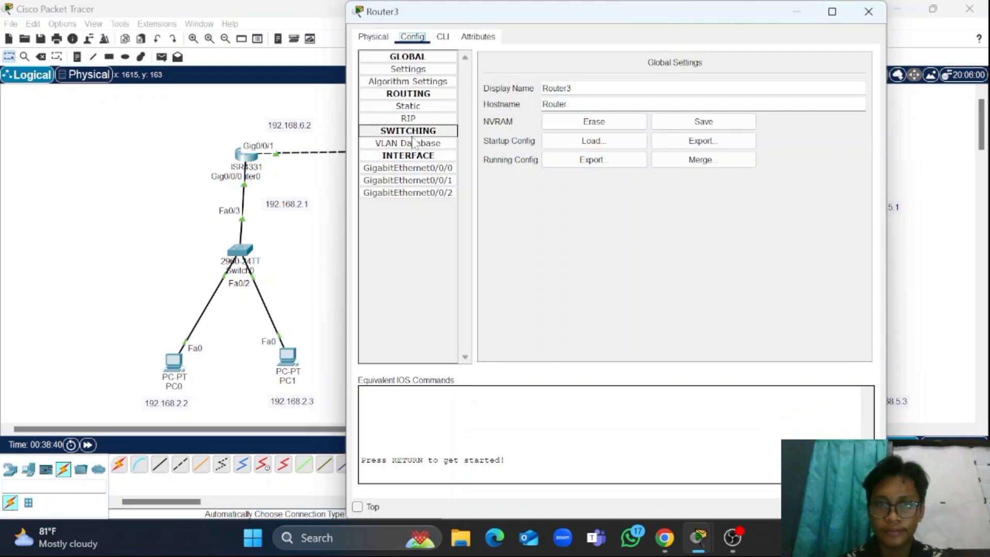
click(416, 108)
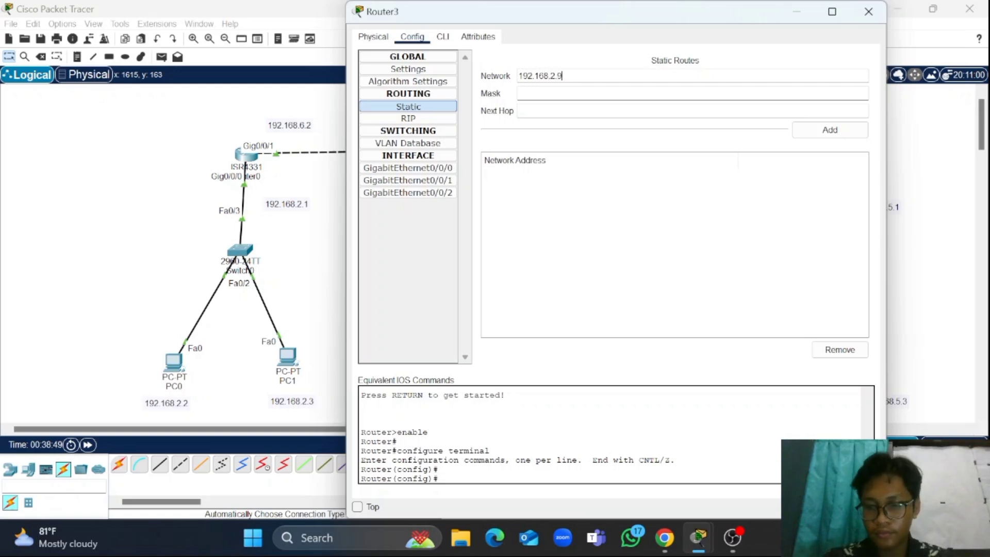
key(Tab)
key(Tab)
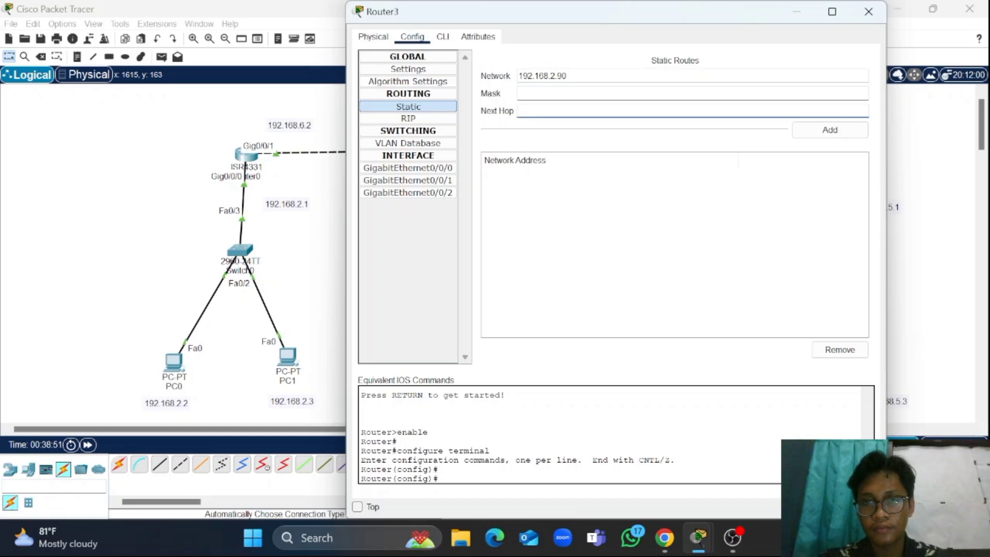
click(572, 76)
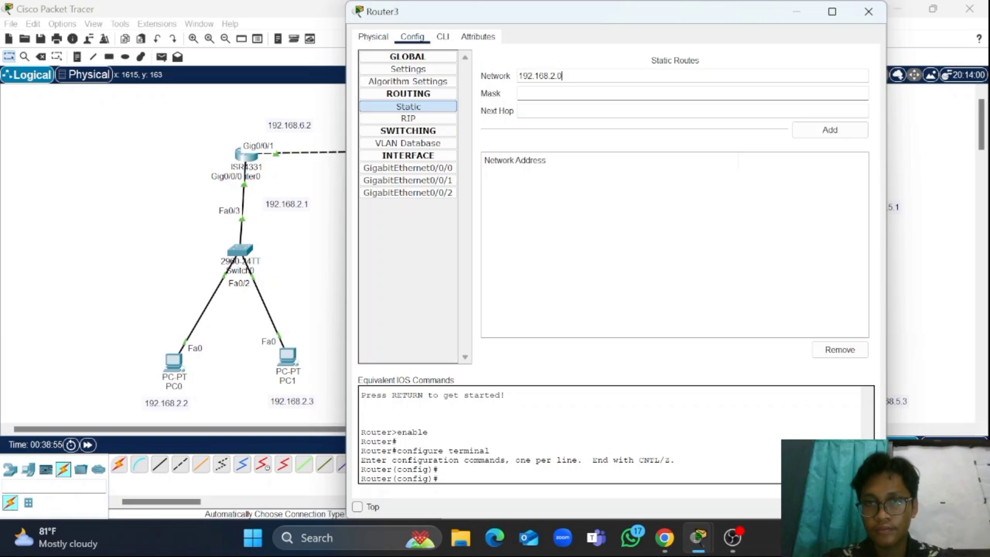
click(567, 94)
text(255.255.255.0)
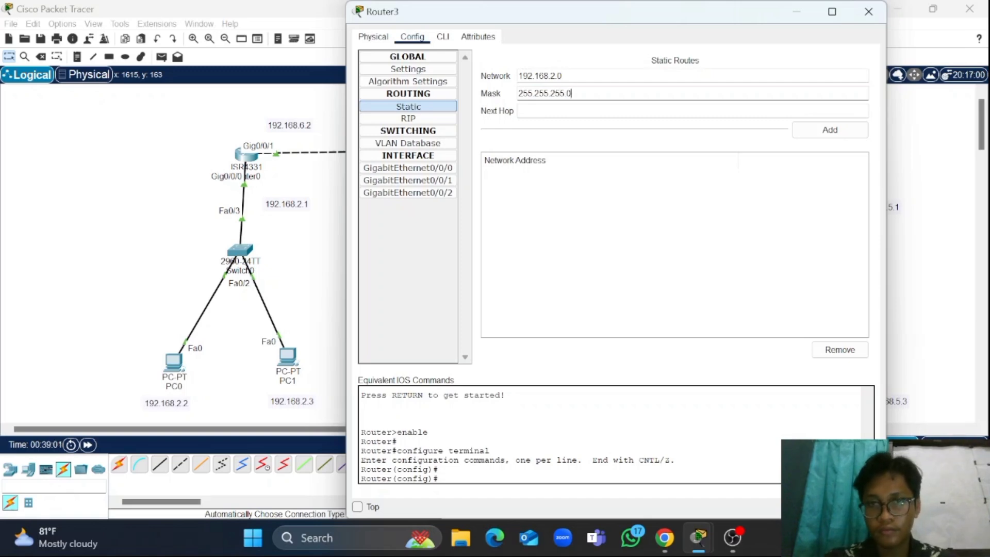
click(567, 110)
text(192.168.)
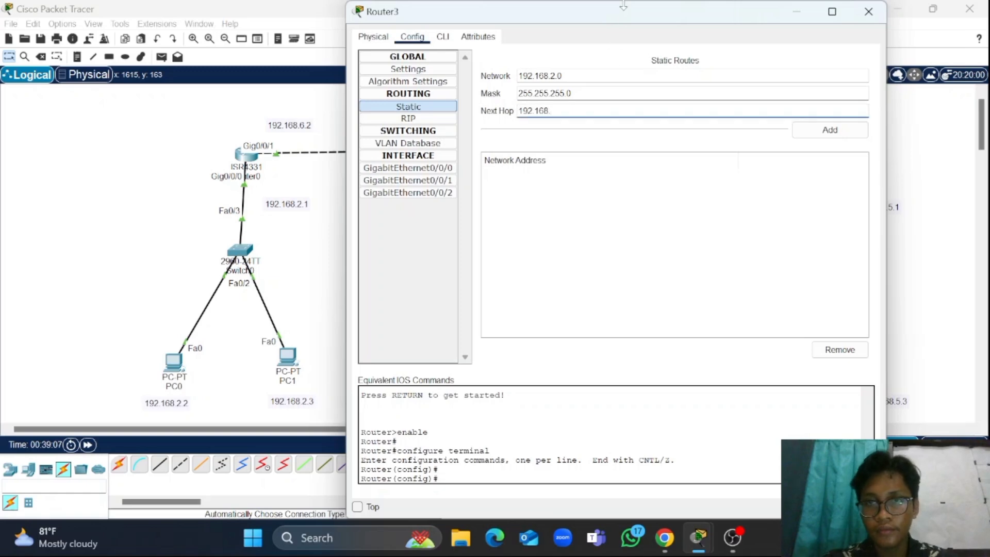
drag(626, 11, 642, 66)
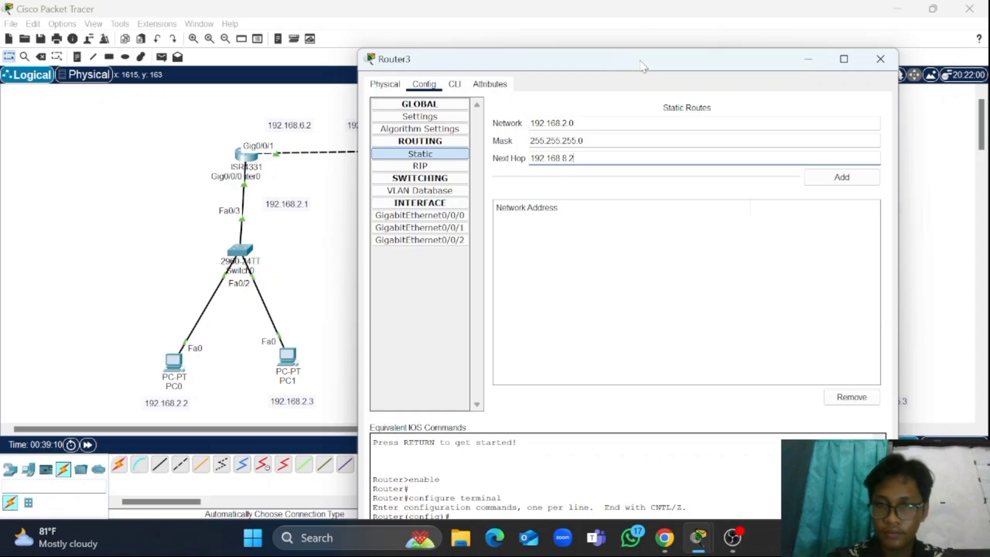
click(837, 178)
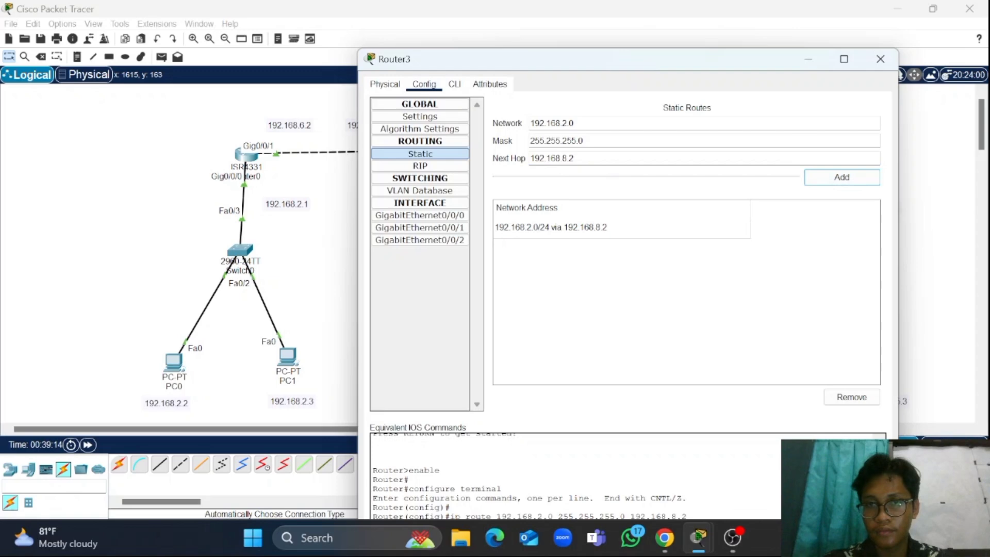
Add a Router3 static route to network 192.168.3.0, reusing mask 255.255.255.0 and next hop 192.168.8.2
click(567, 124)
text(3)
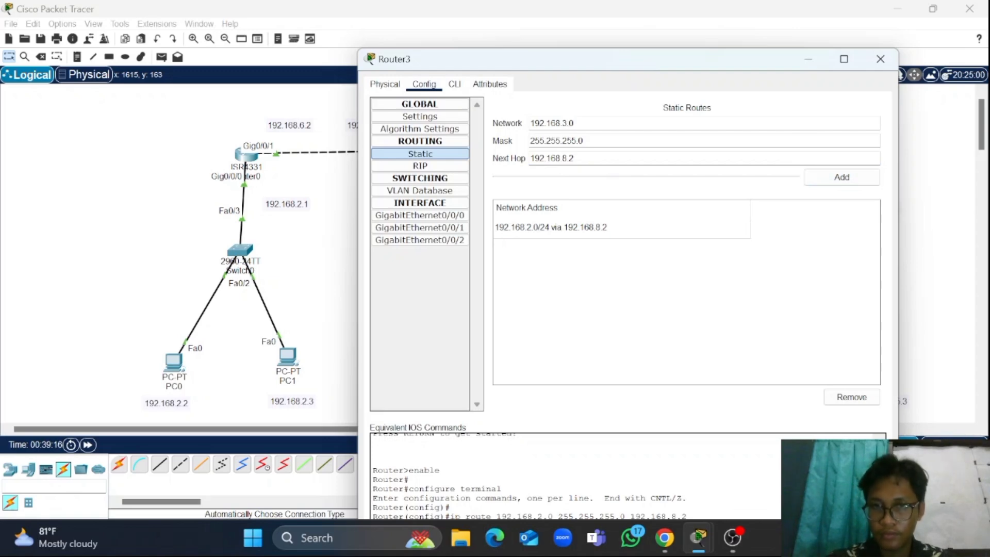
click(825, 177)
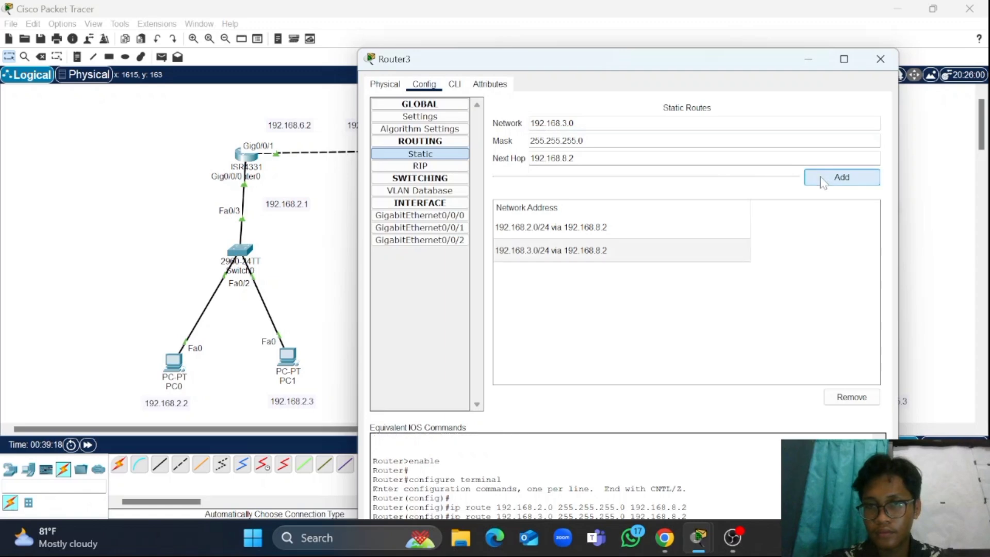
Add a Router3 static route to network 192.168.4.0 with the same mask and next hop, and close the router's window
click(567, 123)
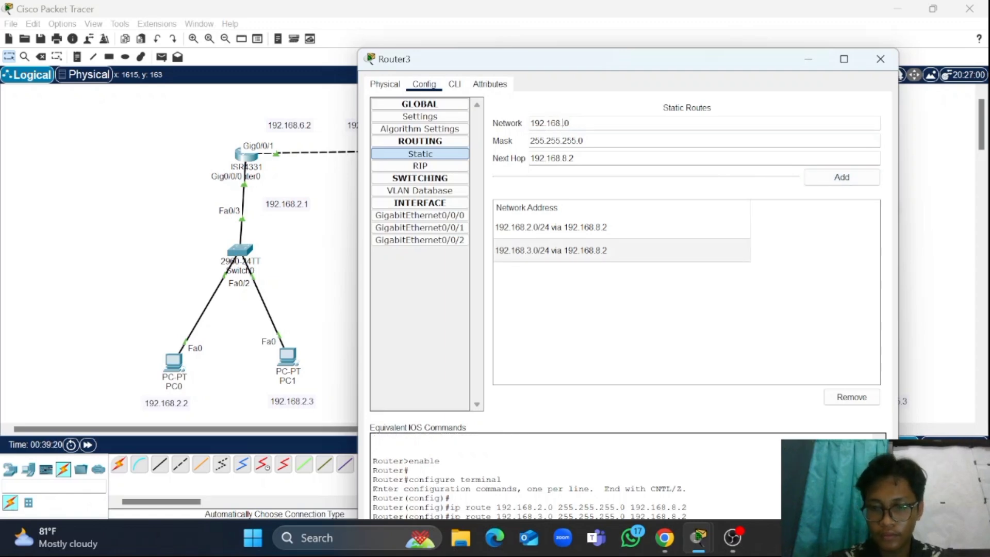
click(819, 181)
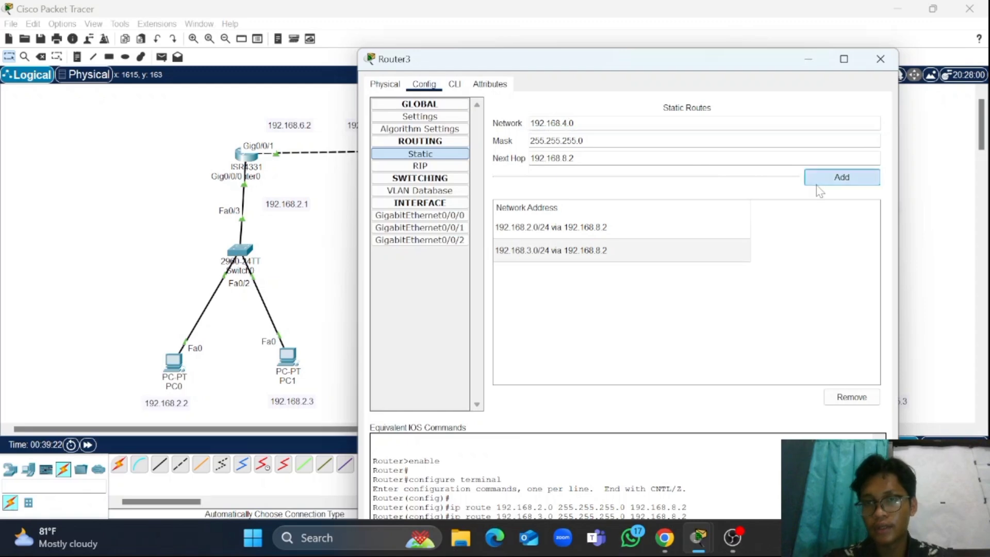
click(877, 62)
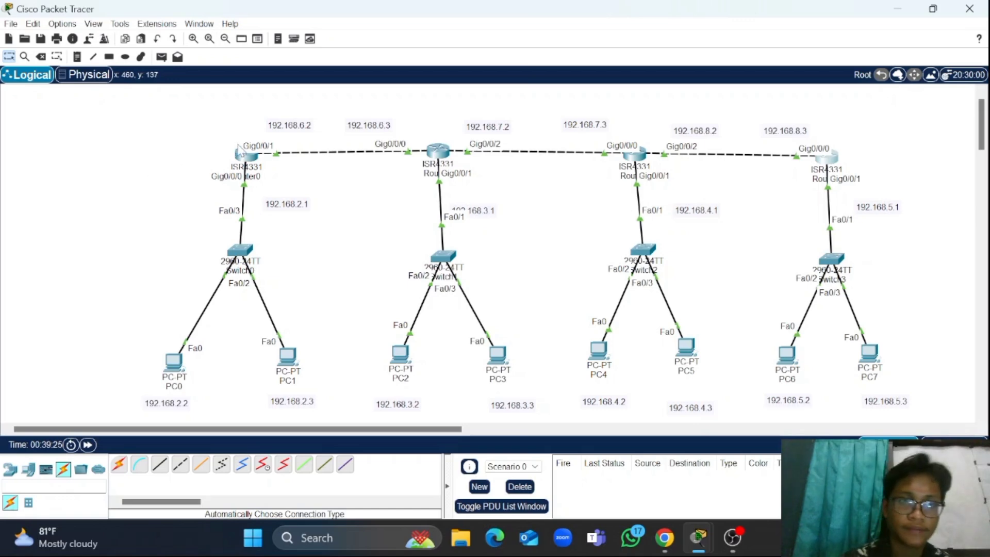
Send a simple PDU from PC0 to PC2 and fire it again to test the connection
scroll(278, 190, down, 1)
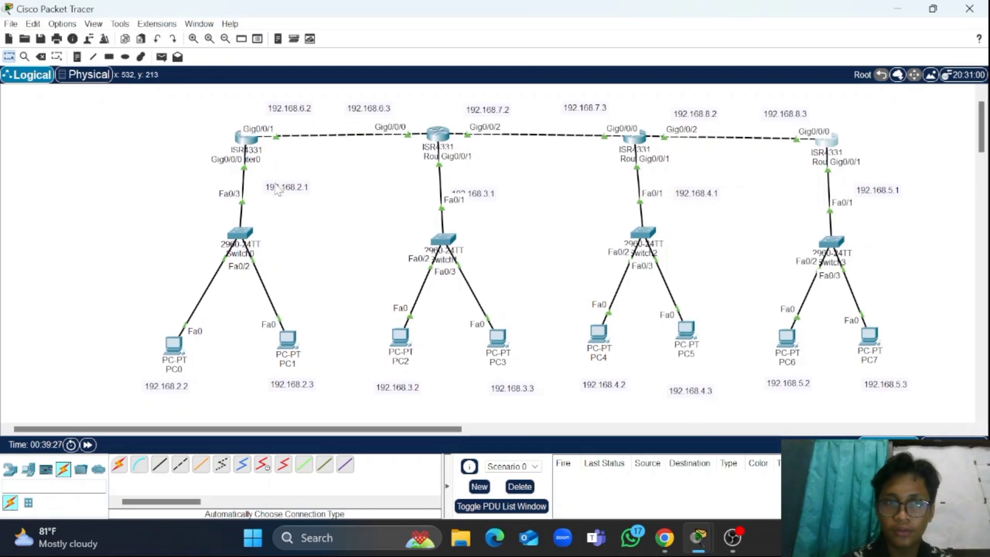
click(161, 57)
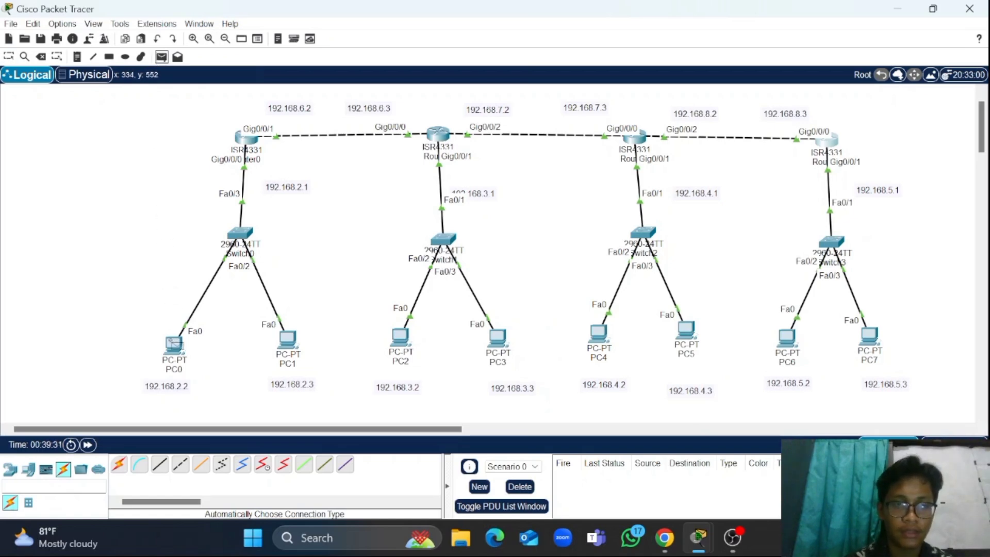
click(174, 344)
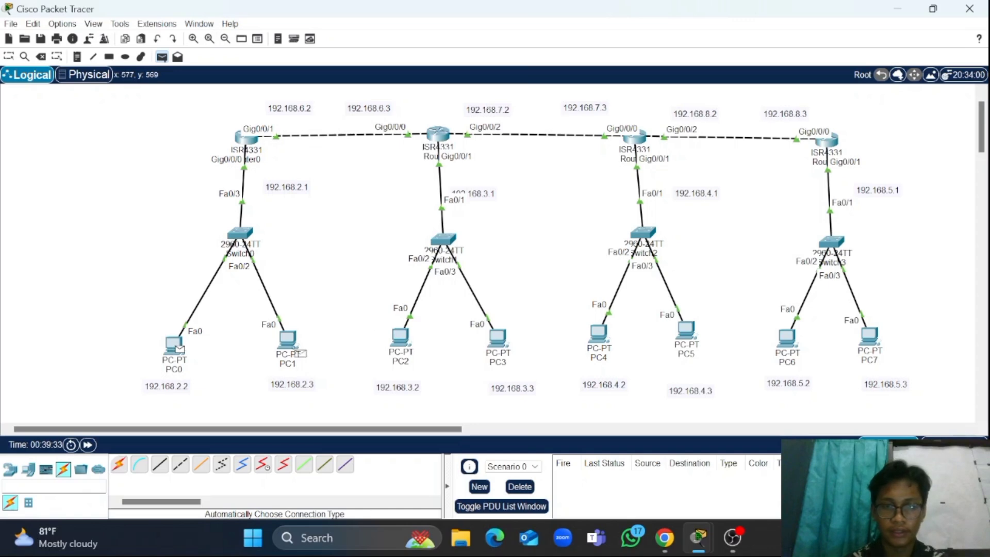
click(400, 341)
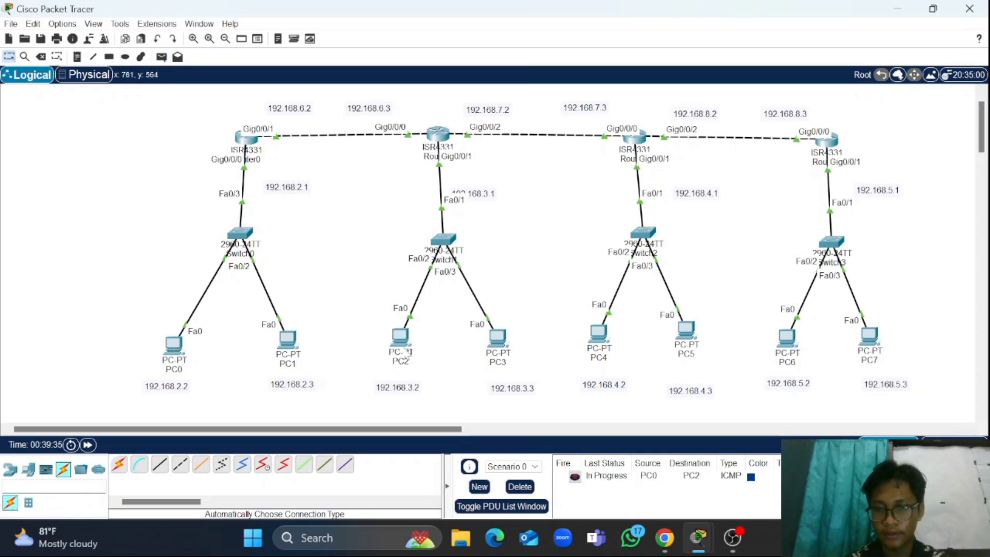
click(575, 477)
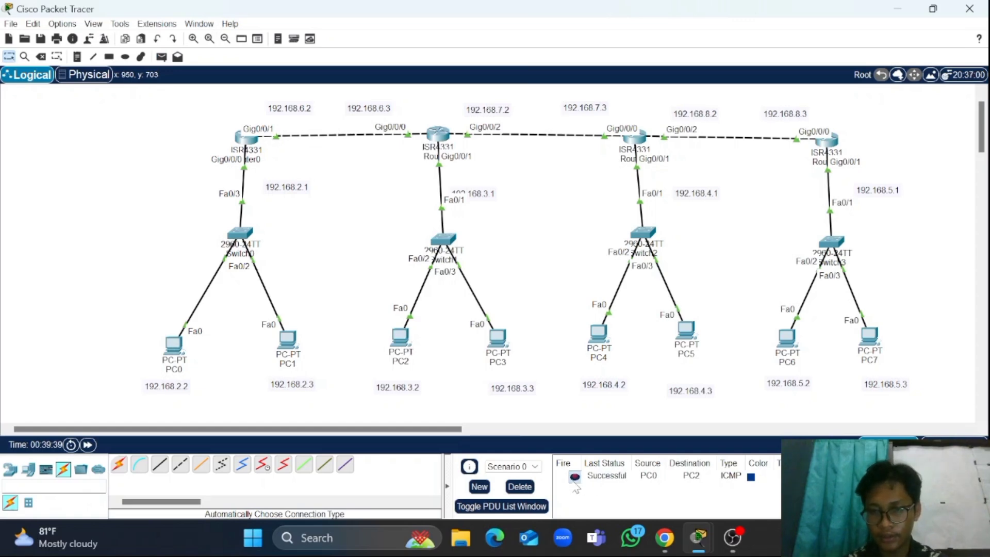
Send a simple PDU from PC0 to PC5, and fire both the PC2 and PC5 tests again
click(160, 60)
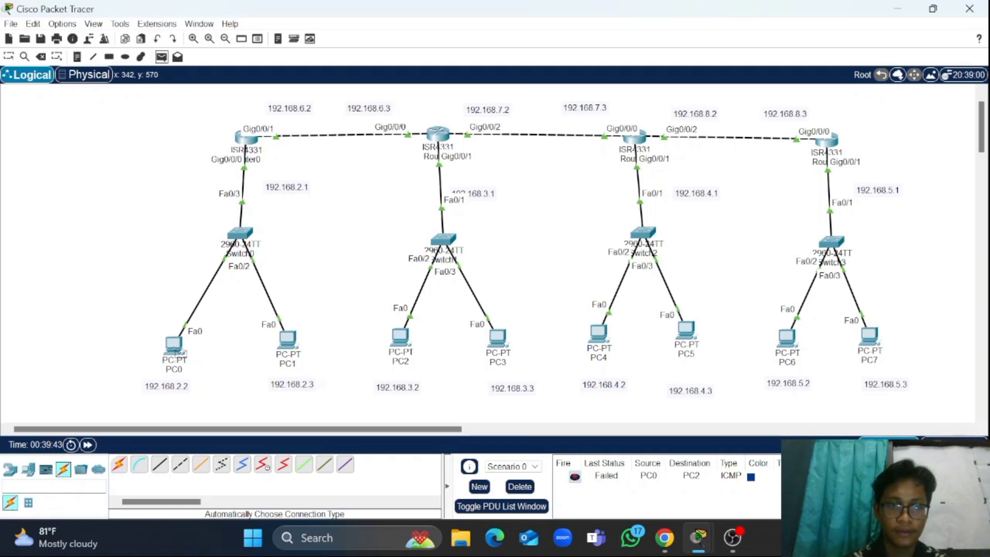
click(174, 343)
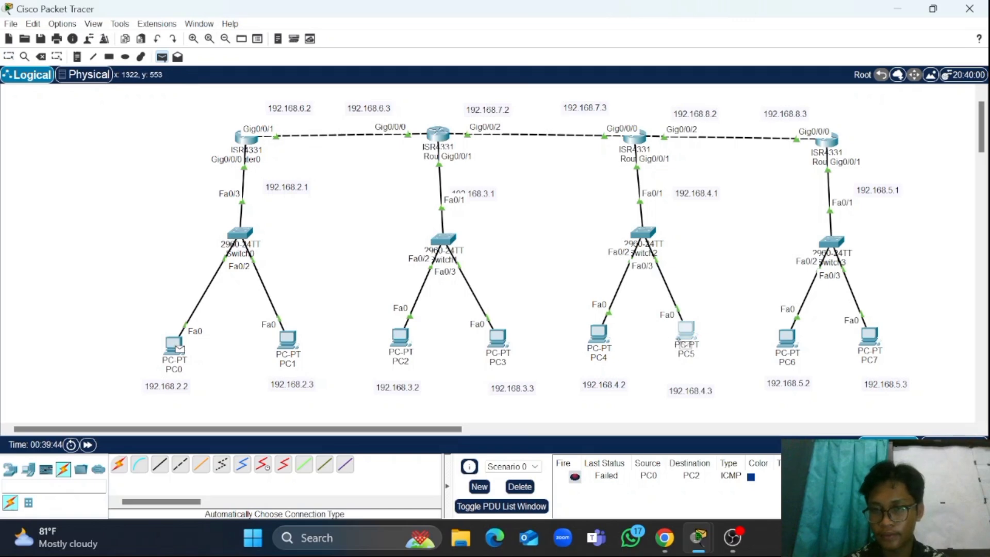
click(685, 330)
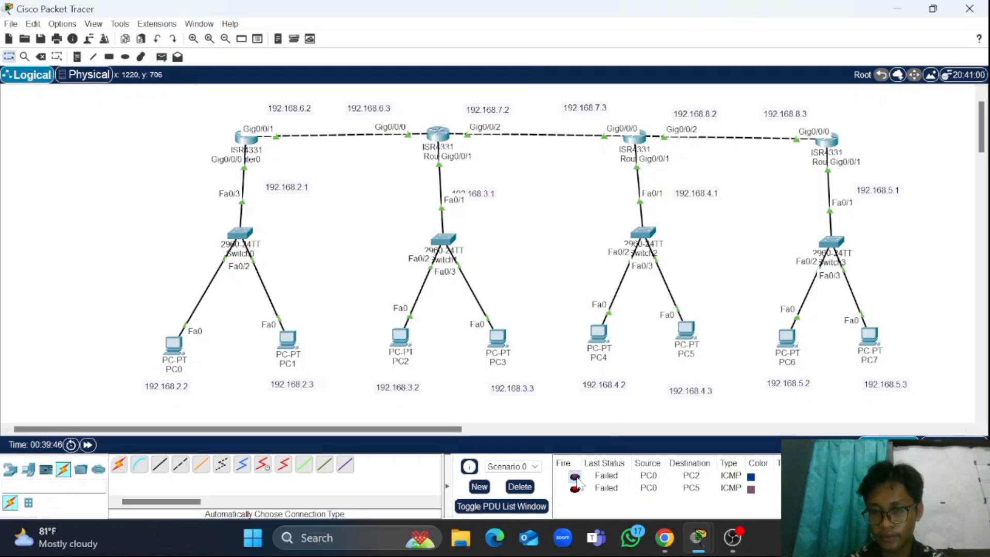
click(575, 488)
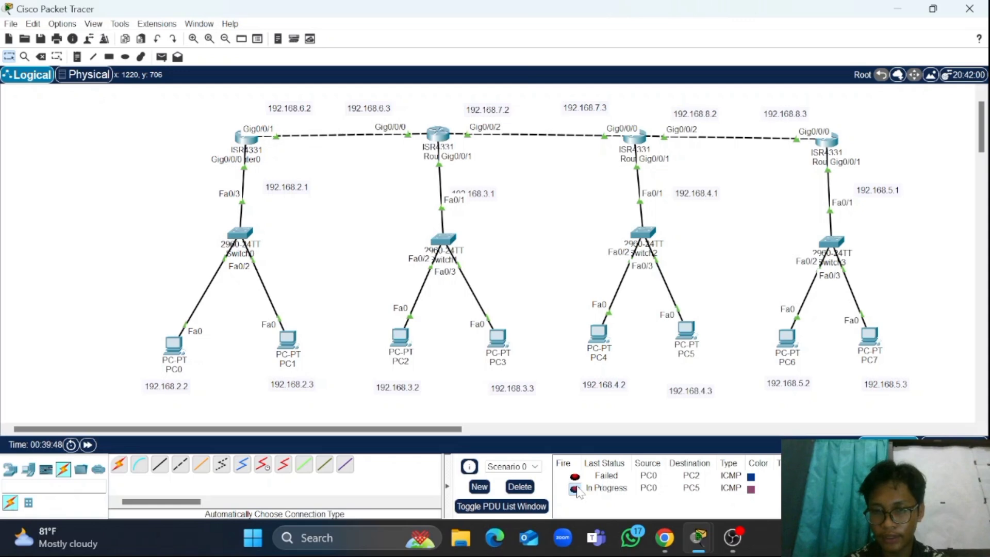
click(575, 475)
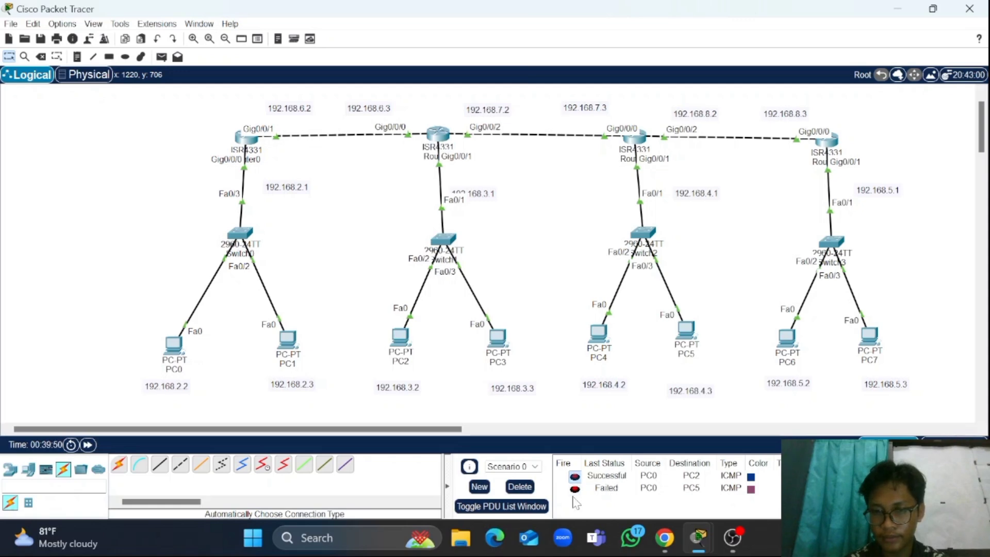
click(575, 488)
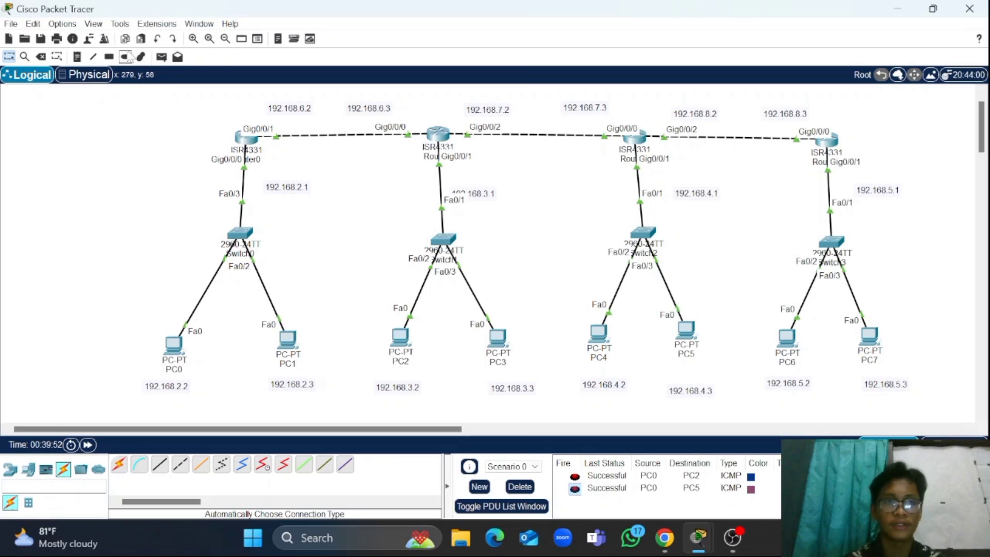
Send a simple PDU from PC1 to PC7 and fire it again to test the connection between the end LANs
click(161, 56)
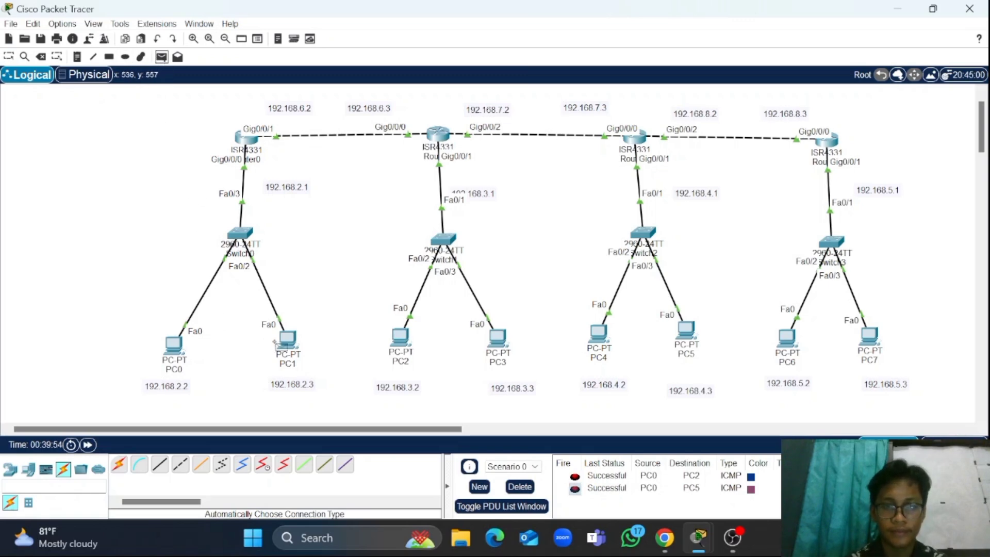
click(288, 340)
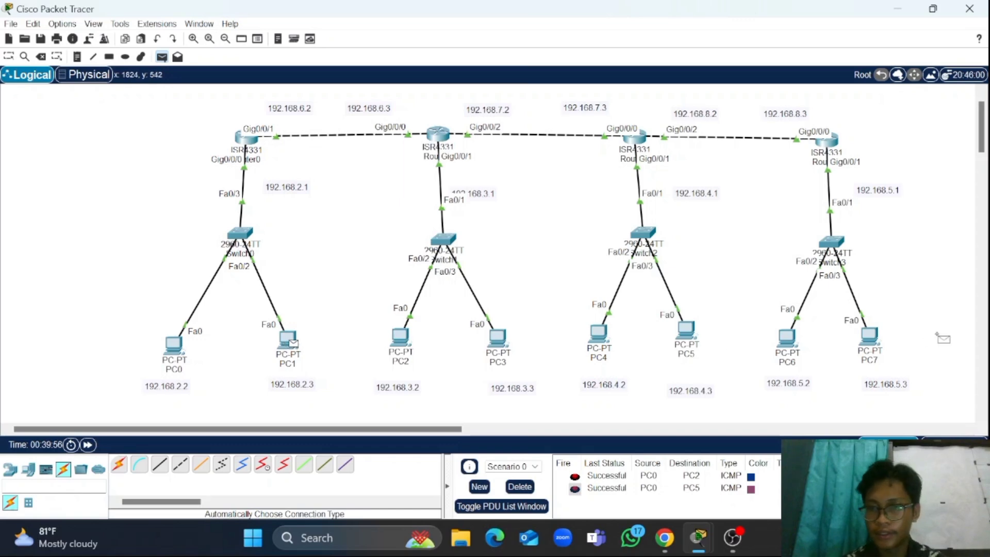
click(870, 339)
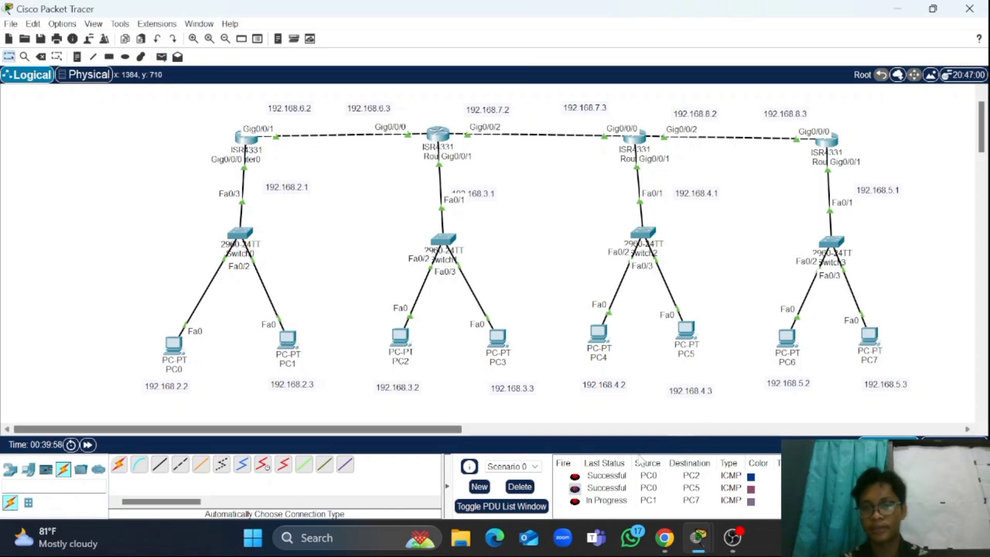
double_click(575, 502)
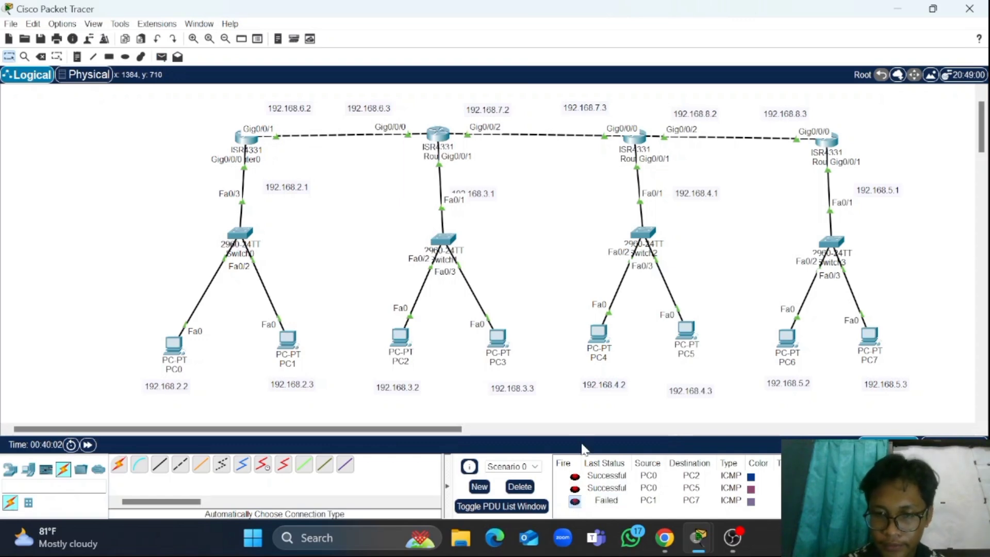
double_click(575, 501)
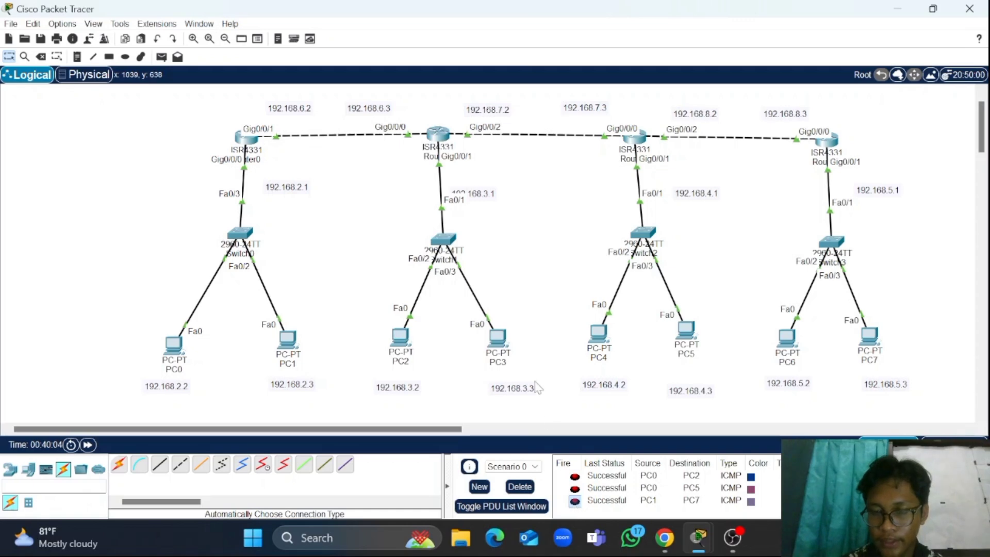
Remove Router0's static routes to 192.168.3.0, 192.168.5.0 and 192.168.4.0, and close the router's window
scroll(602, 340, up, 1)
scroll(602, 340, down, 1)
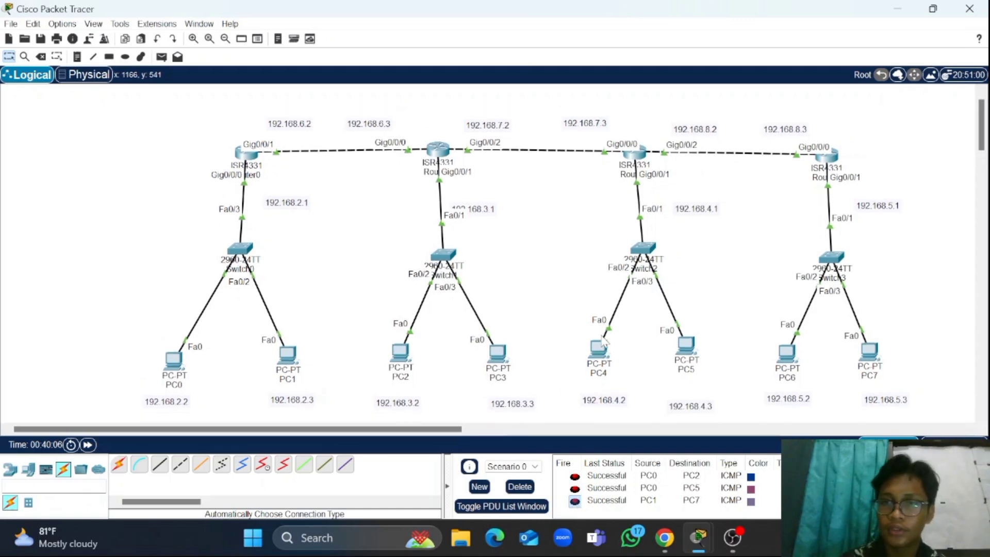
click(249, 162)
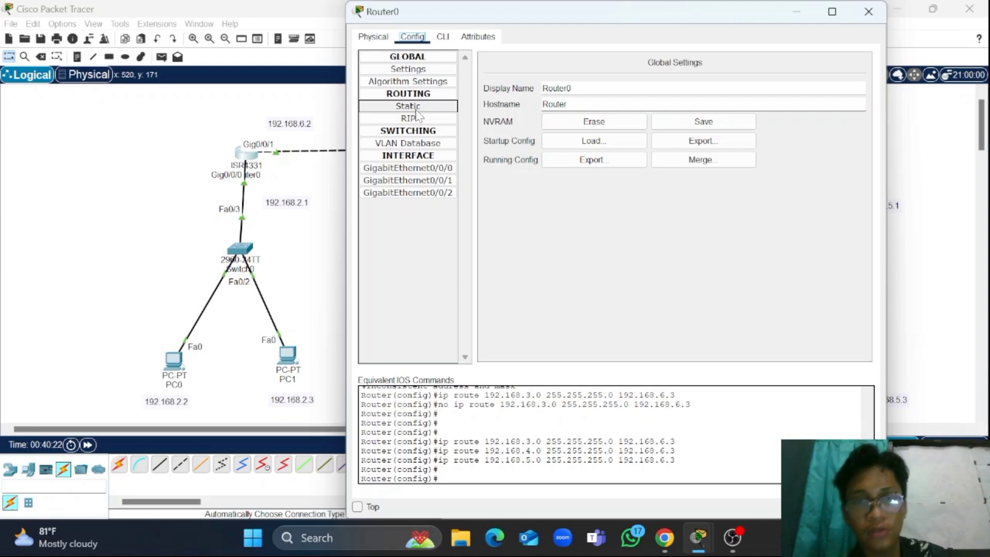
click(417, 108)
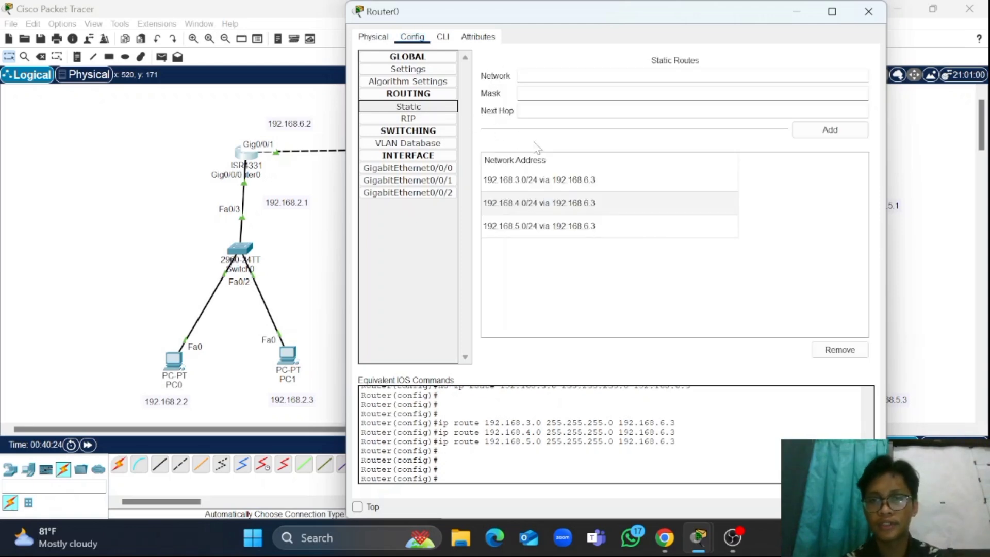
click(537, 179)
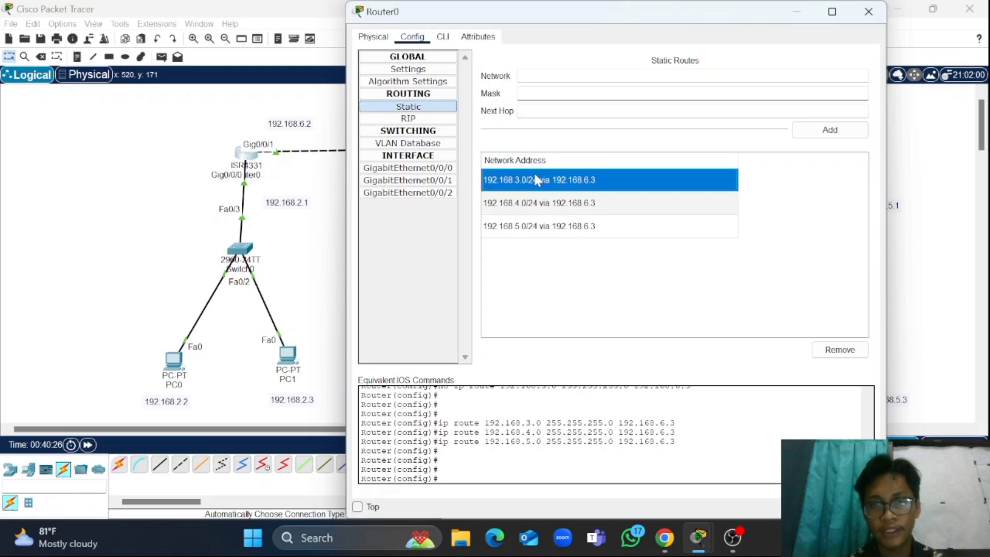
click(829, 349)
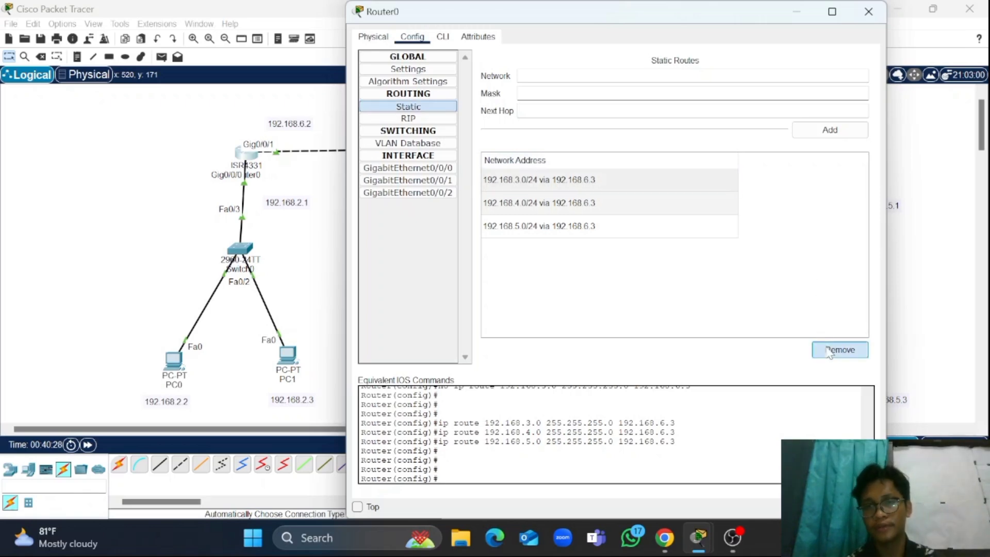
click(635, 205)
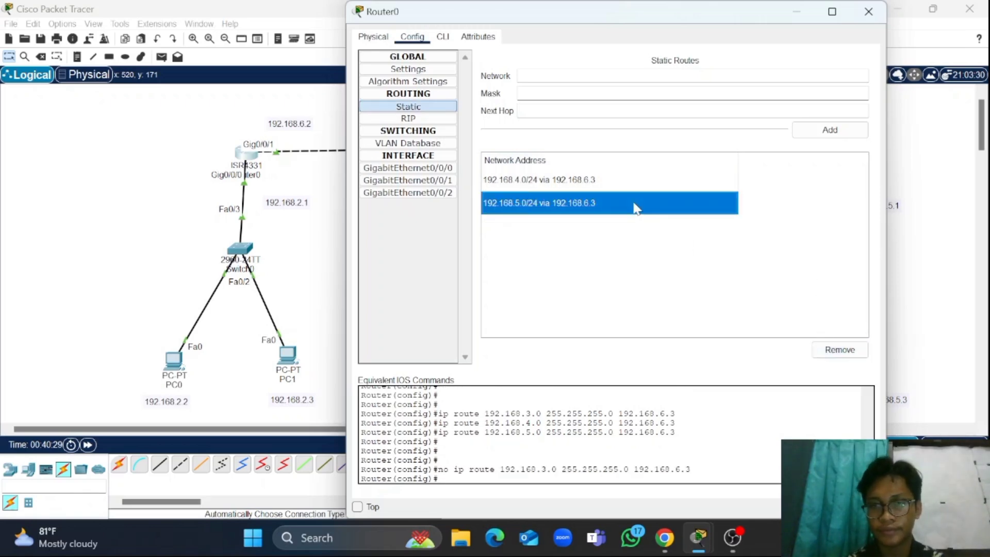
click(821, 344)
click(607, 189)
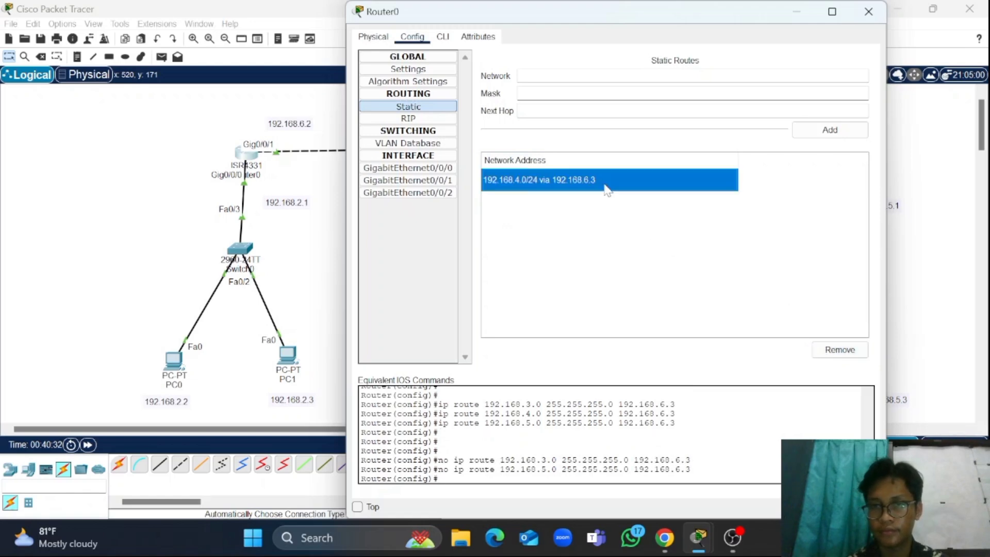
click(830, 349)
click(868, 11)
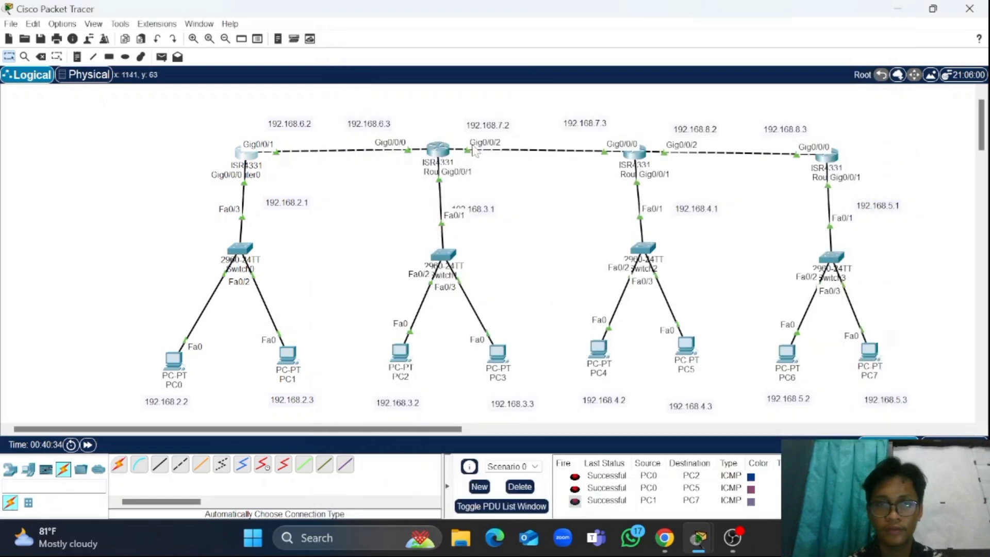
Remove Router1's static routes to 192.168.2.0, 192.168.5.0 and 192.168.4.0, and close the router's window
click(439, 151)
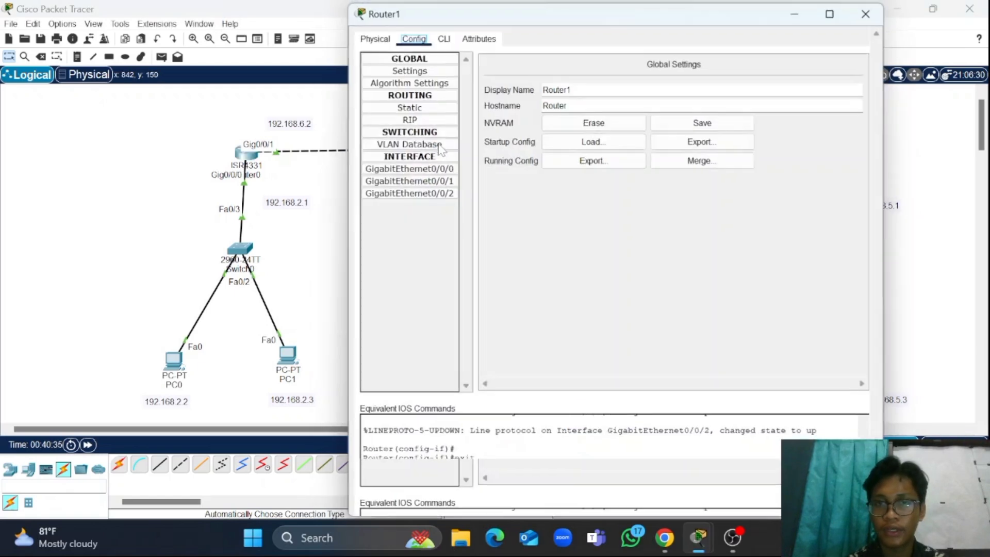
click(427, 110)
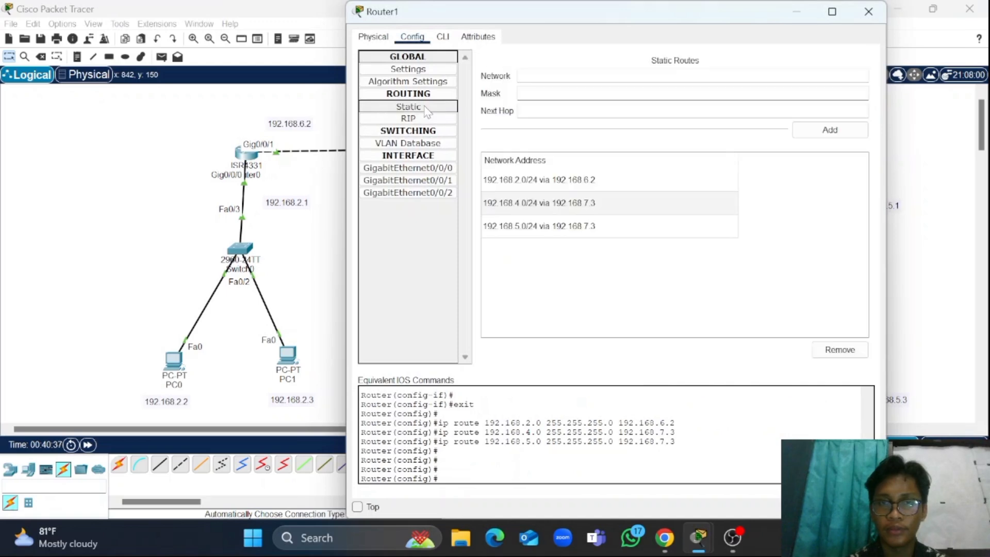
click(573, 179)
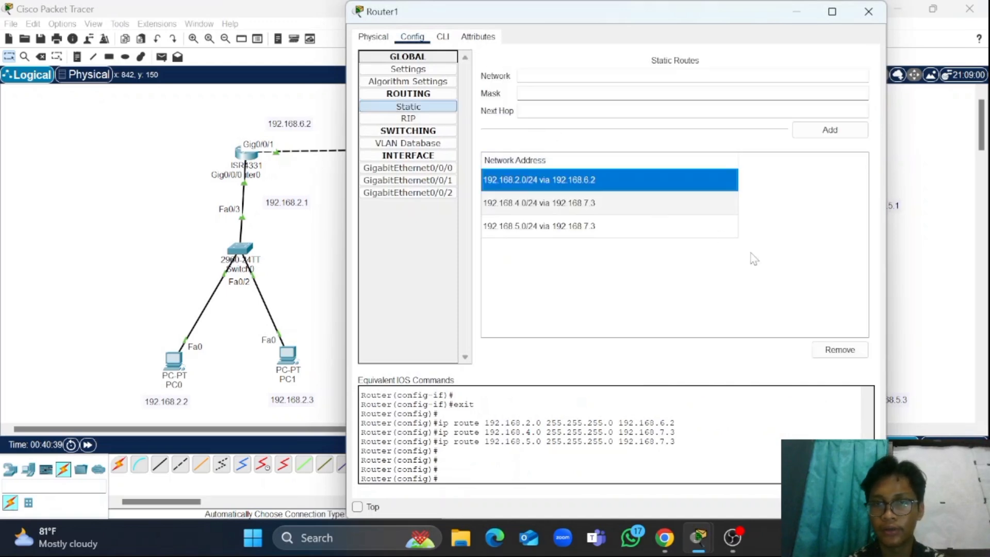
click(829, 345)
click(654, 205)
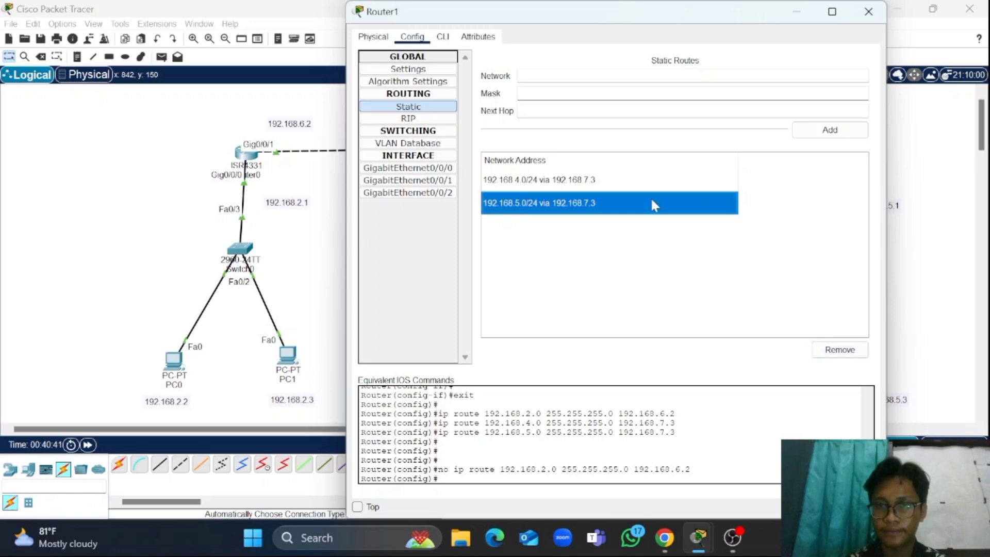
click(845, 350)
click(592, 180)
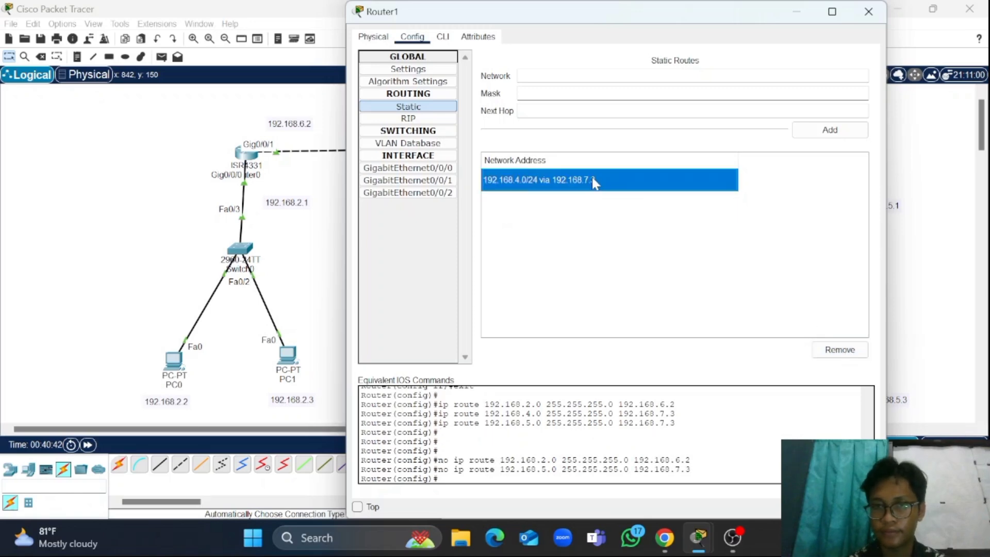
click(839, 349)
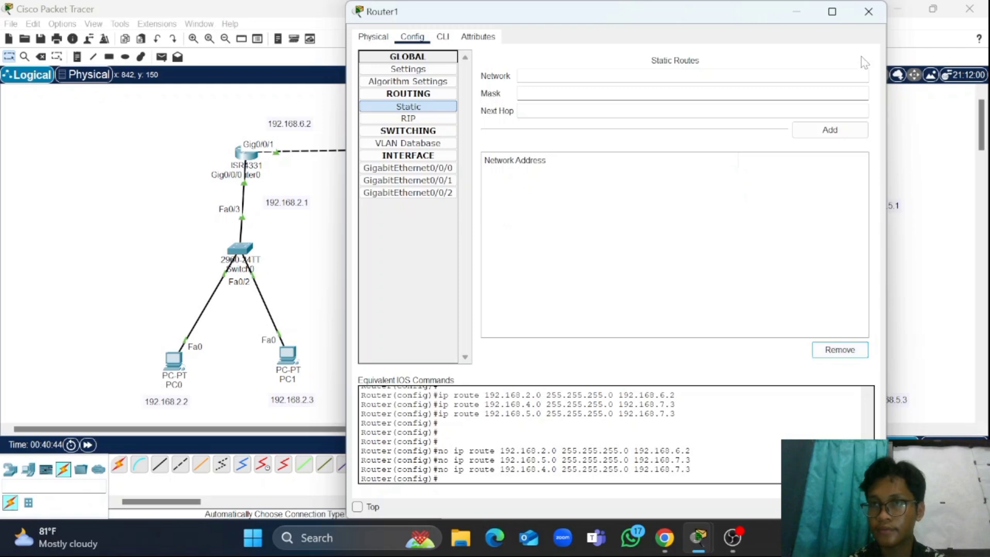
click(868, 11)
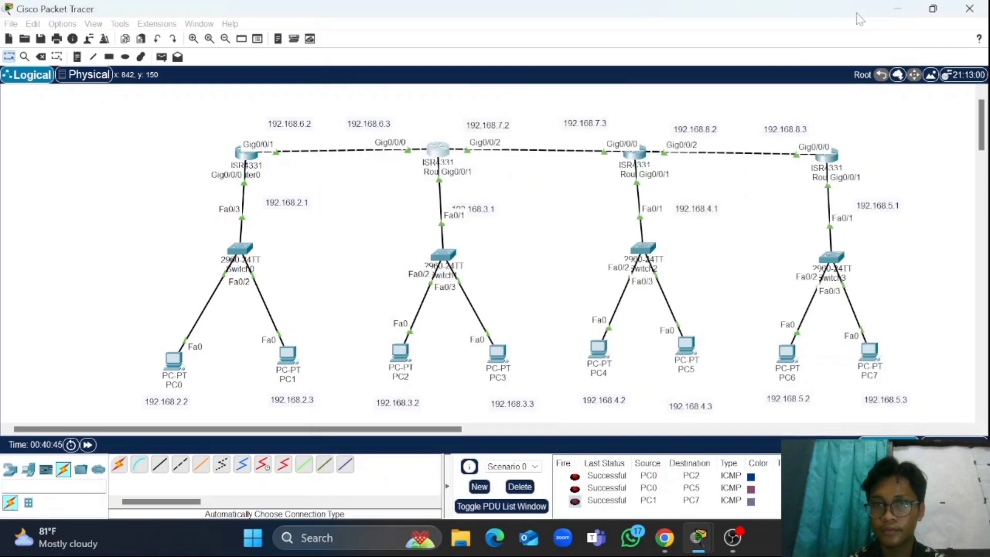
Remove Router2's static routes to 192.168.2.0, 192.168.5.0 and 192.168.3.0, and close the router's window
click(645, 151)
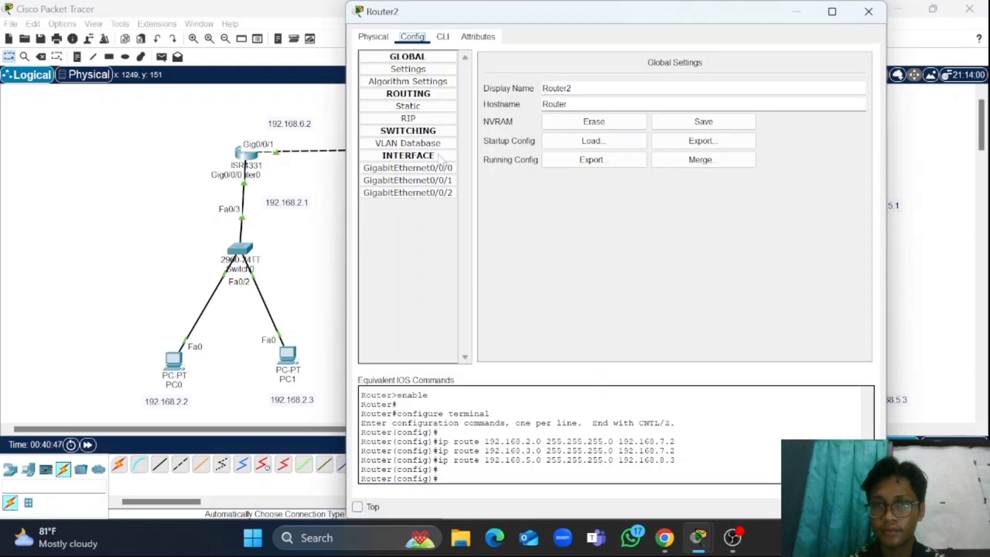
click(426, 107)
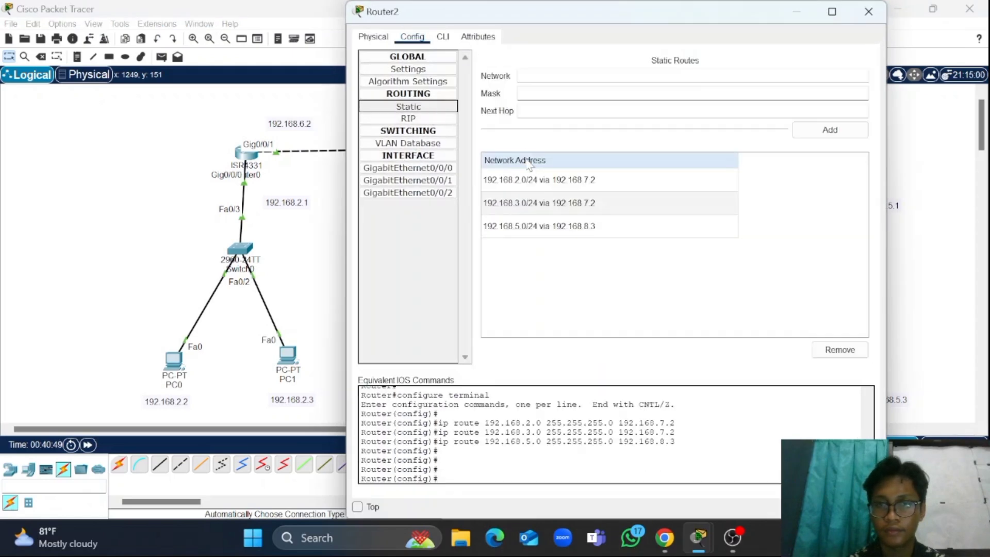
click(532, 179)
click(839, 349)
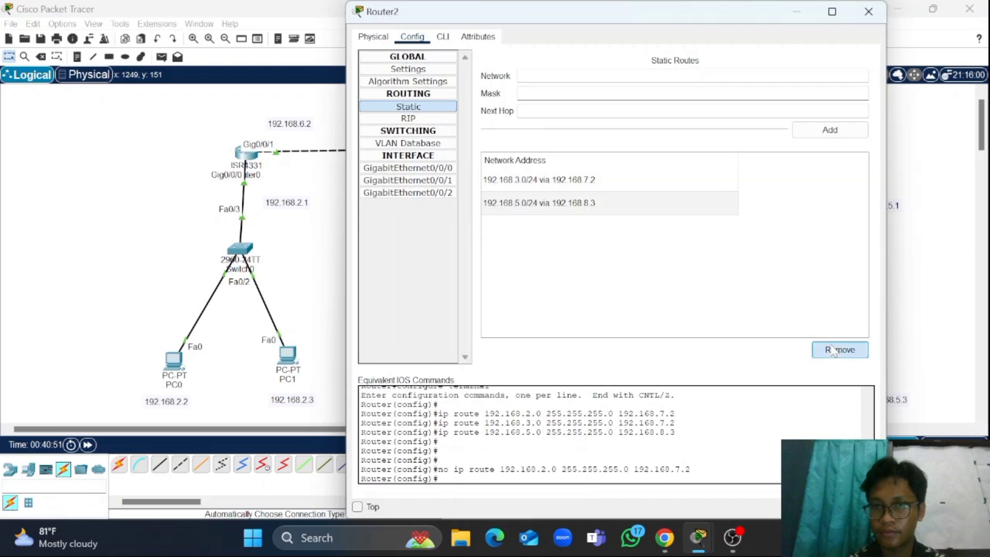
click(676, 201)
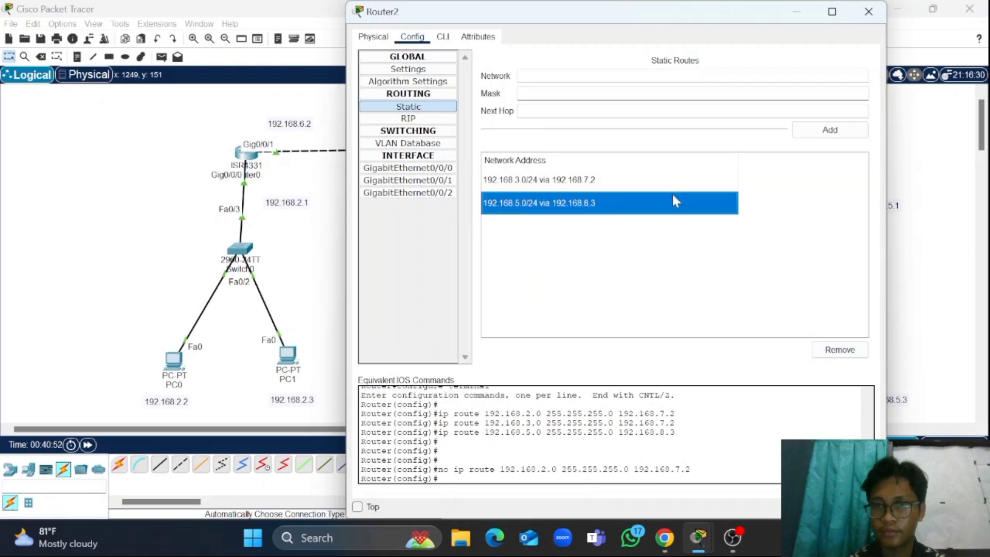
click(823, 346)
click(624, 181)
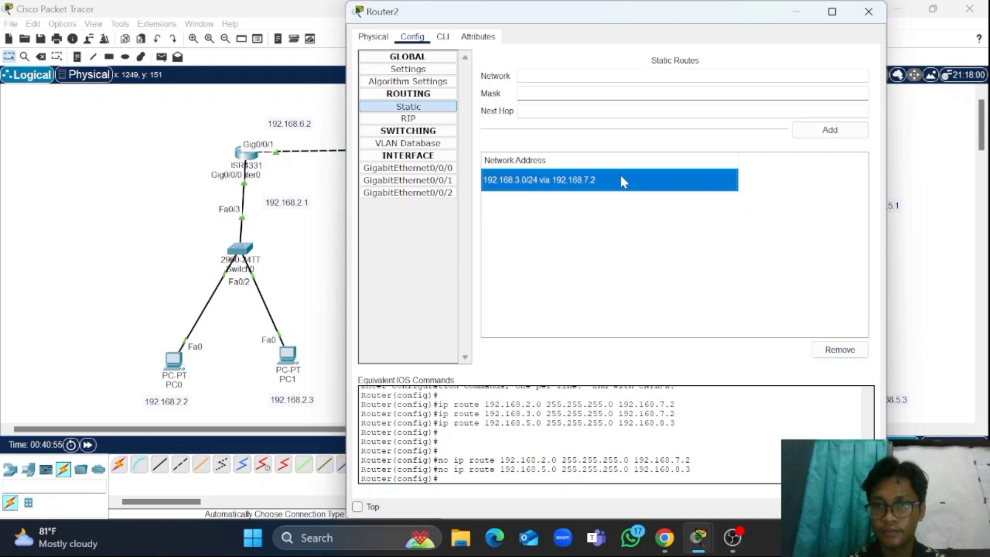
click(839, 350)
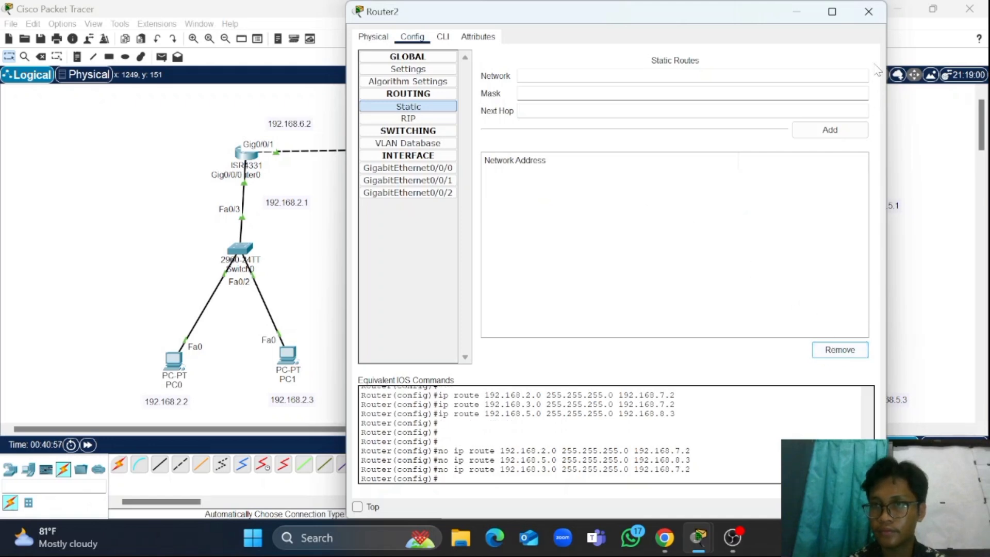
click(866, 21)
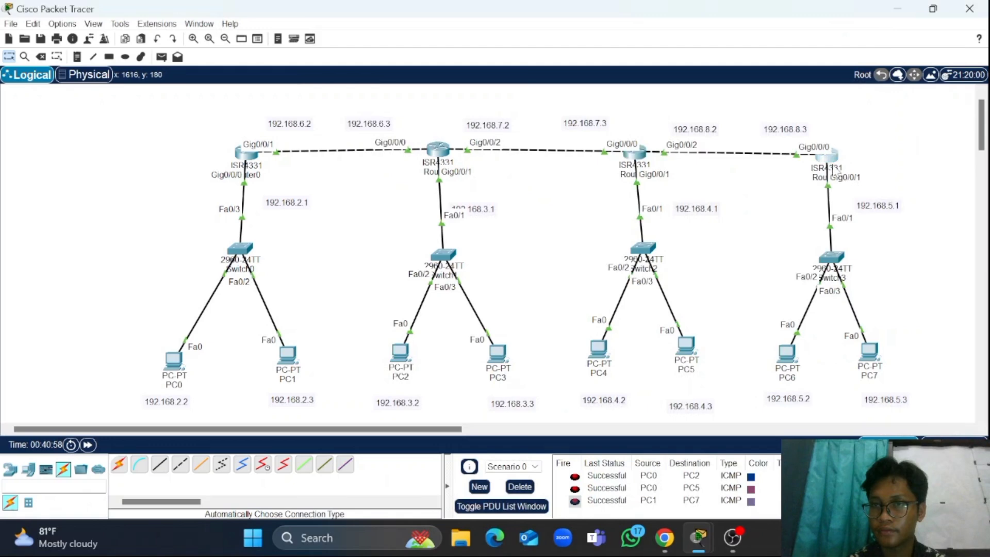
Remove Router3's static routes to 192.168.2.0, 192.168.4.0 and 192.168.3.0, and close the router's window
click(832, 169)
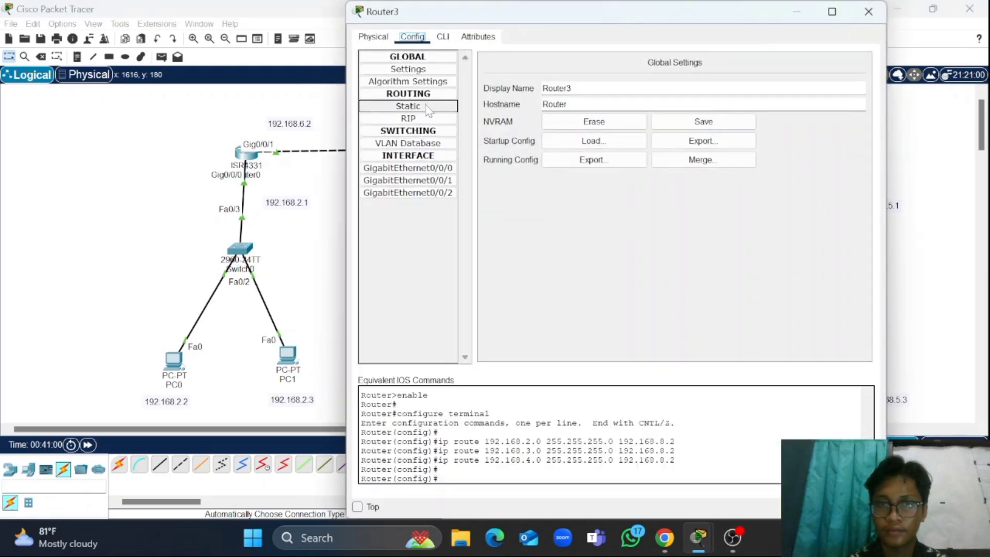
click(426, 107)
click(569, 180)
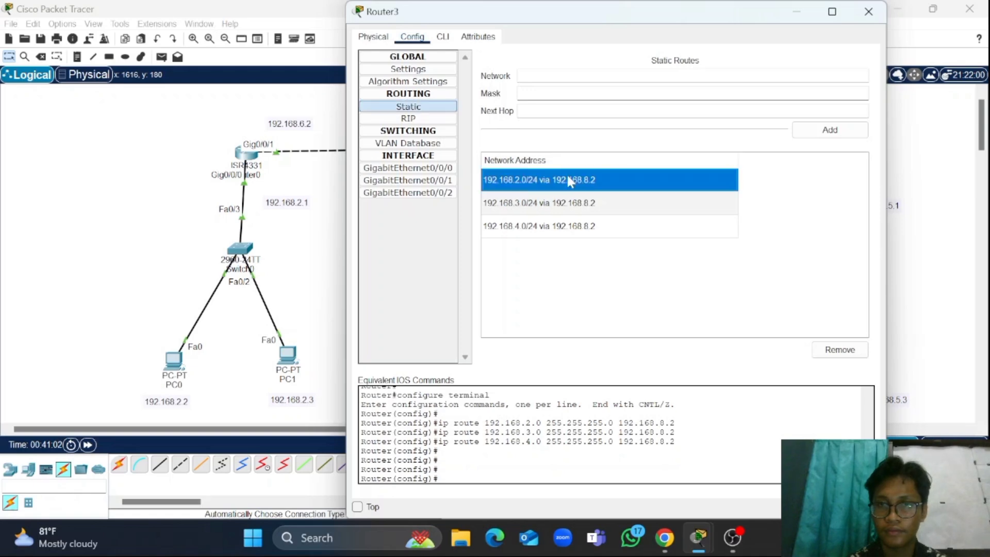
click(837, 349)
click(623, 189)
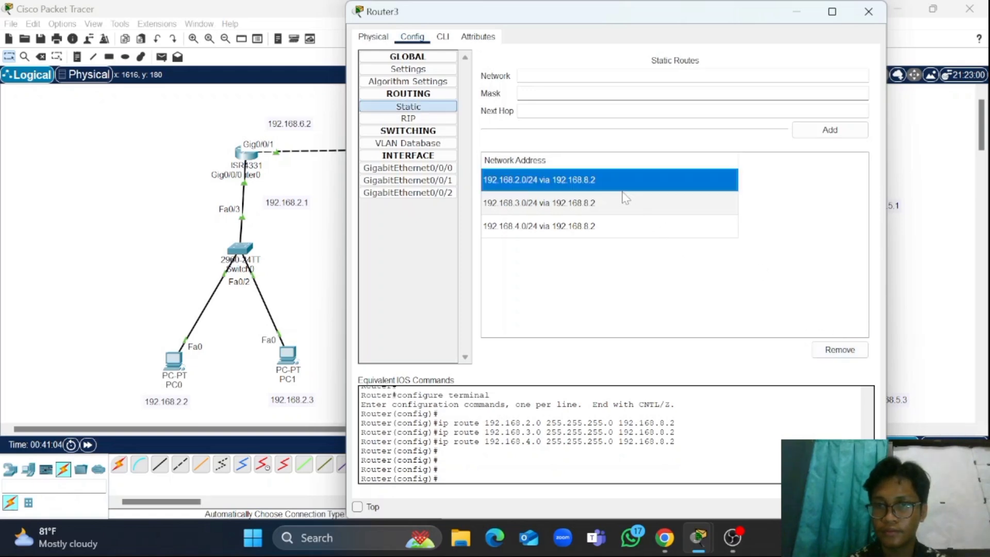
click(826, 353)
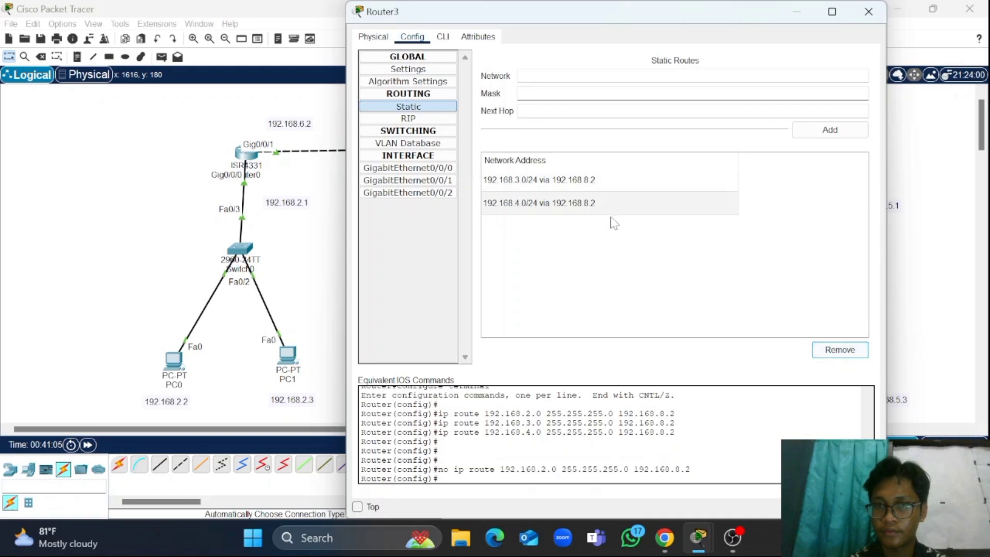
click(606, 212)
click(825, 349)
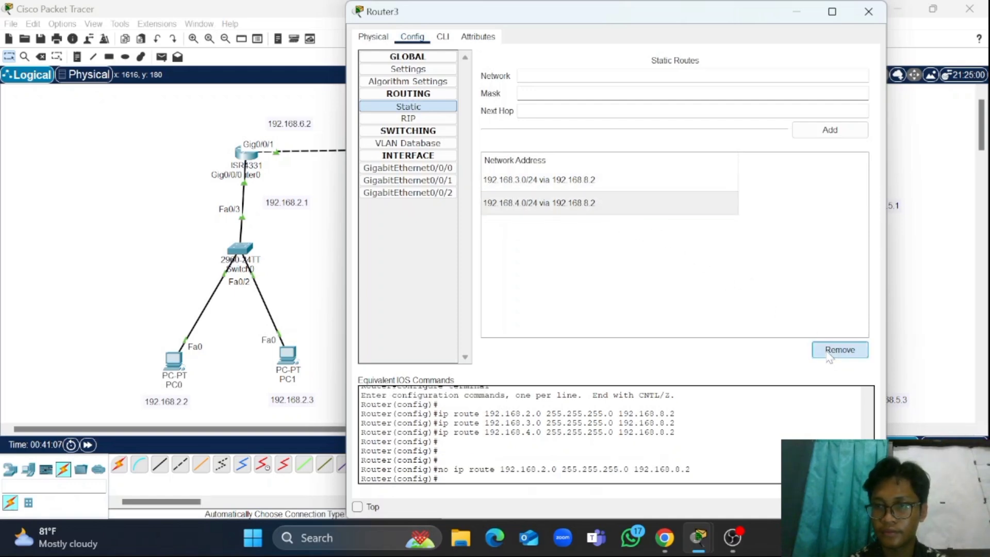
click(624, 177)
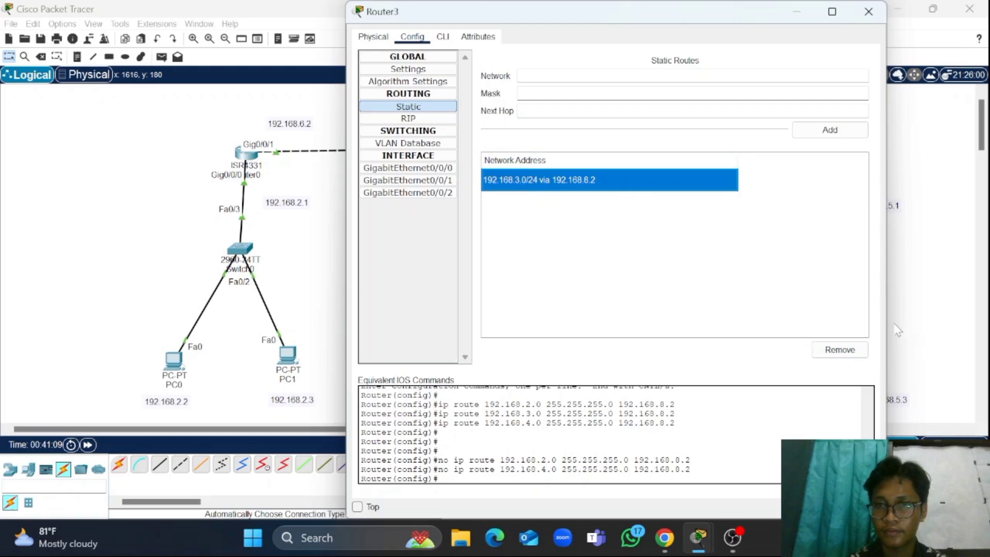
click(856, 351)
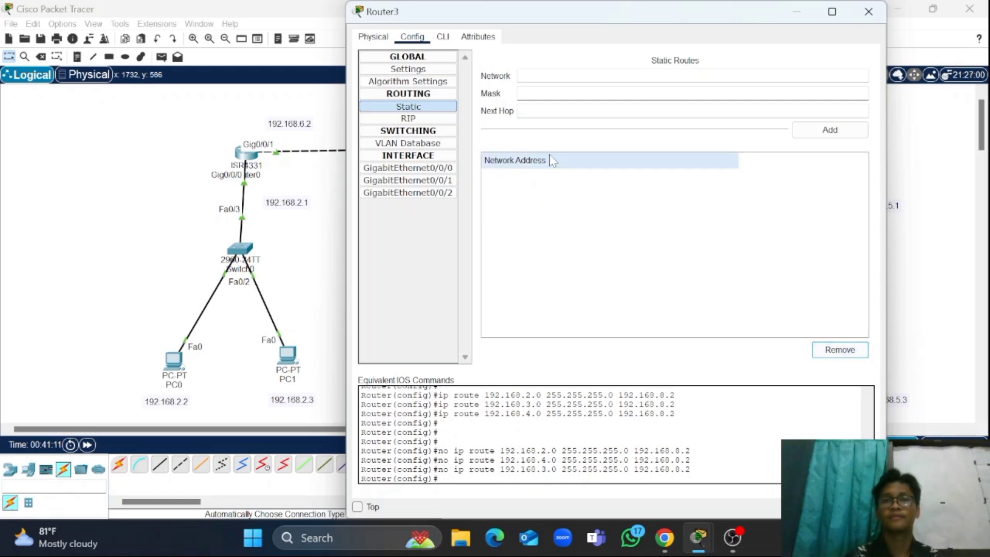
click(868, 11)
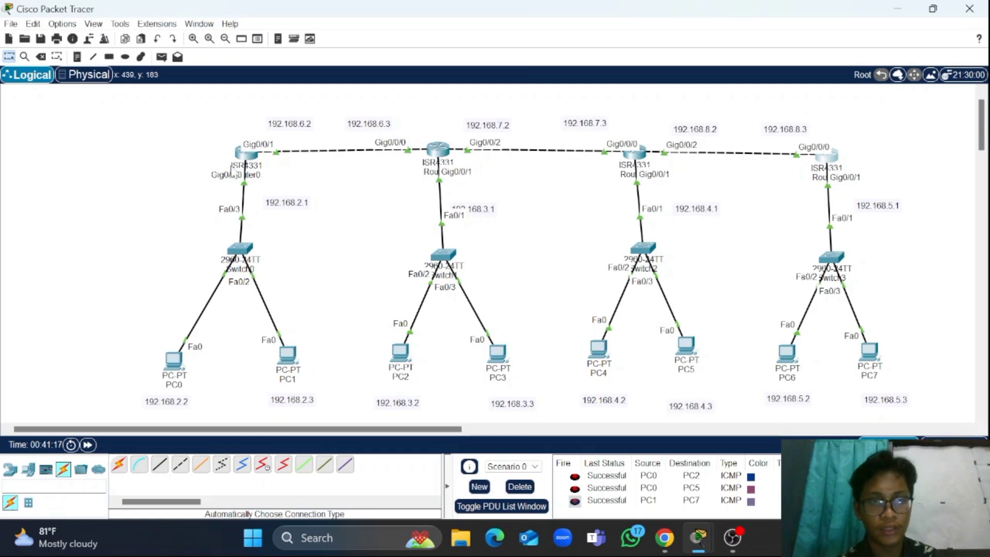
Add network 192.168.6.0 to Router0's RIP routing configuration
click(246, 153)
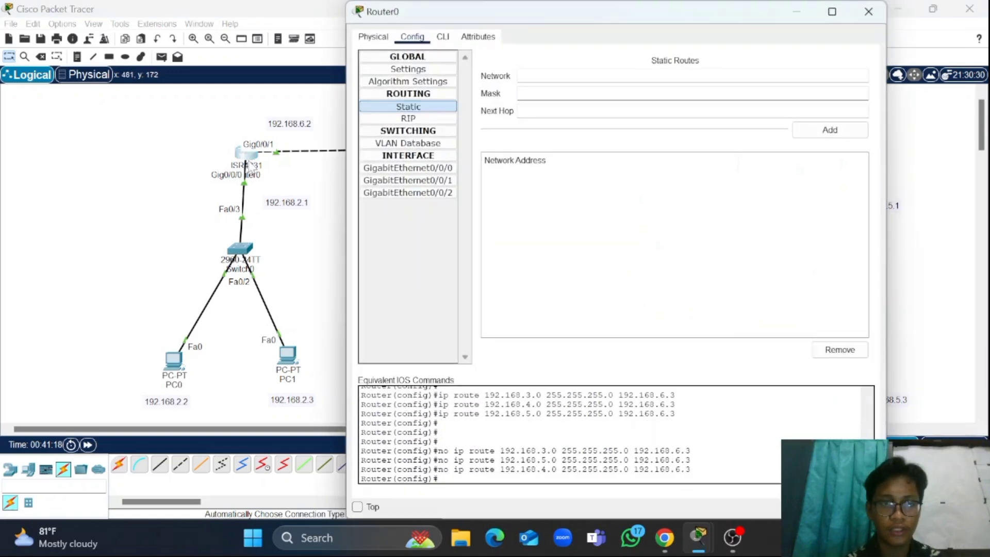
click(407, 119)
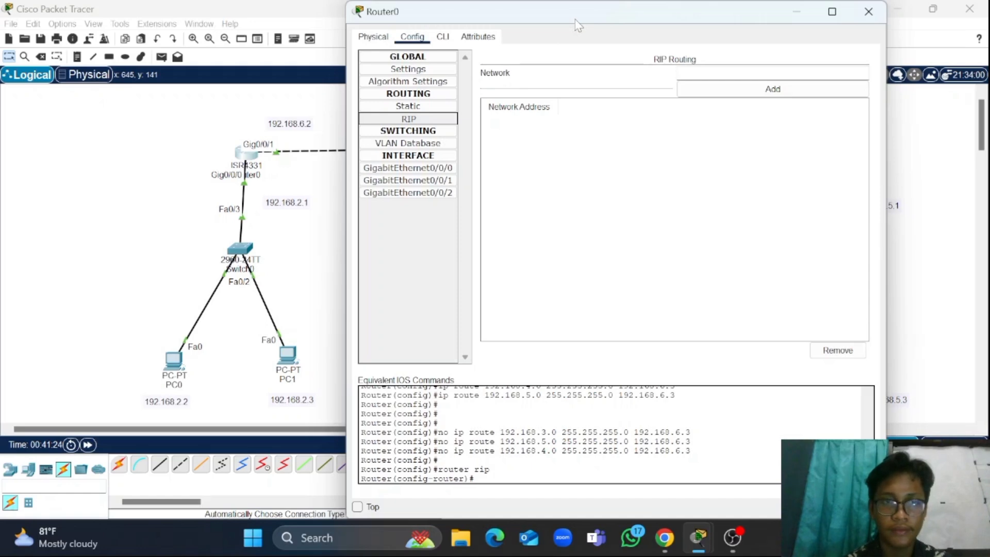
drag(578, 25, 520, 214)
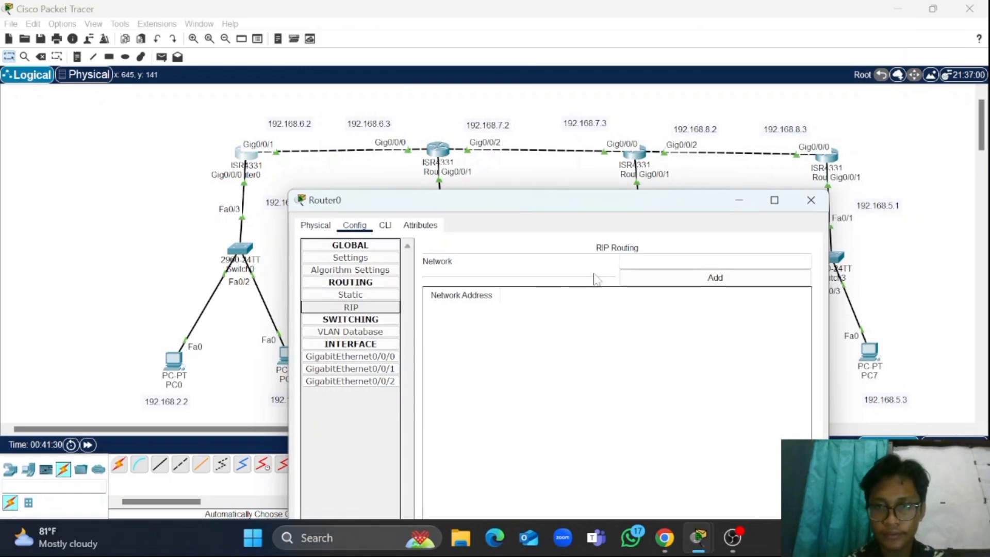
click(715, 262)
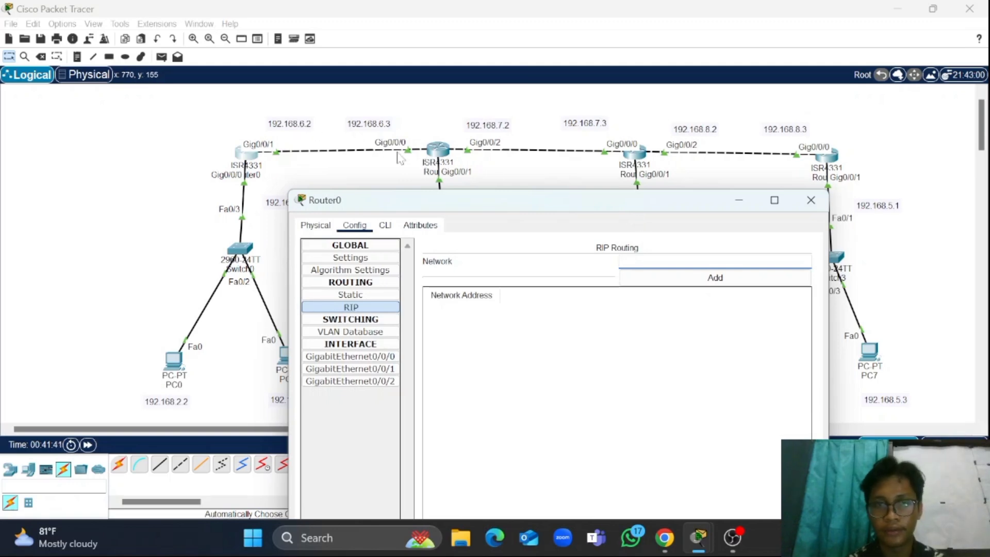
click(652, 262)
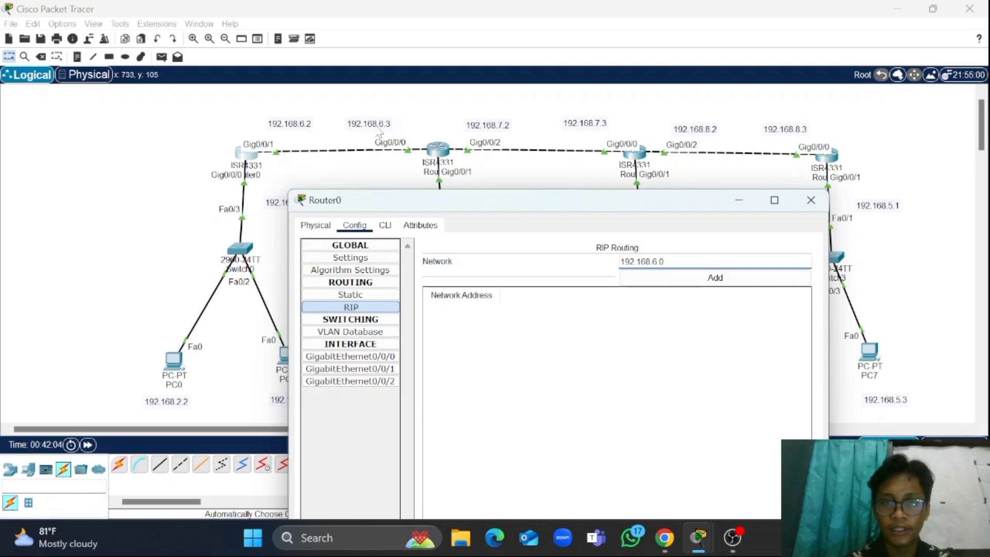
click(742, 278)
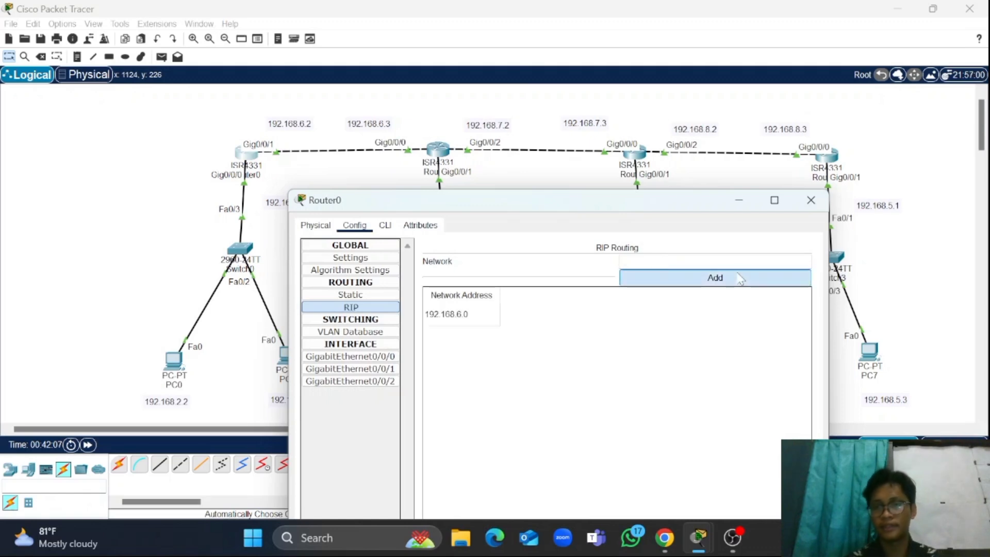
click(742, 278)
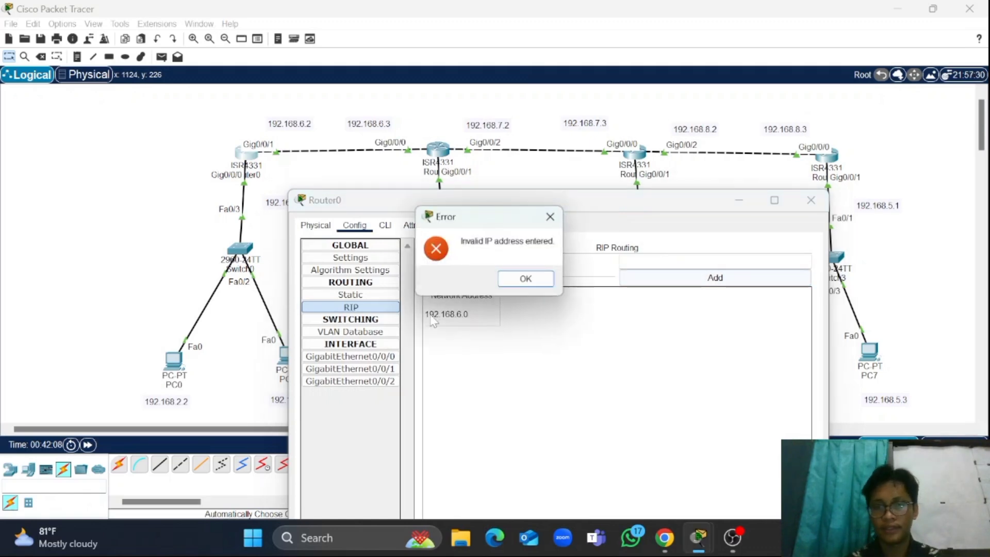
click(516, 280)
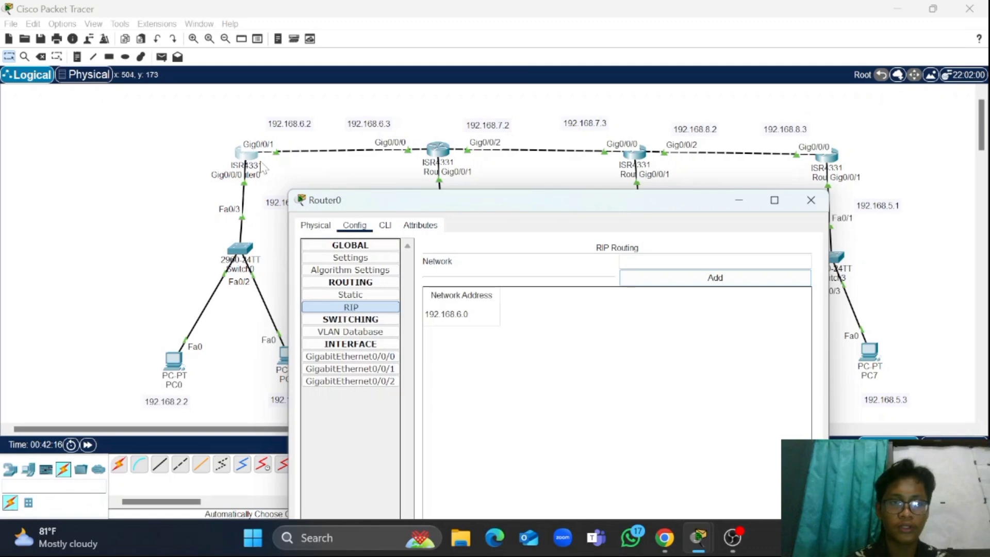
Add network 192.168.2.0 to Router0's RIP routing and close the router's window
click(249, 238)
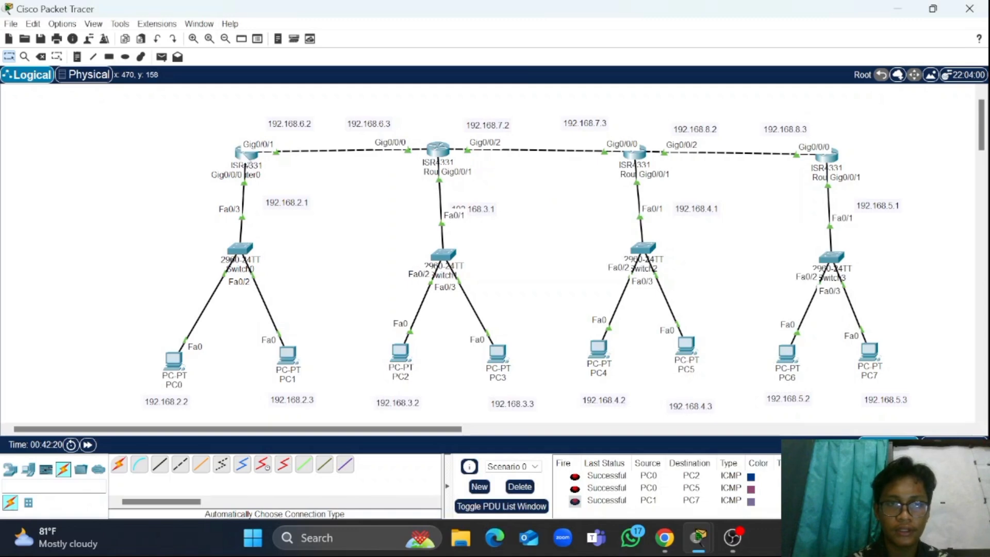
click(246, 153)
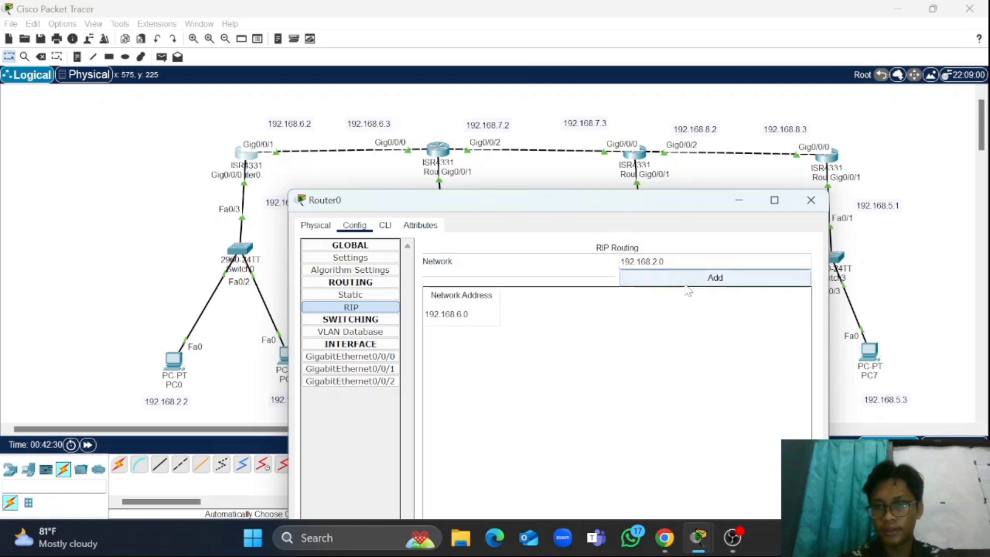
click(624, 283)
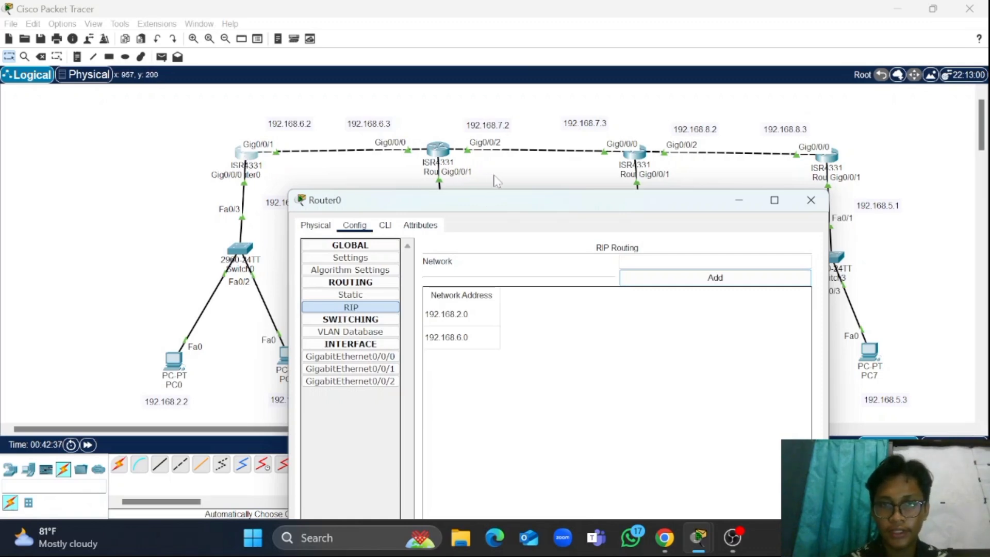
click(811, 200)
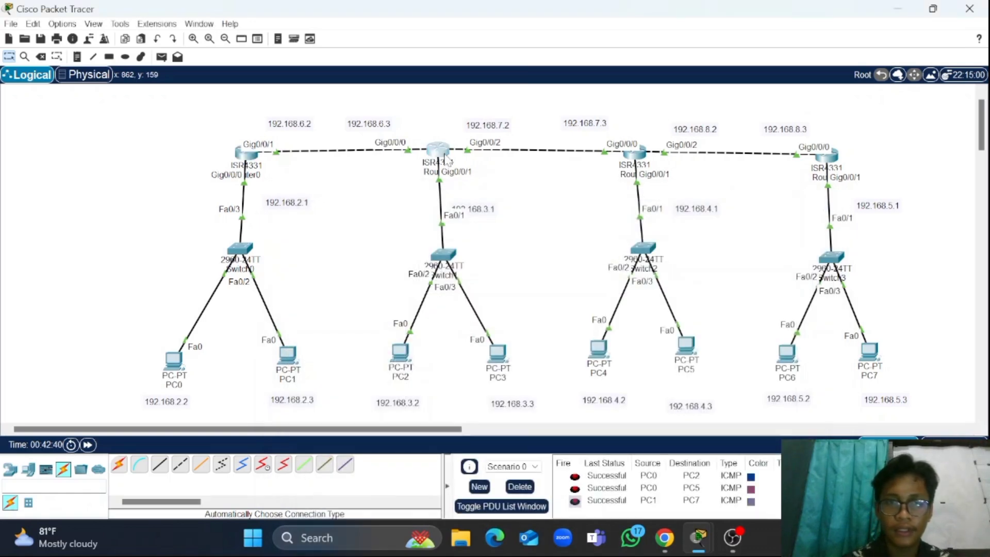
Open Router1's RIP routing configuration and add network 192.168.6.0
click(442, 154)
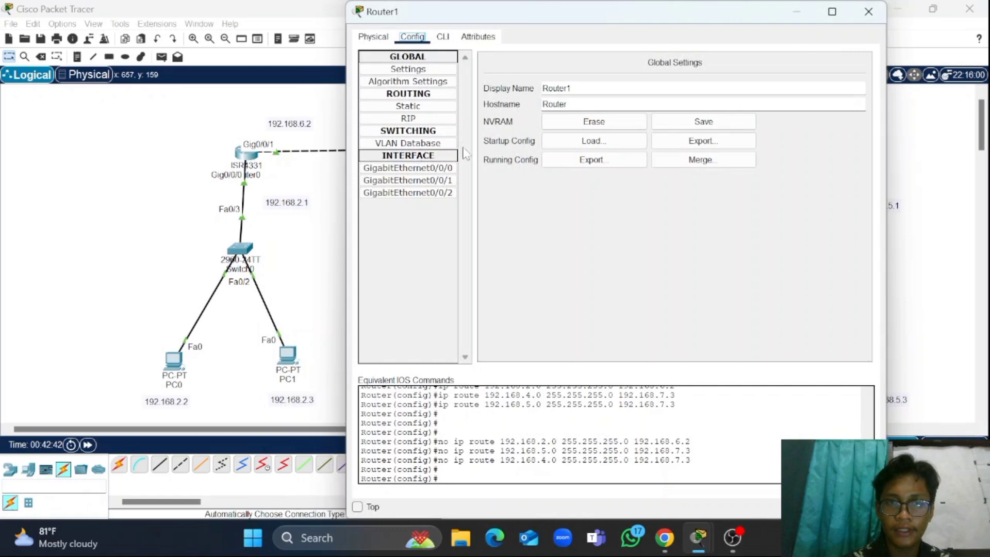
click(408, 106)
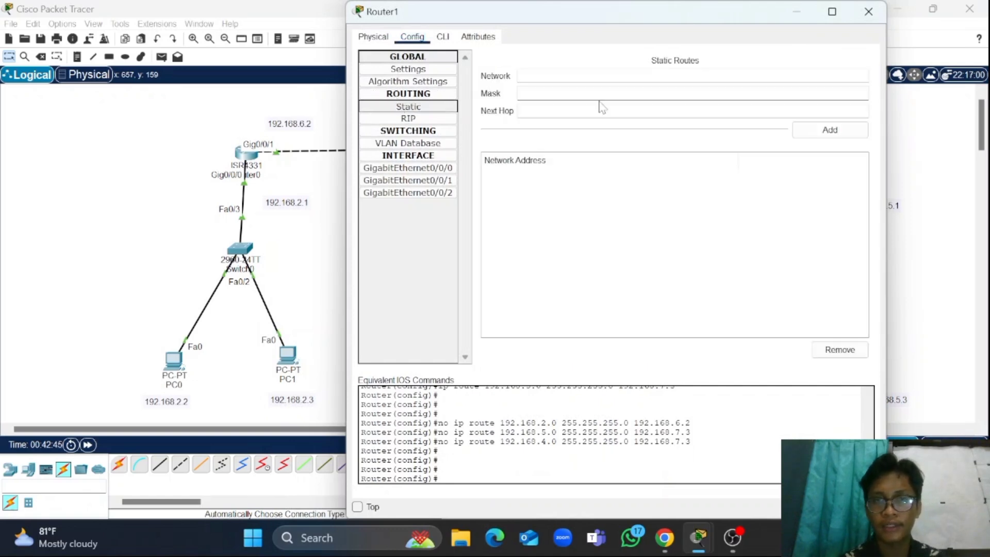
click(426, 120)
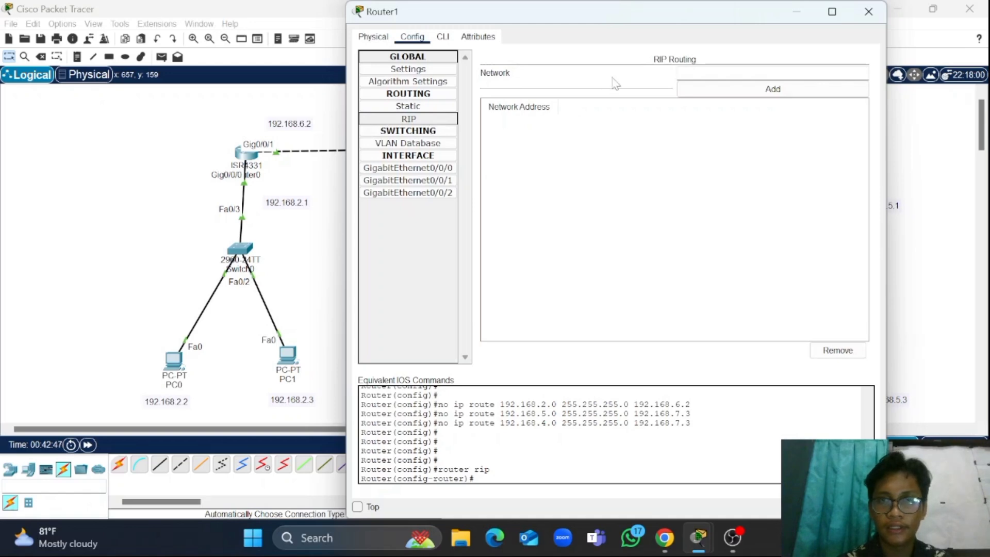
click(679, 72)
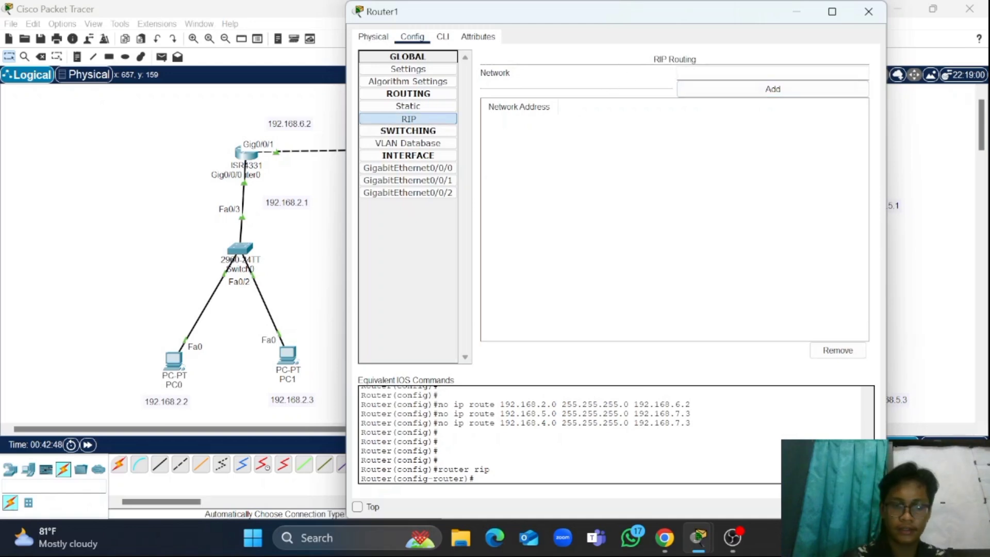
text(1)
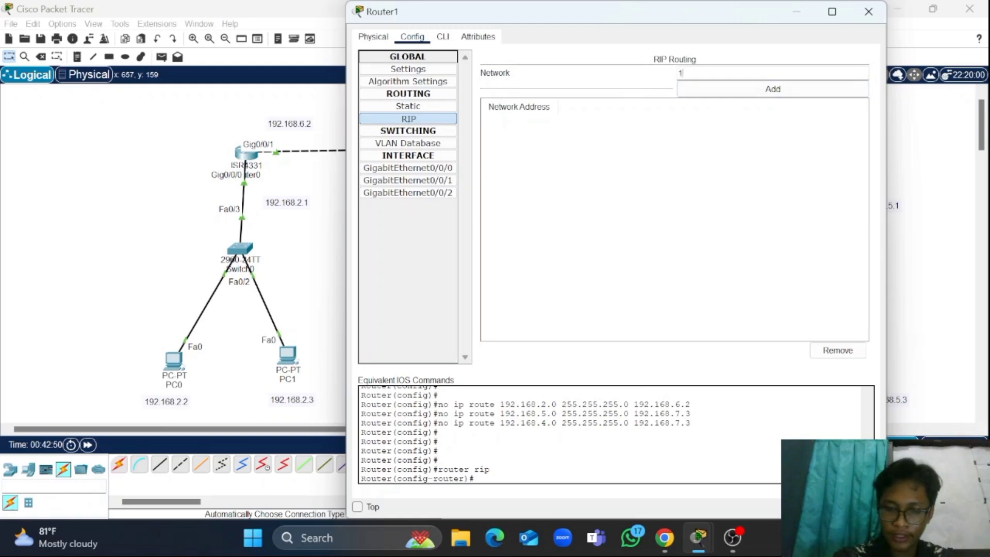
text(92.168.6.0)
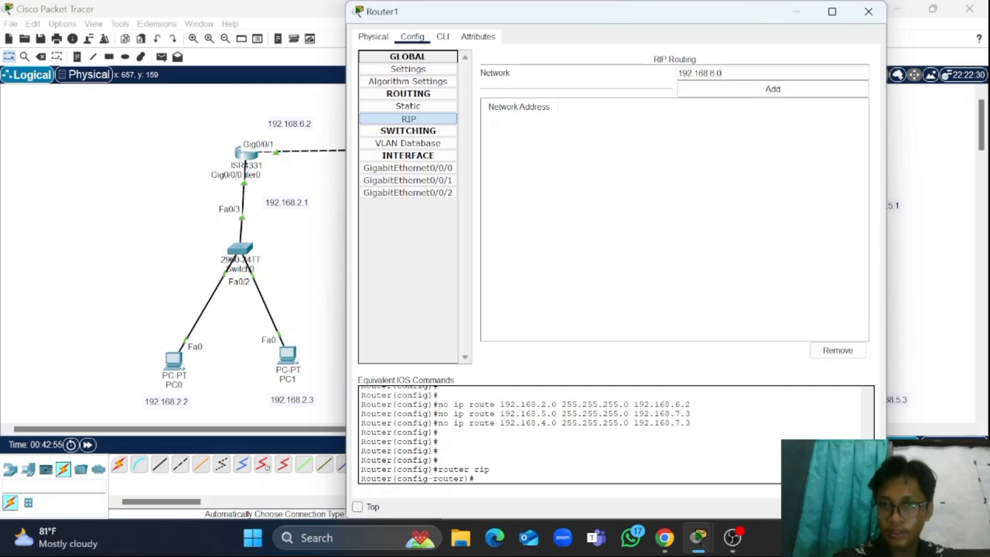
click(755, 92)
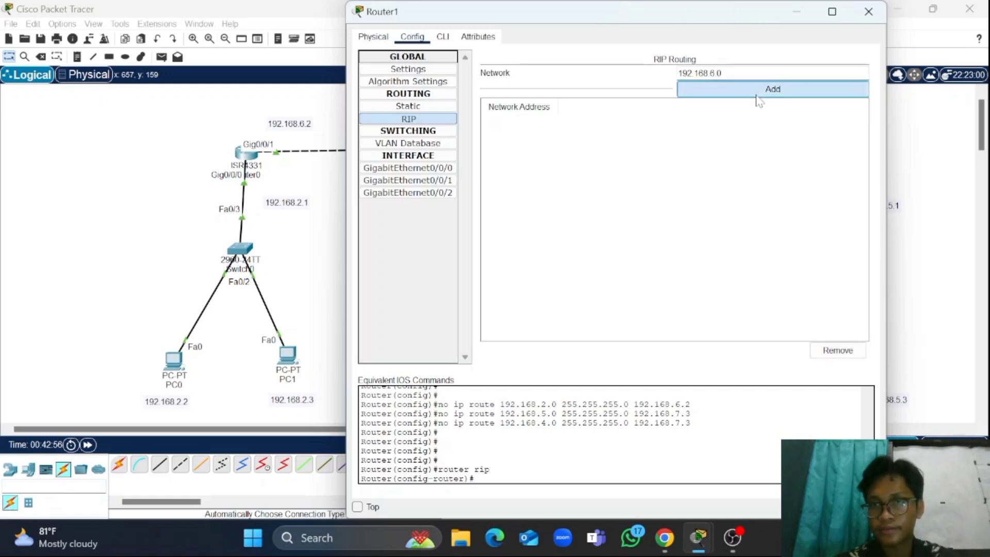
Add networks 192.168.3.0 and 192.168.7.0 to Router1's RIP routing, moving its window clear of the topology's address labels
drag(720, 21, 587, 311)
text(192)
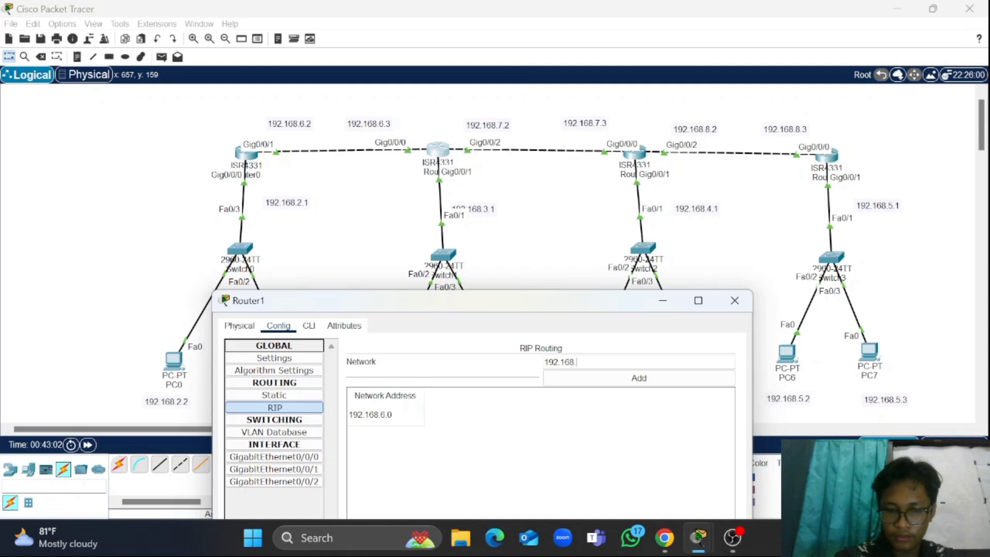
click(631, 378)
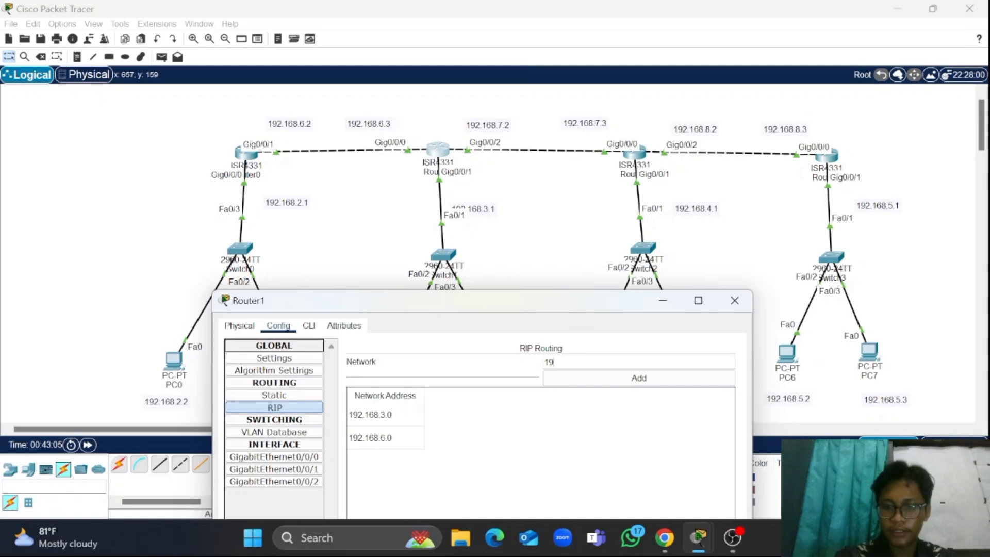
text(192.168.7.0)
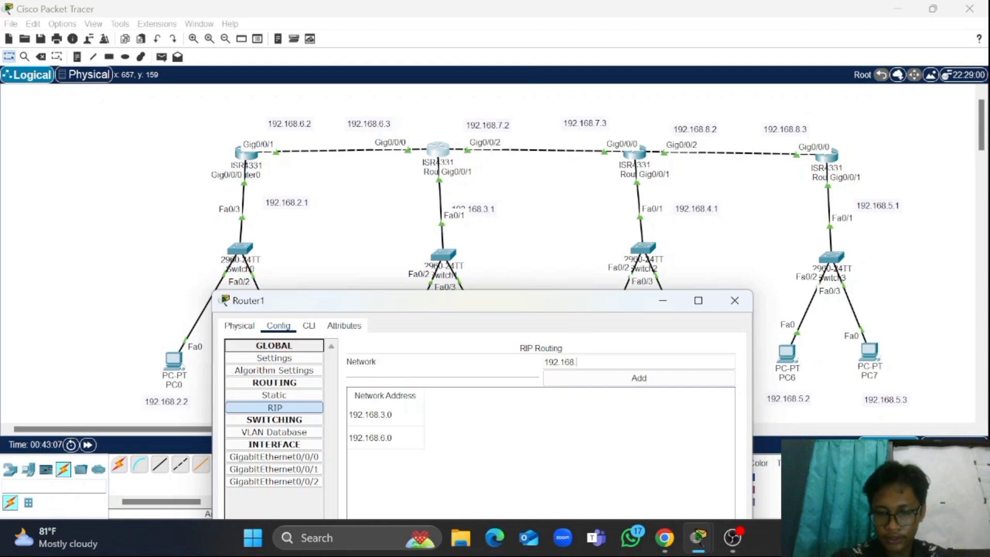
click(614, 386)
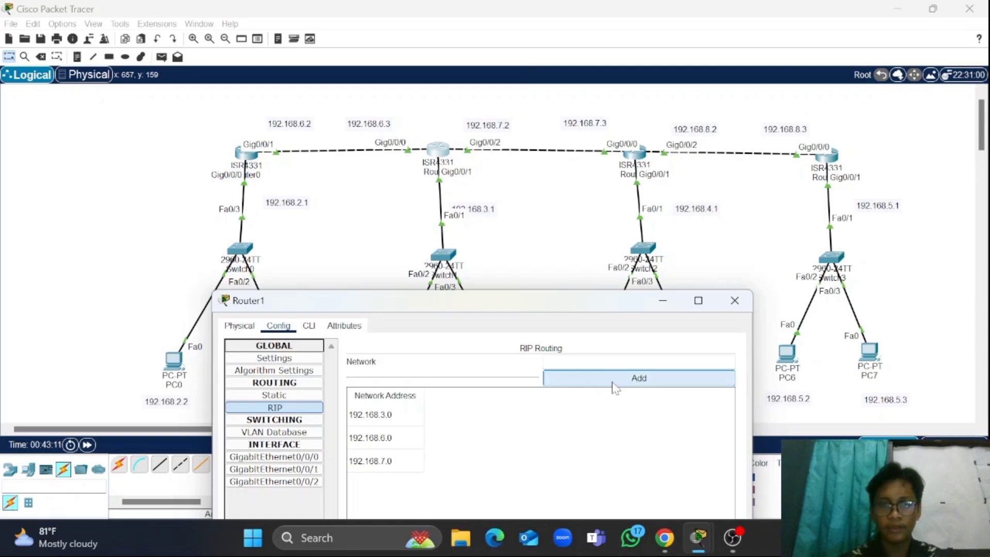
Open Router2's RIP routing configuration, move its window below the router row, and add network 192.168.7.0
click(641, 163)
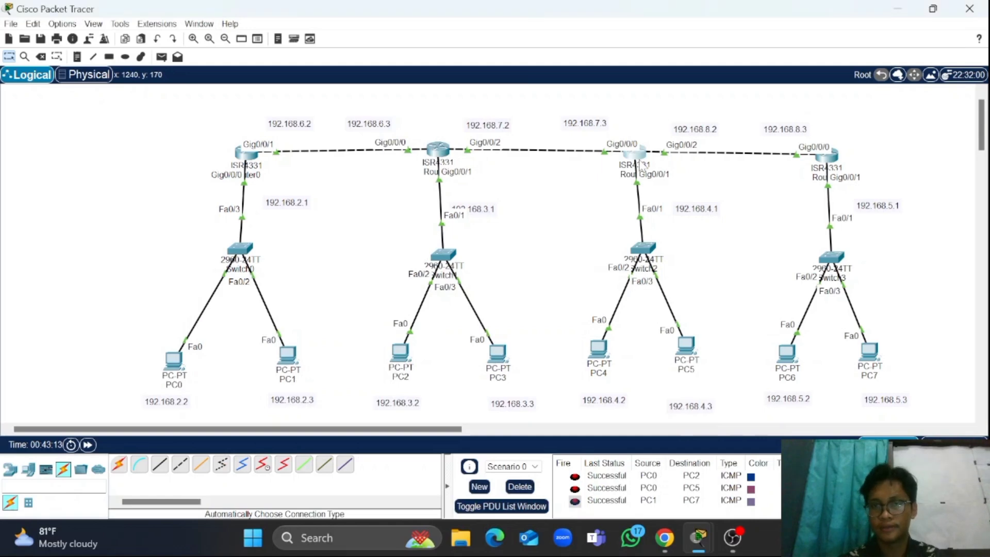
click(641, 164)
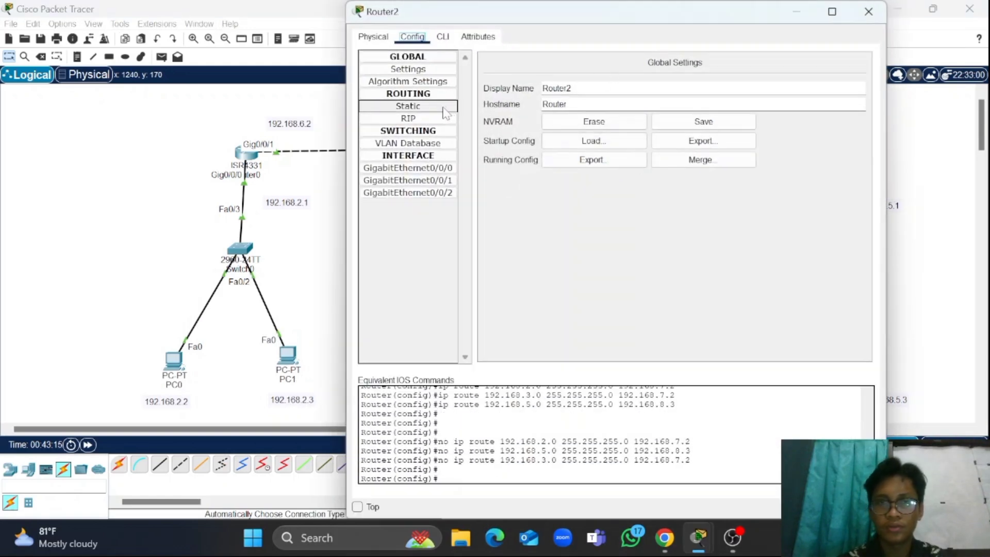
click(445, 119)
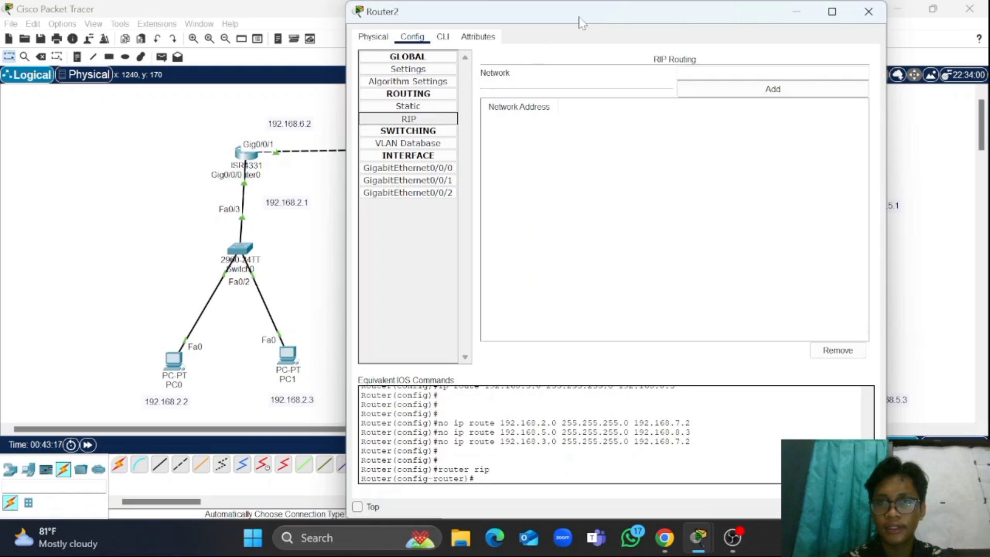
drag(579, 20, 544, 273)
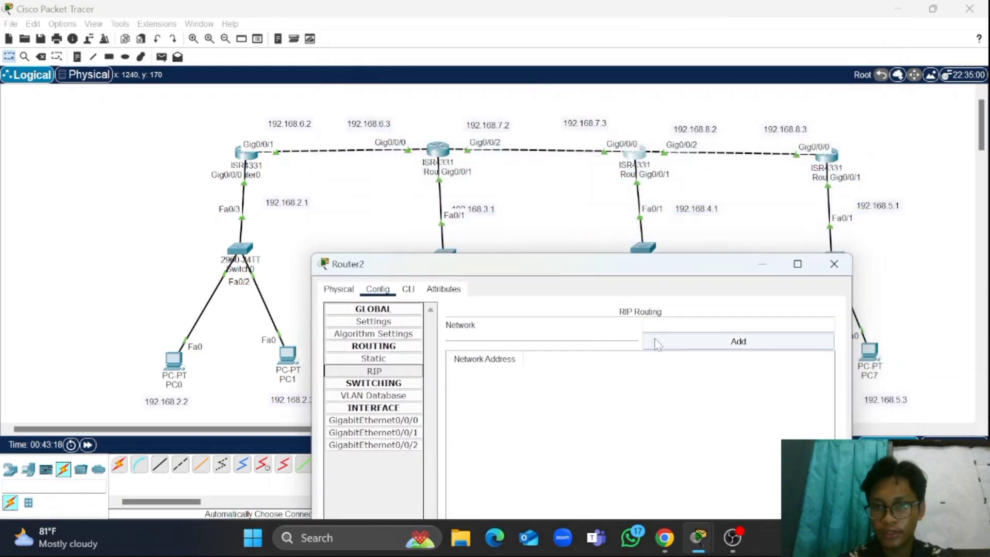
click(644, 325)
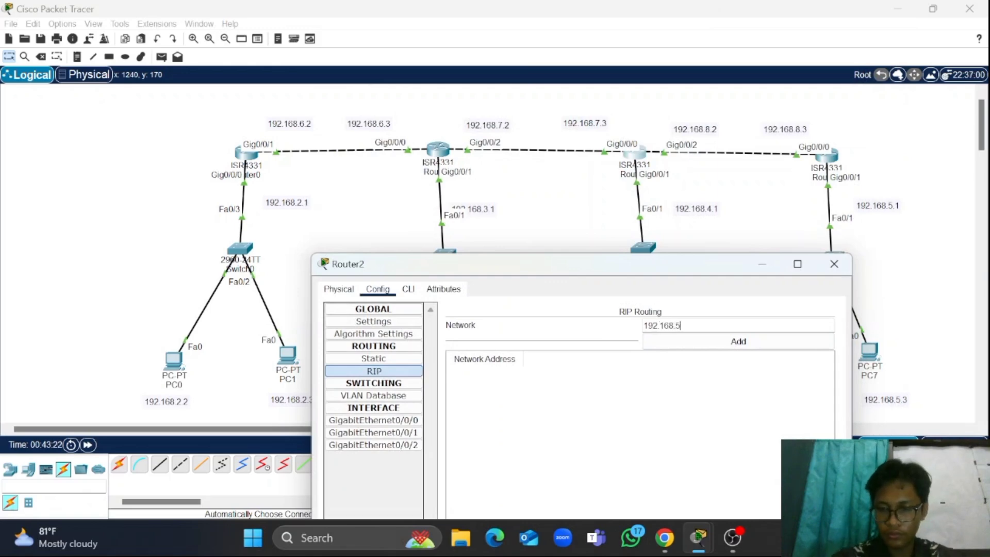
click(731, 350)
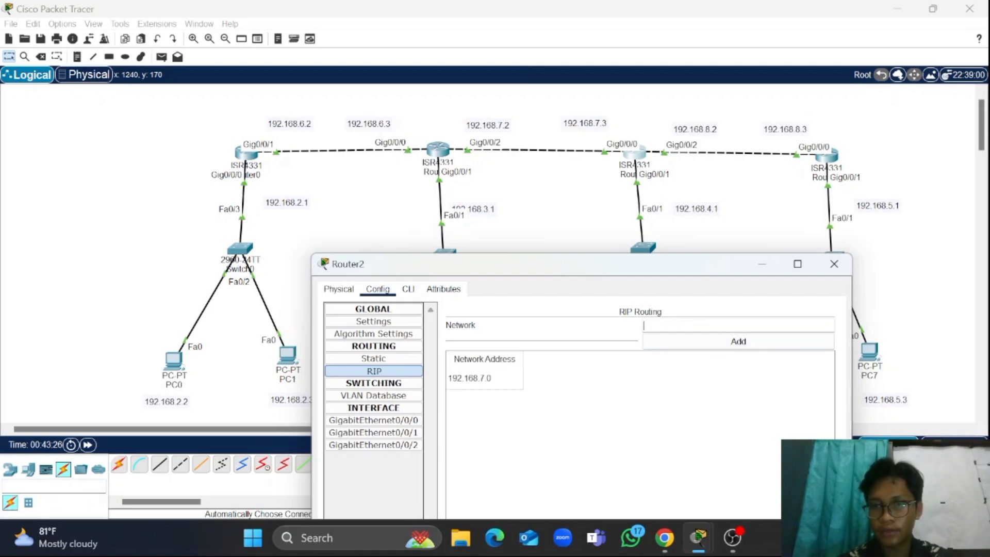
Add networks 192.168.4.0 and 192.168.8.0 to Router2's RIP routing
text(192)
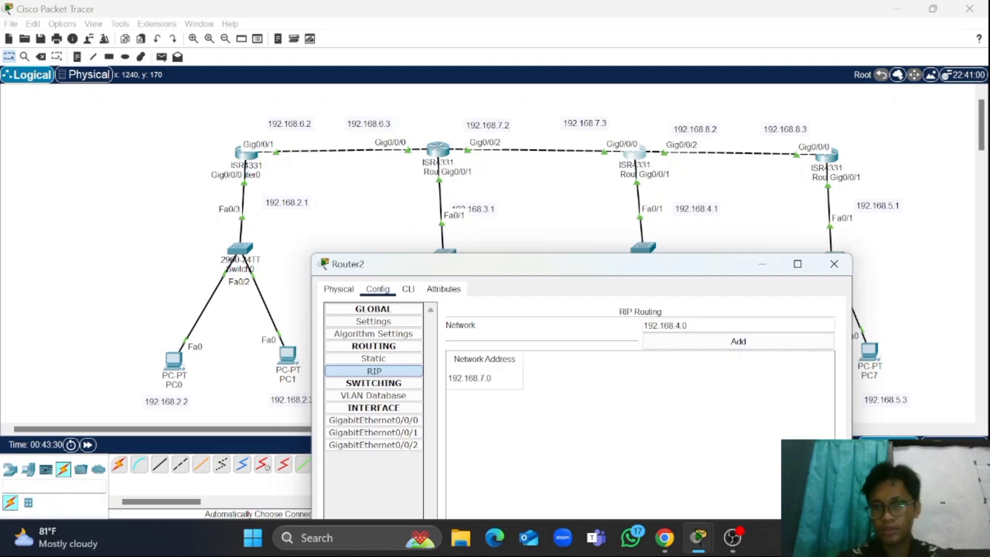
text(.168.4.0)
click(711, 341)
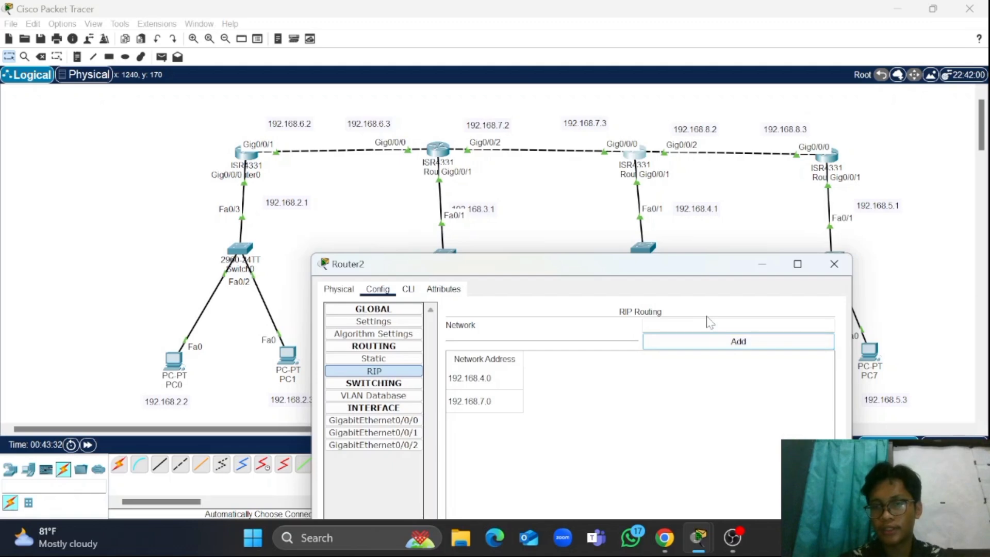
click(711, 325)
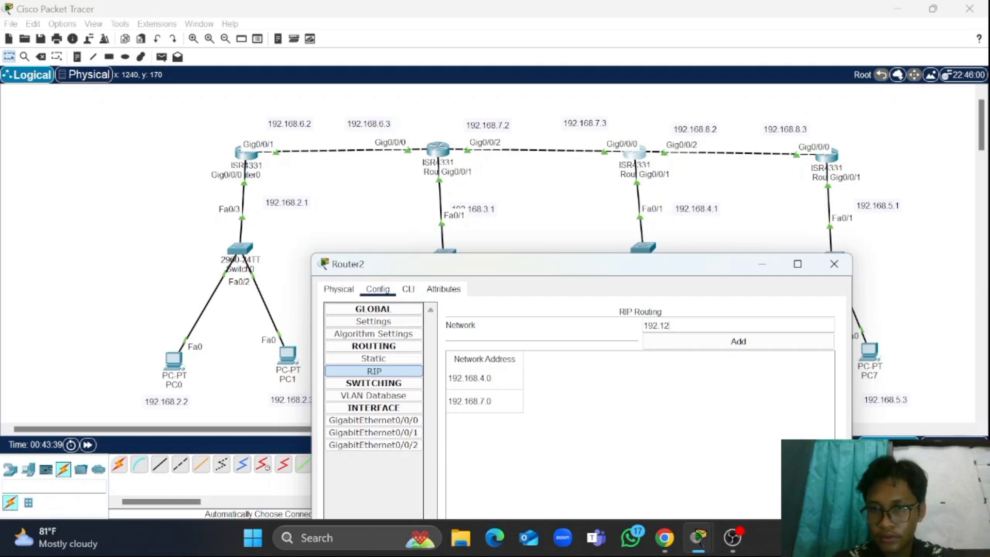
key(BackSpace)
key(BackSpace)
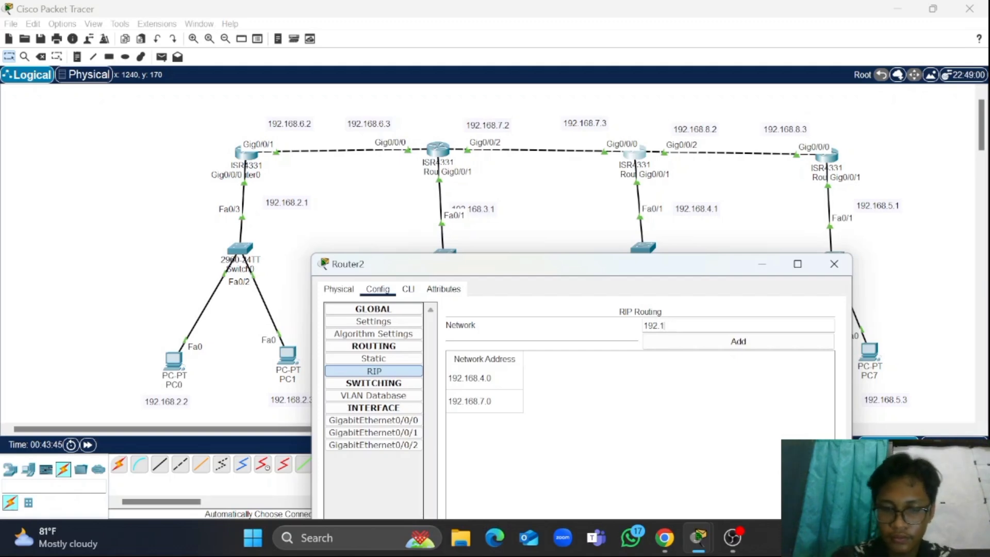
text(168.8.0)
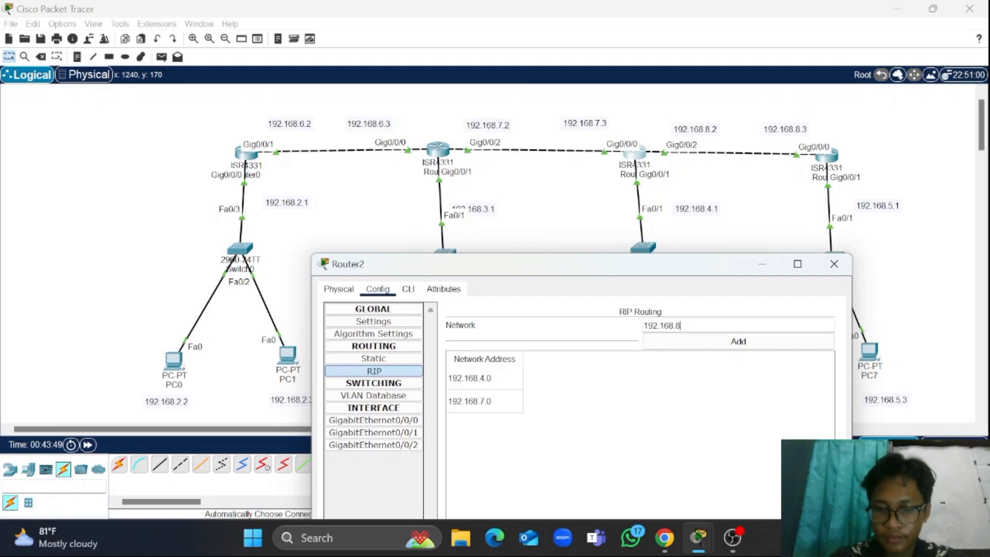
click(742, 342)
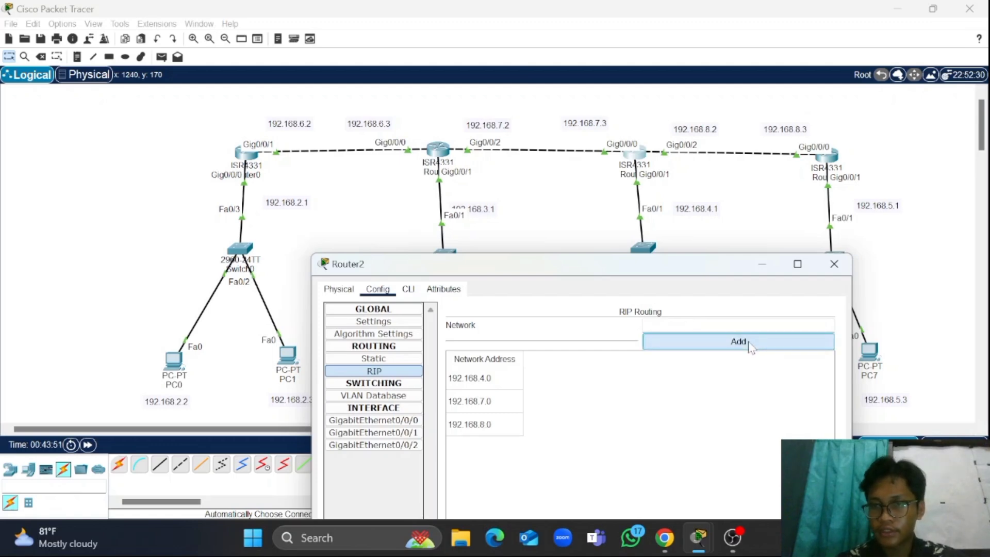
Close Router2's window, open Router3's RIP routing configuration, and add network 192.168.8.0
click(835, 263)
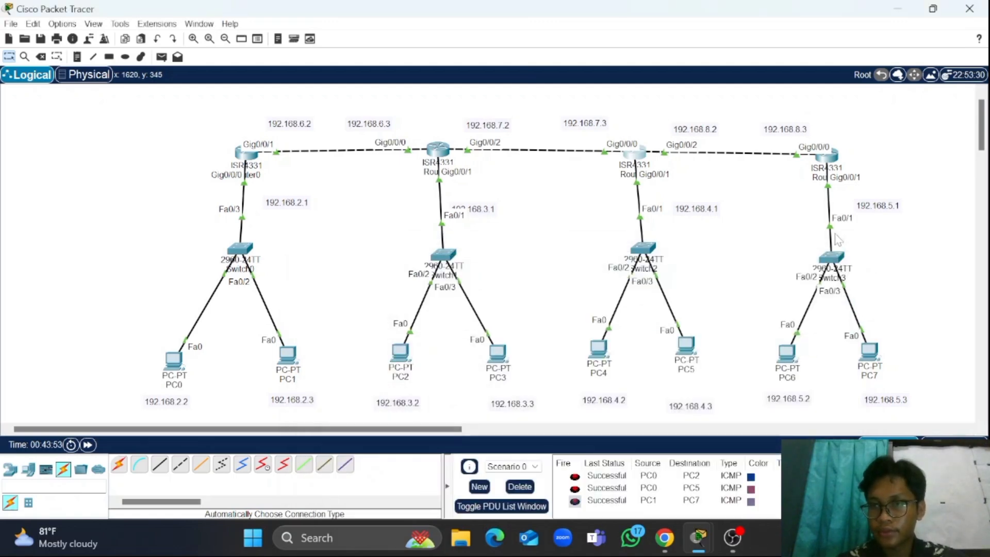
click(834, 168)
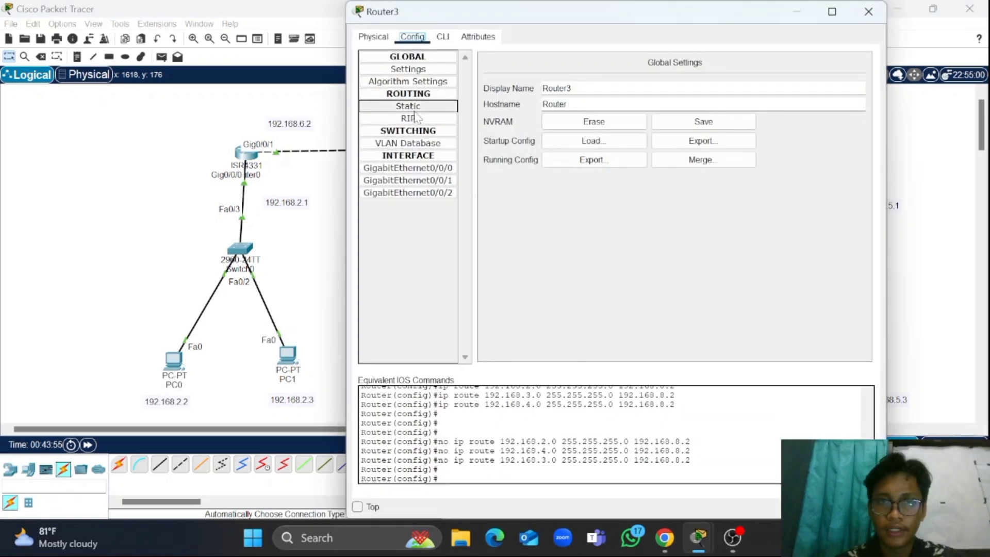
click(416, 118)
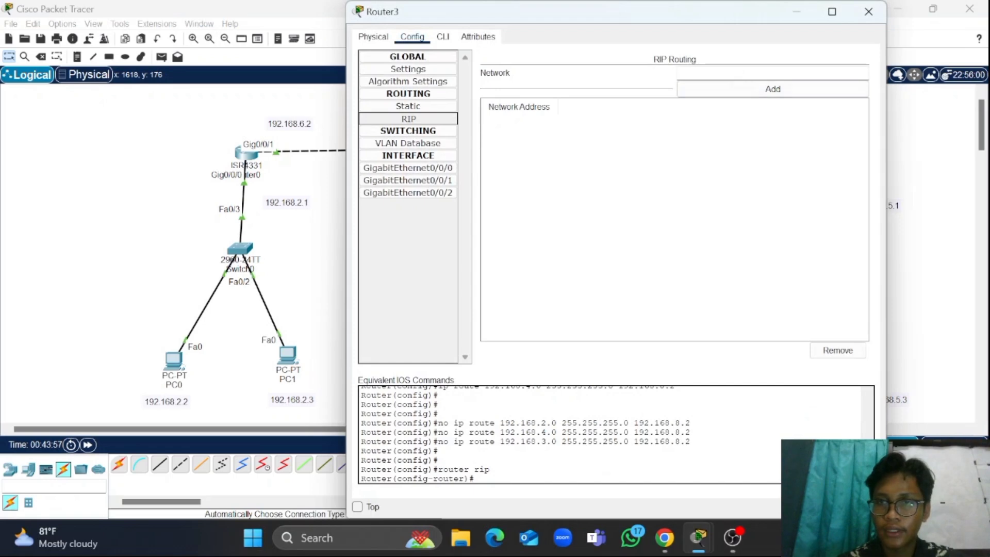
text(192.16)
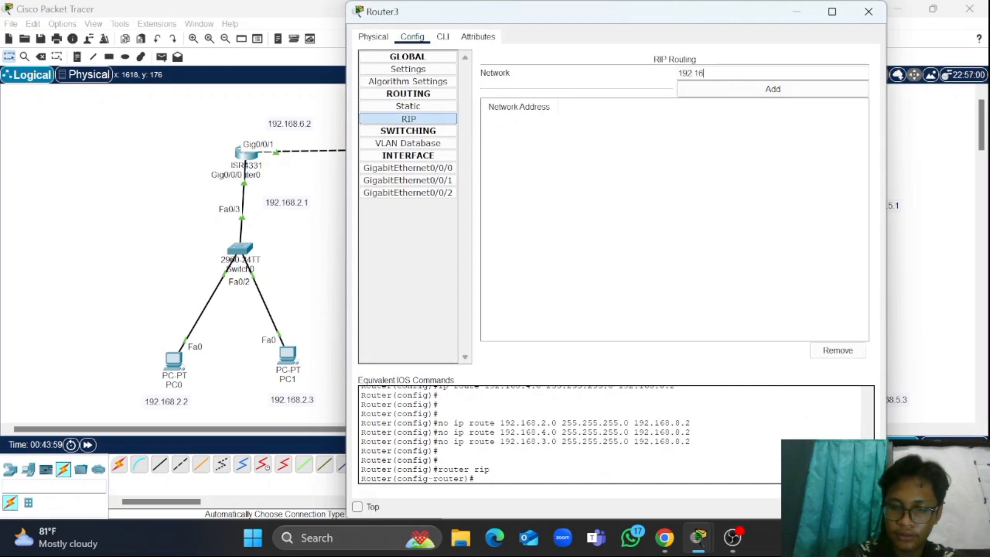
text(8.8.0)
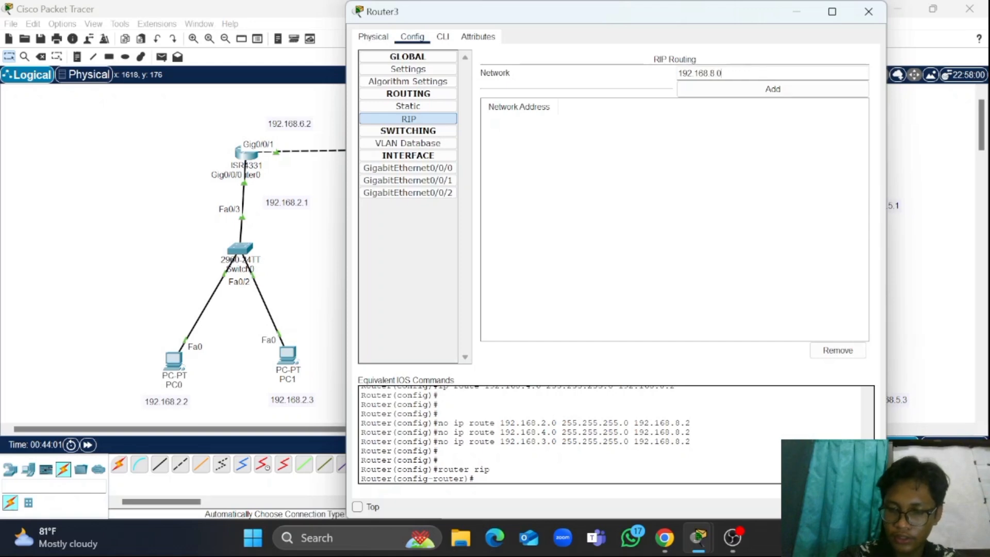
click(747, 91)
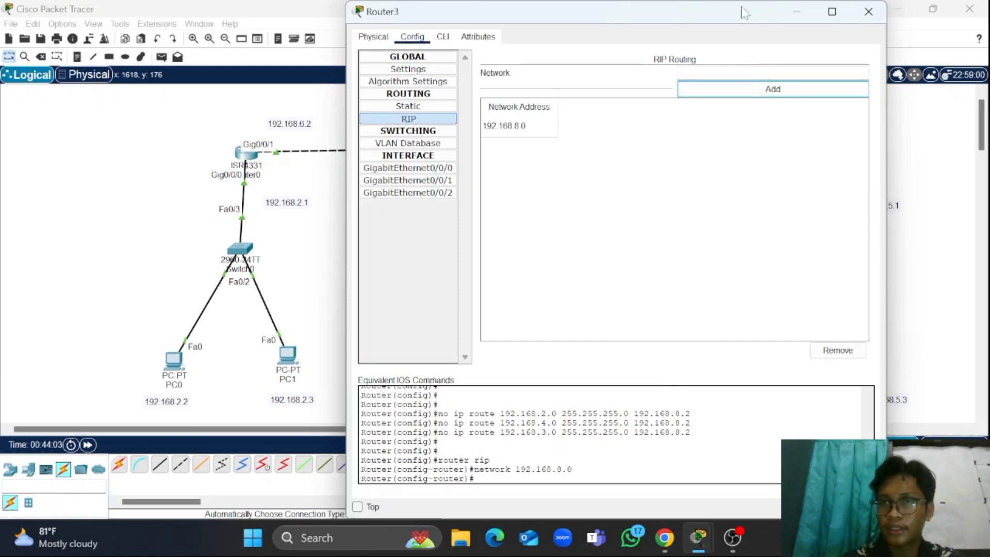
Add network 192.168.5.0 to Router3's RIP routing, moving its window down to uncover the topology's address labels
drag(743, 14, 735, 105)
click(732, 164)
text(192.168.5.0)
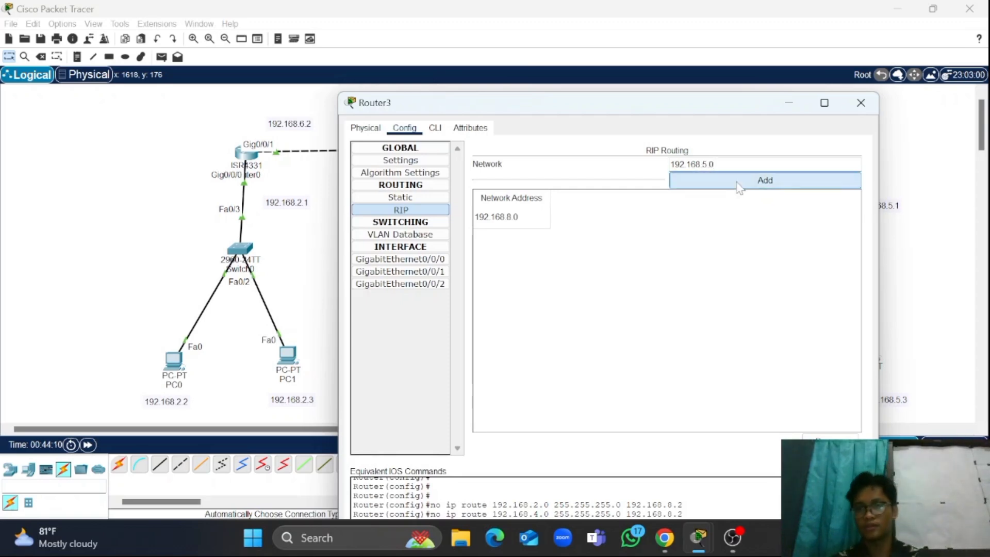
click(737, 181)
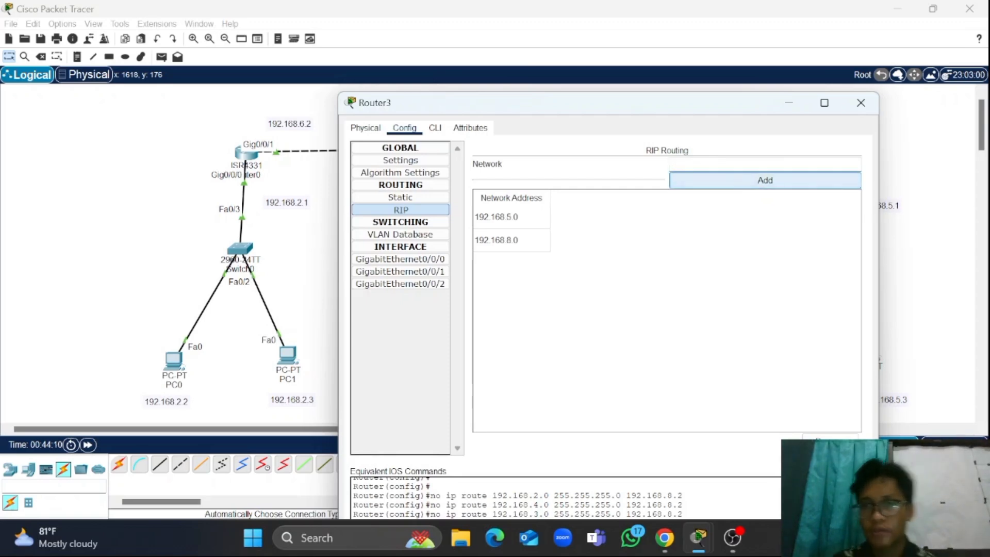
click(783, 108)
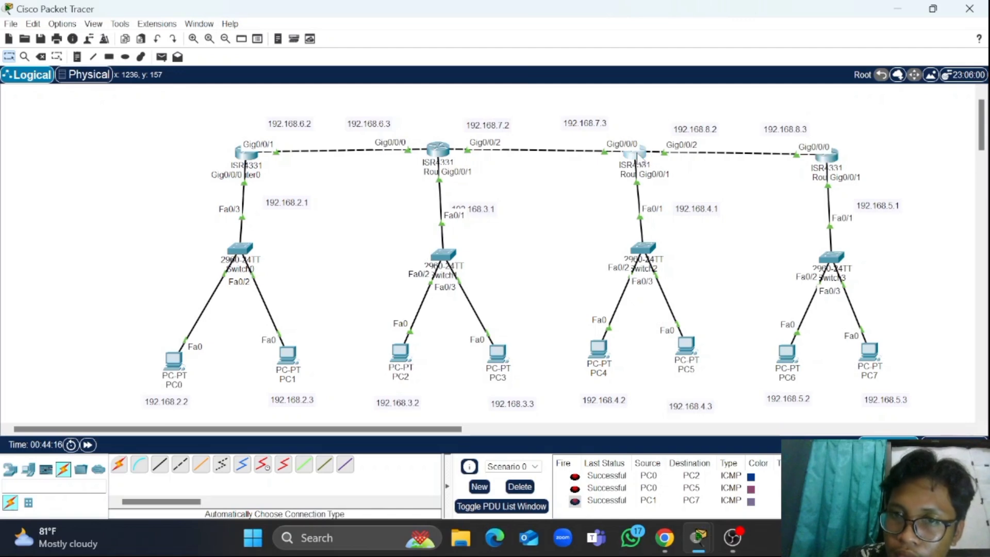
Review the network addresses listed in Router2's RIP routing configuration
click(633, 155)
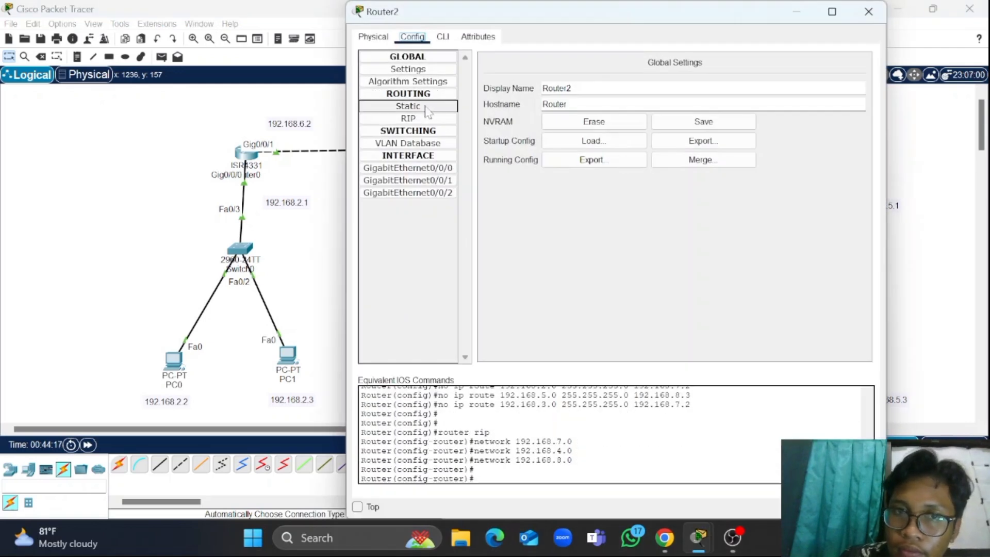
click(412, 119)
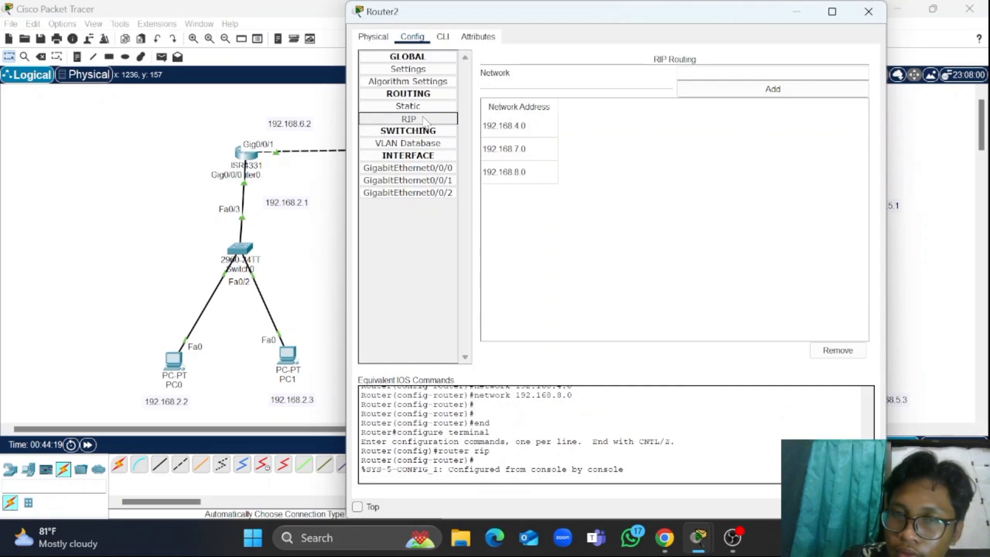
click(798, 12)
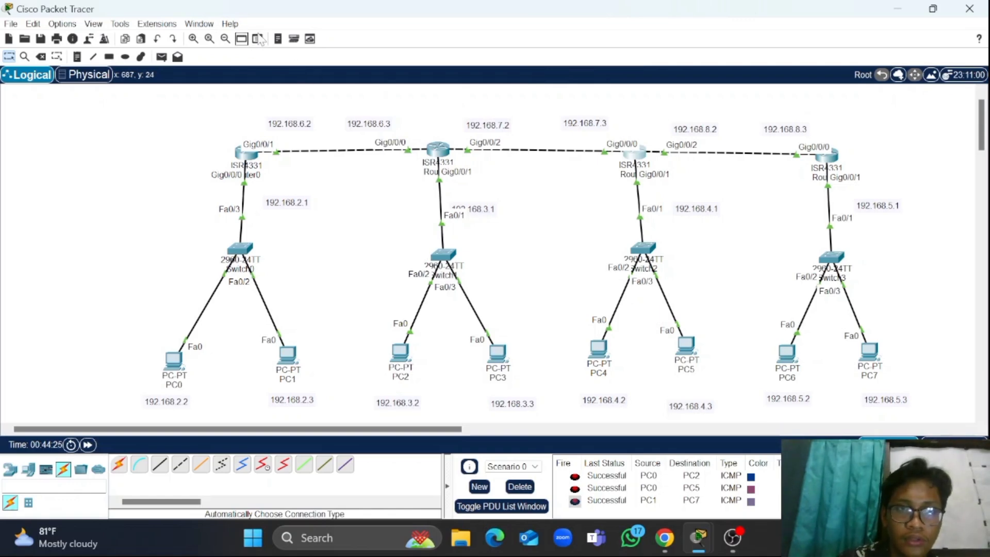
Delete the old PDU tests in Scenario 0 and send a simple PDU from PC0 to PC2
click(277, 41)
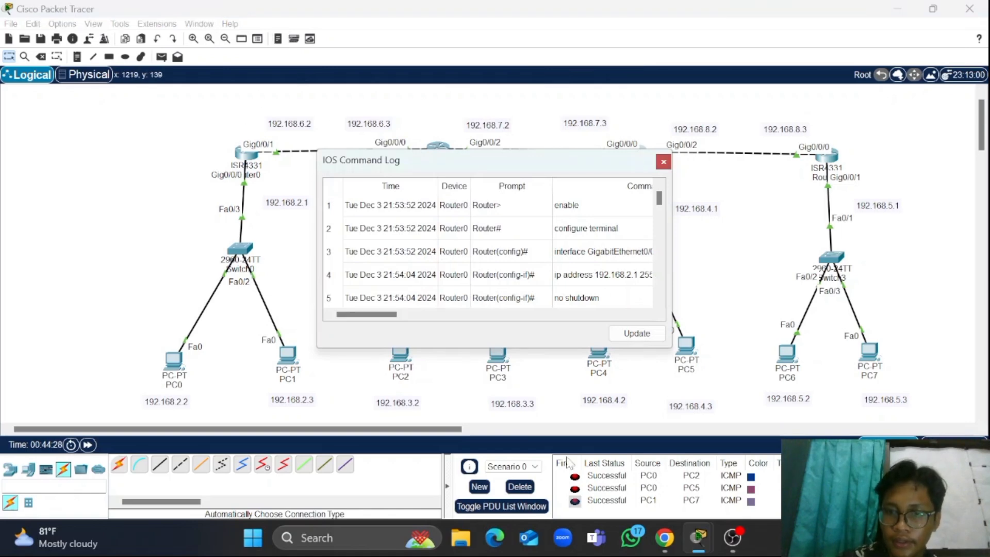
click(663, 161)
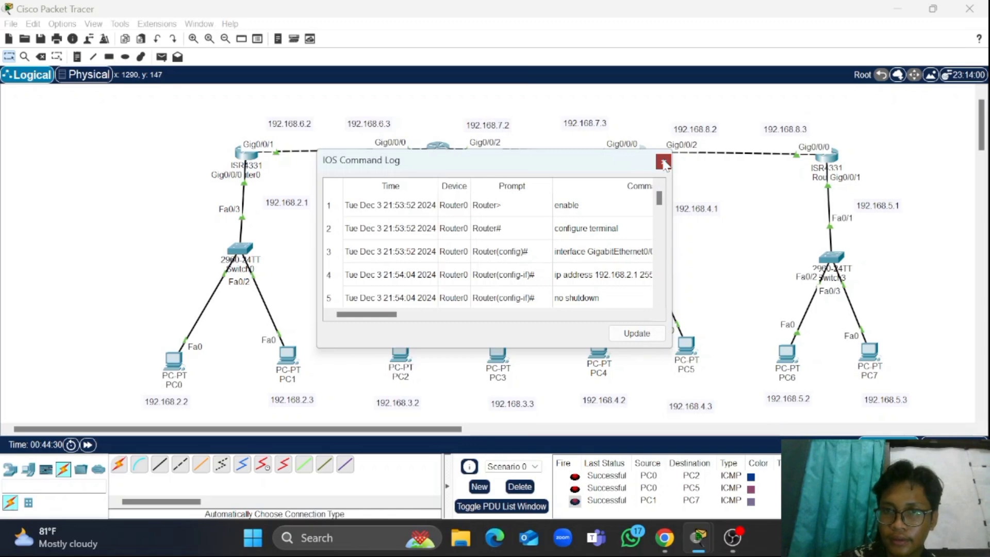
click(525, 486)
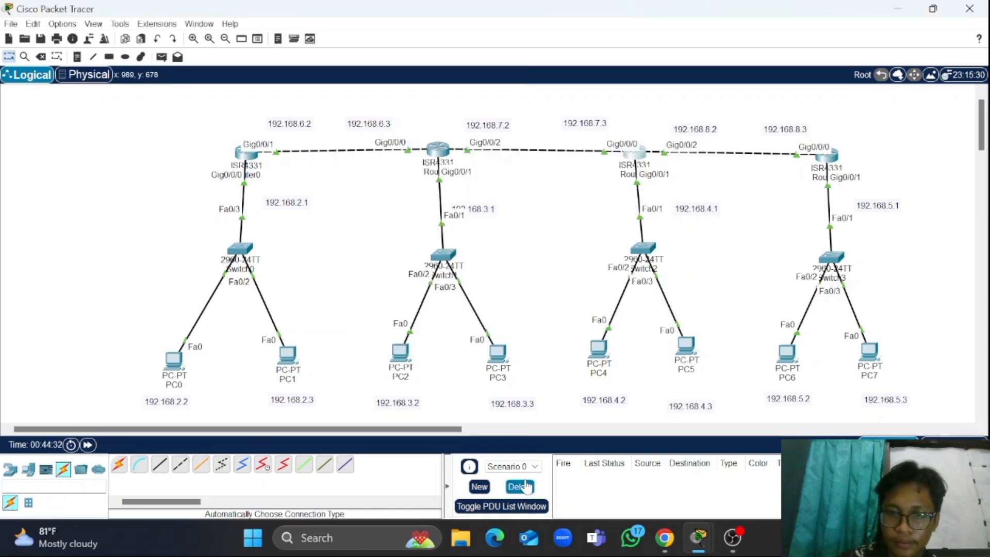
click(162, 57)
click(175, 361)
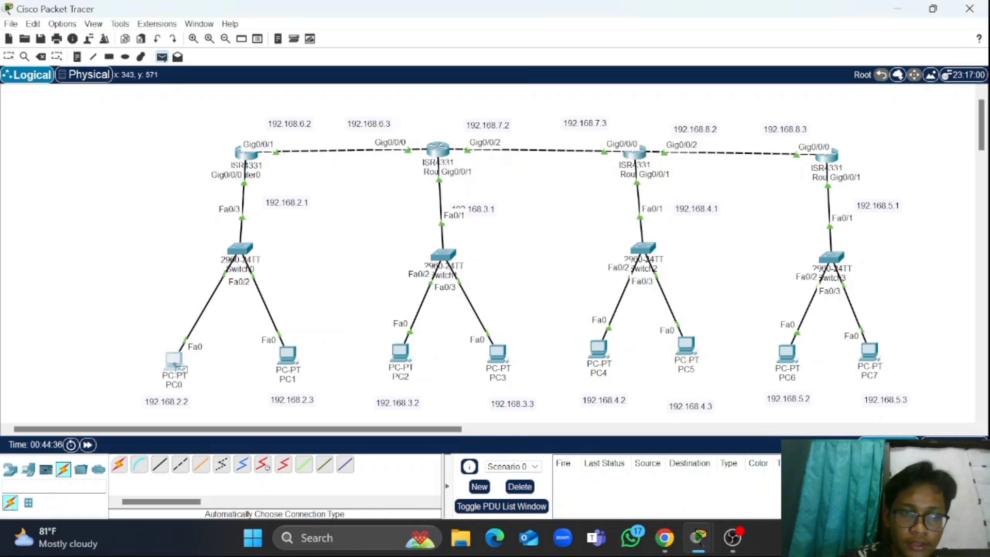
click(405, 355)
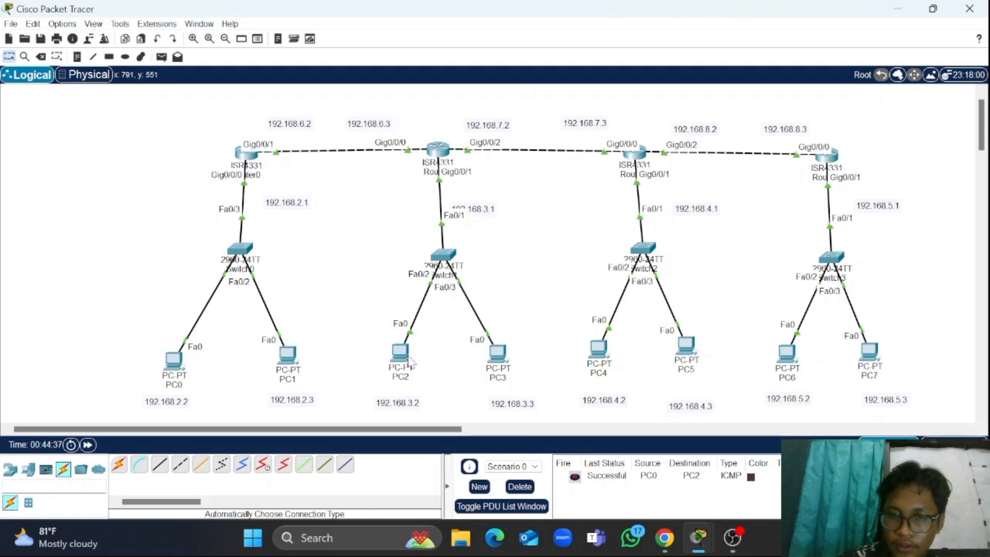
Send a simple PDU from PC0 to PC4 and fire it a second time
click(162, 57)
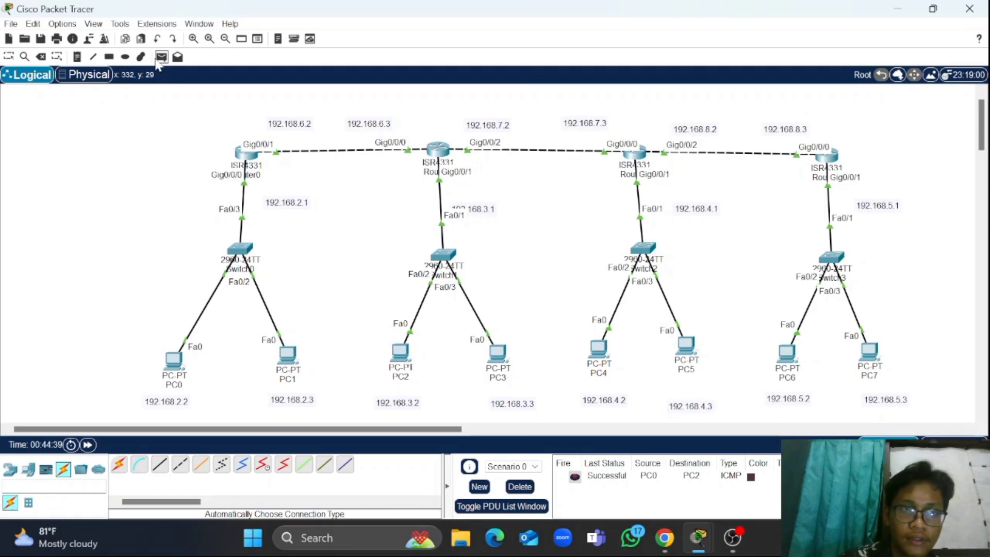
click(175, 361)
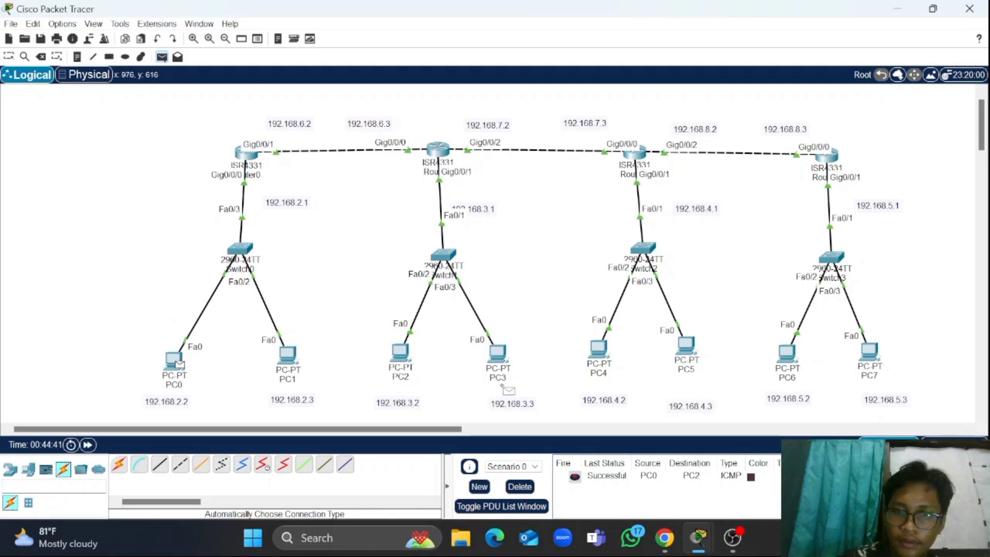
click(607, 355)
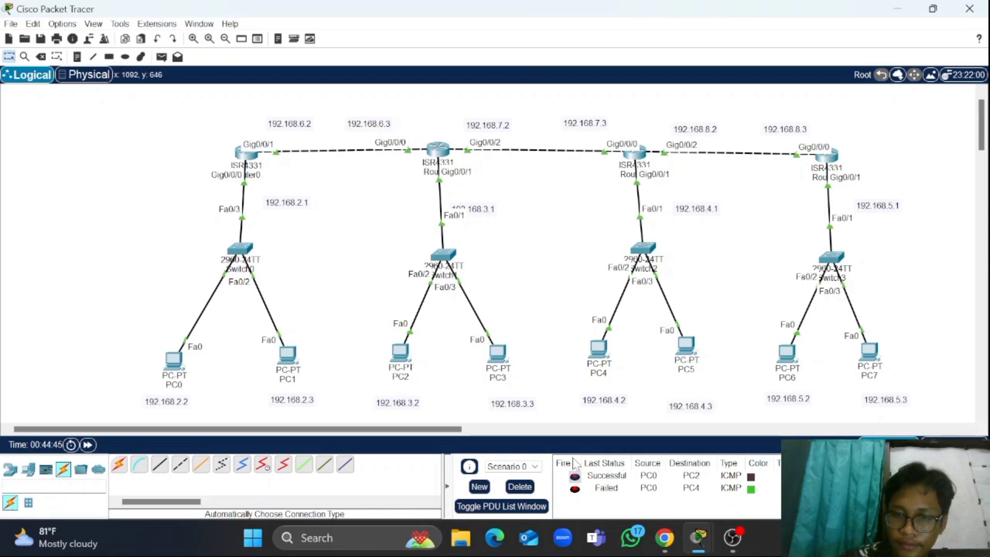
click(574, 489)
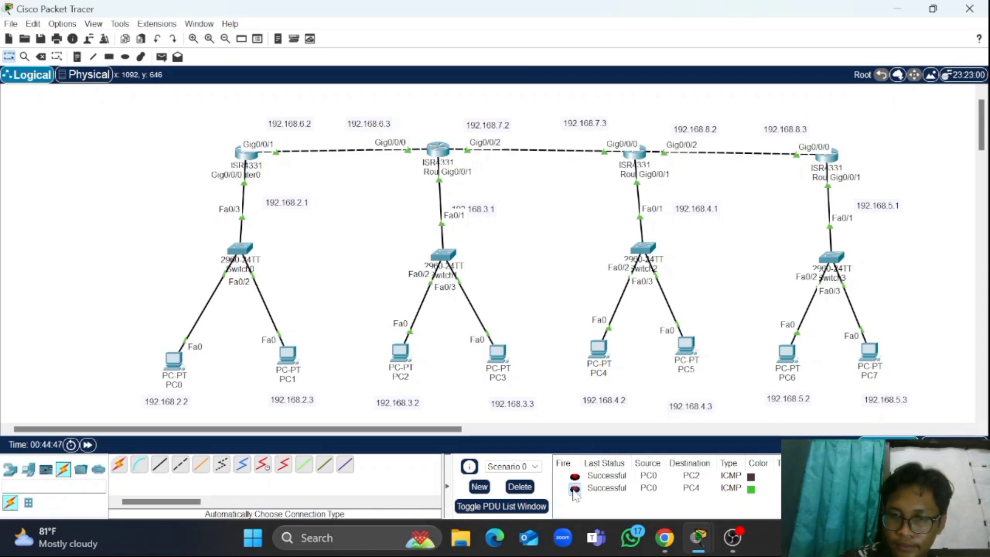
Send a simple PDU from PC1 to PC7 to test connectivity across all four routers
click(162, 57)
click(287, 355)
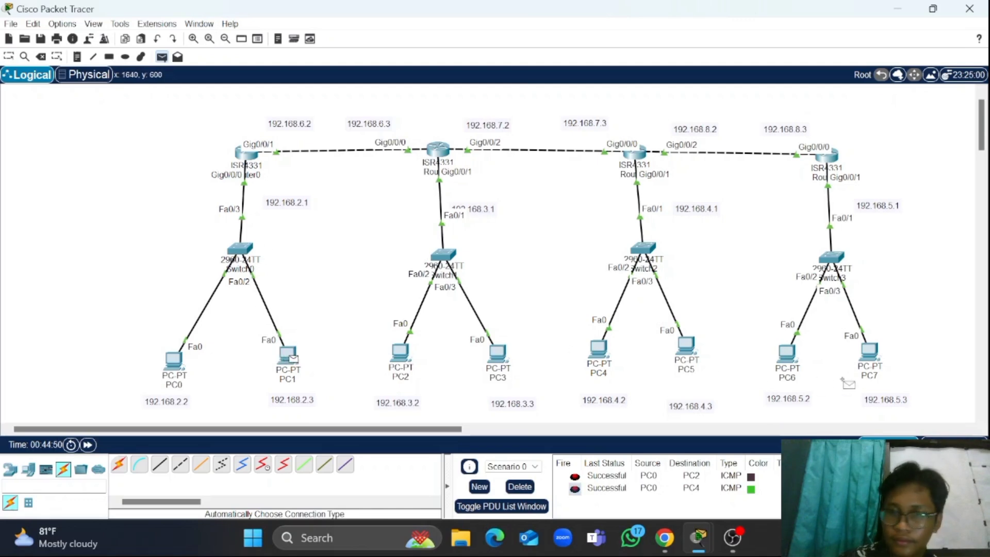
click(869, 351)
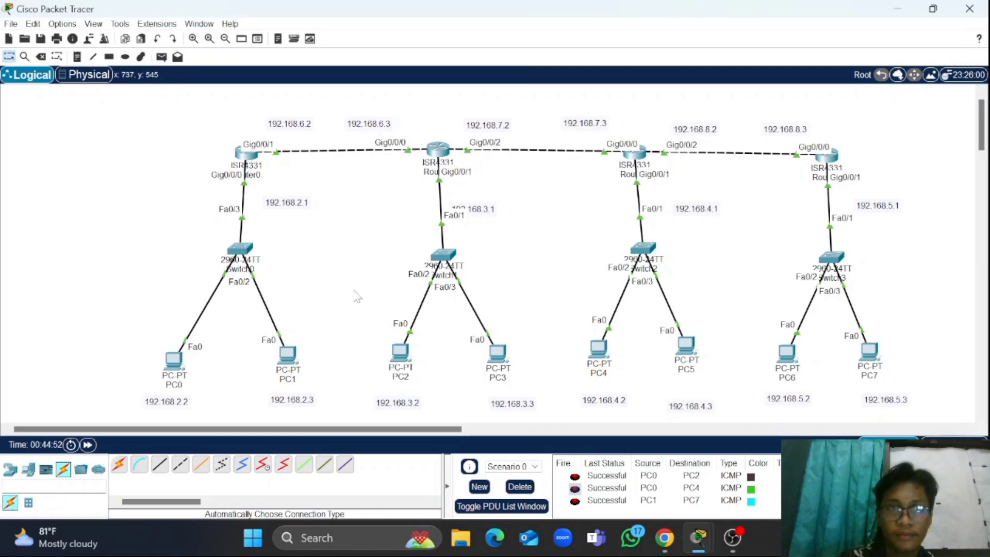
Send a simple PDU from PC5 to PC3 and fire it a second time
click(161, 57)
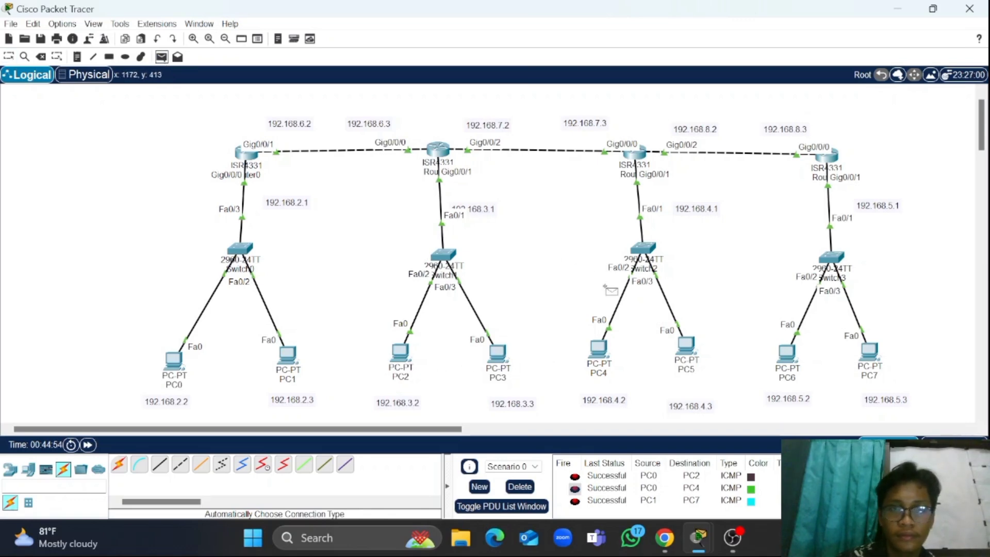
click(686, 344)
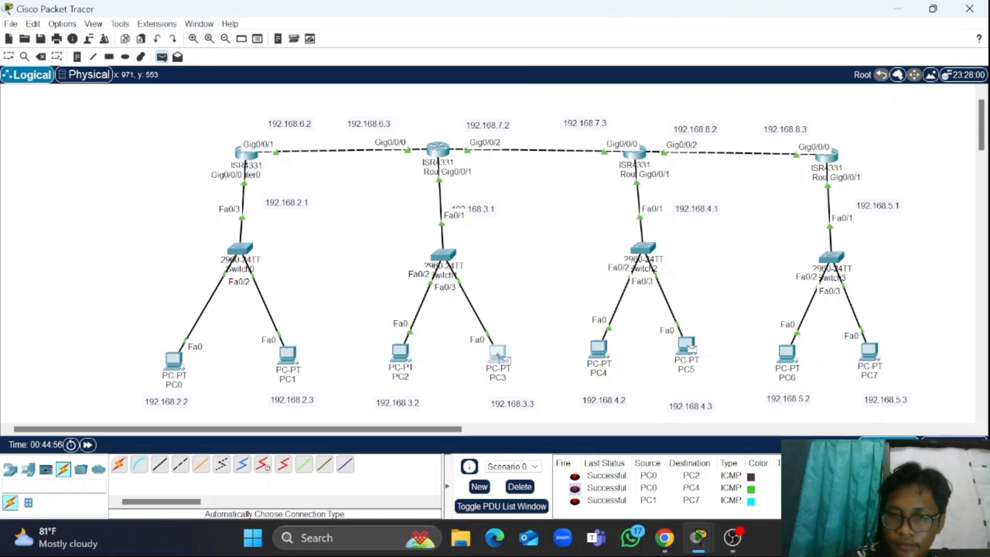
click(498, 355)
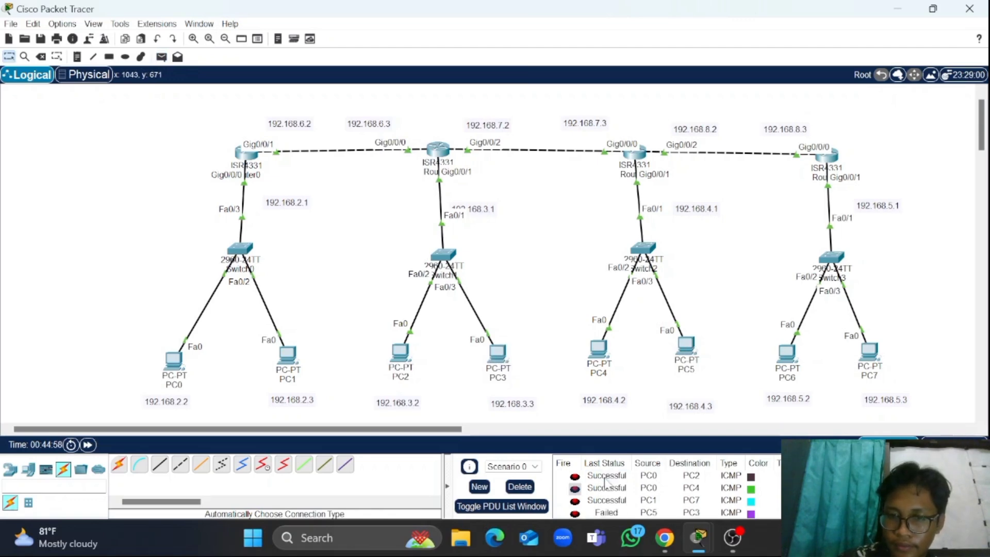
click(575, 512)
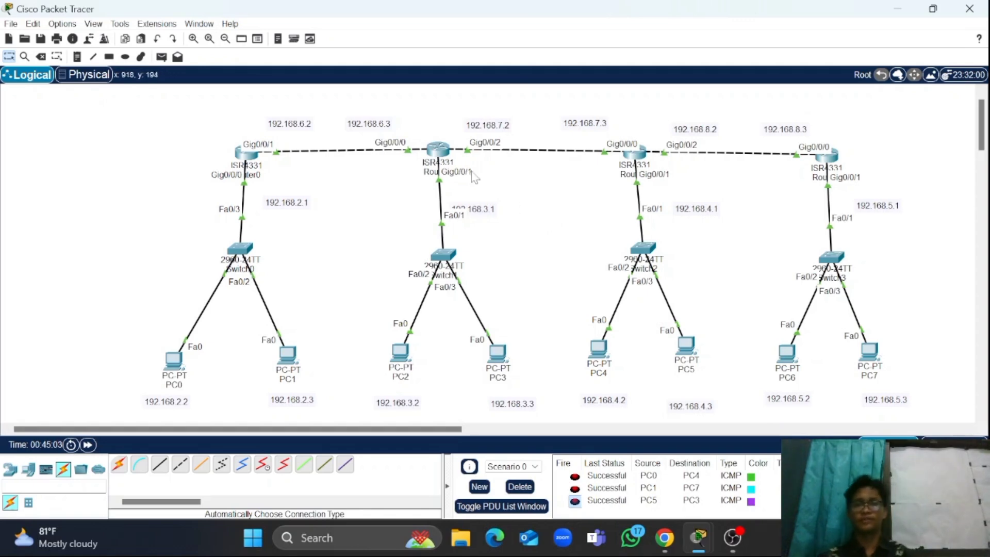
Review the network addresses in Router1's RIP routing configuration and close its window
click(438, 150)
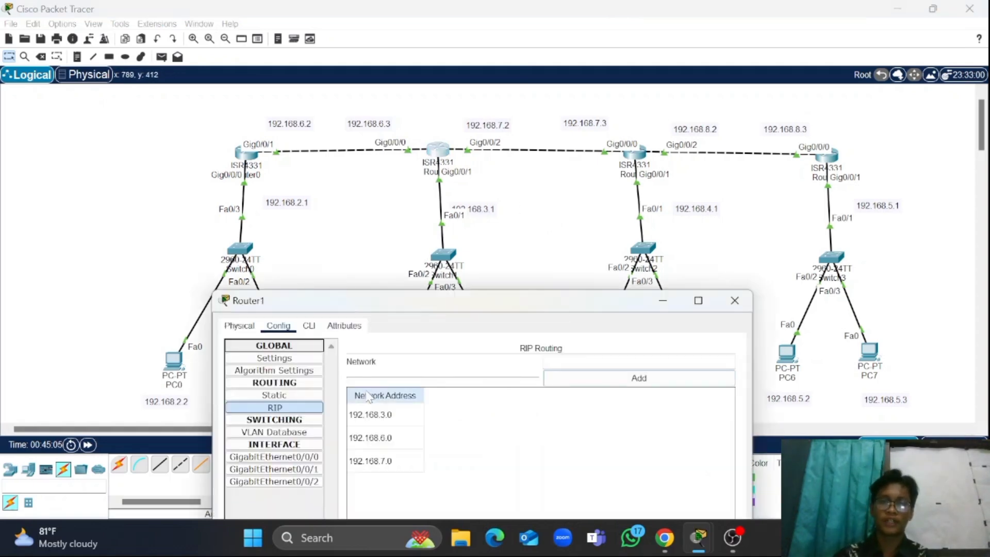
drag(425, 299, 483, 138)
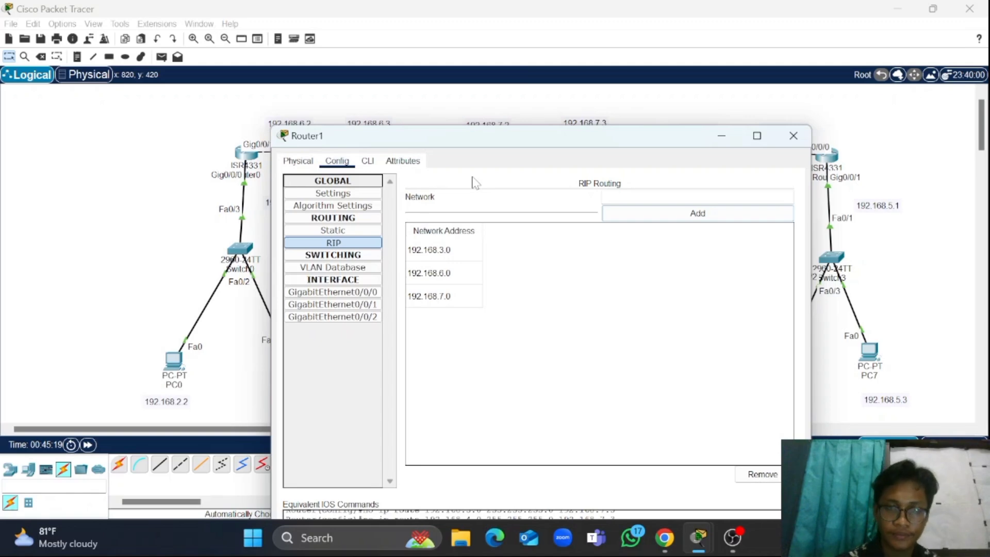
click(794, 138)
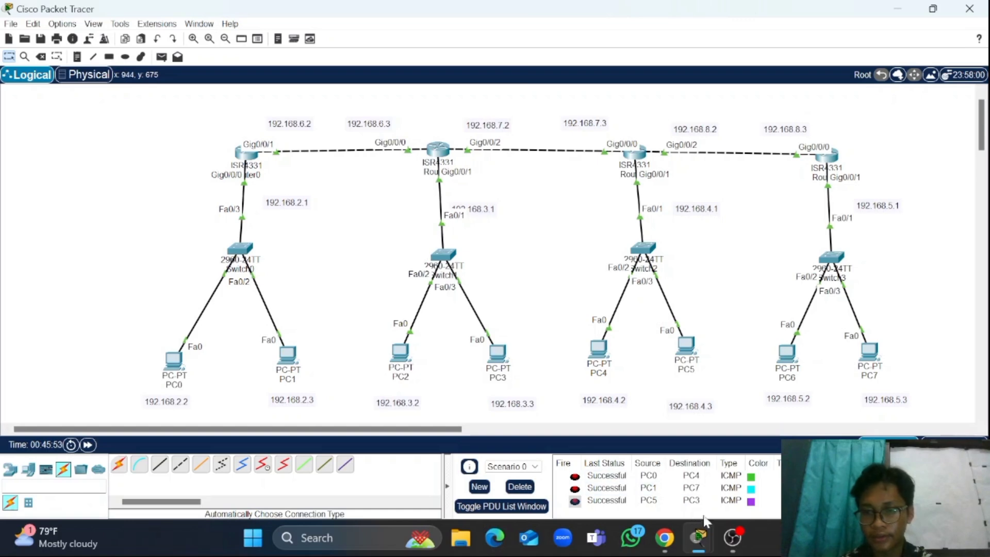
click(732, 538)
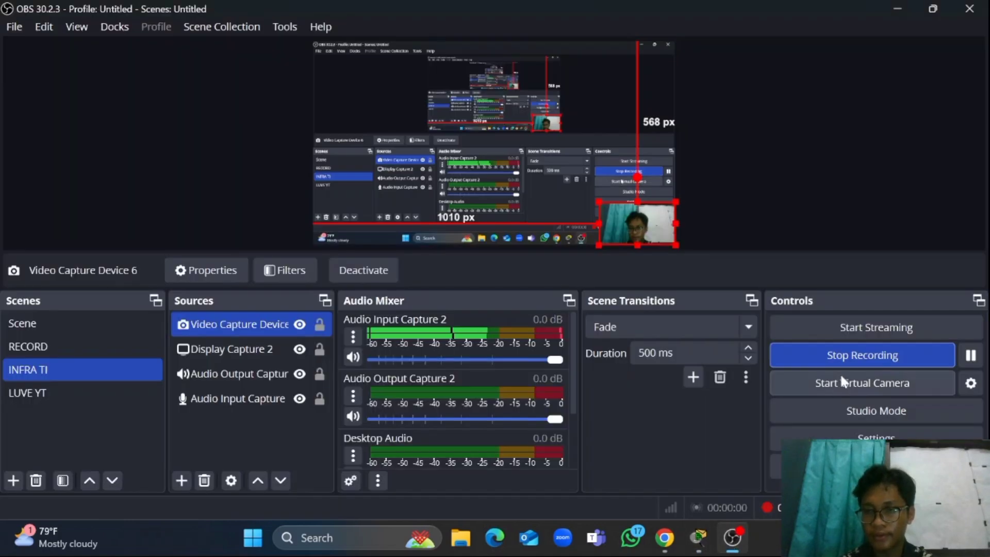
click(840, 362)
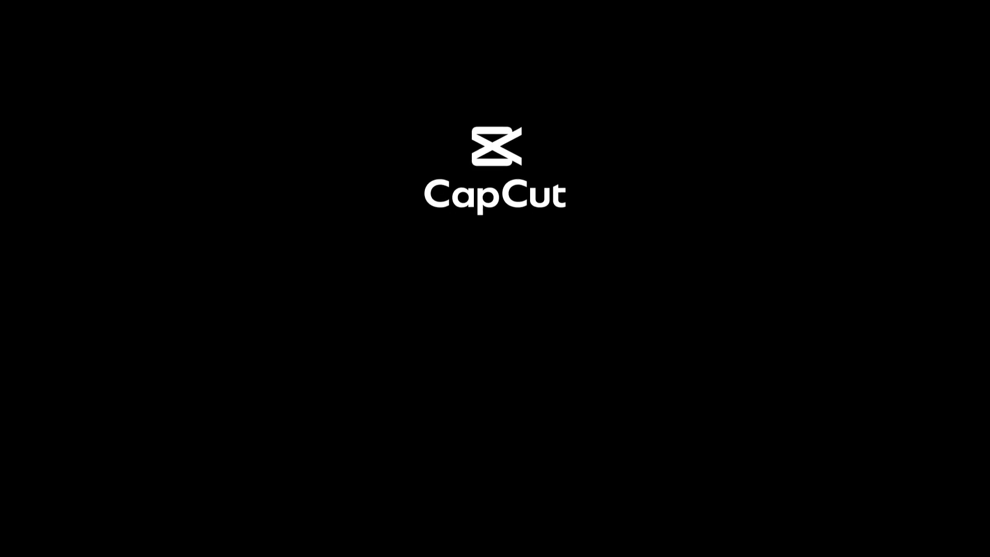